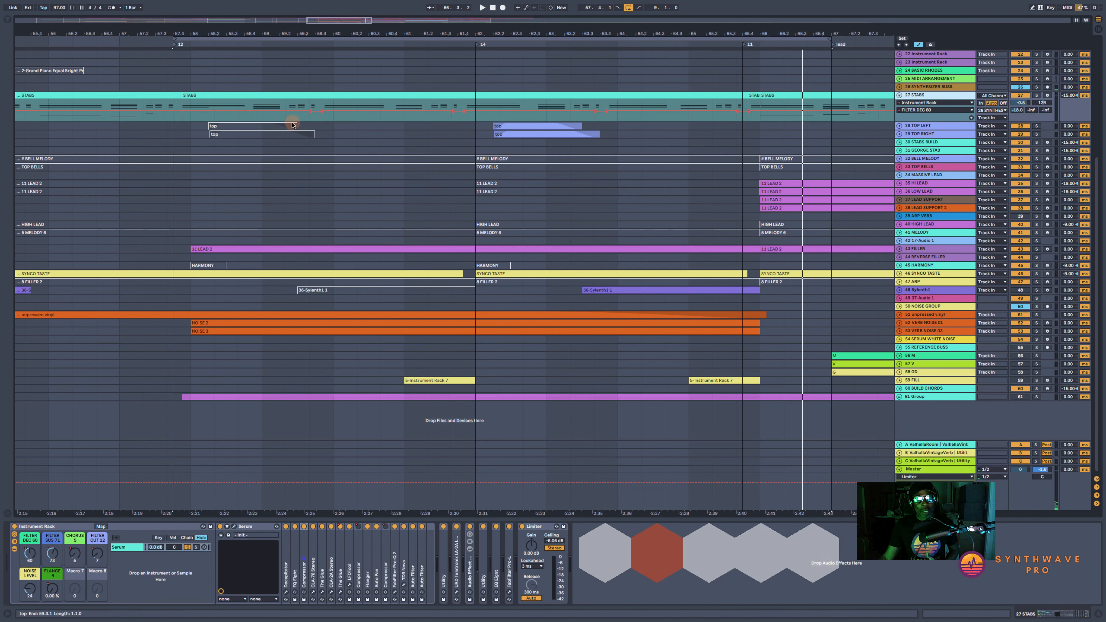
- Play the arrangement from the start of the STABS clip at bar 57 to hear the stabs in the mix
click(219, 95)
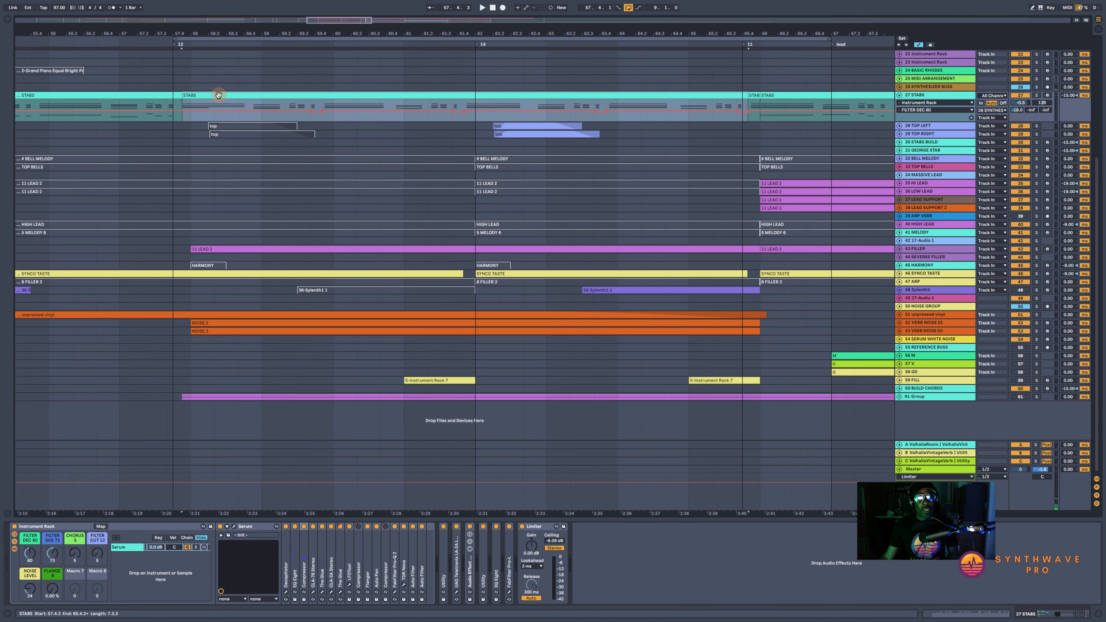
click(1036, 96)
key(space)
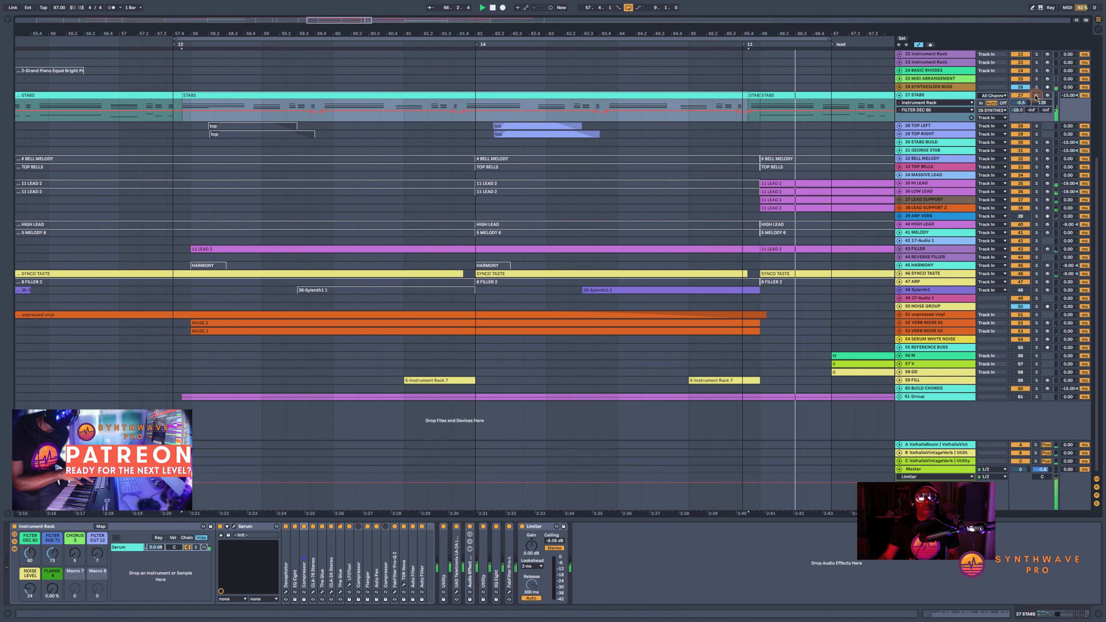
key(space)
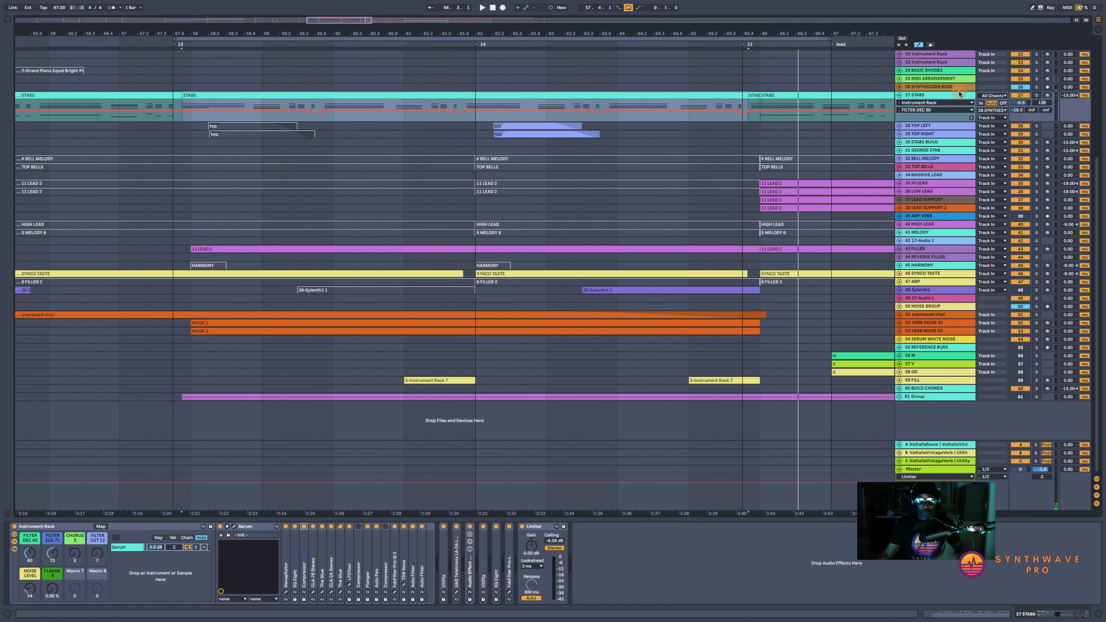
- Insert a MIDI track below STABS, name it STABS TUTORIAL and colour it purple
click(944, 97)
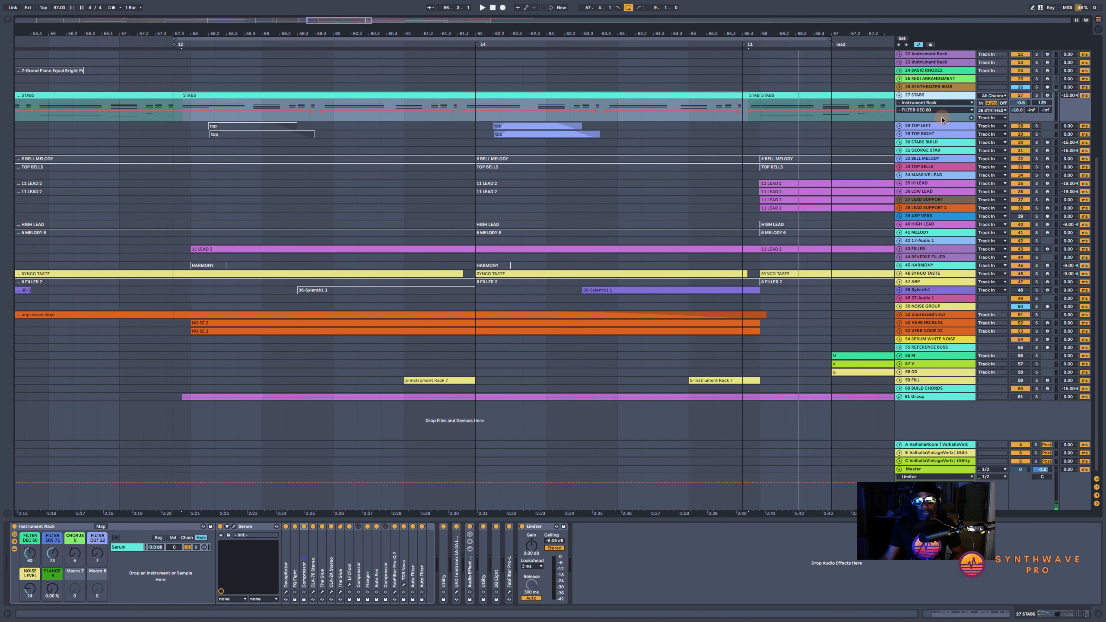
key(ctrl+shift+t)
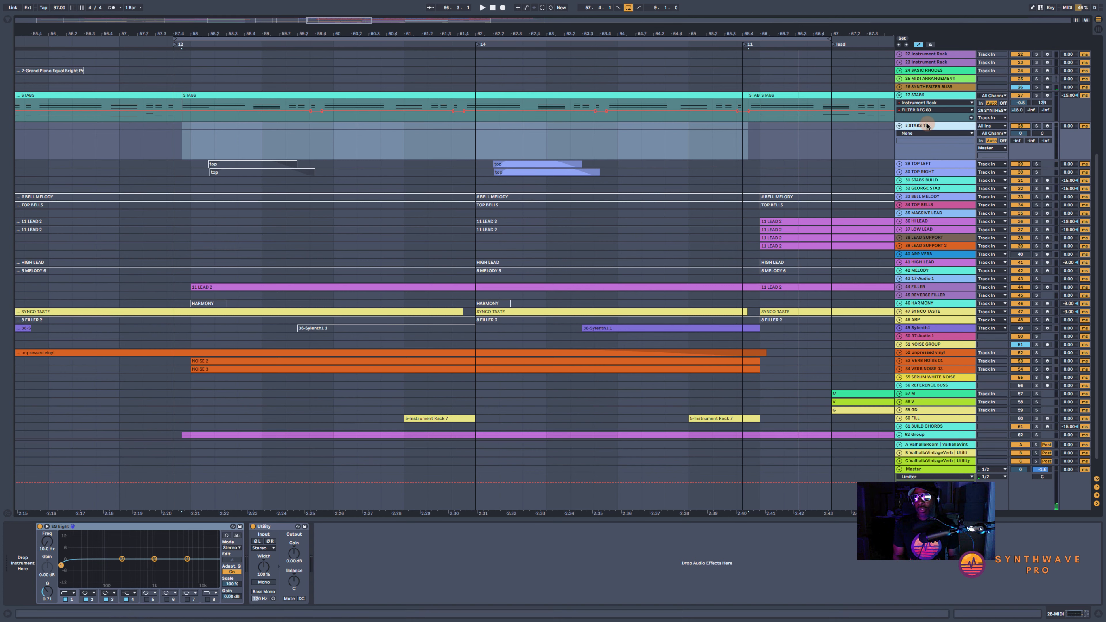
text(L)
key(Return)
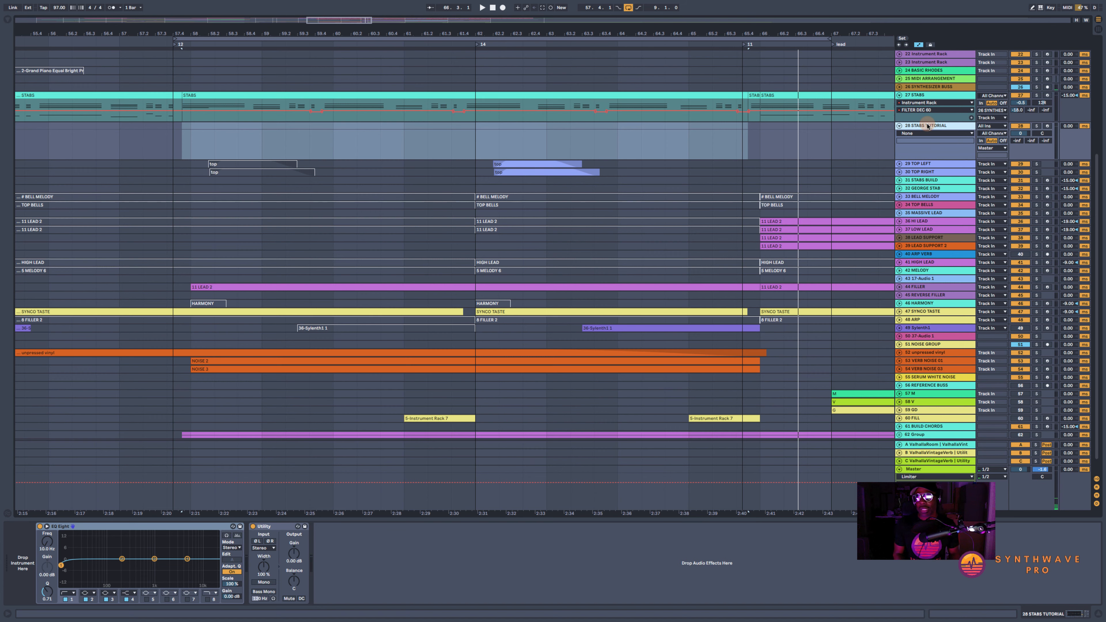
right_click(927, 127)
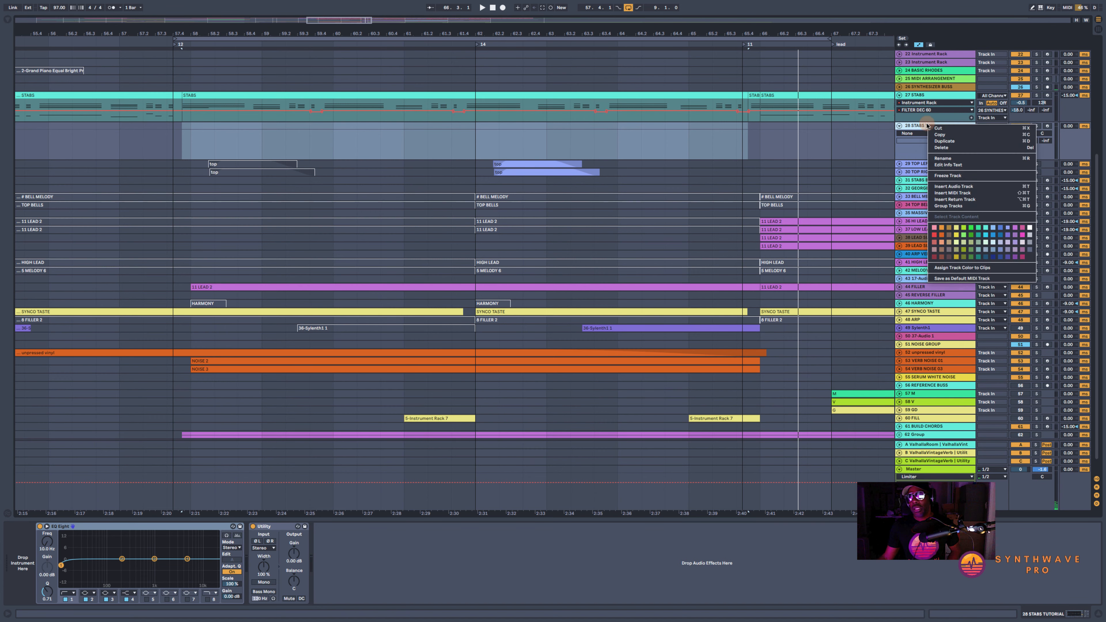
click(1017, 230)
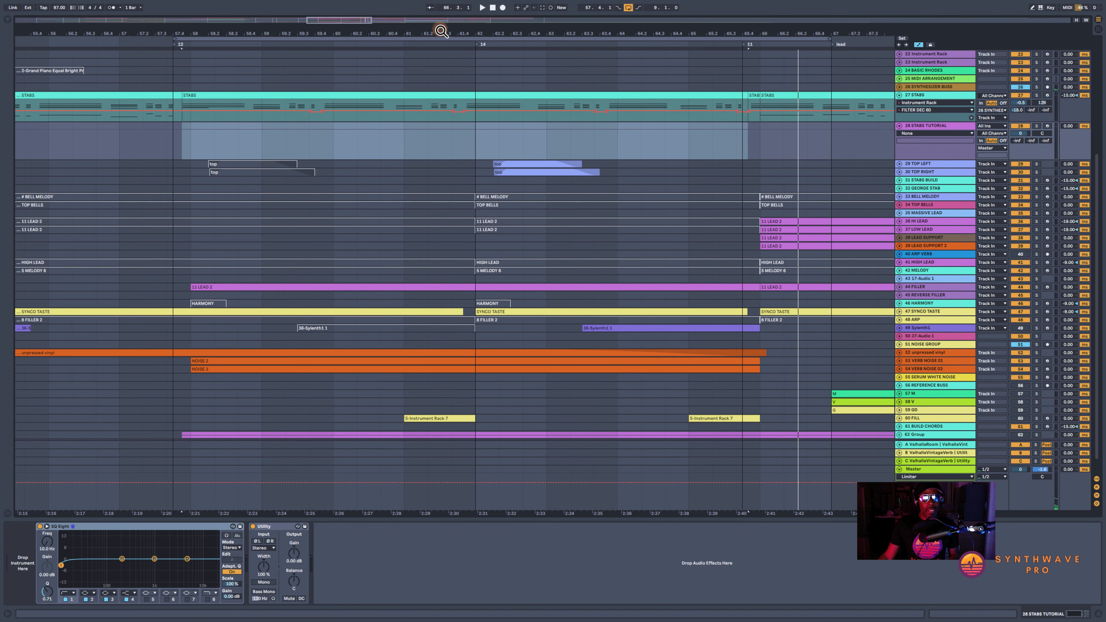
- Copy the STABS clip starting at bar 57 onto the STABS TUTORIAL track at the same position
drag(439, 30, 440, 27)
click(572, 141)
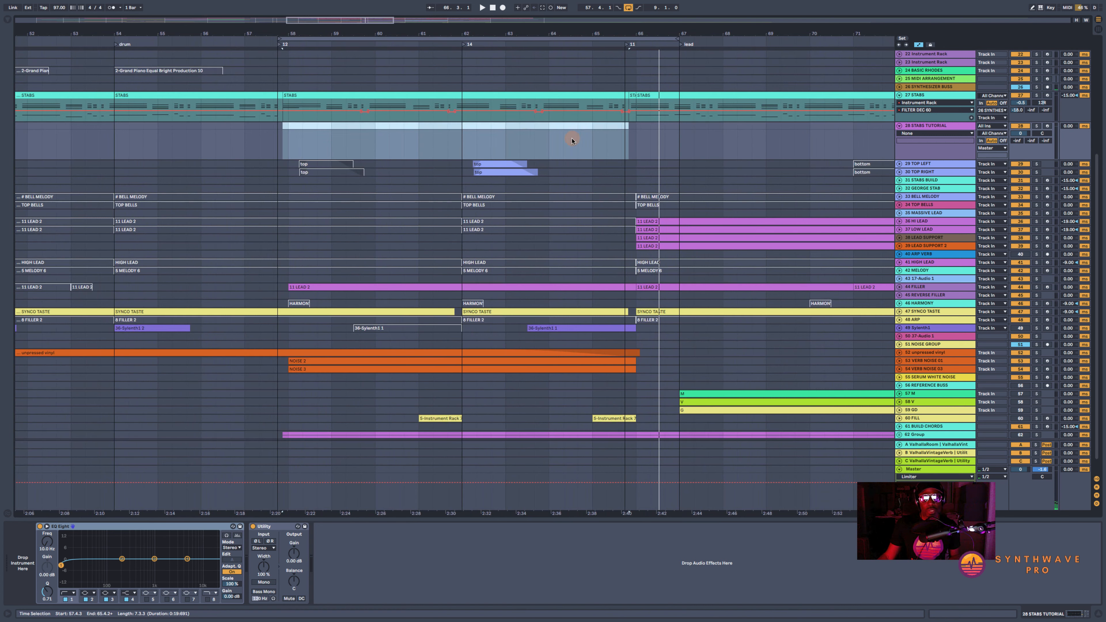
click(631, 146)
drag(444, 95, 441, 128)
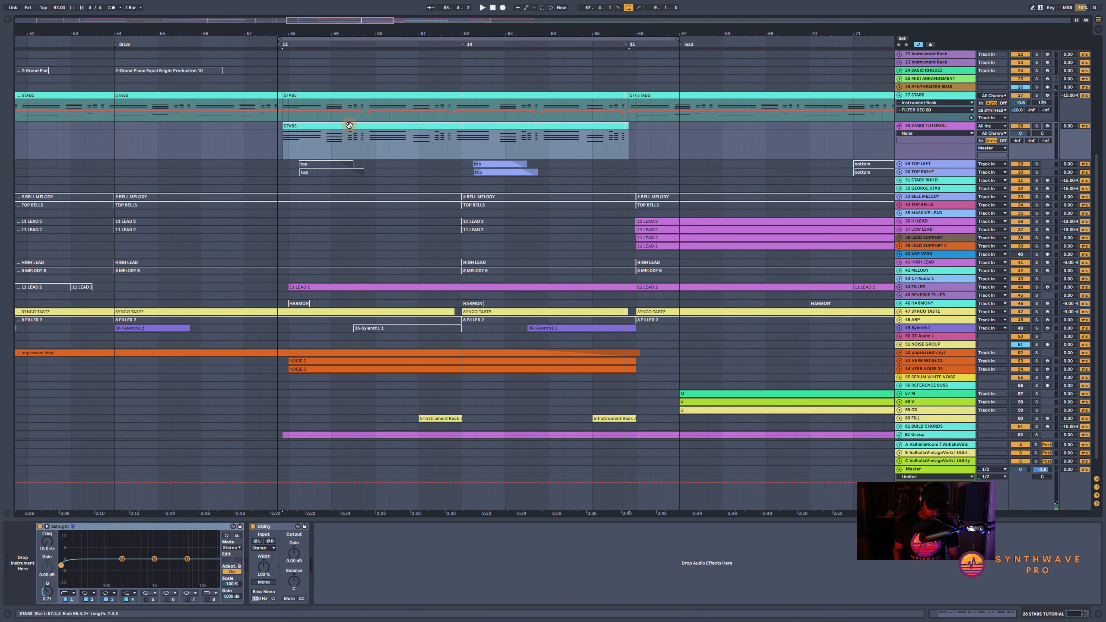
- Rename the copied clip STABS TUTORIAL and recolour it to match its purple track
key(ctrl+r)
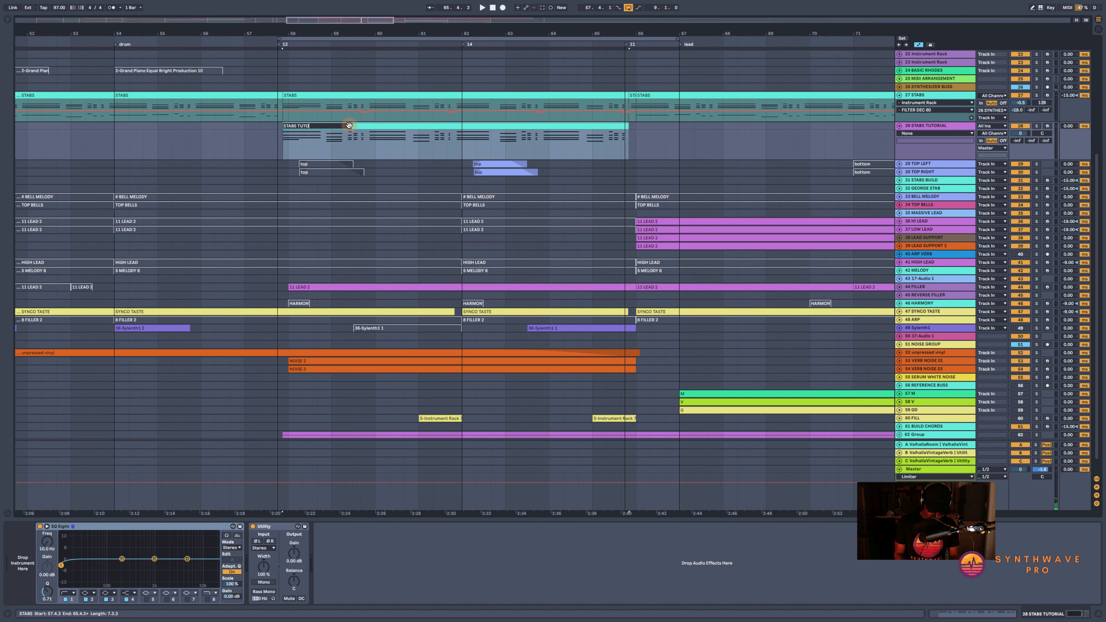
text(TUTORIAL)
key(Return)
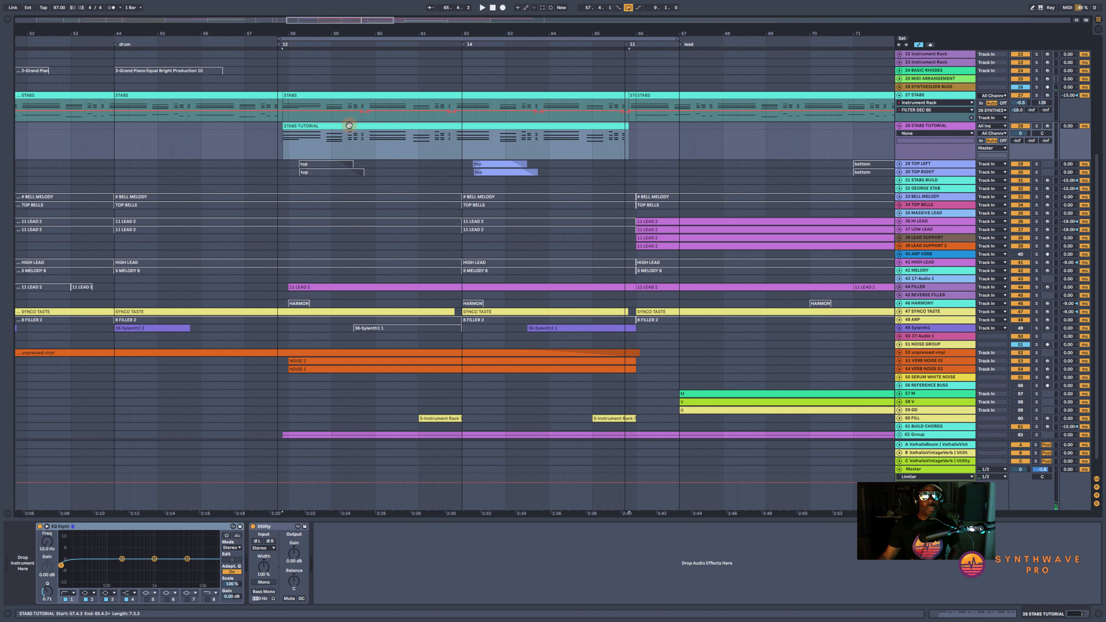
right_click(348, 126)
click(436, 256)
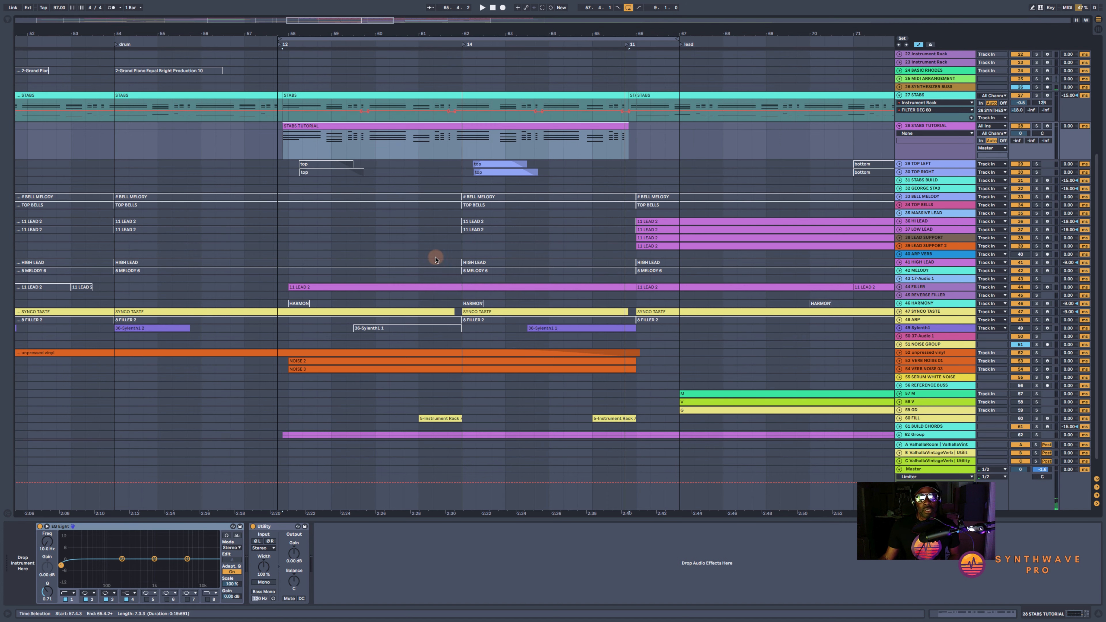
- Load the Serum synth onto the STABS TUTORIAL track and lower the track volume to -15.7 dB
click(6, 21)
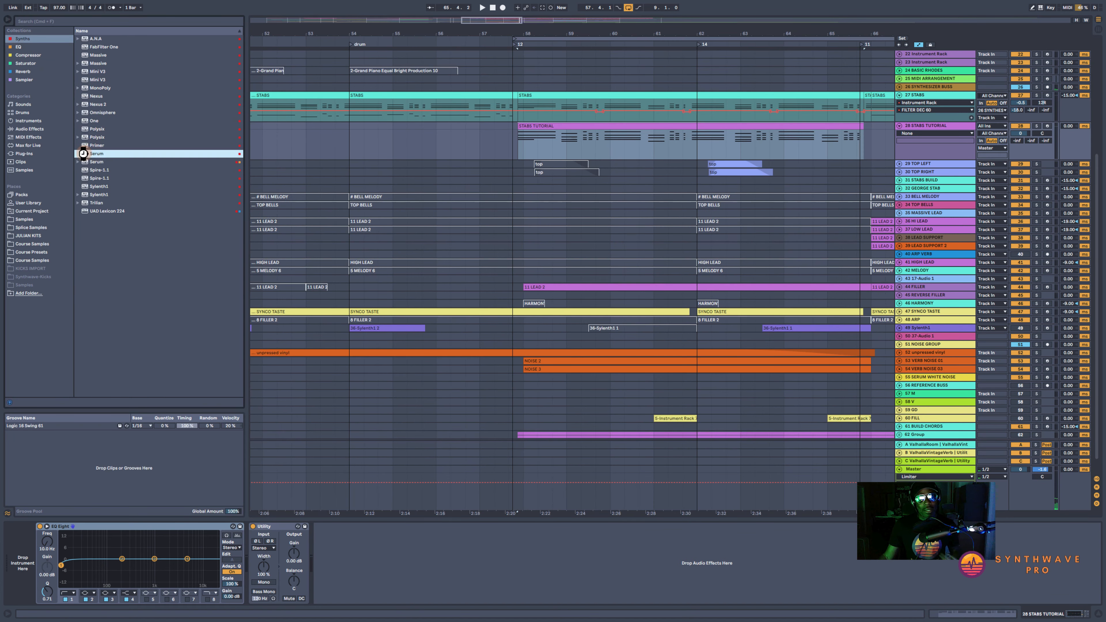
click(6, 20)
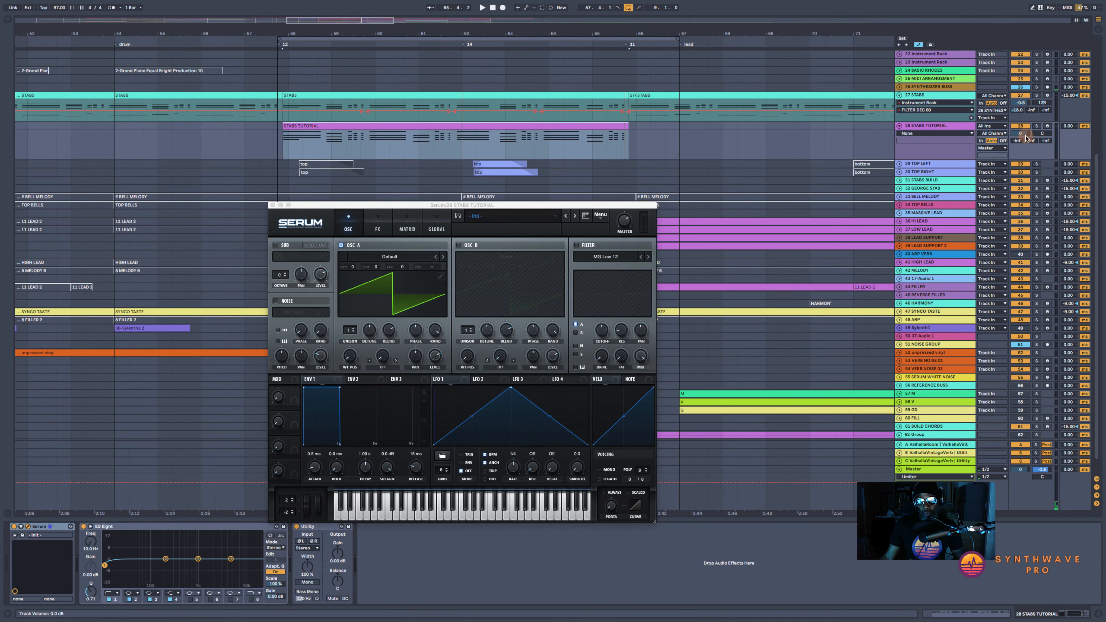
drag(1024, 134, 1024, 147)
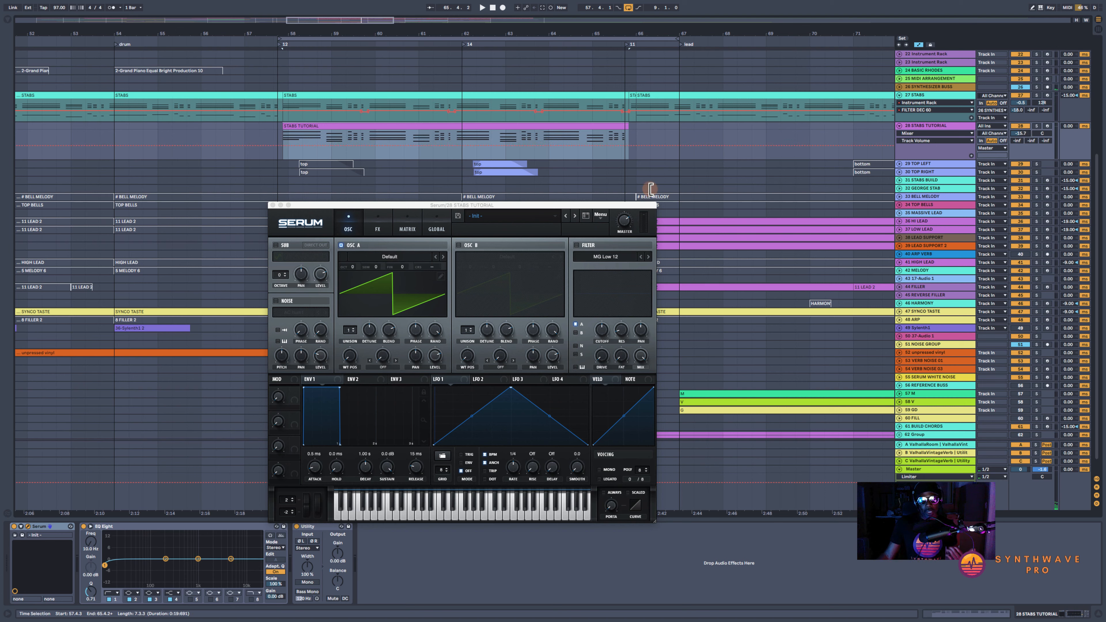
- Look through Serum's Global and FX pages, return to the oscillator page and reposition the plug-in window
click(436, 227)
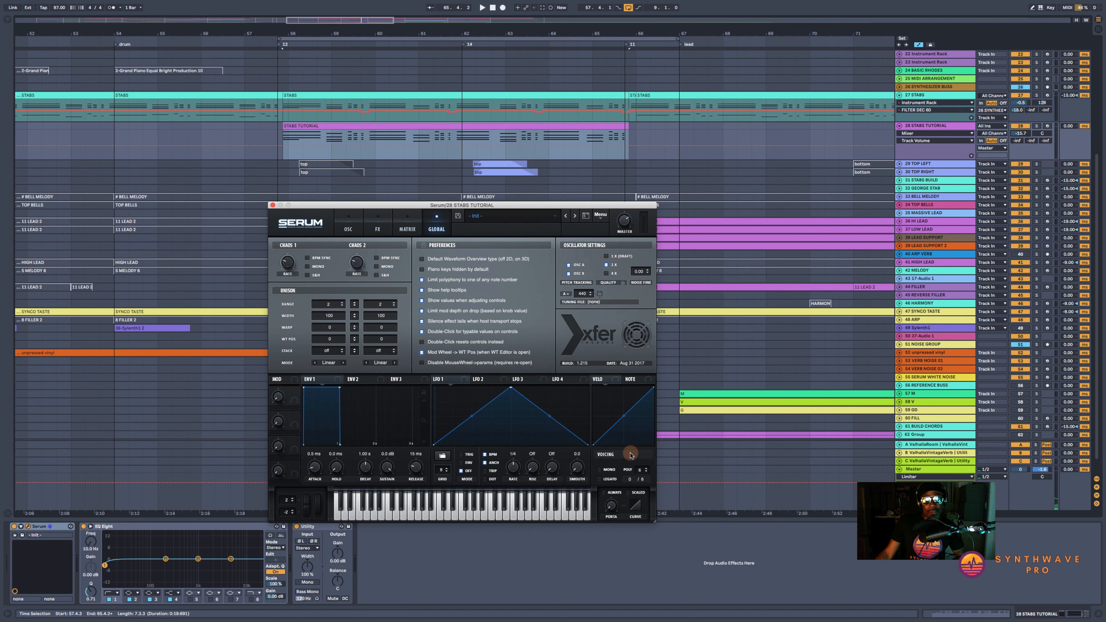
click(378, 231)
click(347, 230)
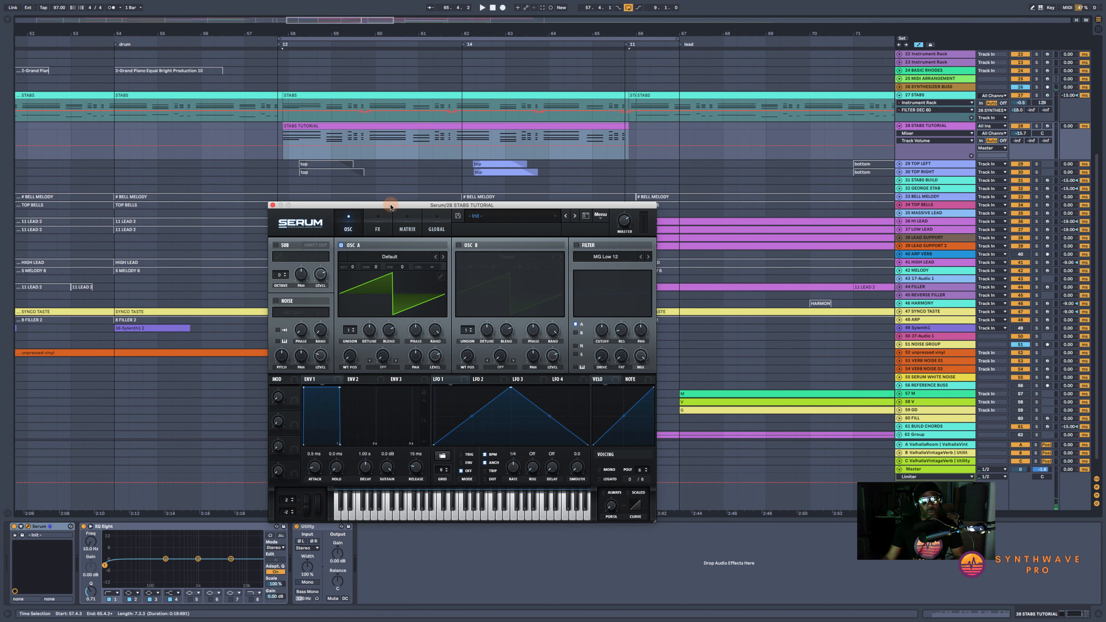
drag(388, 205, 461, 180)
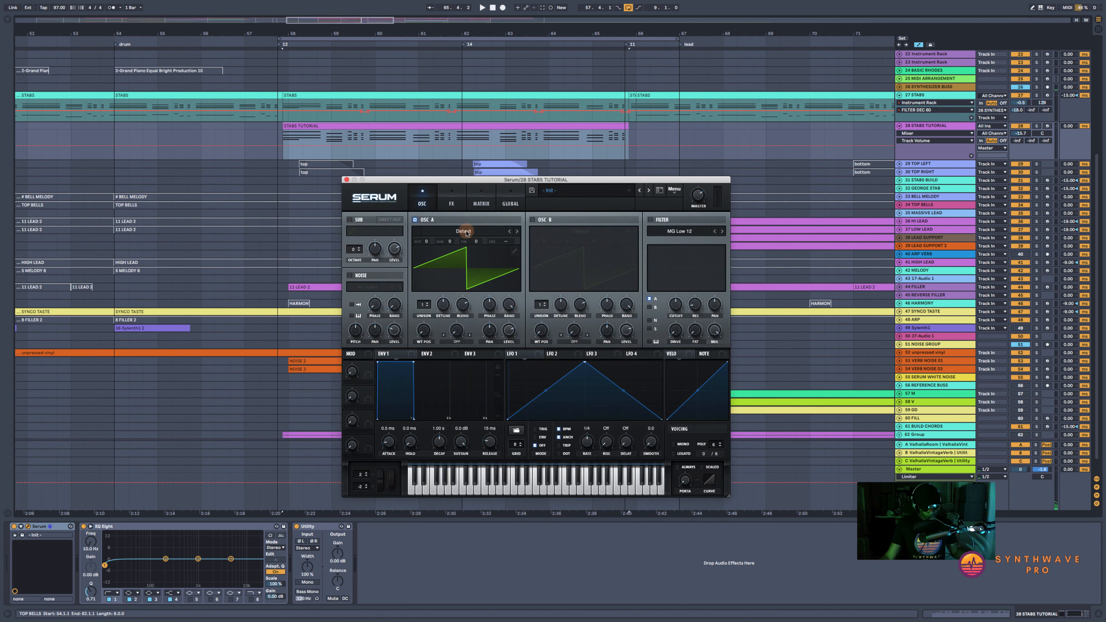
- Isolate STABS TUTORIAL by muting STABS and soloing it, and set its volume to -19.7 dB during playback
click(1021, 97)
click(1036, 126)
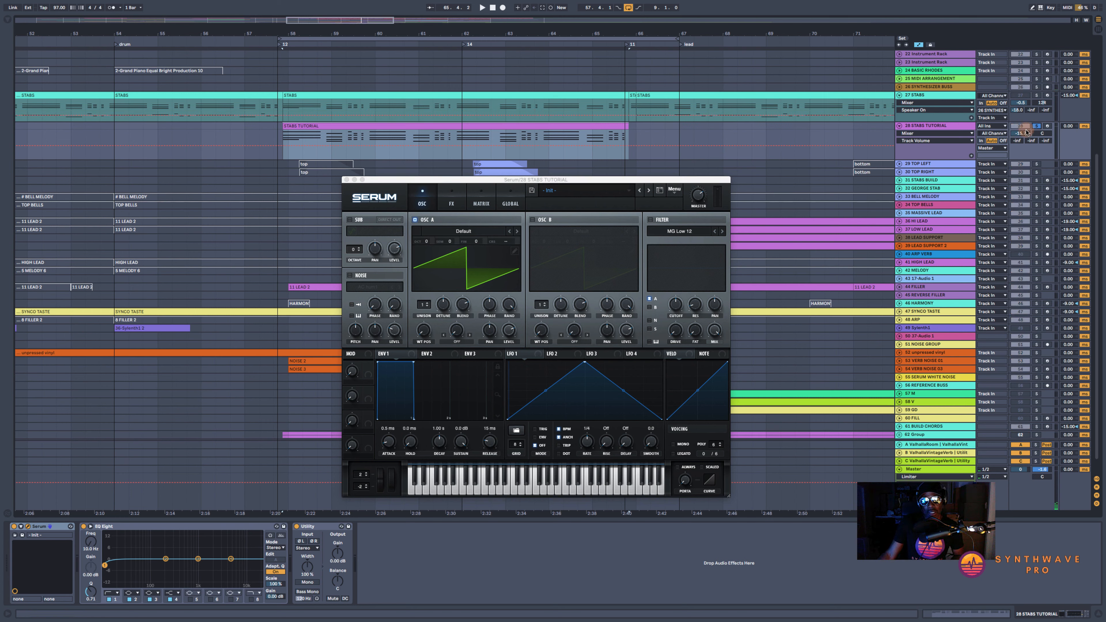
key(space)
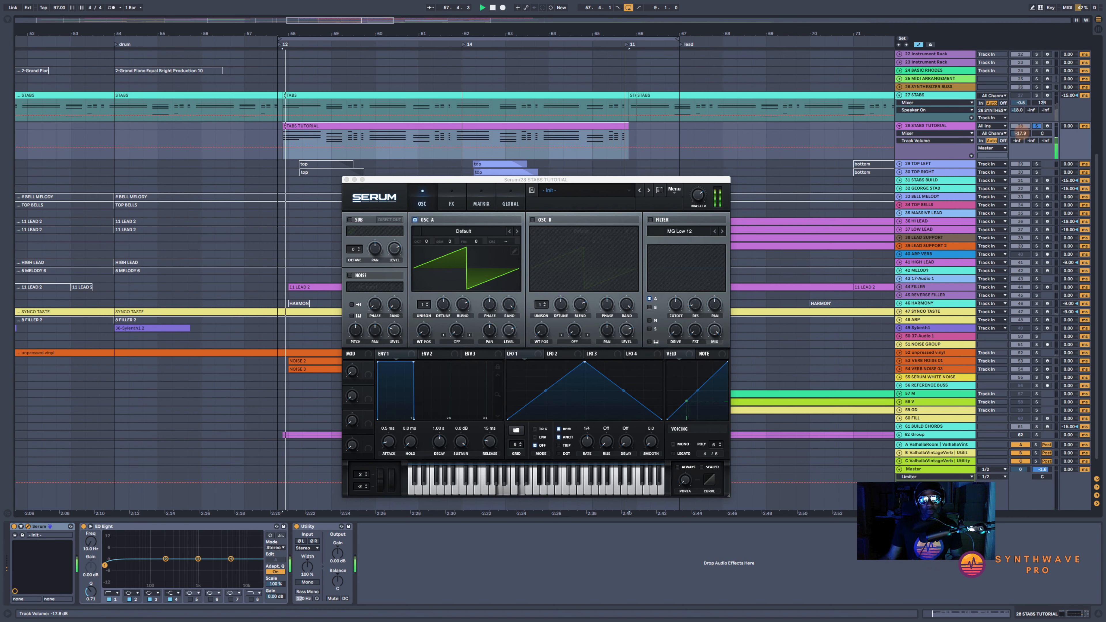
drag(1021, 132, 1021, 129)
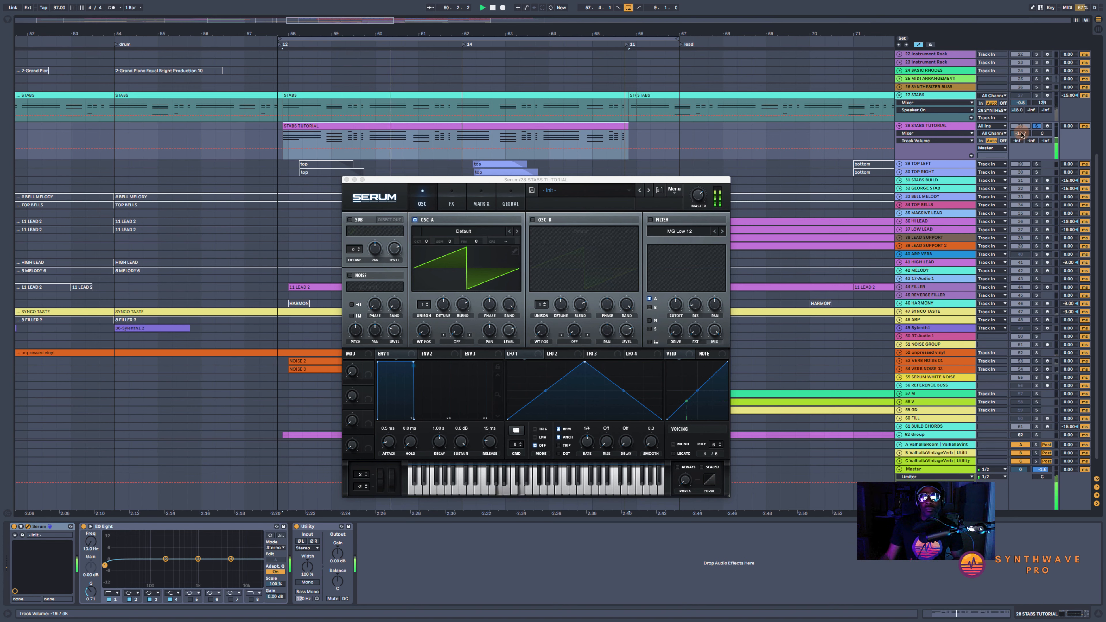
key(space)
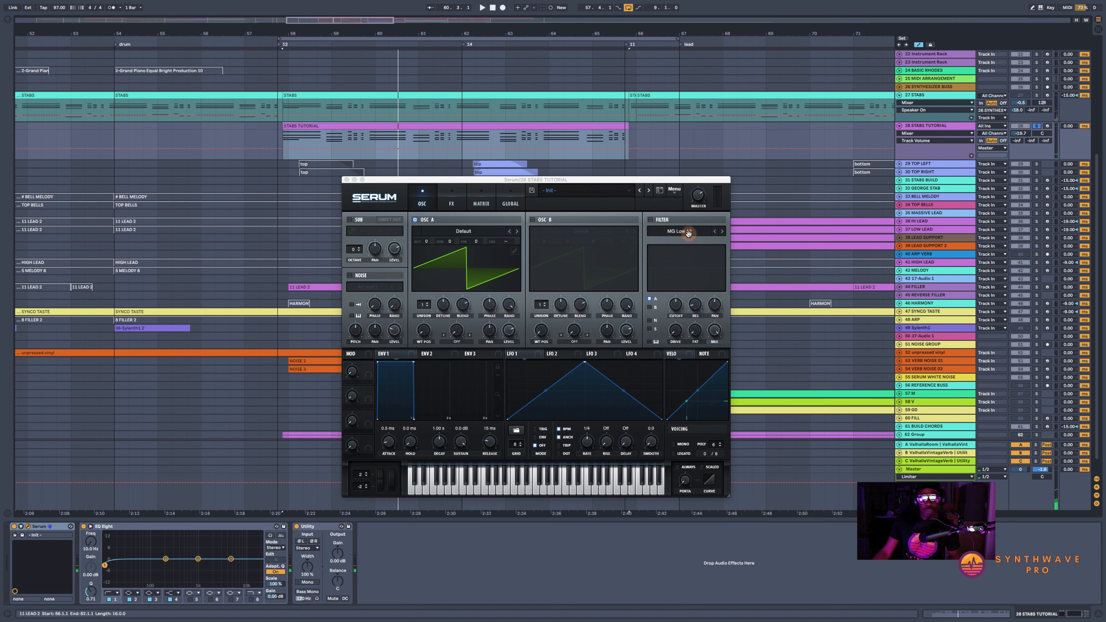
- Load the analog Basic Shapes wavetable in oscillator A, set its wavetable position to 2 for a saw shape and audition it
click(469, 232)
mouse_move(476, 245)
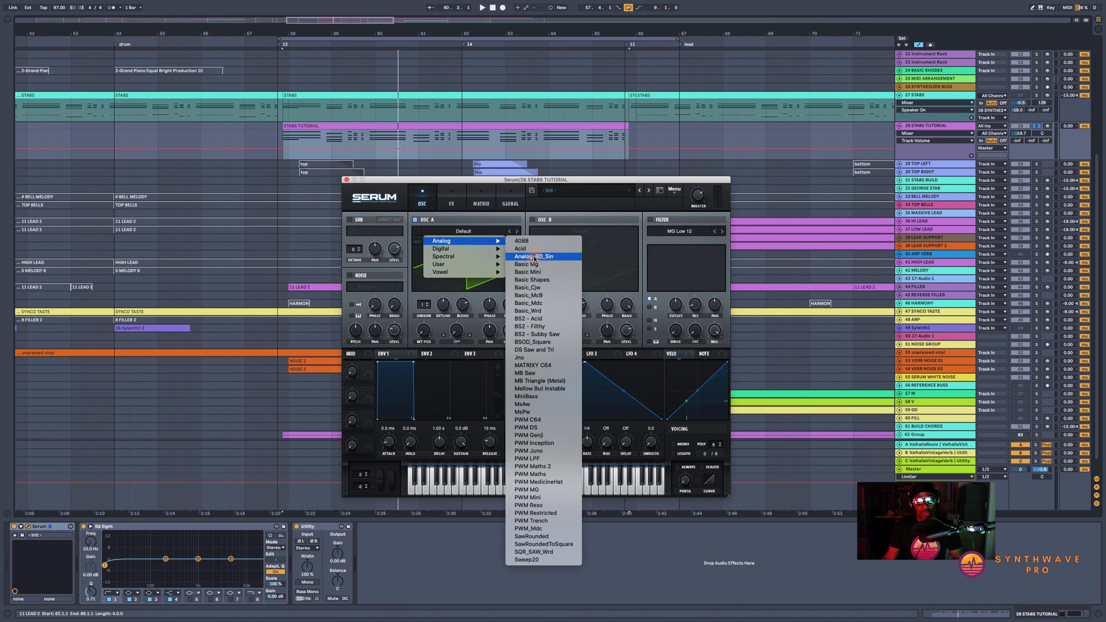
click(544, 282)
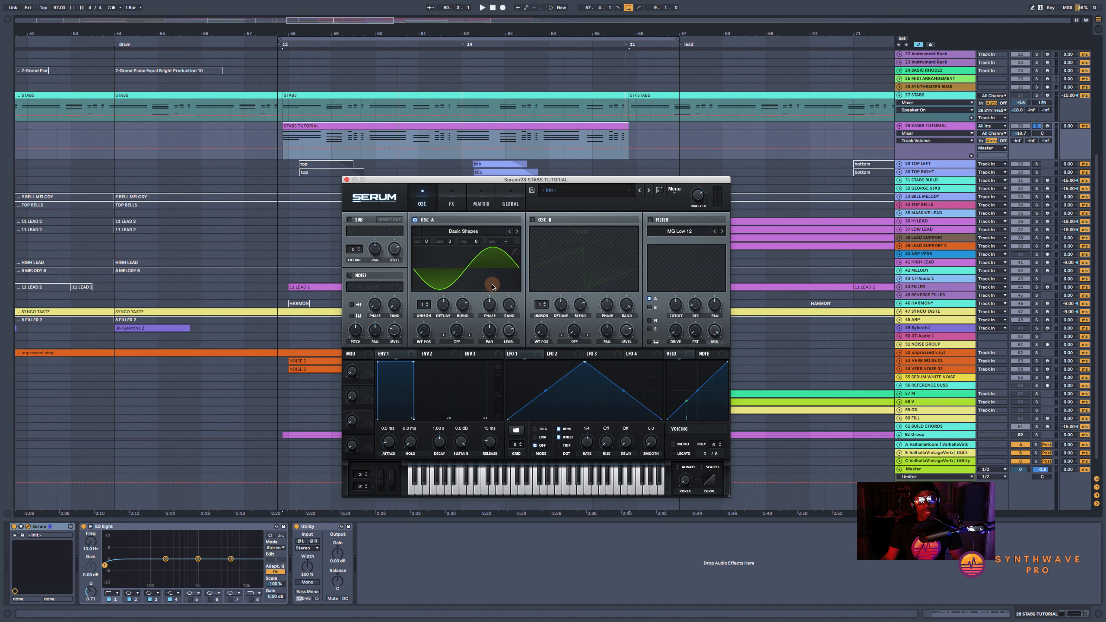
click(427, 333)
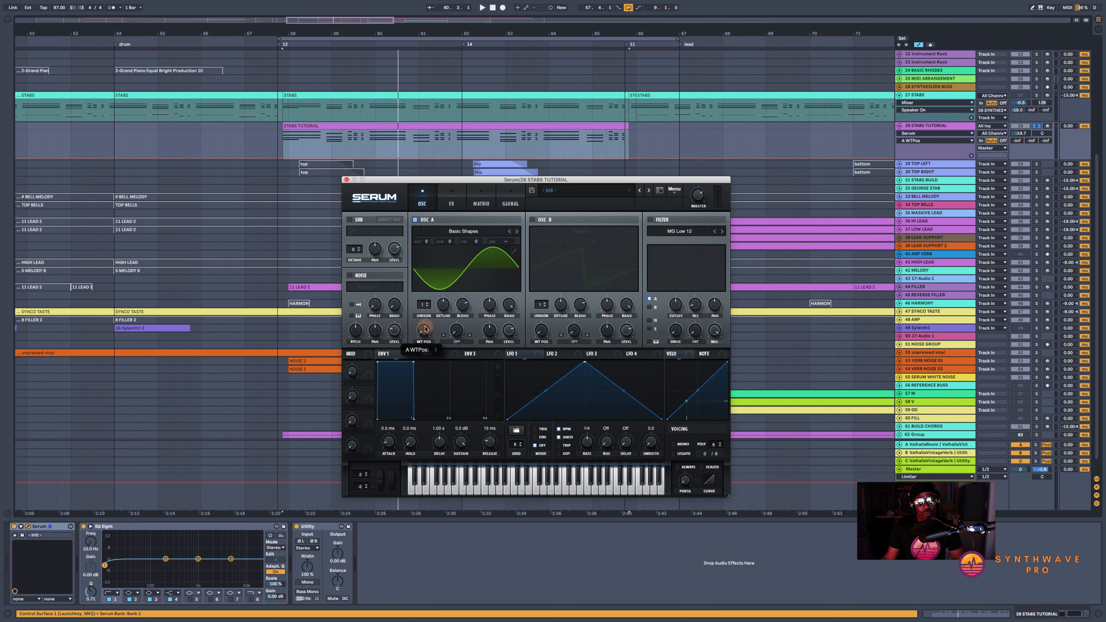
drag(426, 325, 428, 313)
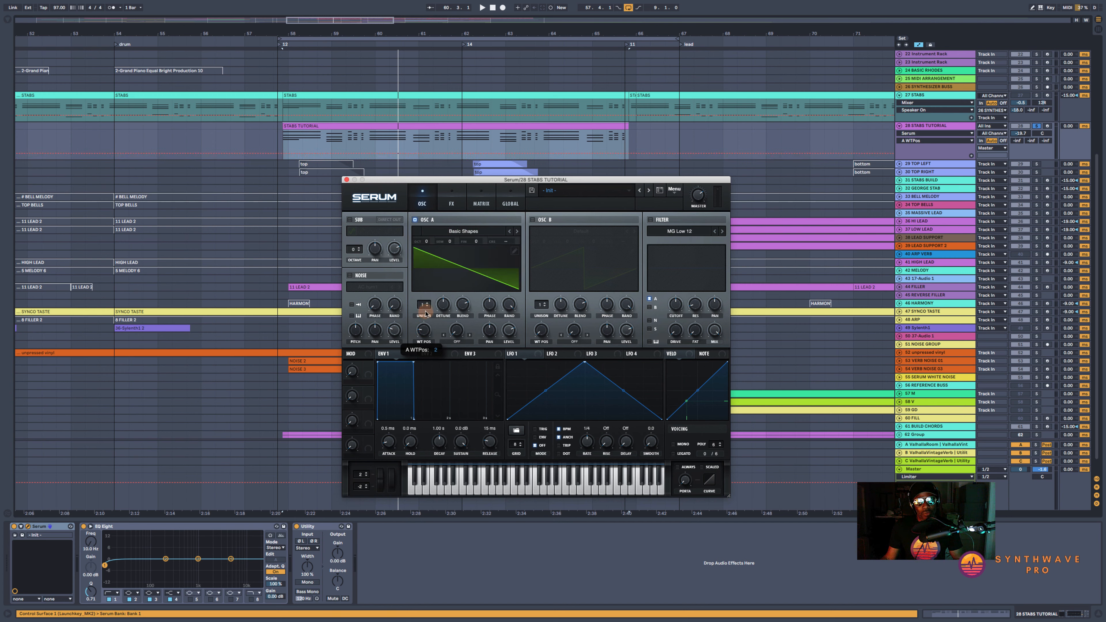
key(space)
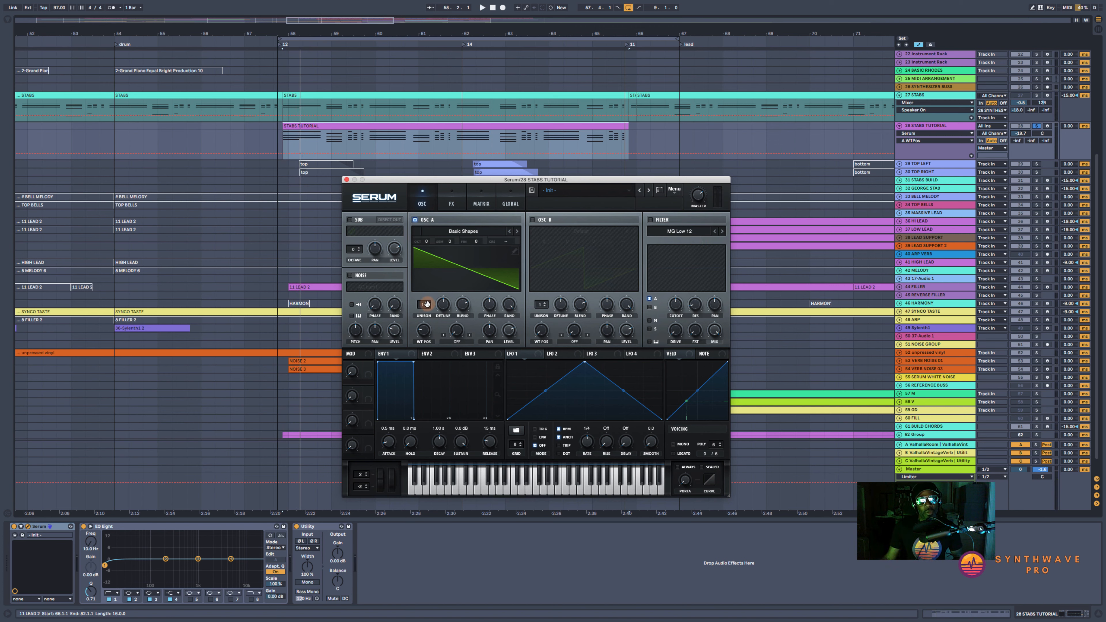
- Set oscillator A's unison to 2 voices and adjust its detune and blend amounts by ear
drag(427, 304, 444, 309)
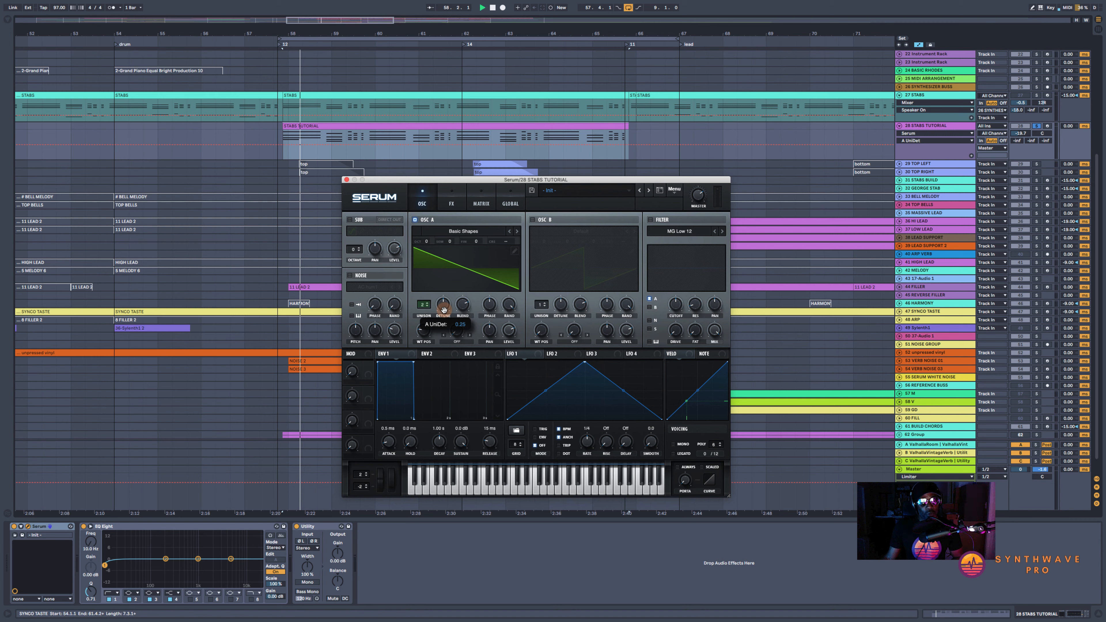
key(space)
drag(444, 309, 444, 339)
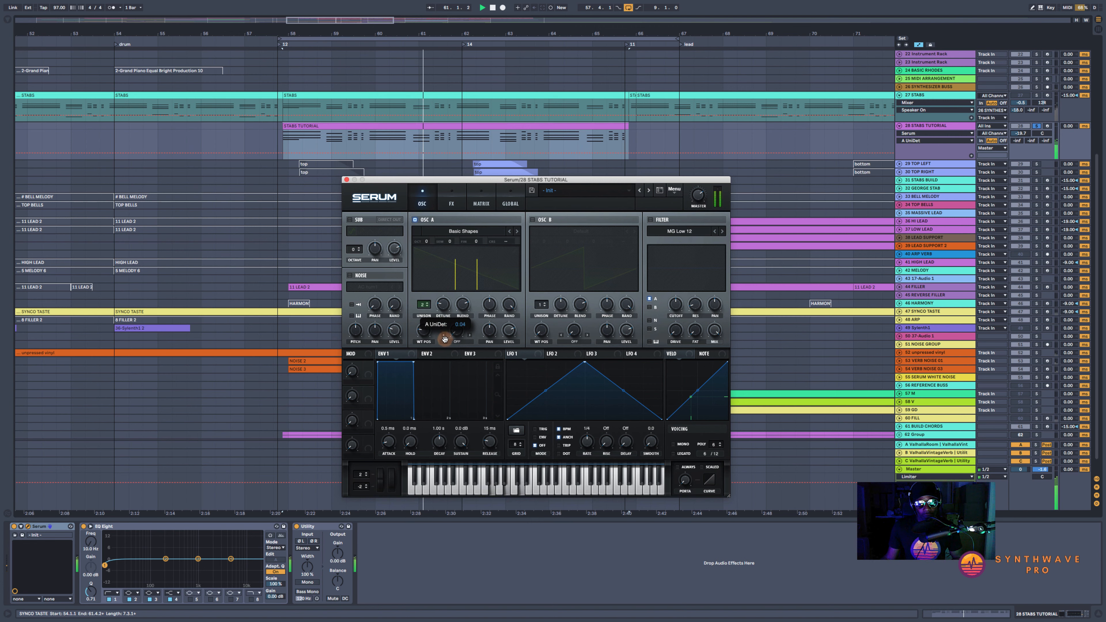
drag(444, 309, 445, 311)
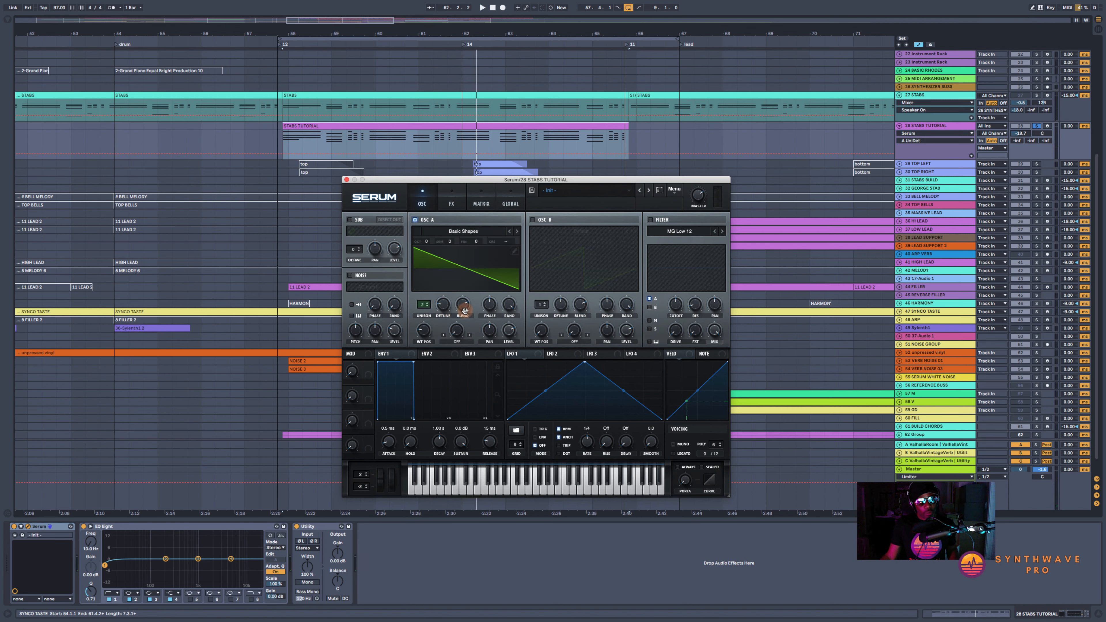
drag(465, 311, 465, 317)
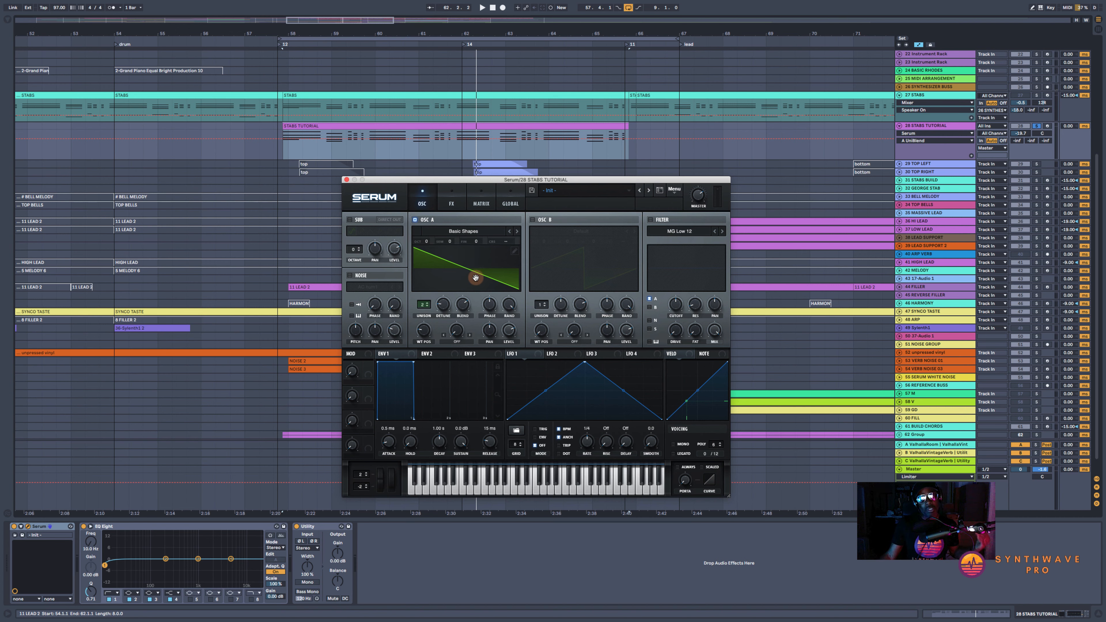
- Enable Serum's filter and try the MG Low 24 type before switching back to MG Low 12
click(650, 220)
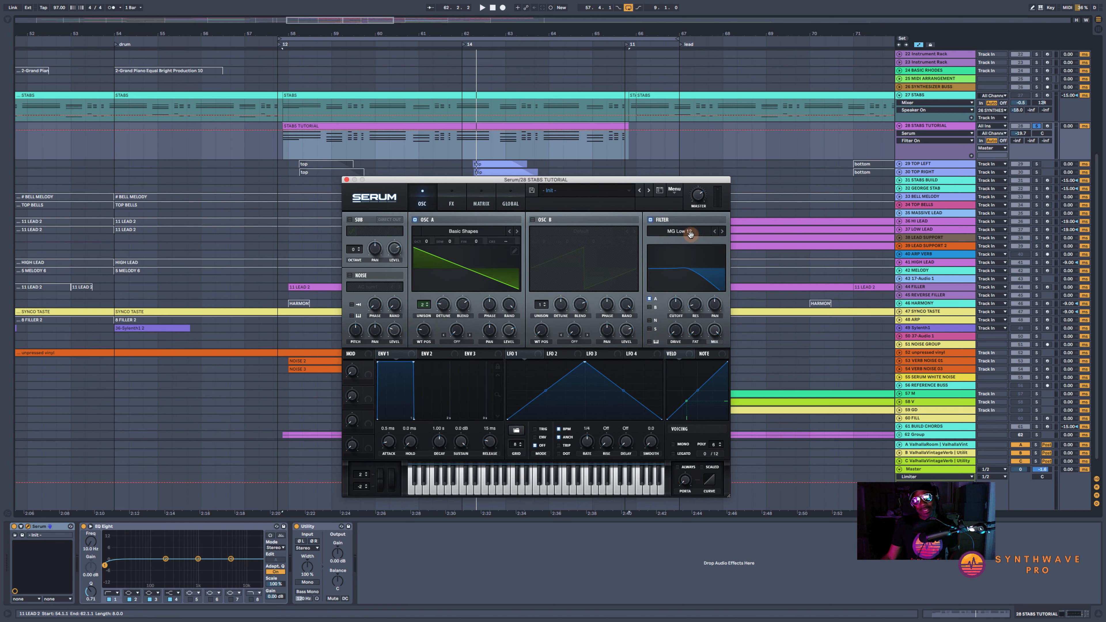
click(722, 231)
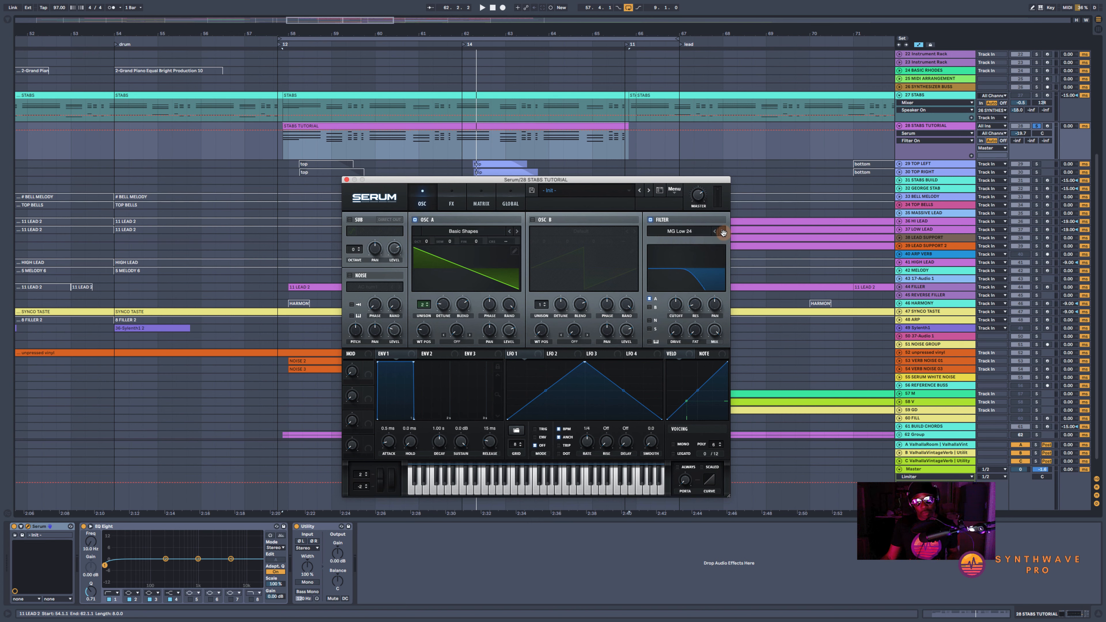
click(715, 232)
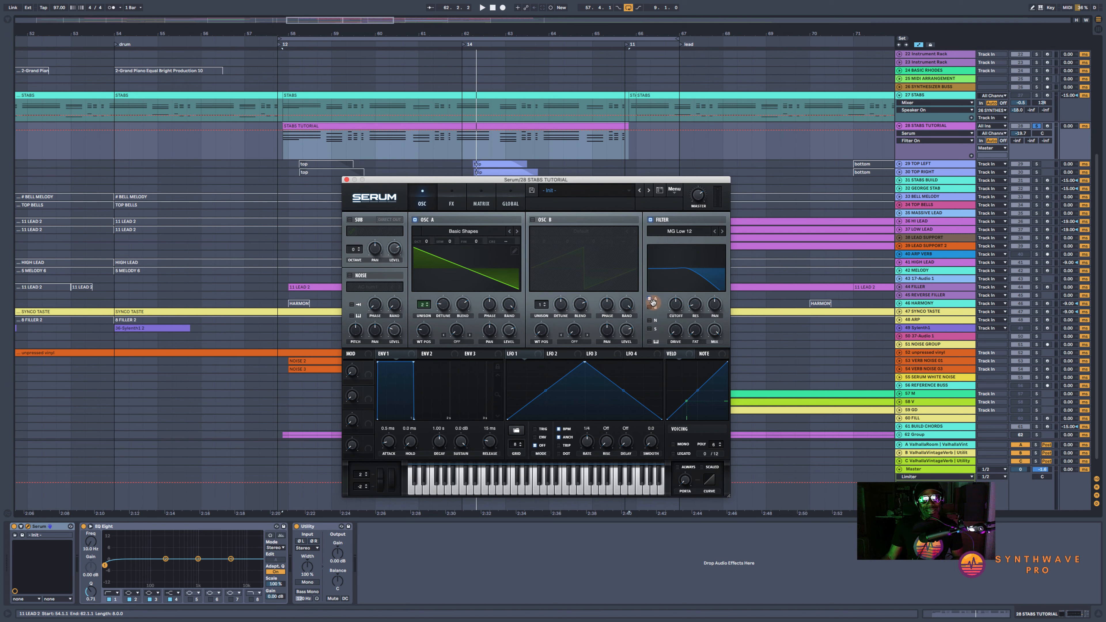
- Lower Serum's filter cutoff by ear while the stabs play
drag(681, 309, 674, 310)
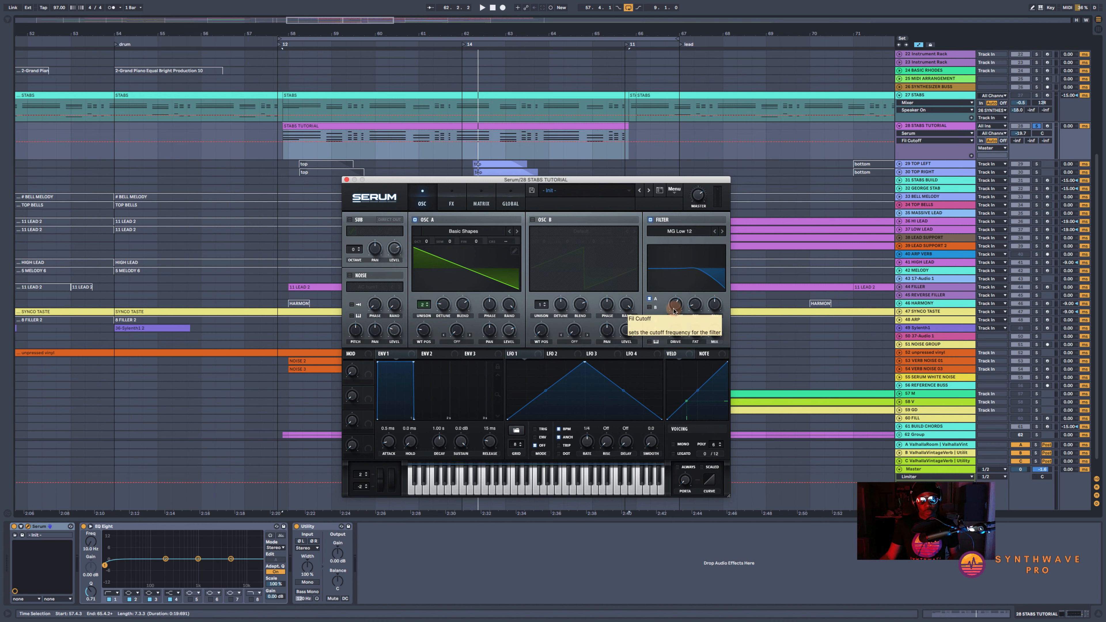
key(space)
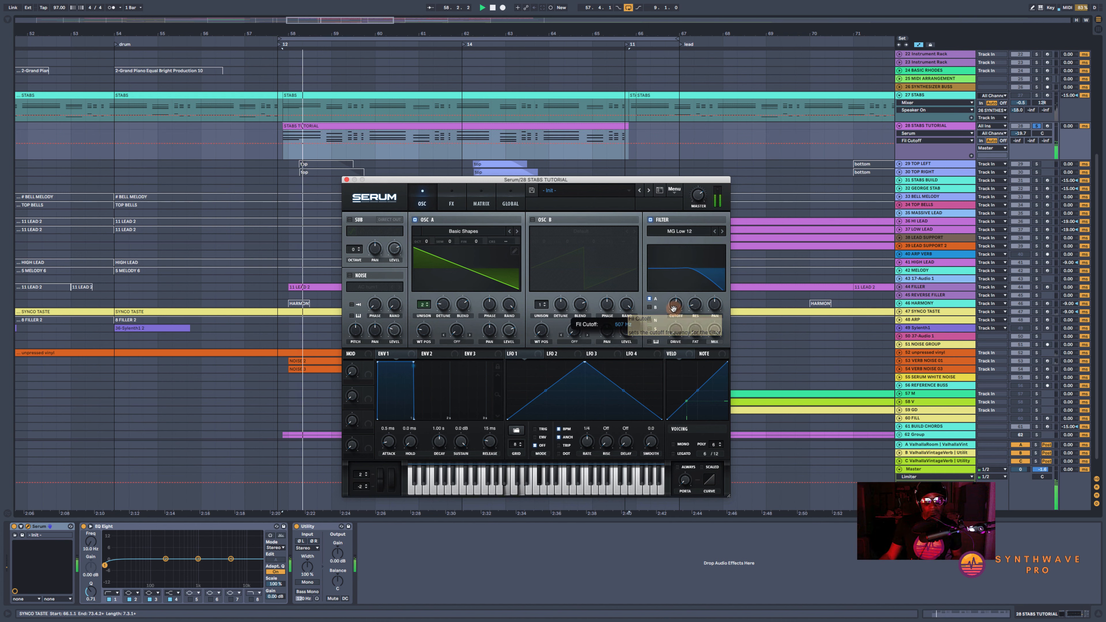
drag(674, 308, 674, 313)
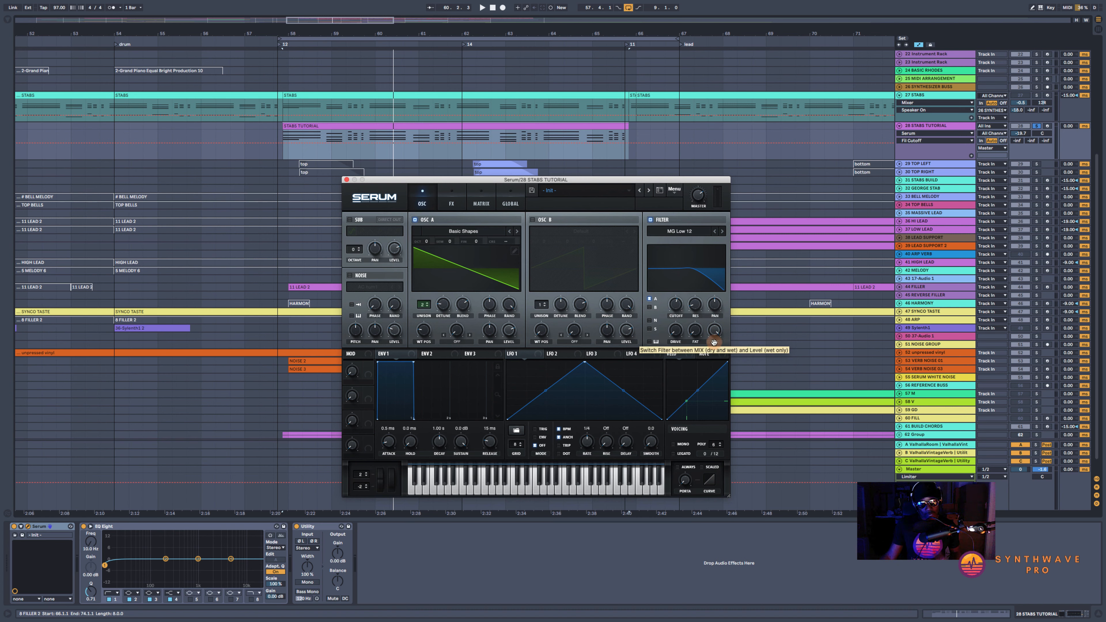
- Switch the filter's mix control to level mode and adjust the filter's drive, fat and level by ear
key(space)
click(676, 332)
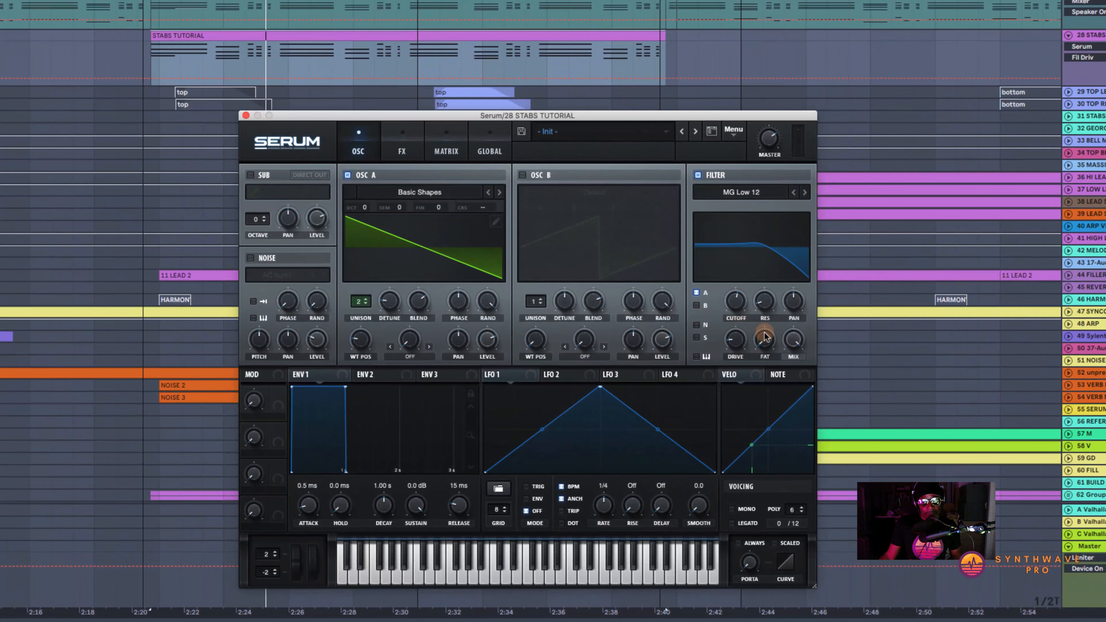
click(767, 338)
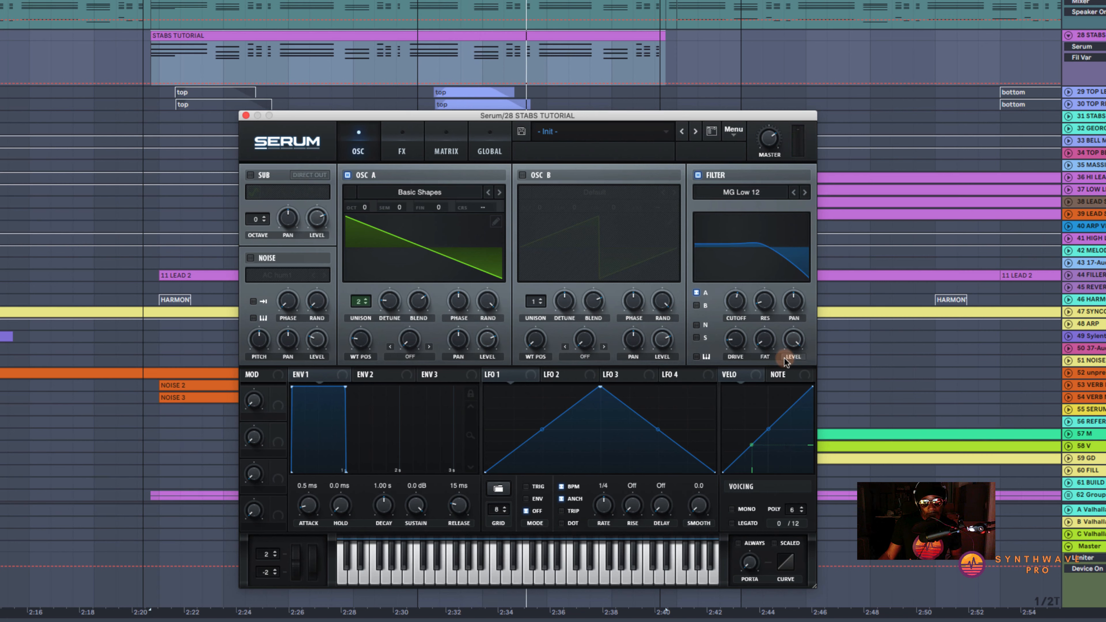
drag(789, 342, 794, 389)
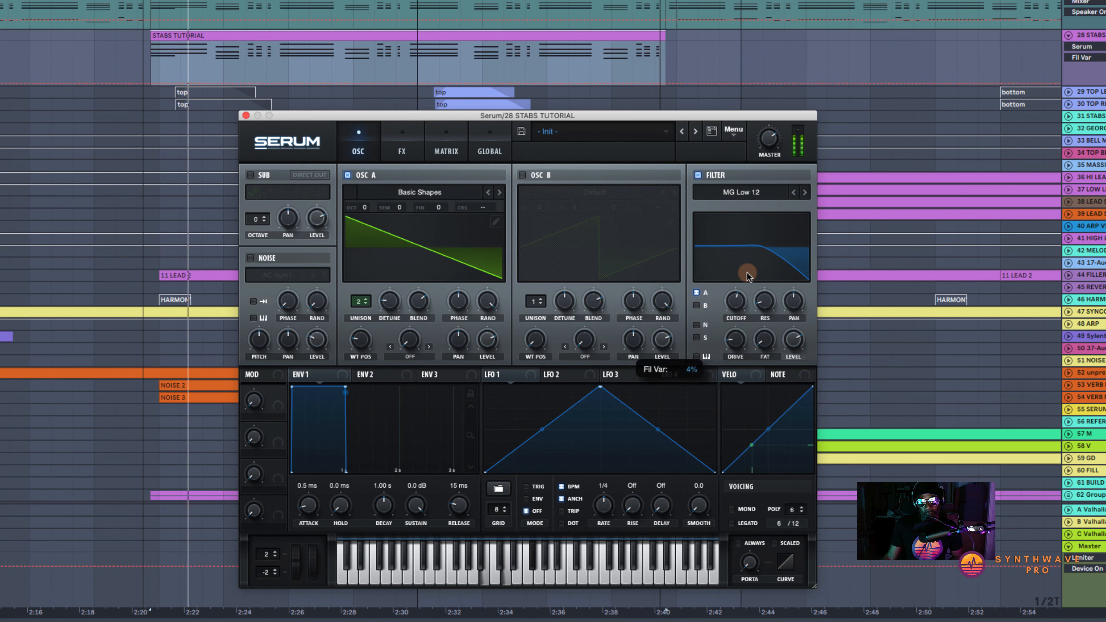
drag(770, 339, 792, 364)
click(790, 344)
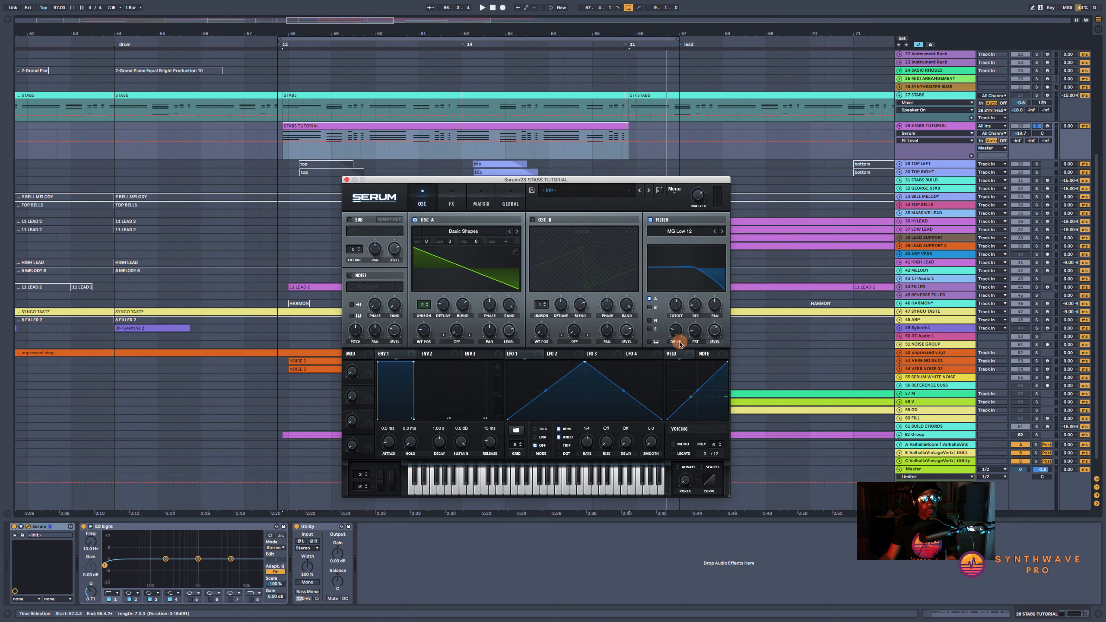
click(714, 342)
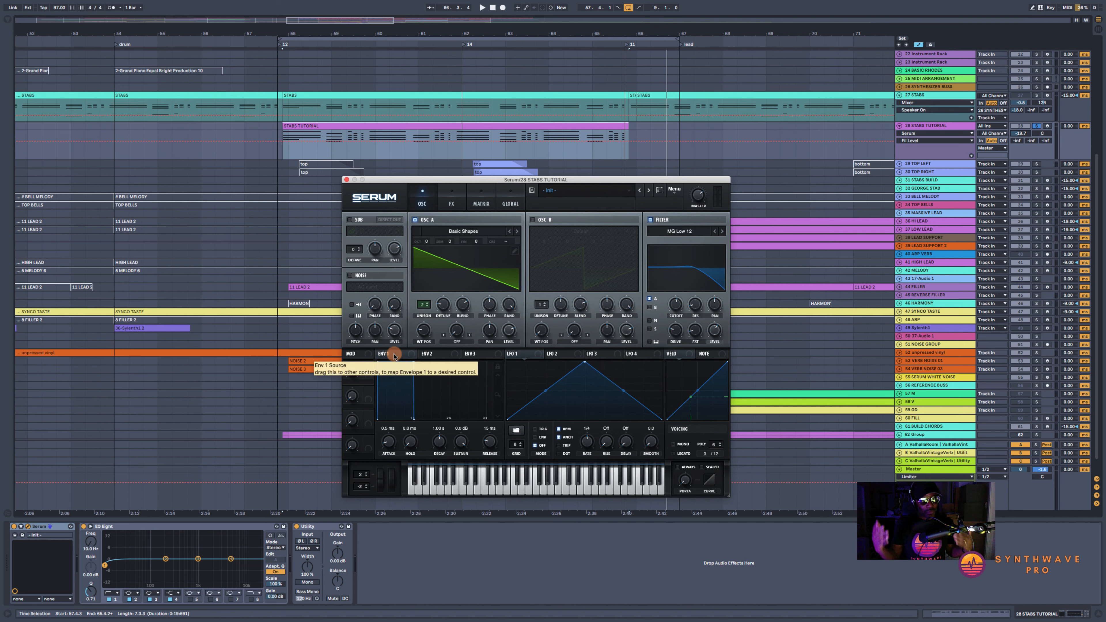
- Assign Envelope 2 to the filter cutoff and adjust its modulation amount
click(433, 357)
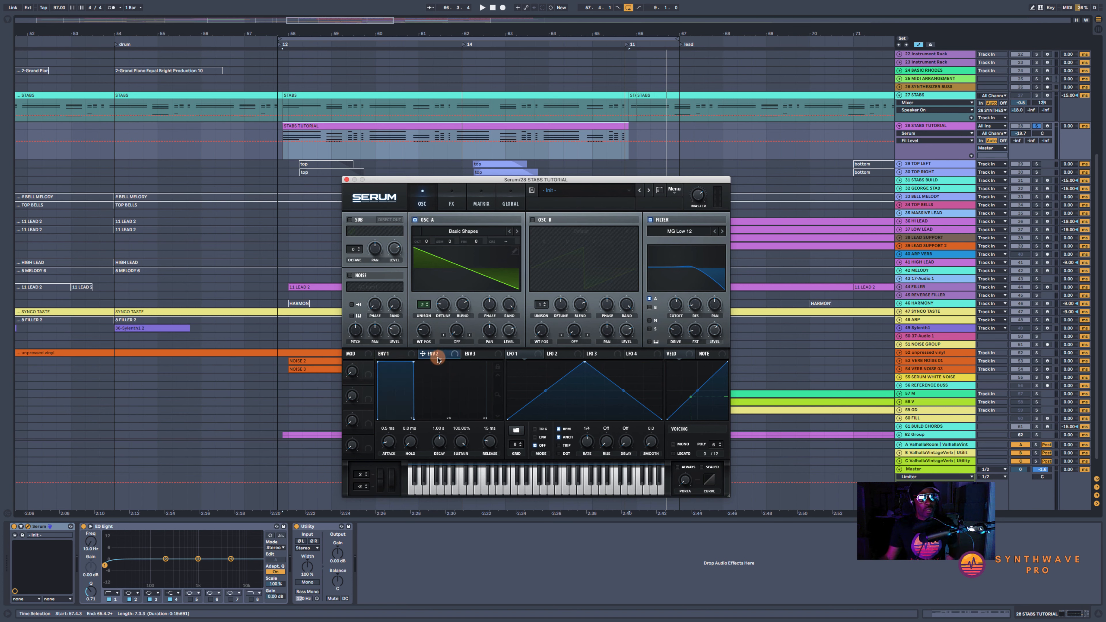
drag(422, 355, 675, 304)
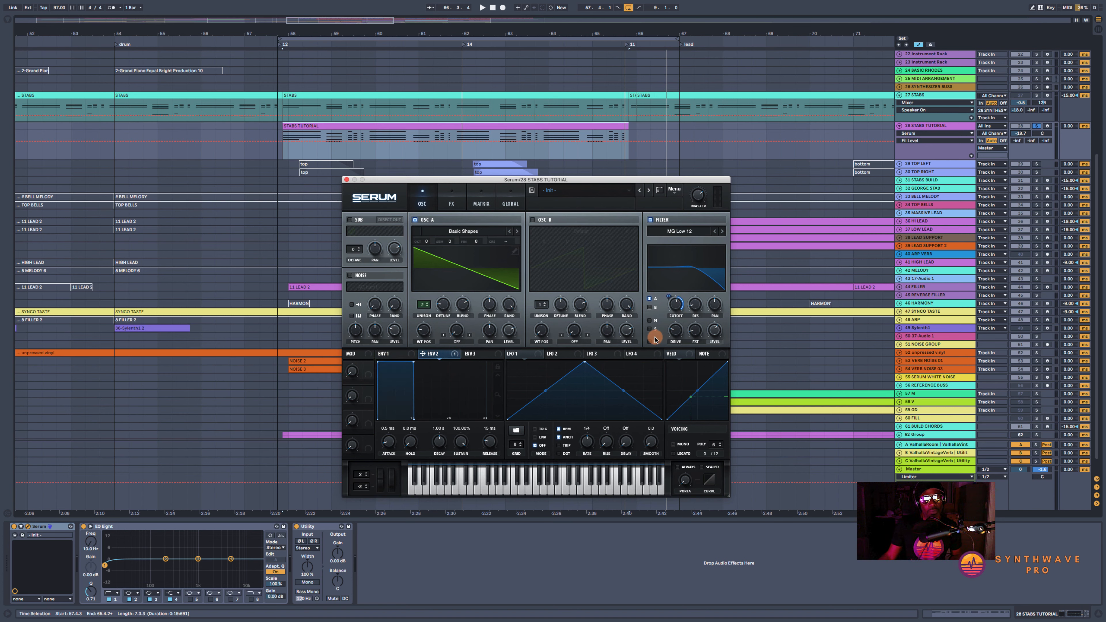
click(676, 305)
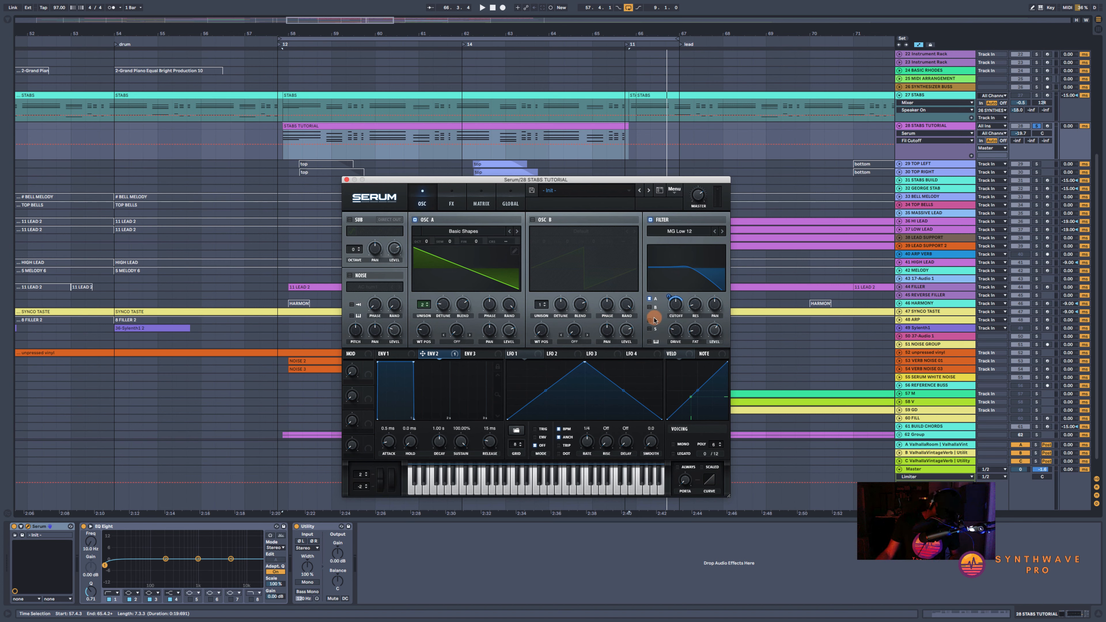
drag(680, 299, 669, 298)
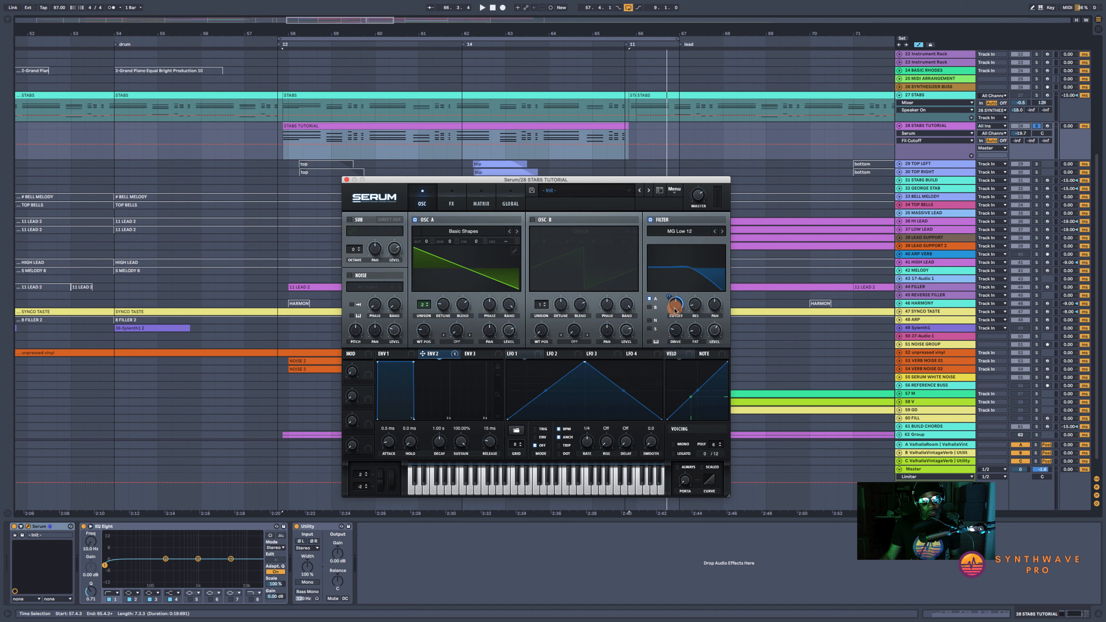
- Lower the base filter cutoff to 13 Hz and audition the Envelope 2 modulation during playback
drag(674, 308, 675, 341)
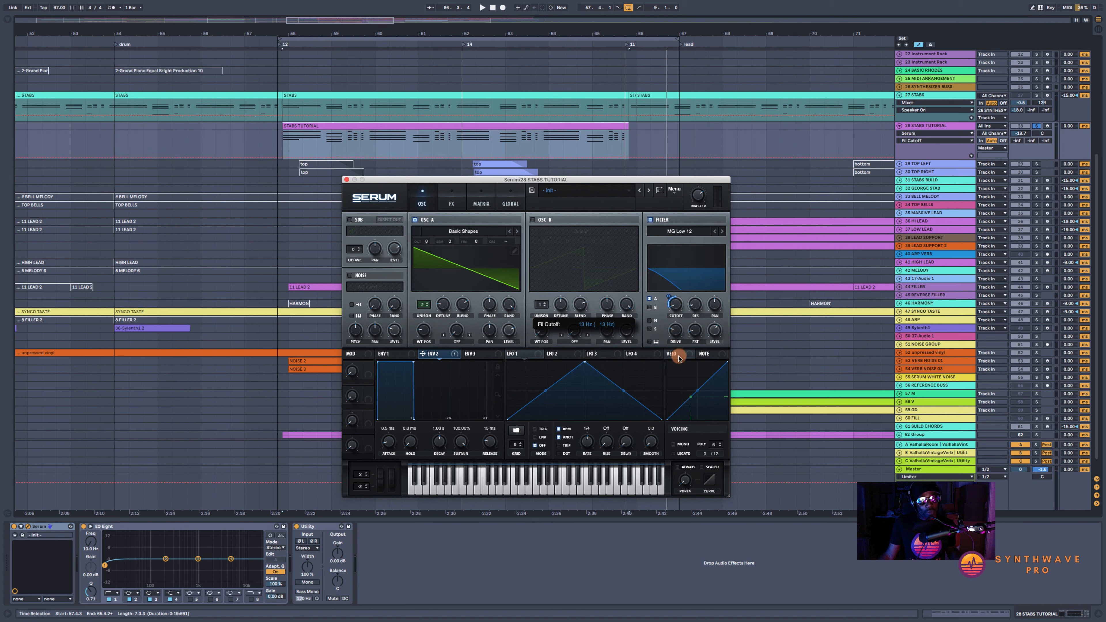
key(space)
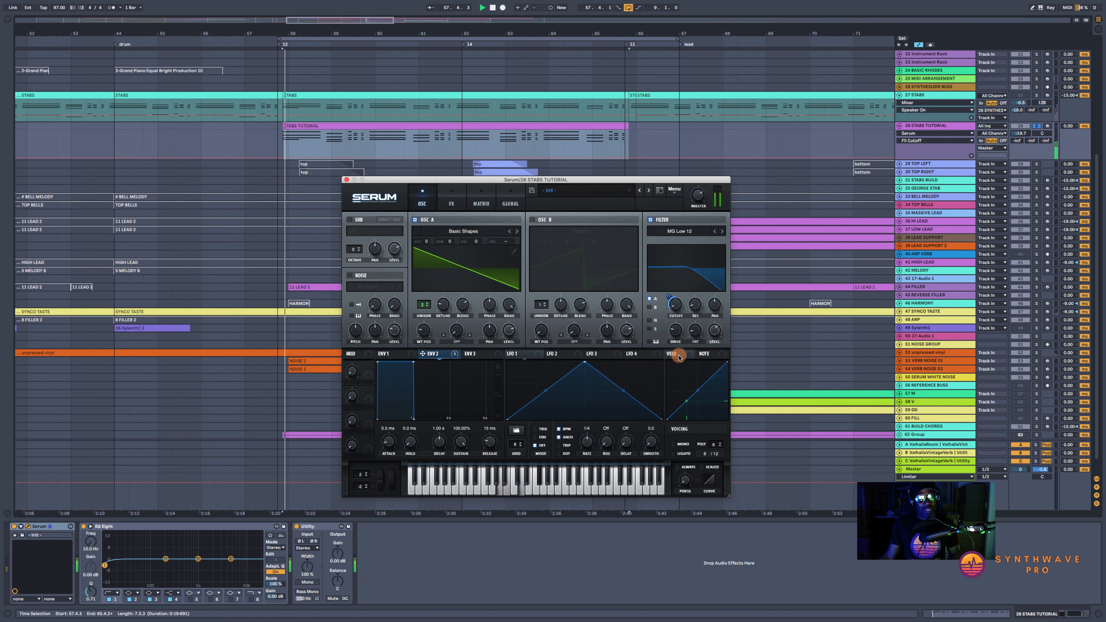
drag(678, 356, 670, 296)
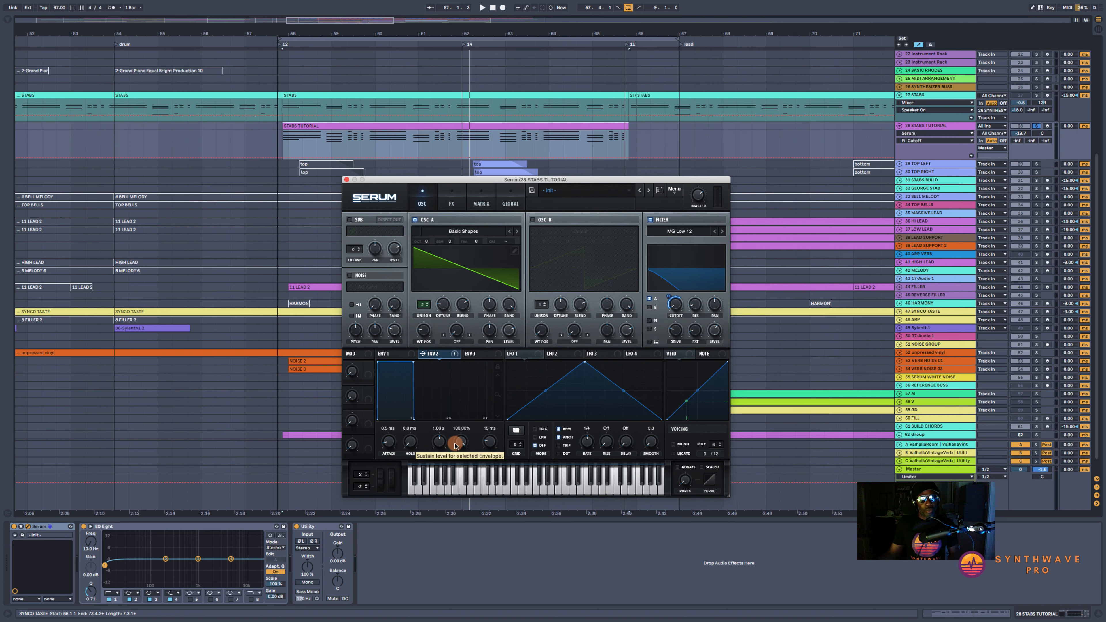
- Set Envelope 2's attack to about 81 ms and its sustain to about 44% by ear during playback
key(space)
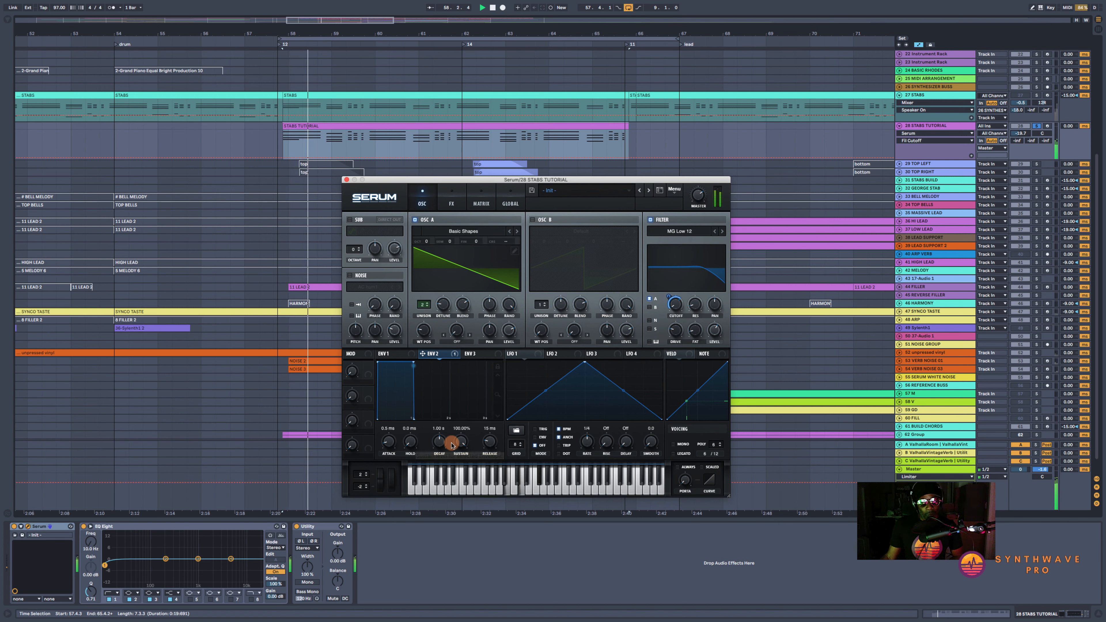
drag(390, 445, 391, 430)
drag(389, 429, 389, 425)
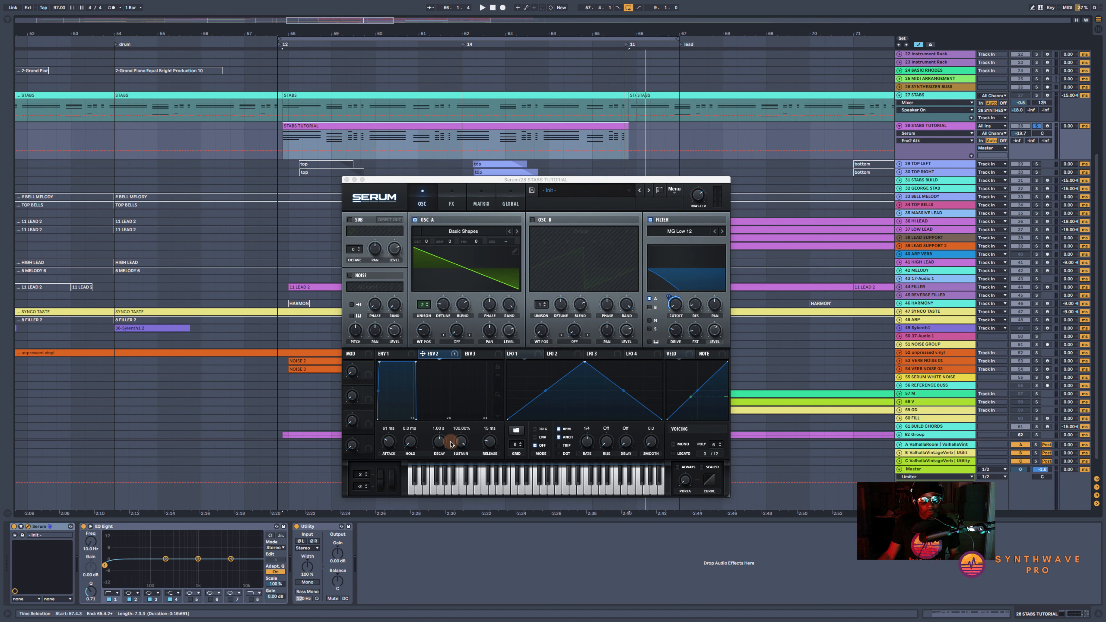
key(space)
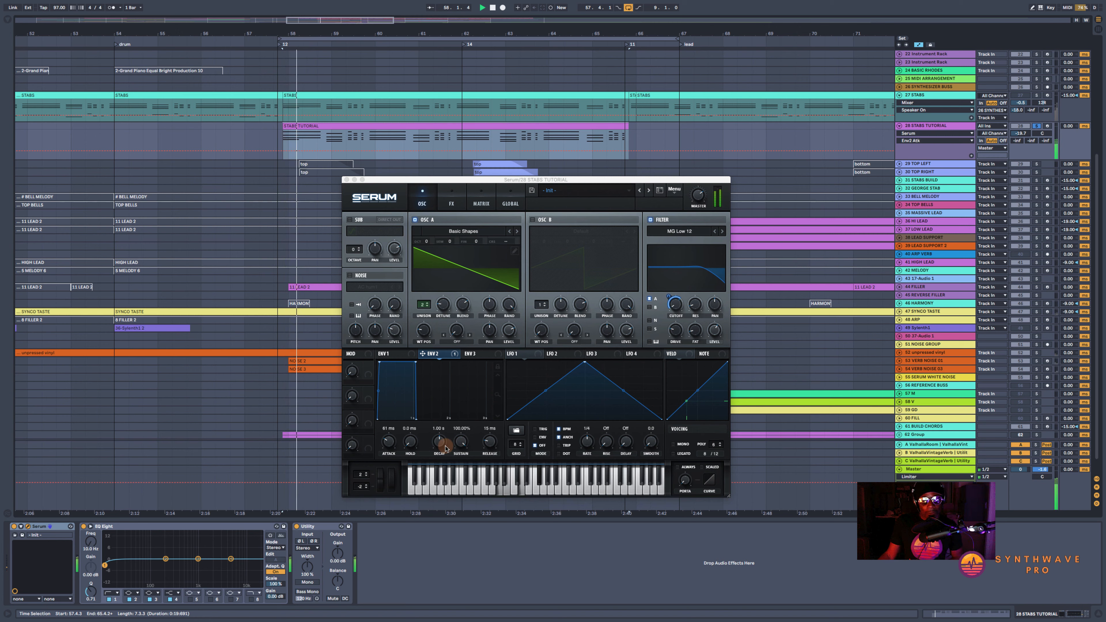
click(445, 448)
drag(458, 445, 464, 471)
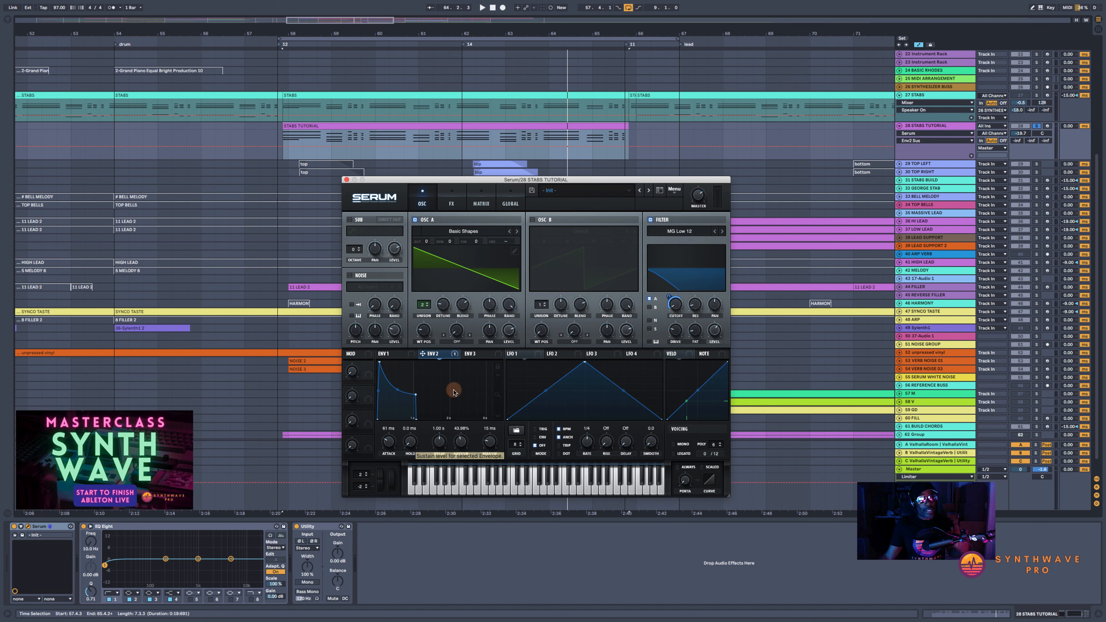
mouse_move(423, 356)
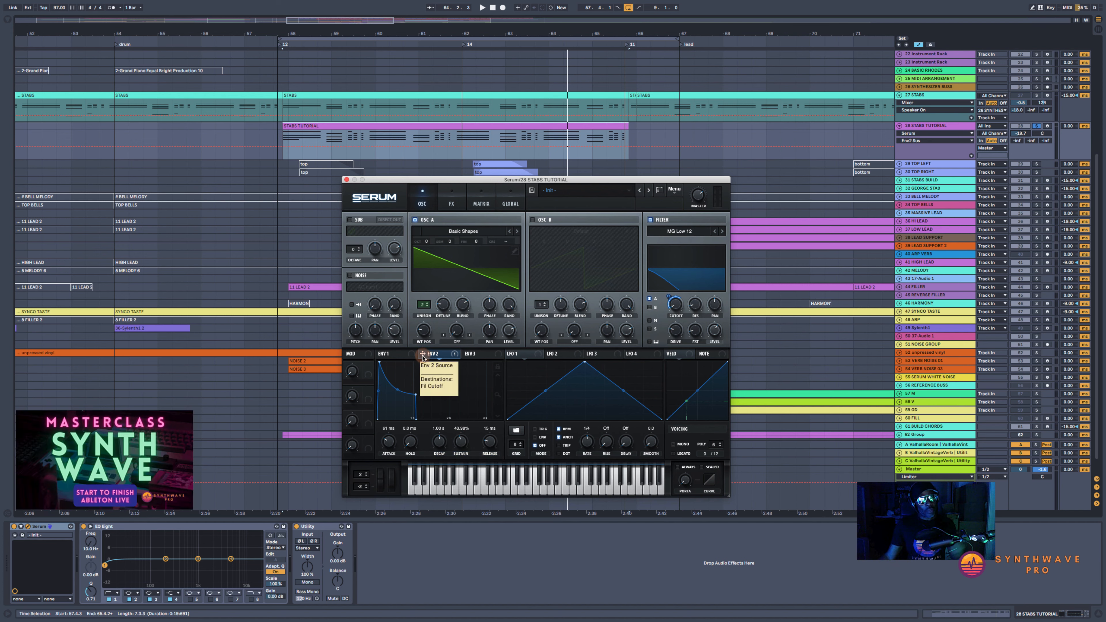
mouse_move(422, 356)
mouse_down()
mouse_move(508, 334)
mouse_move(464, 441)
mouse_up()
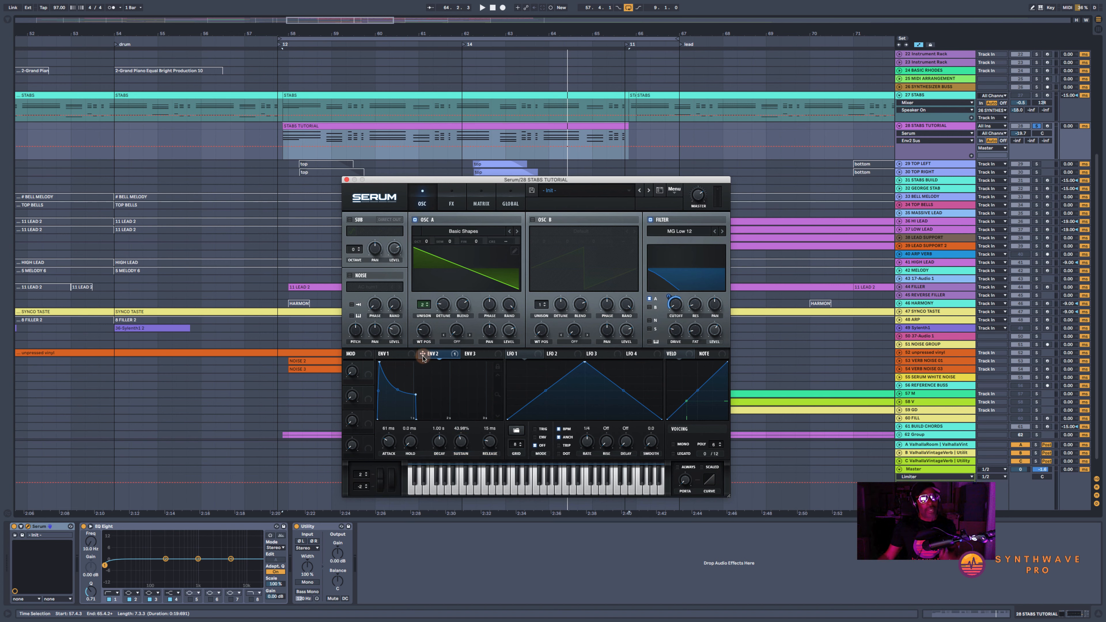
drag(422, 356, 668, 299)
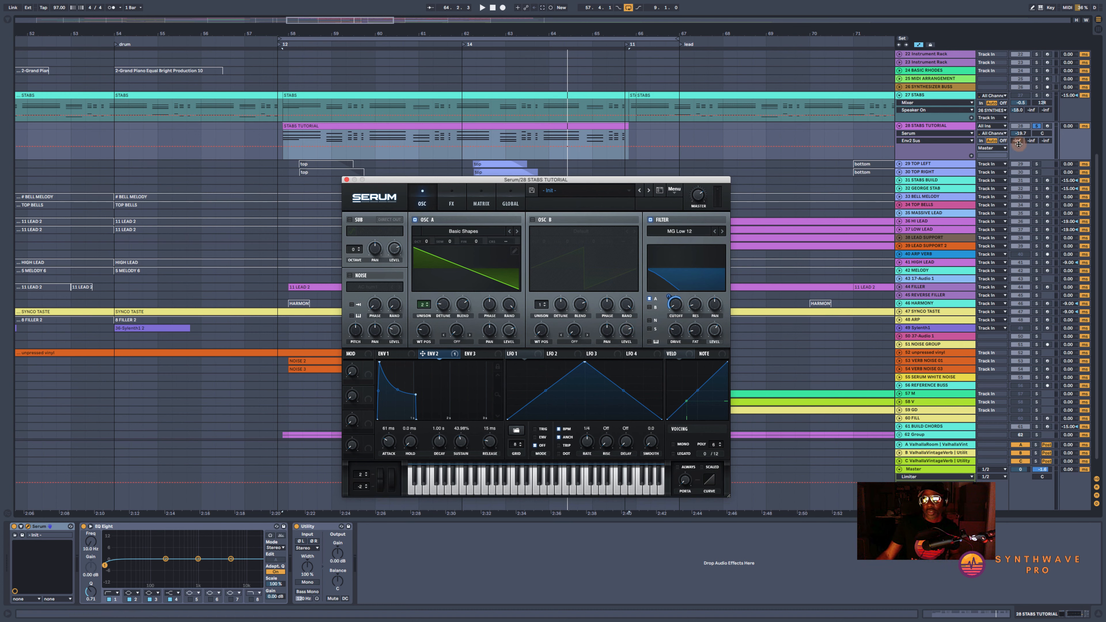
- Arm the STABS TUTORIAL track and try different Envelope 2 sustain levels on played notes, settling at about 47%
click(1046, 126)
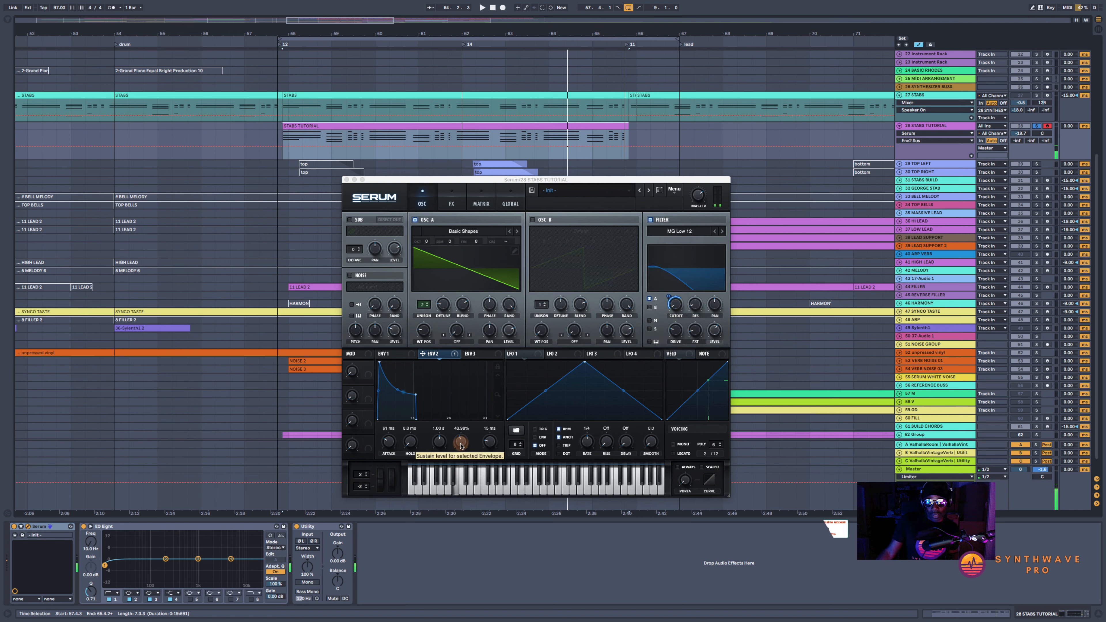
drag(461, 444, 461, 444)
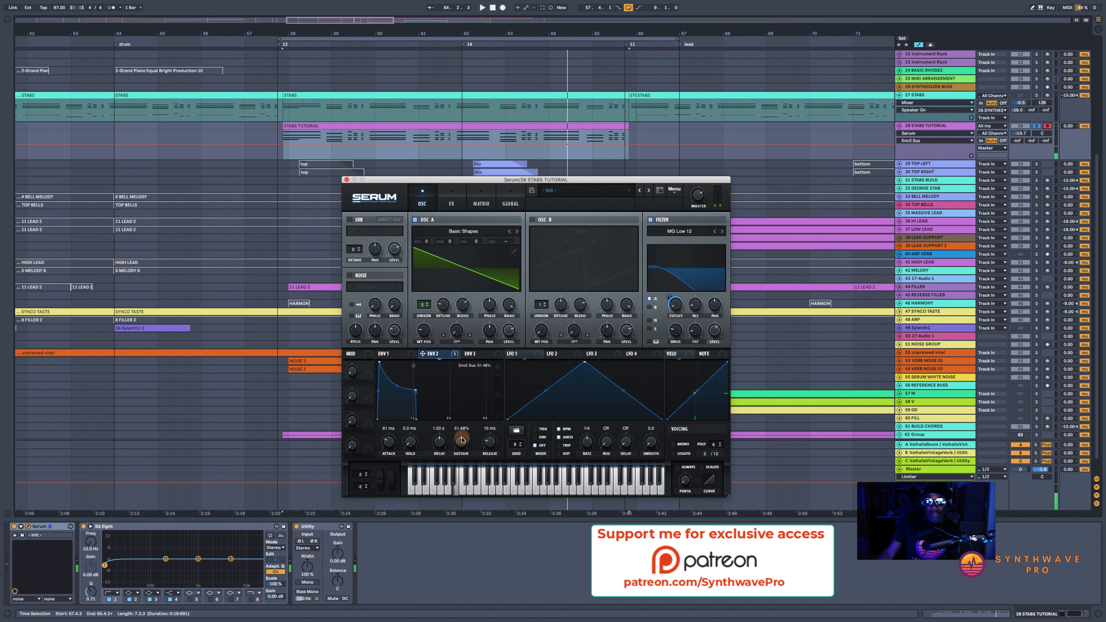
drag(462, 440, 467, 418)
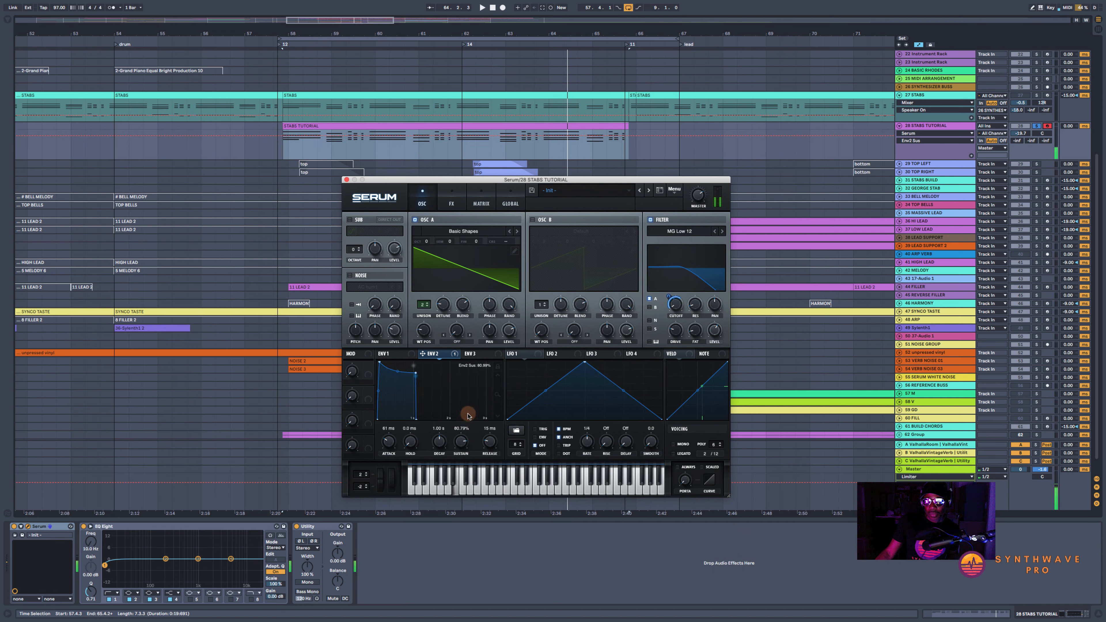
drag(472, 410, 459, 445)
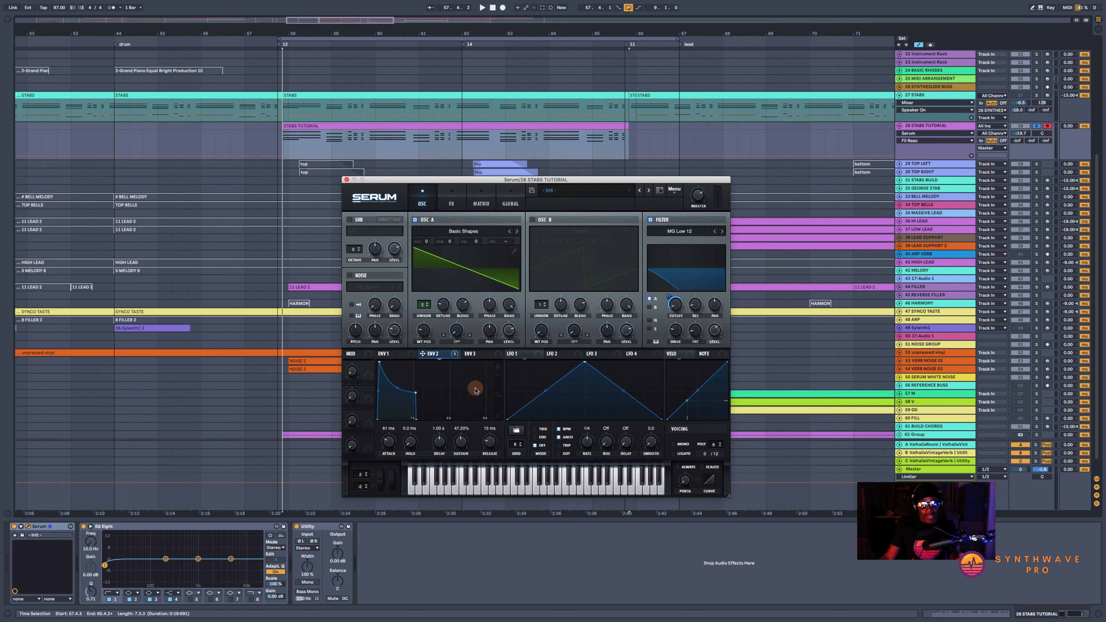
- Adjust the filter resonance by ear during playback and raise Envelope 2's sustain to about 65%
key(space)
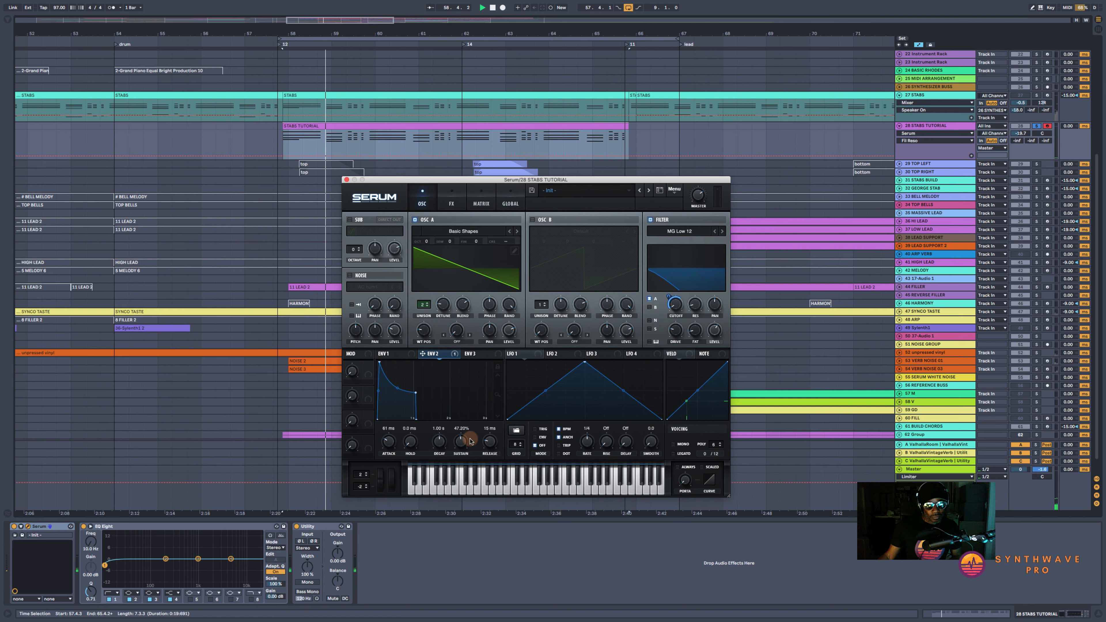
click(462, 442)
drag(462, 445, 466, 441)
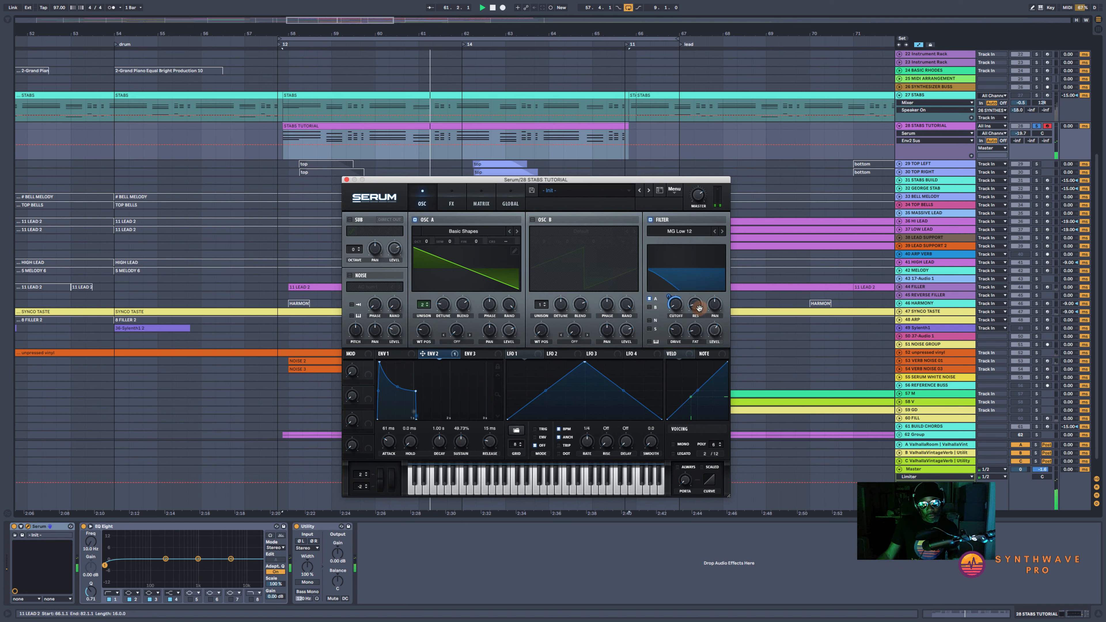
drag(700, 305, 698, 283)
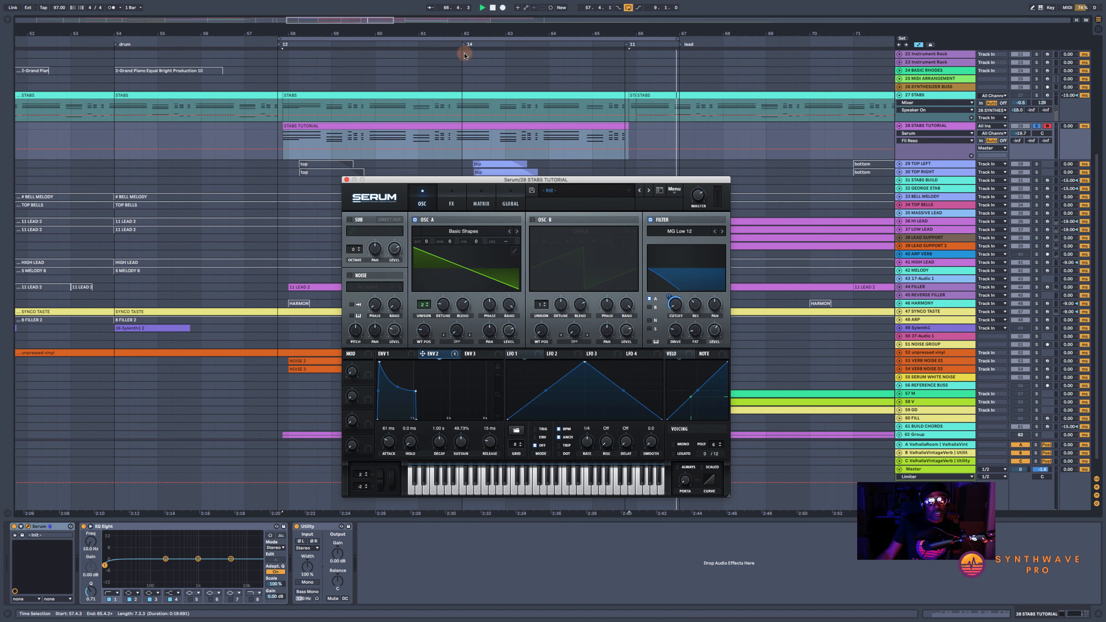
drag(694, 310, 695, 309)
drag(461, 442, 470, 417)
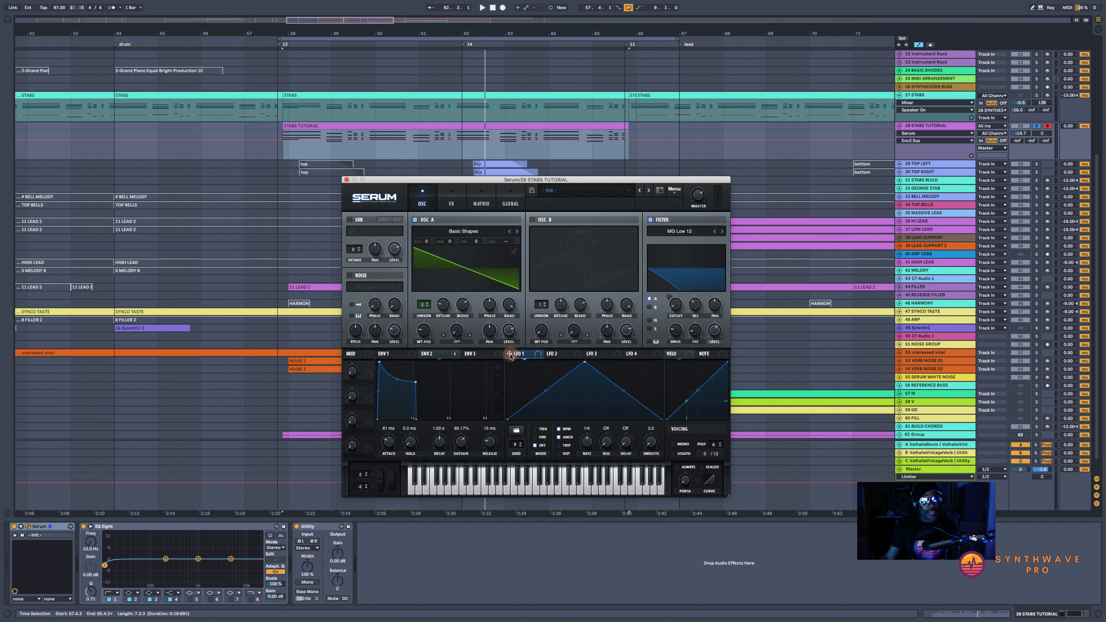
- Assign LFO 1 to oscillator A's pan, set its rate to 2 bar and reduce the modulation amount
drag(504, 354, 488, 330)
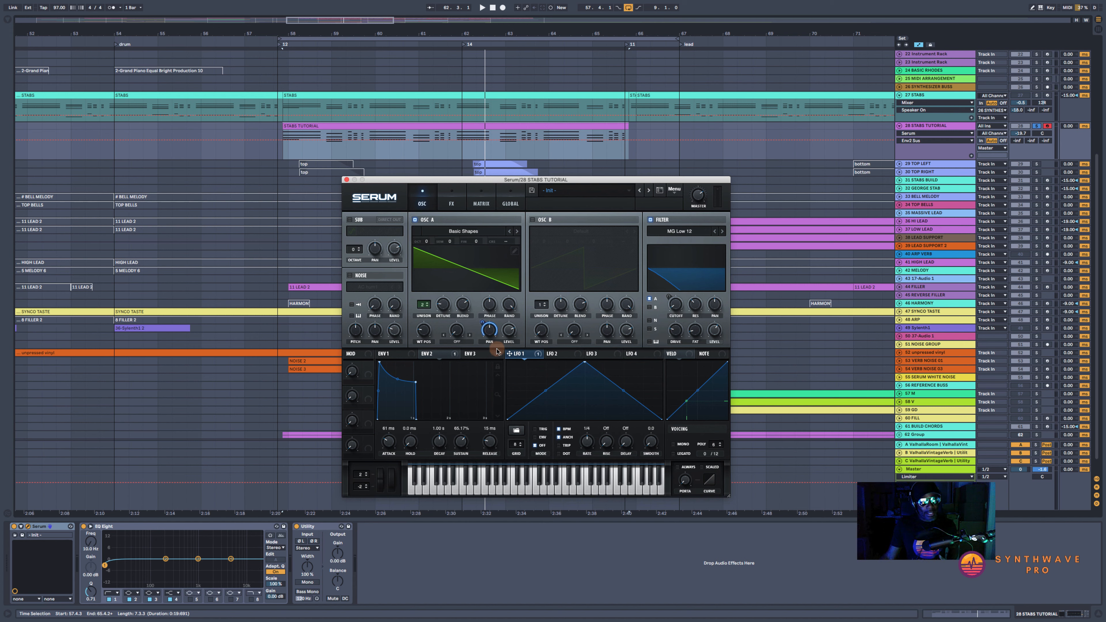
mouse_move(489, 333)
mouse_down()
mouse_move(493, 317)
mouse_move(492, 340)
mouse_up()
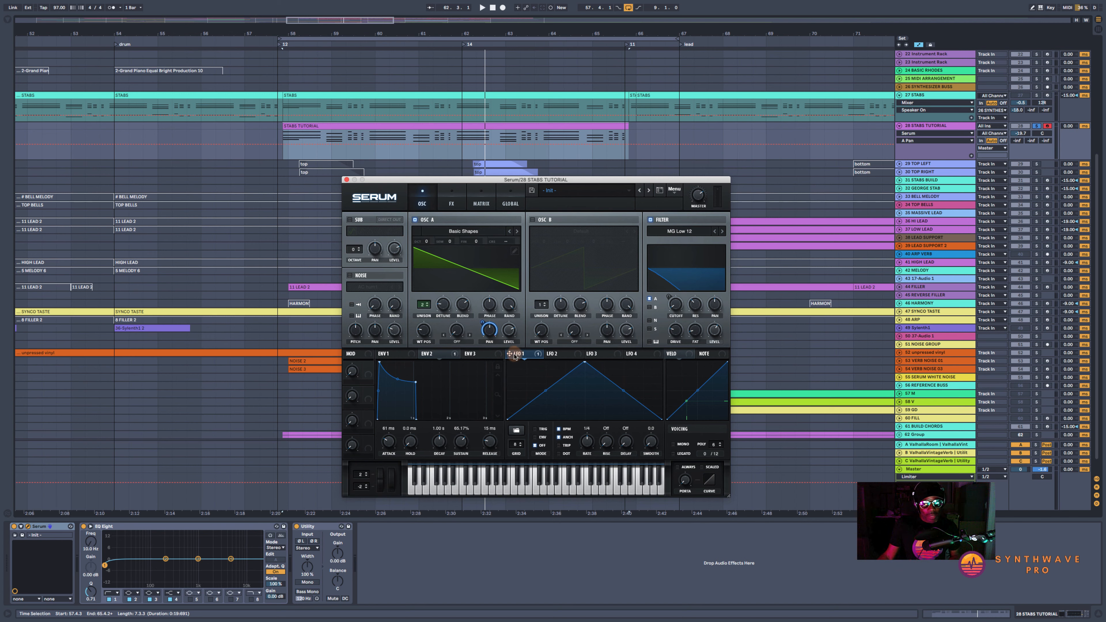
drag(510, 354, 489, 331)
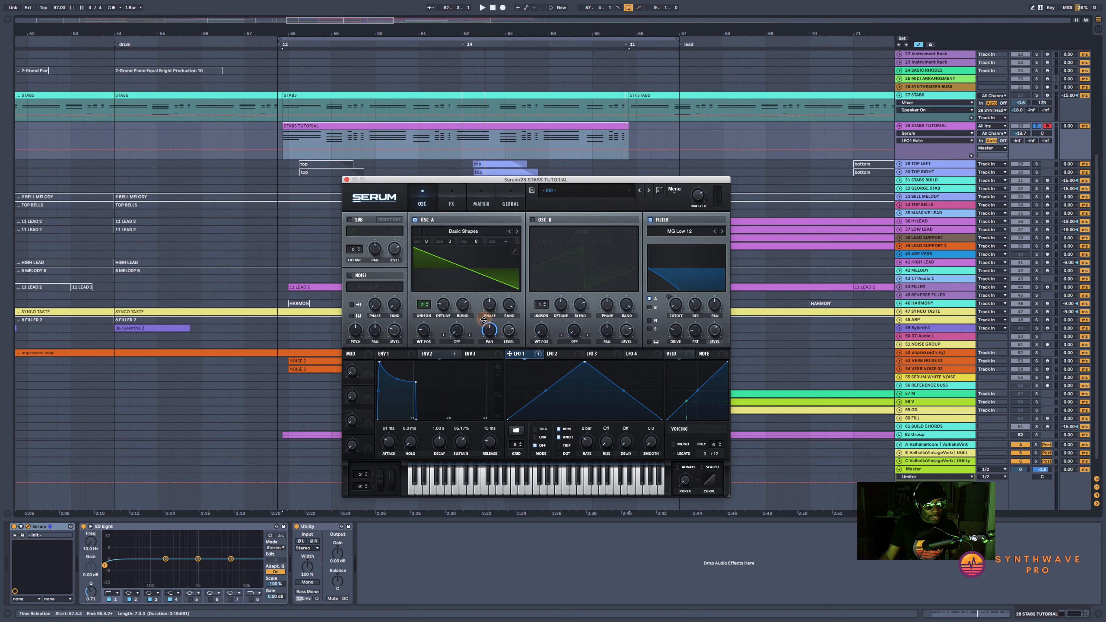
drag(482, 322, 482, 320)
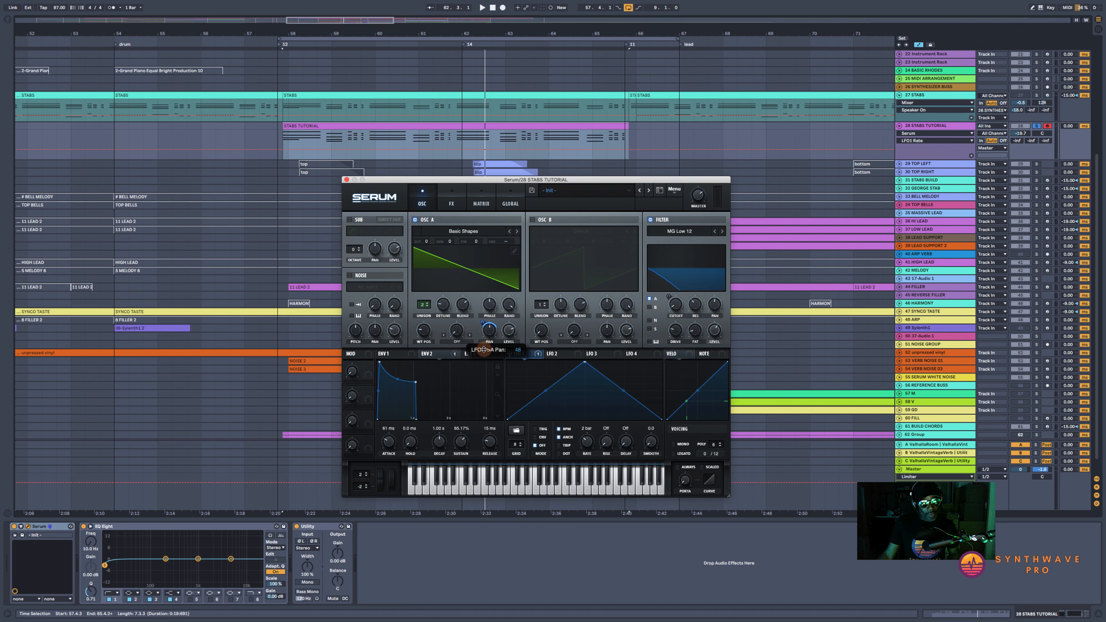
drag(483, 349, 484, 352)
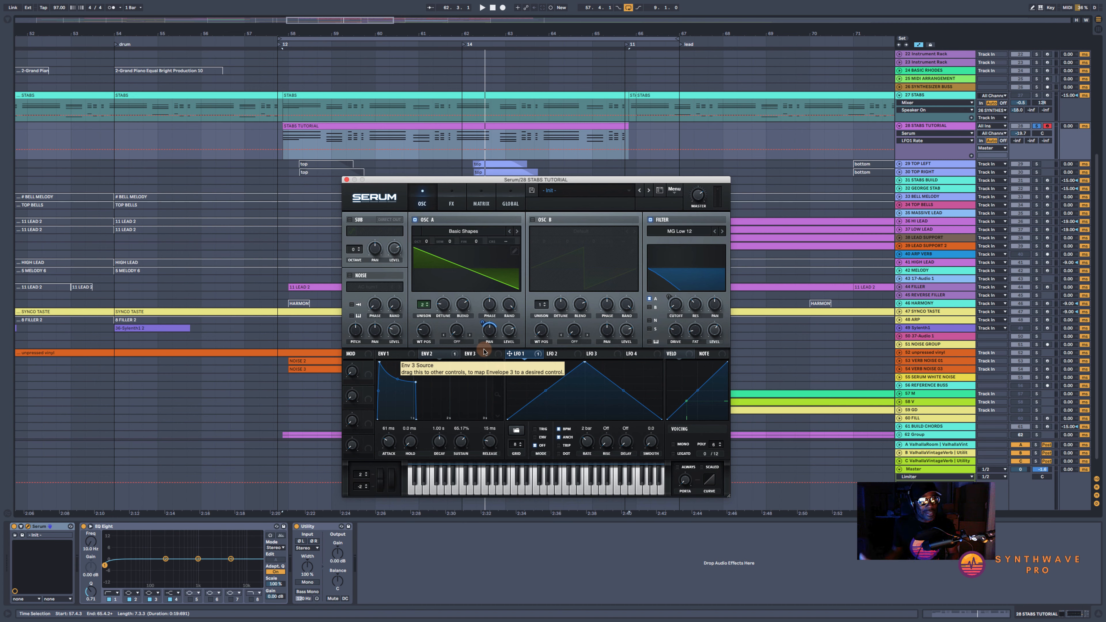
key(space)
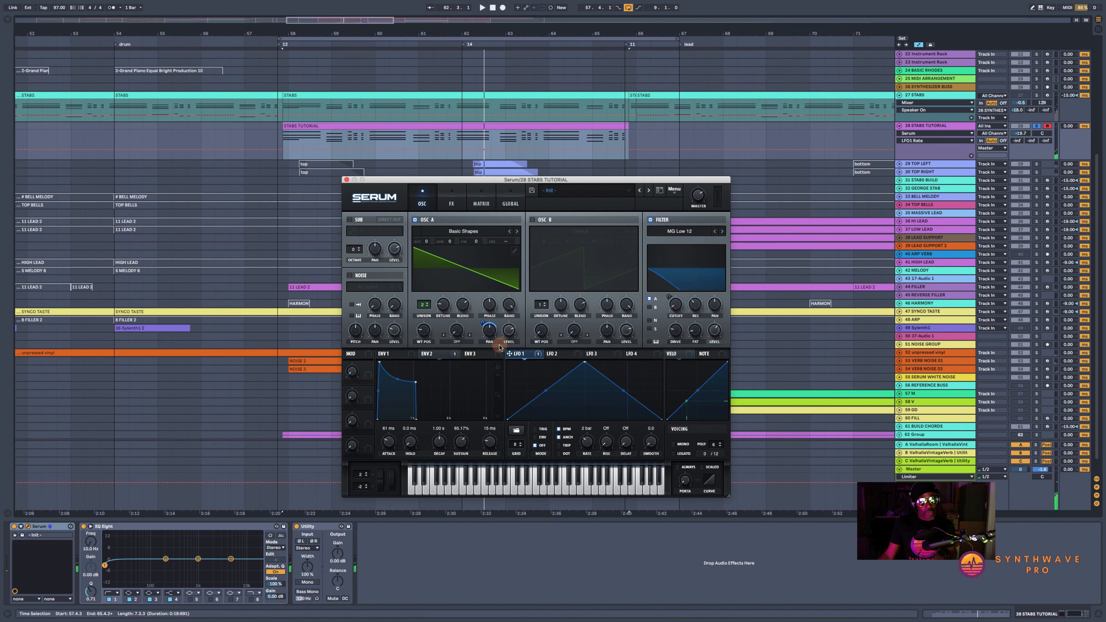
mouse_move(485, 324)
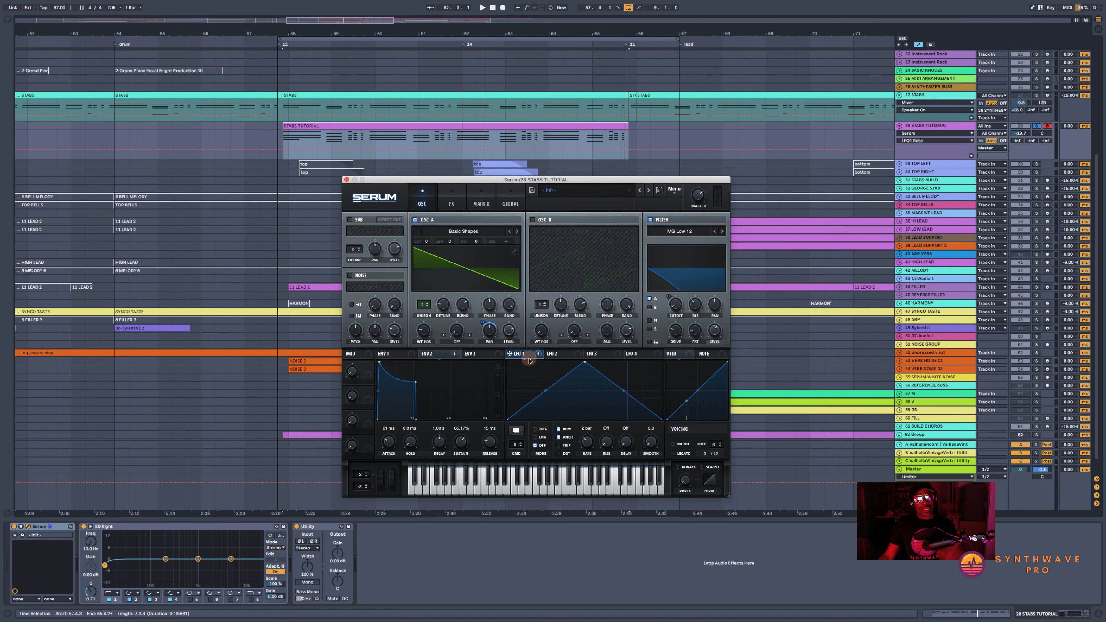
mouse_move(509, 356)
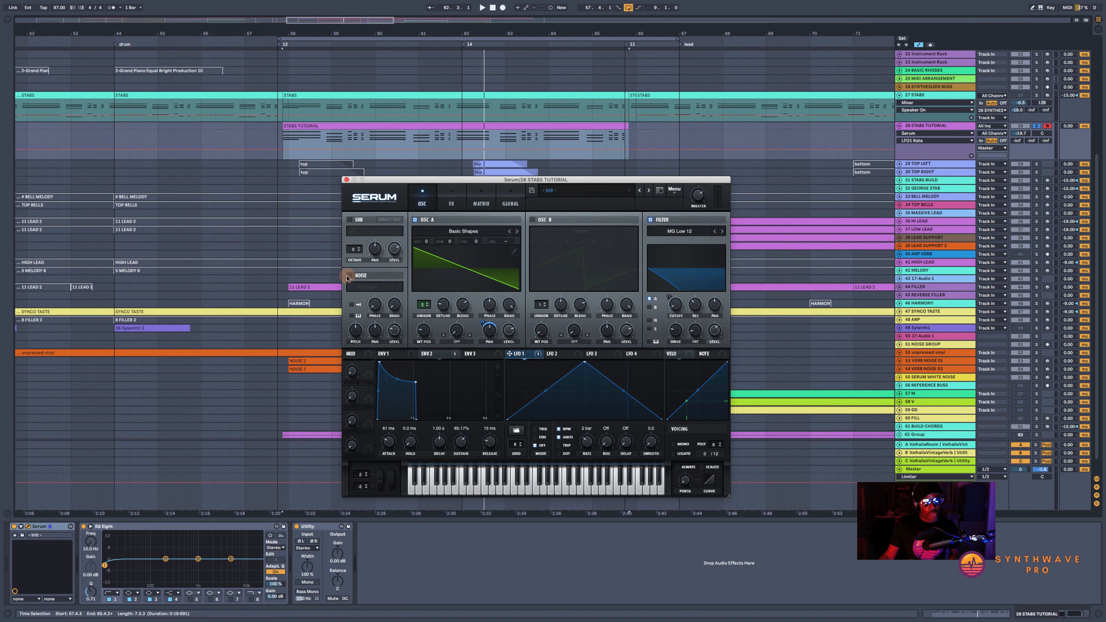
- Enable the noise oscillator with the Organics sample Shush 1 and switch off oscillator A to isolate the noise
click(350, 276)
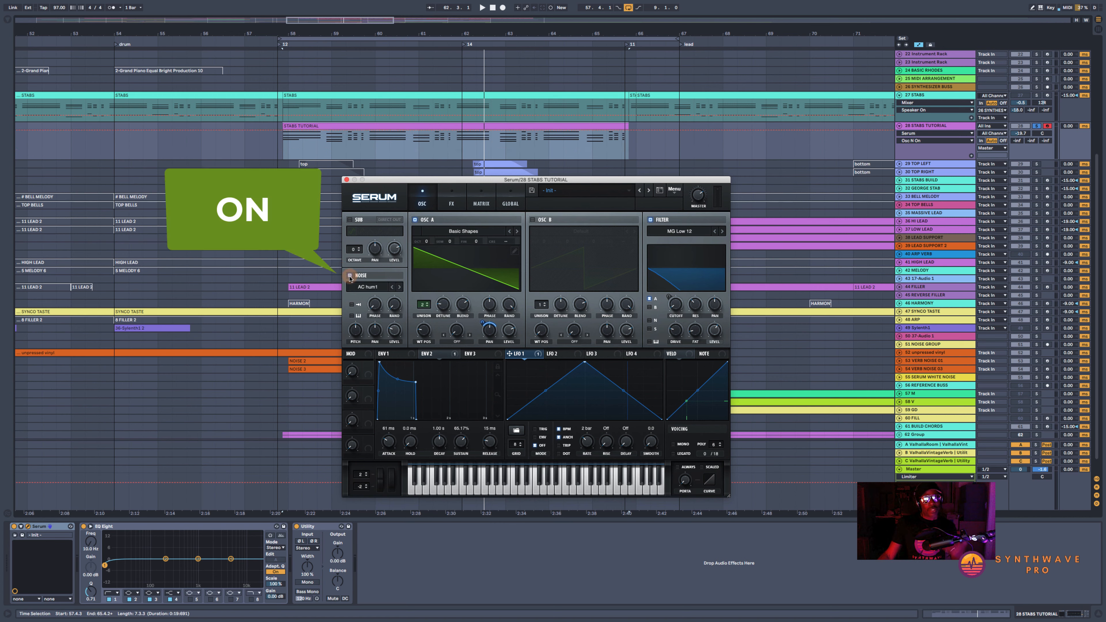
click(415, 219)
click(385, 286)
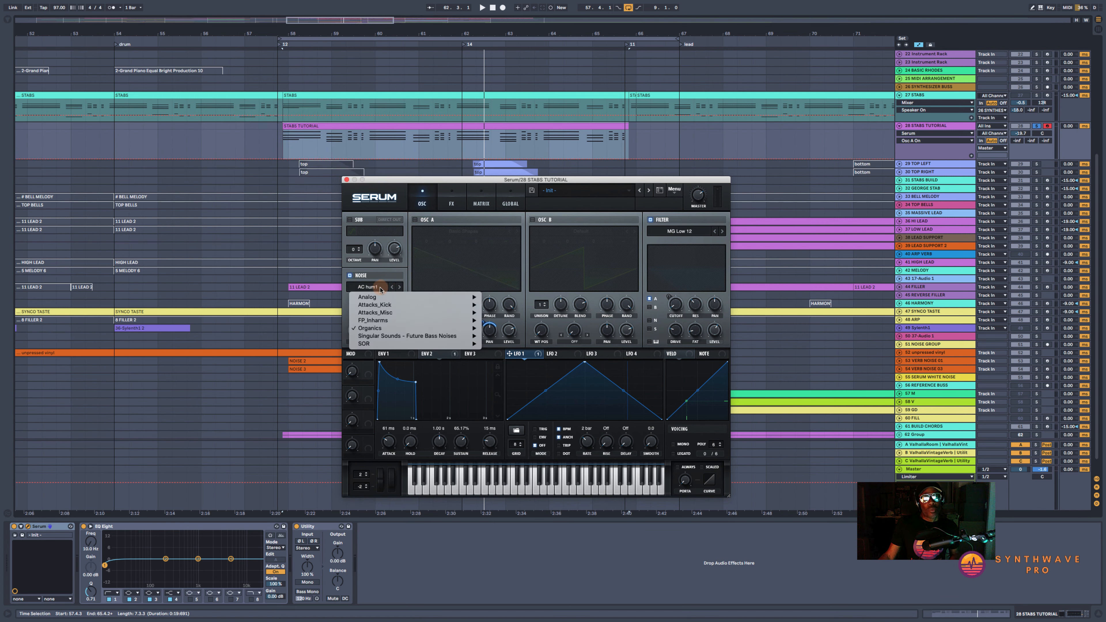
mouse_move(388, 328)
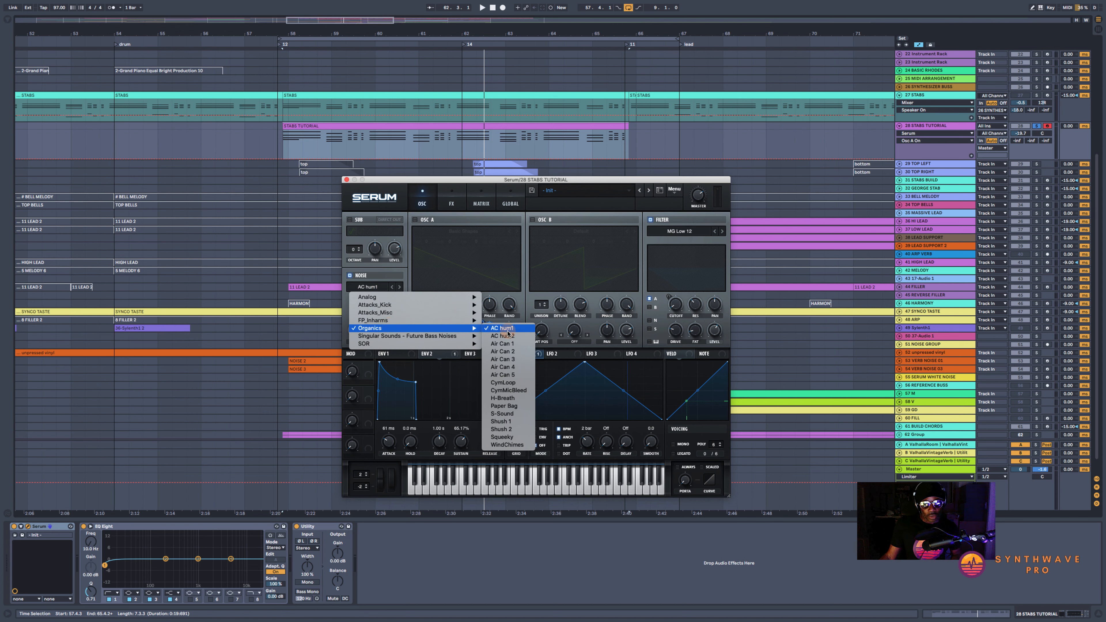
click(508, 421)
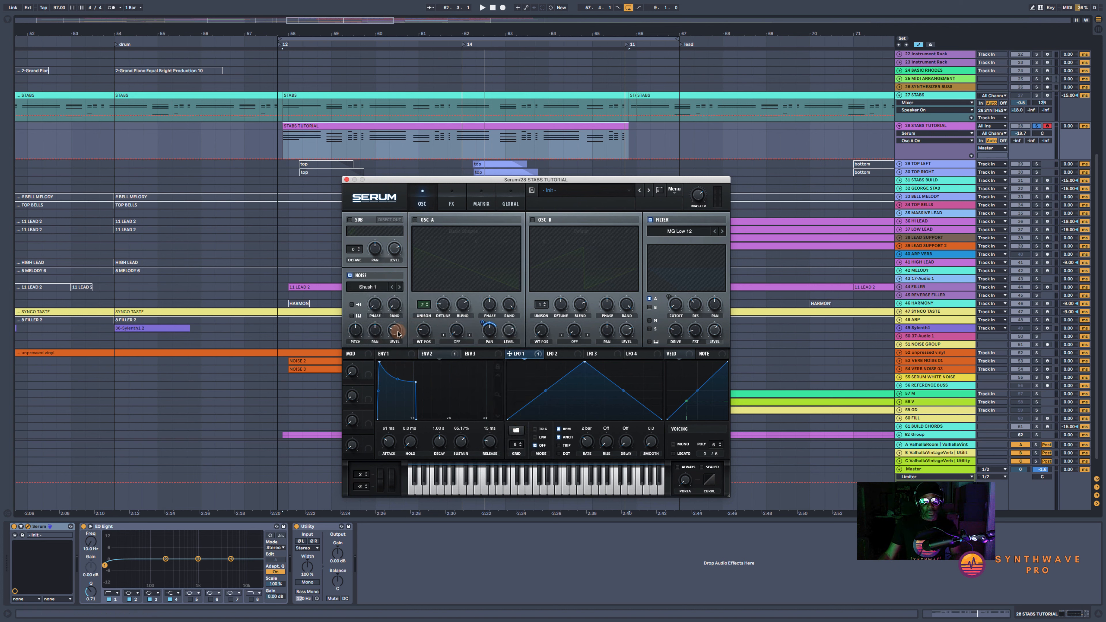
- Play the isolated noise and adjust its level by ear
click(397, 333)
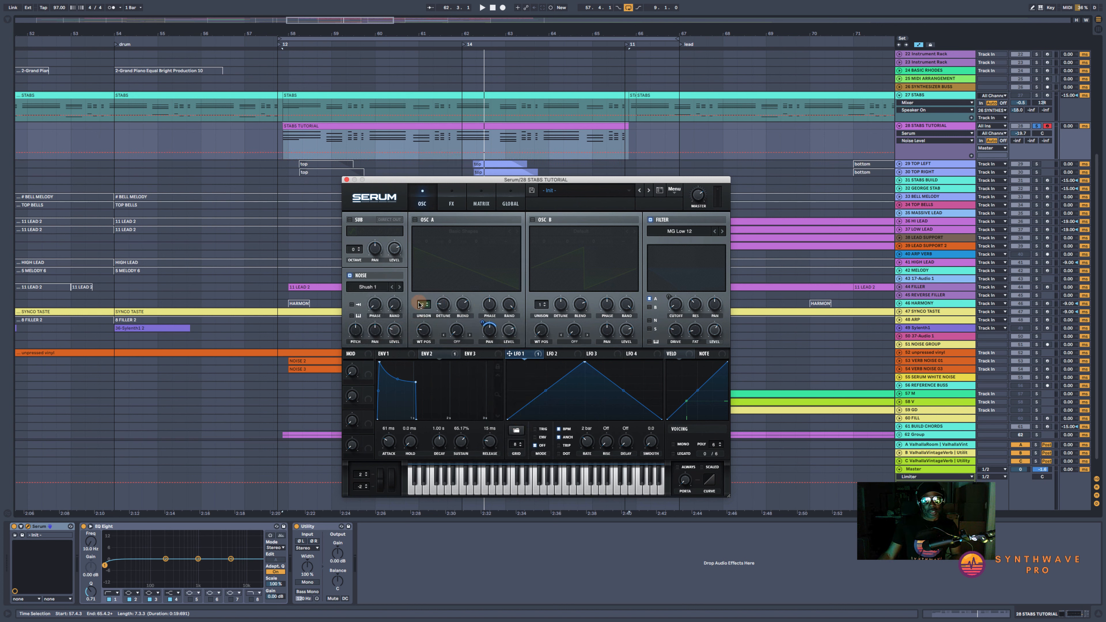
key(space)
mouse_move(398, 334)
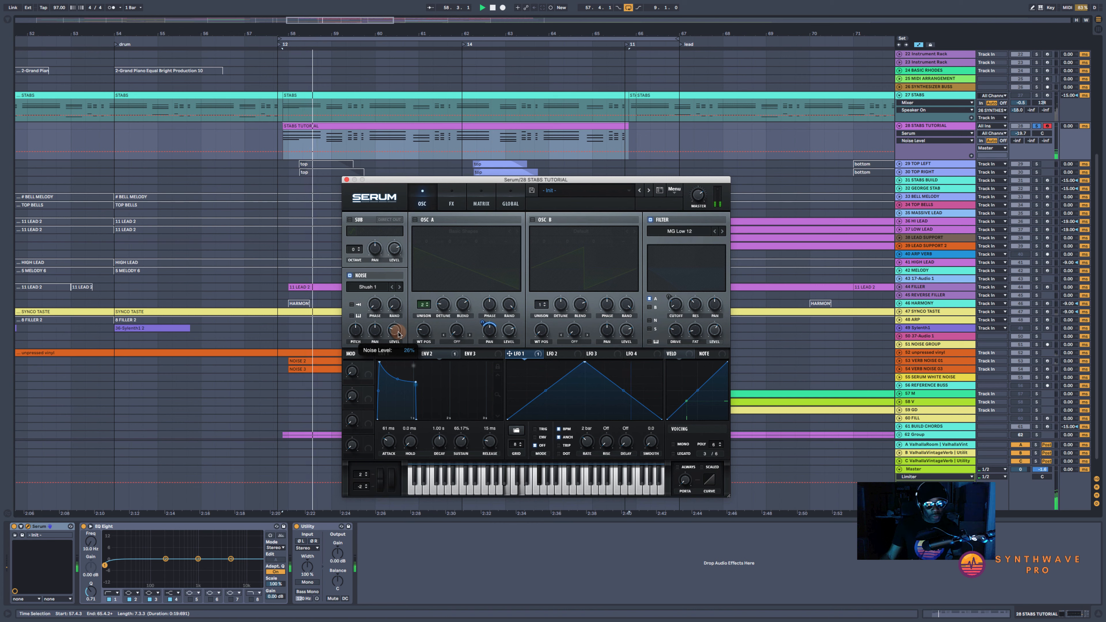
drag(398, 334, 410, 325)
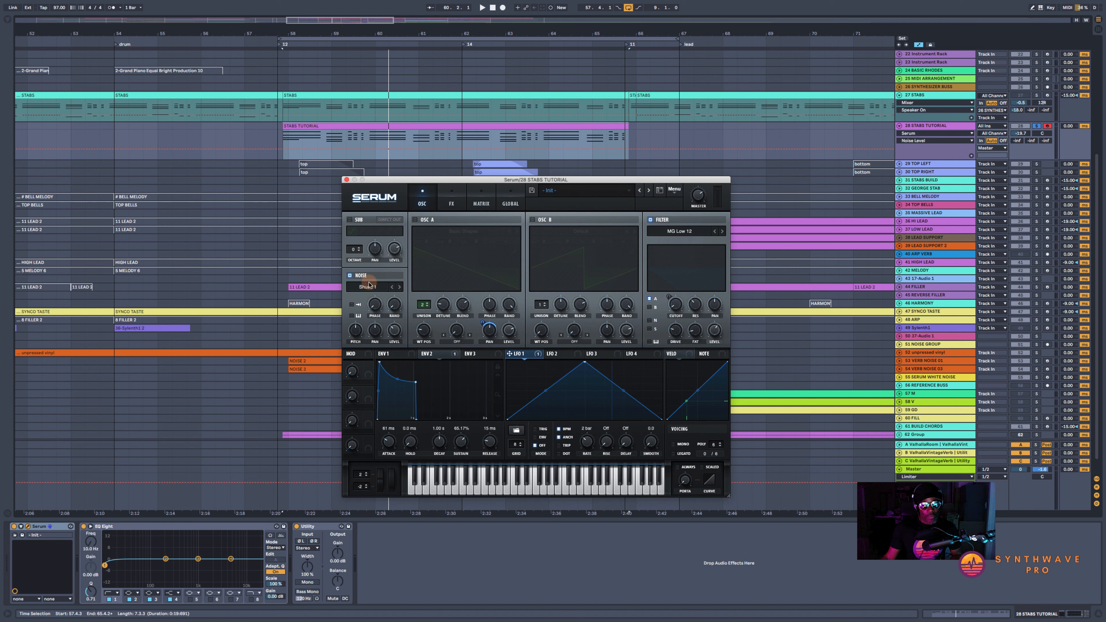
- Route the noise oscillator through the filter and raise the noise level by ear during playback
click(649, 320)
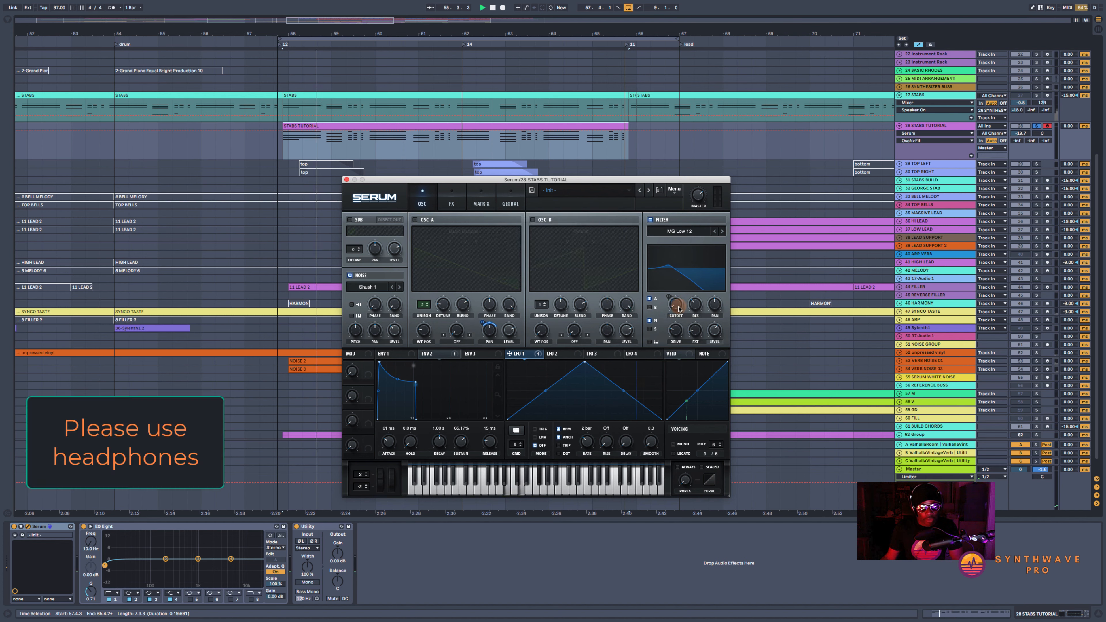
drag(678, 309, 678, 312)
click(394, 337)
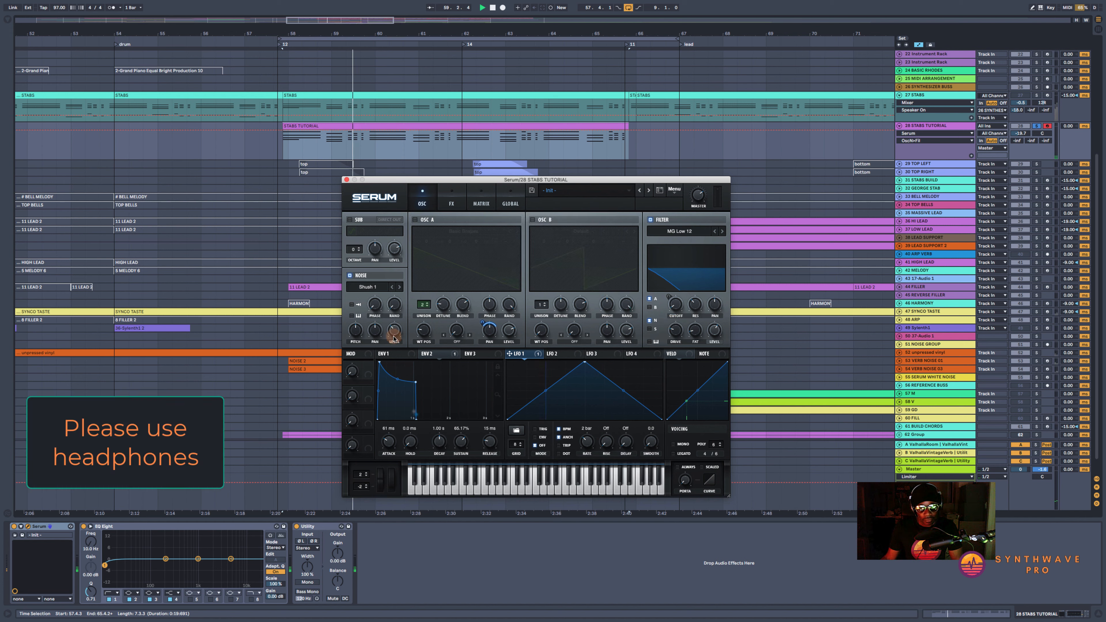
drag(394, 337, 400, 322)
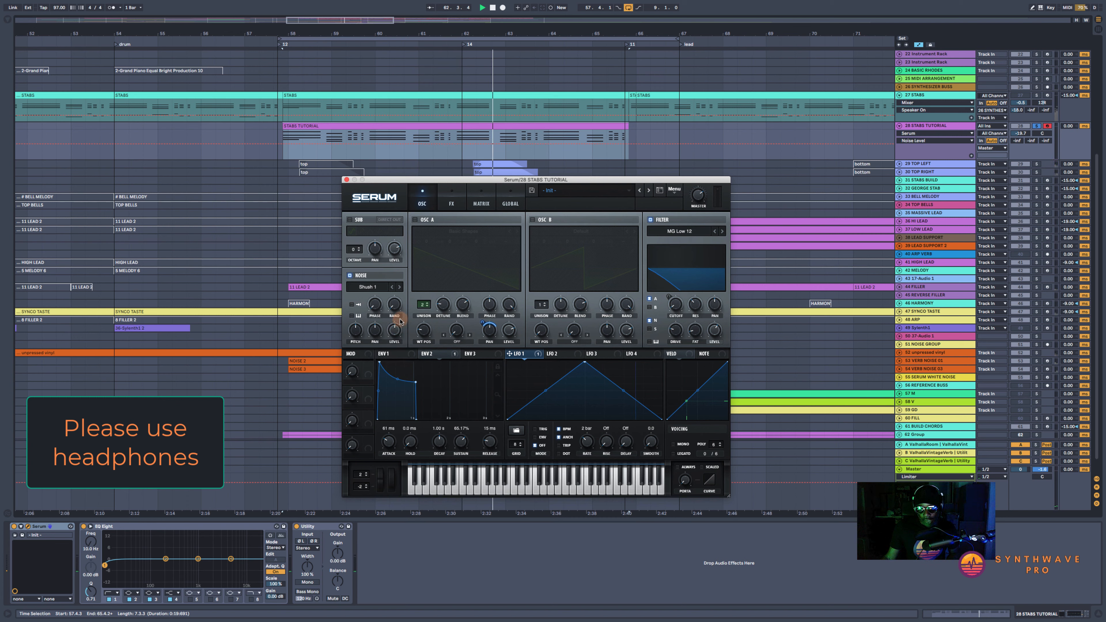
- Switch oscillator A back on and balance the noise level against it by ear, comparing with the noise off and on
click(415, 220)
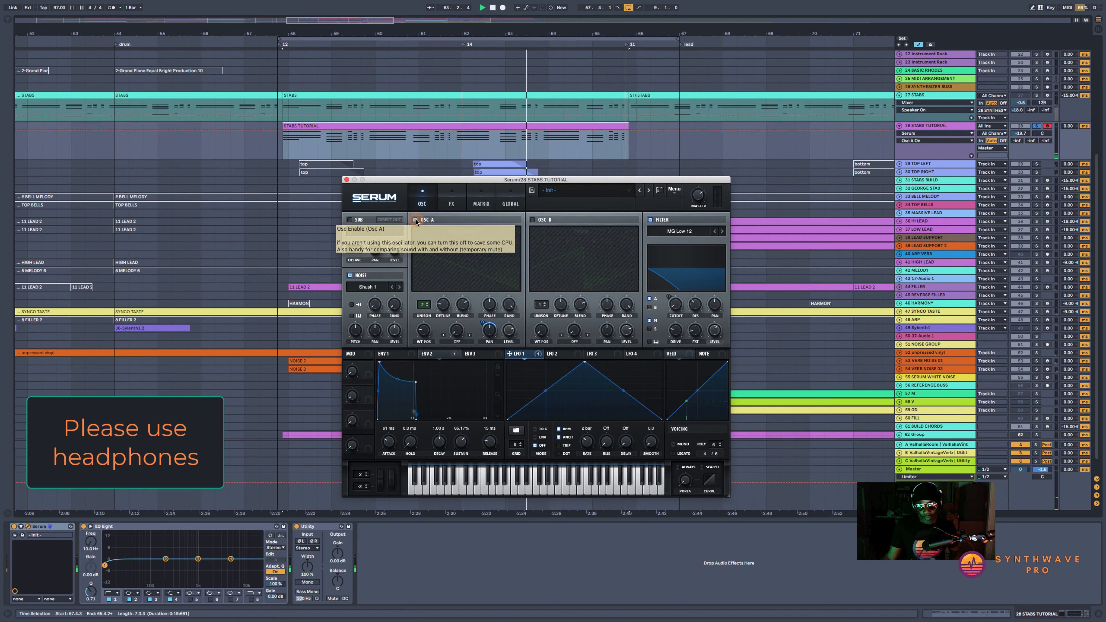
click(395, 335)
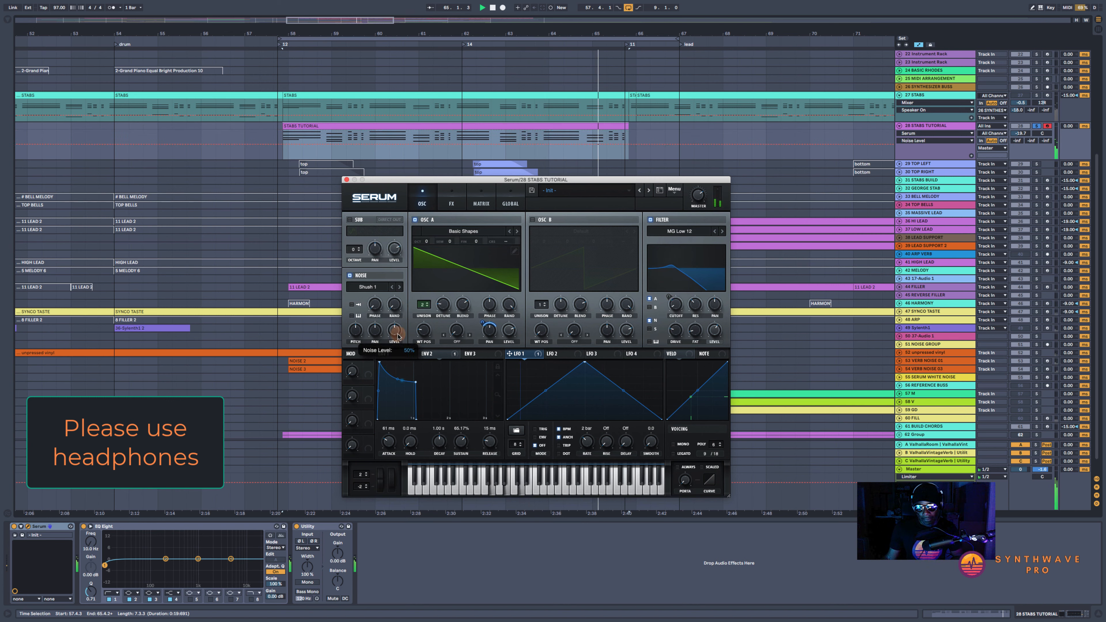
drag(398, 337, 399, 345)
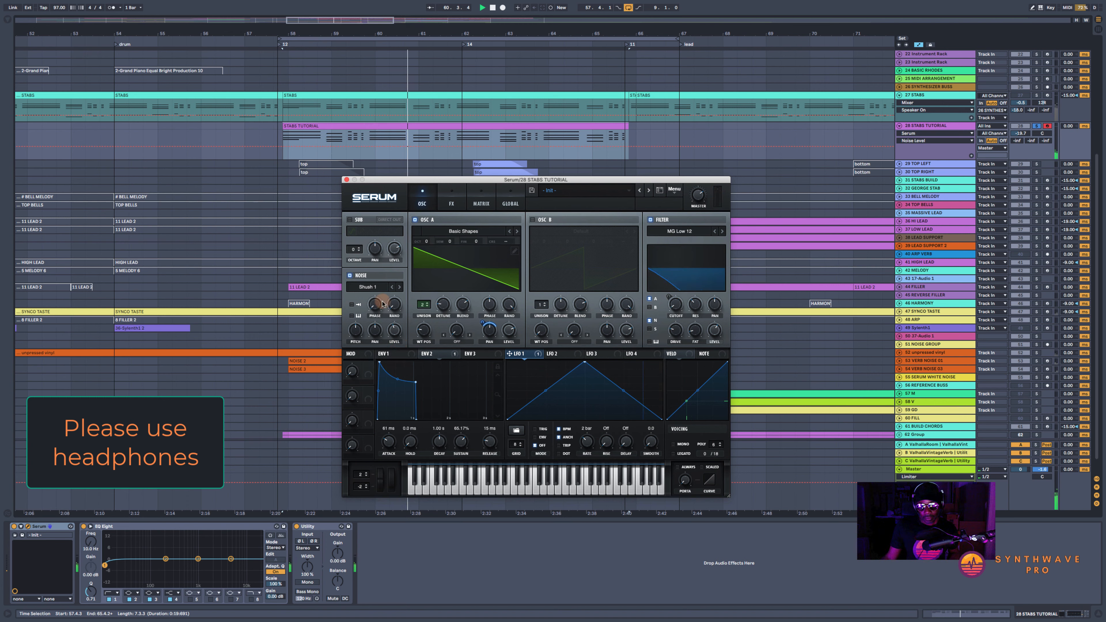
click(349, 275)
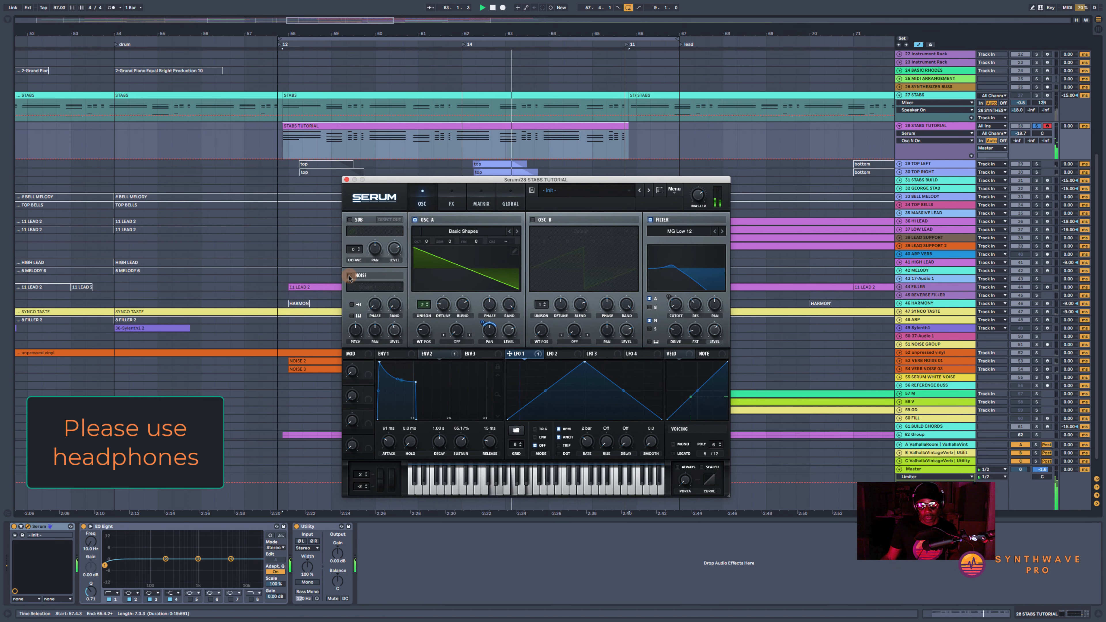
click(350, 276)
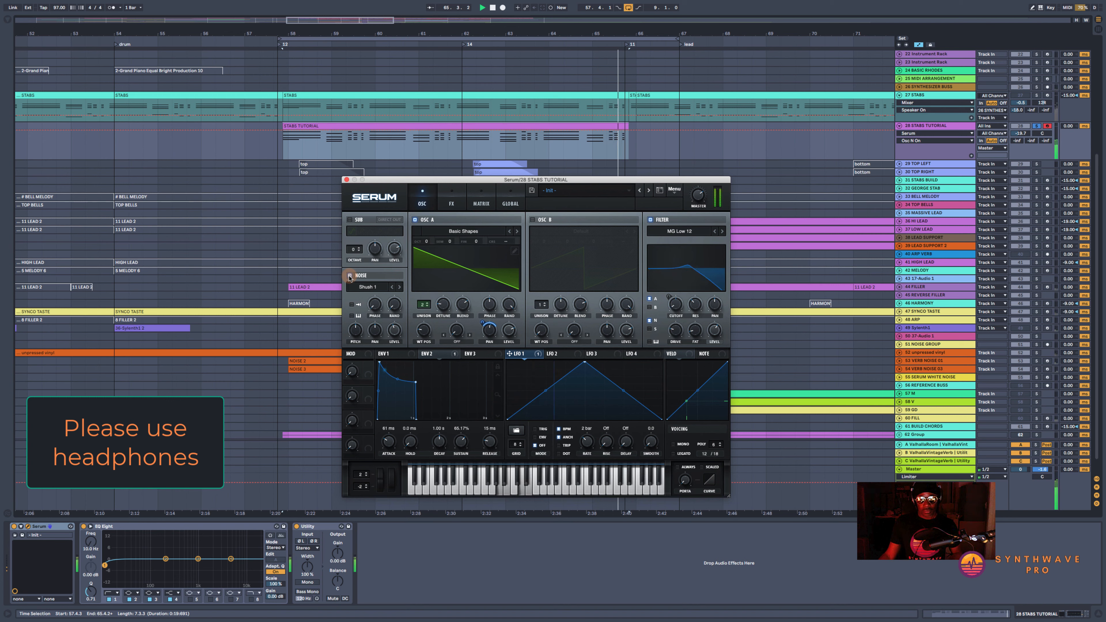
key(space)
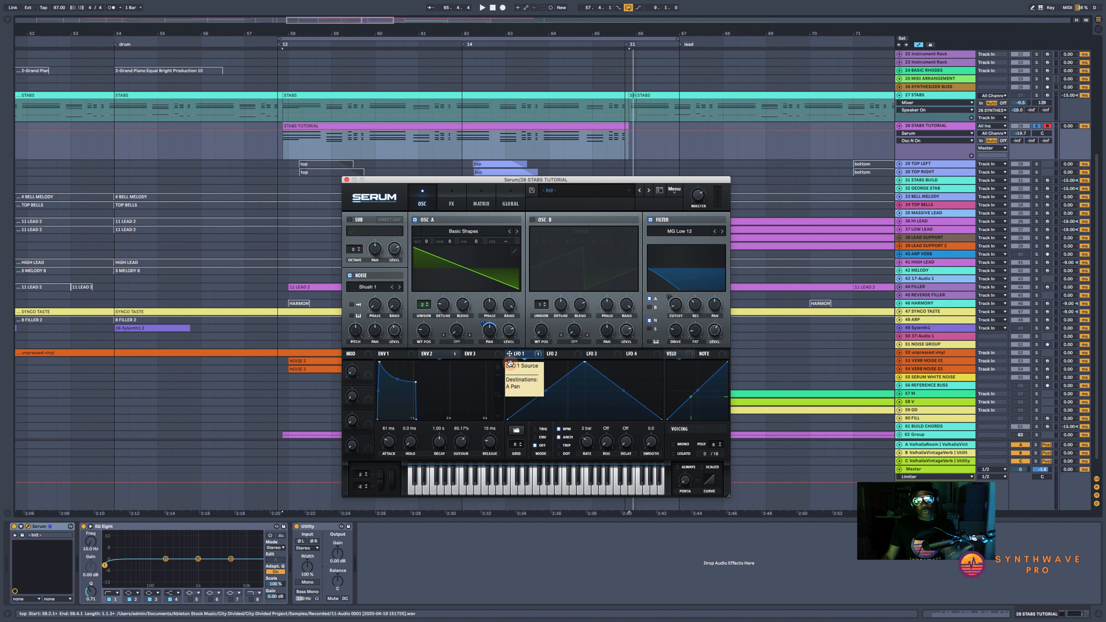
- Assign LFO 1 to the noise oscillator's pan and audition the stabs, comparing them with and without the noise
drag(510, 363, 377, 331)
mouse_move(370, 322)
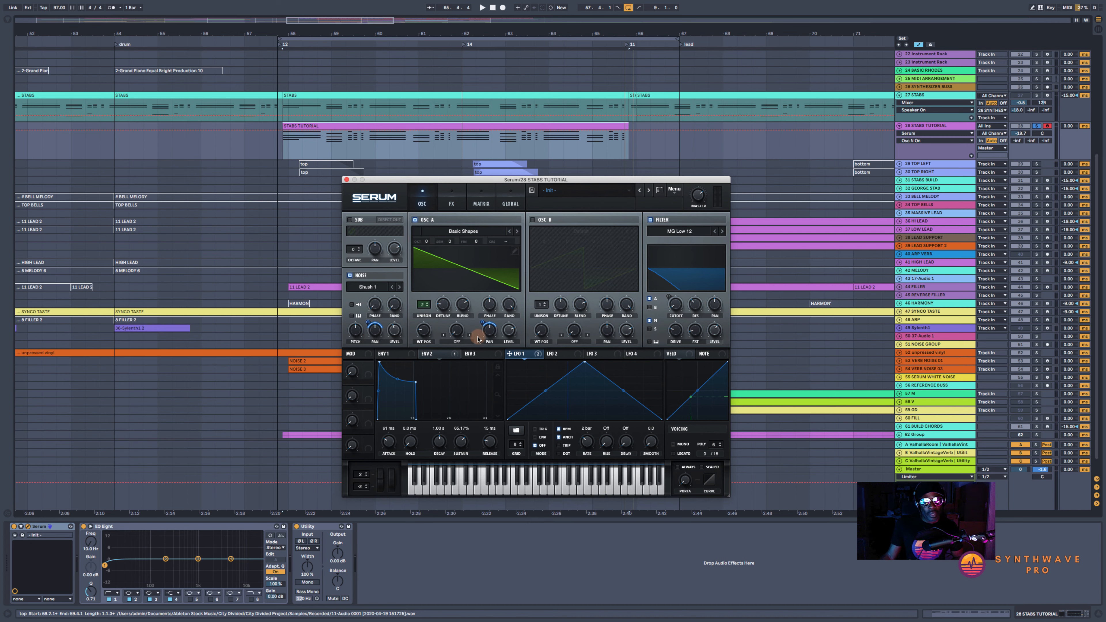
key(space)
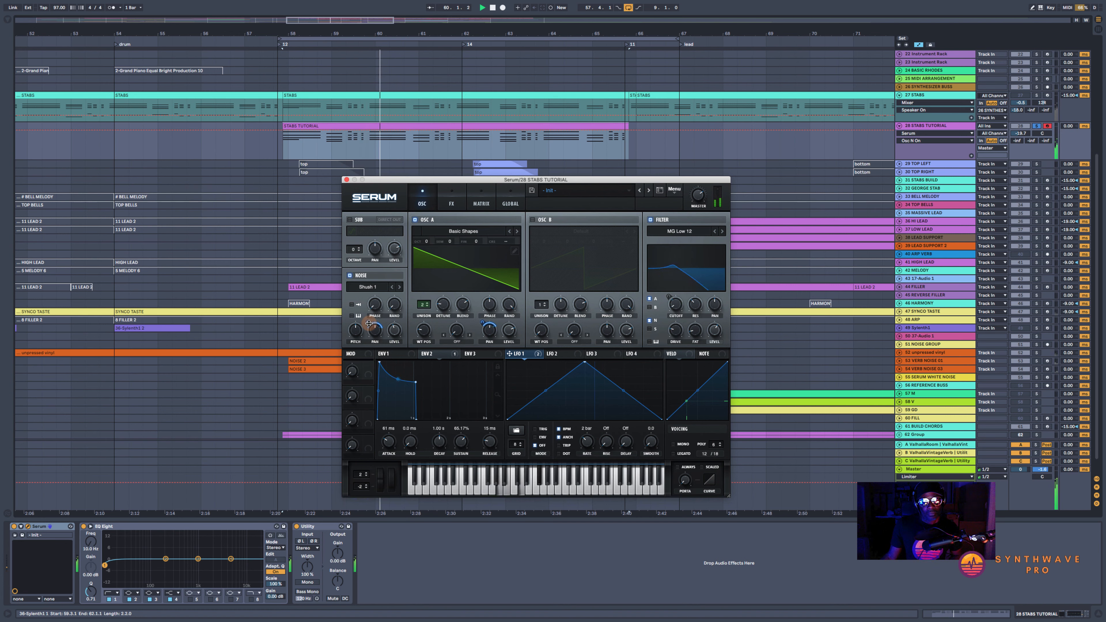
key(space)
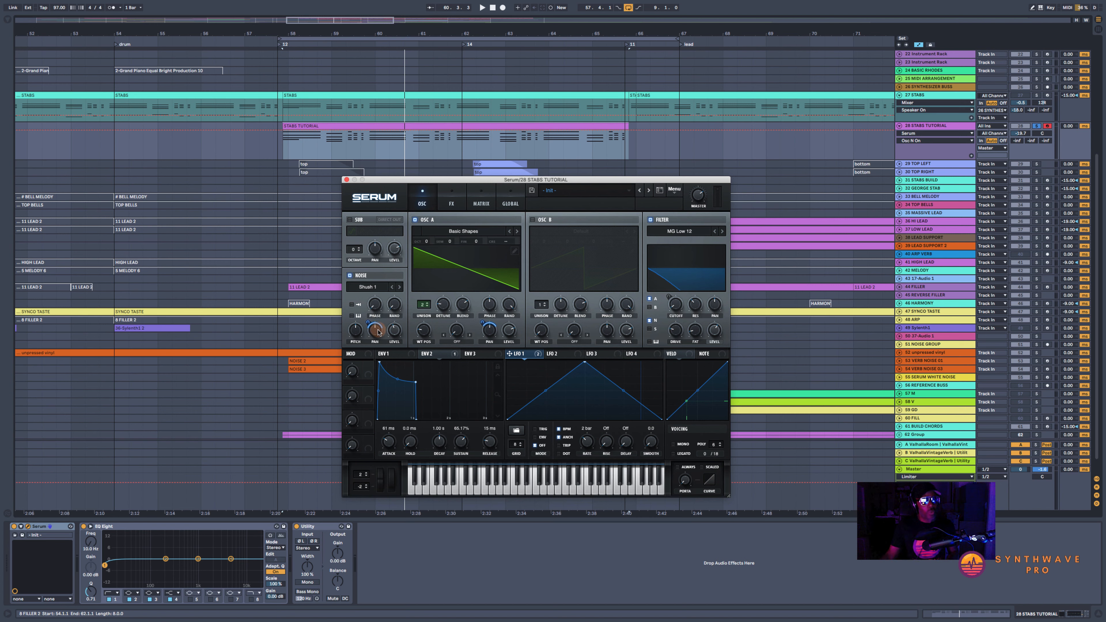
key(space)
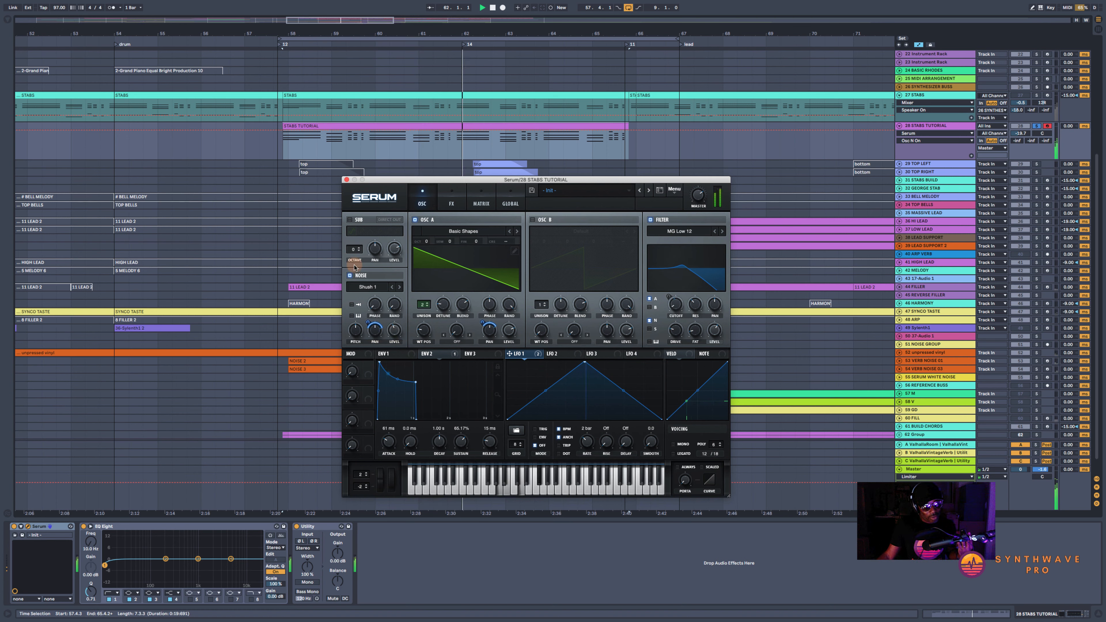
click(350, 275)
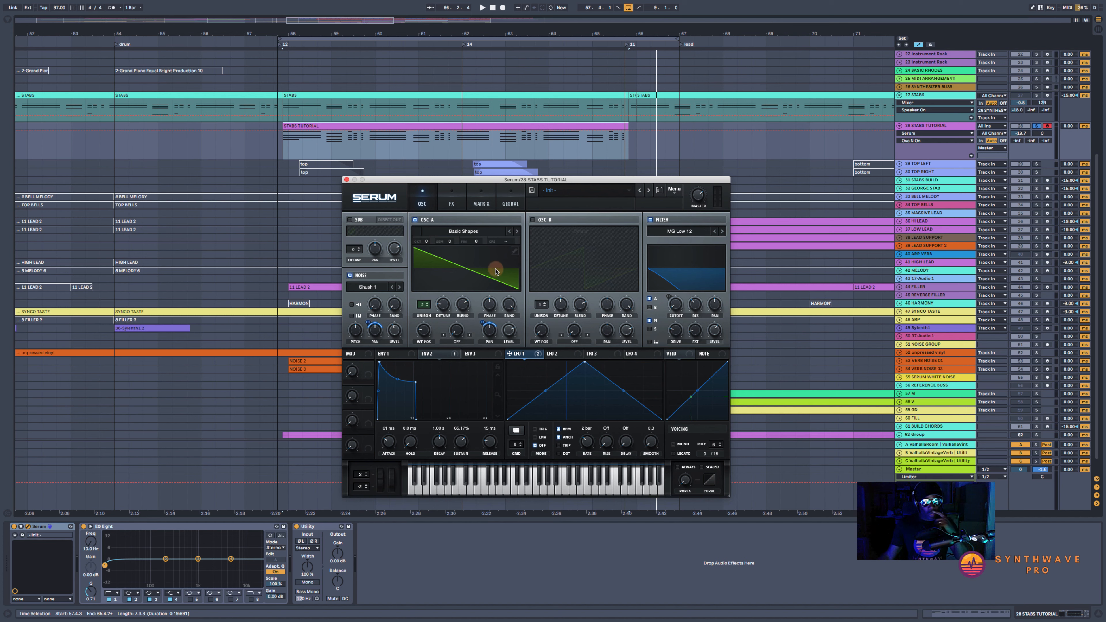
- Enable the EQ effect, lower its high band's frequency and boost that band's gain by about 5.4 dB during playback
click(454, 204)
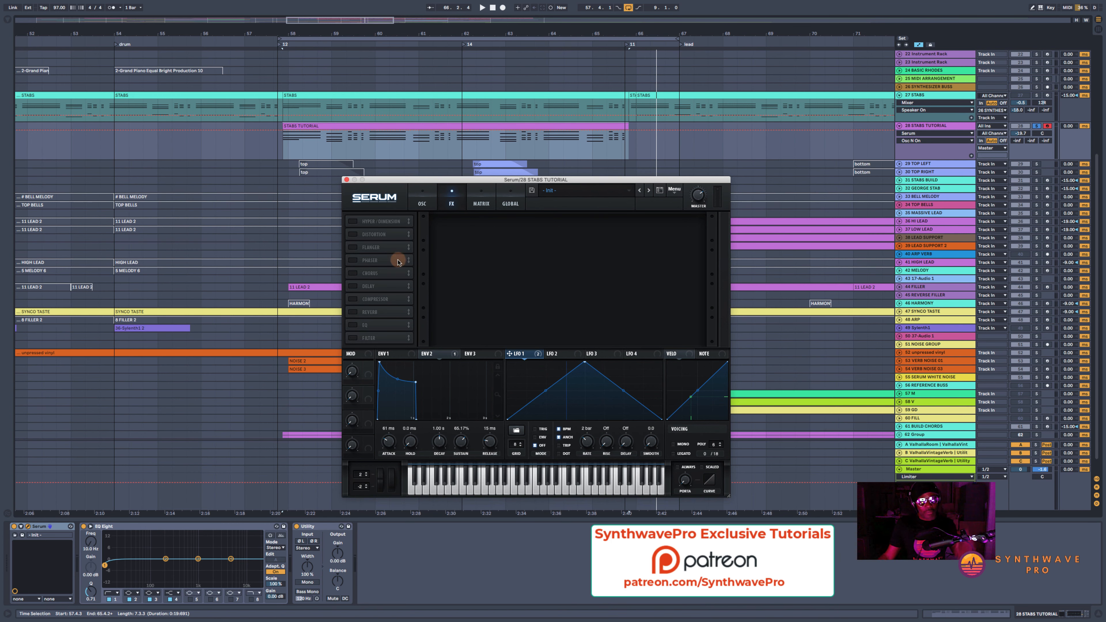
click(353, 324)
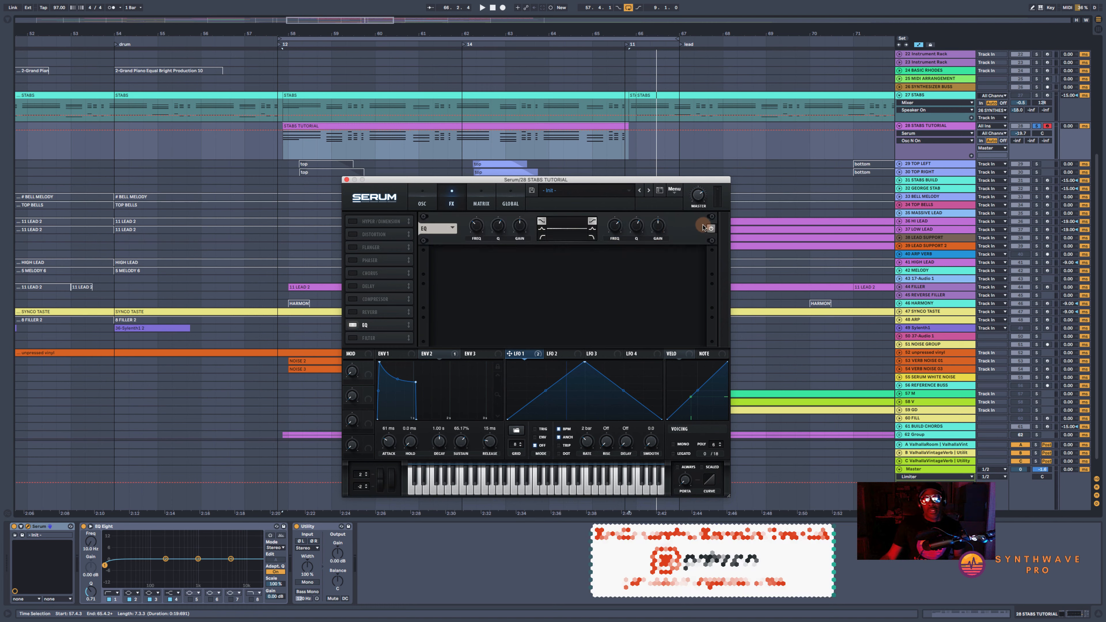
key(space)
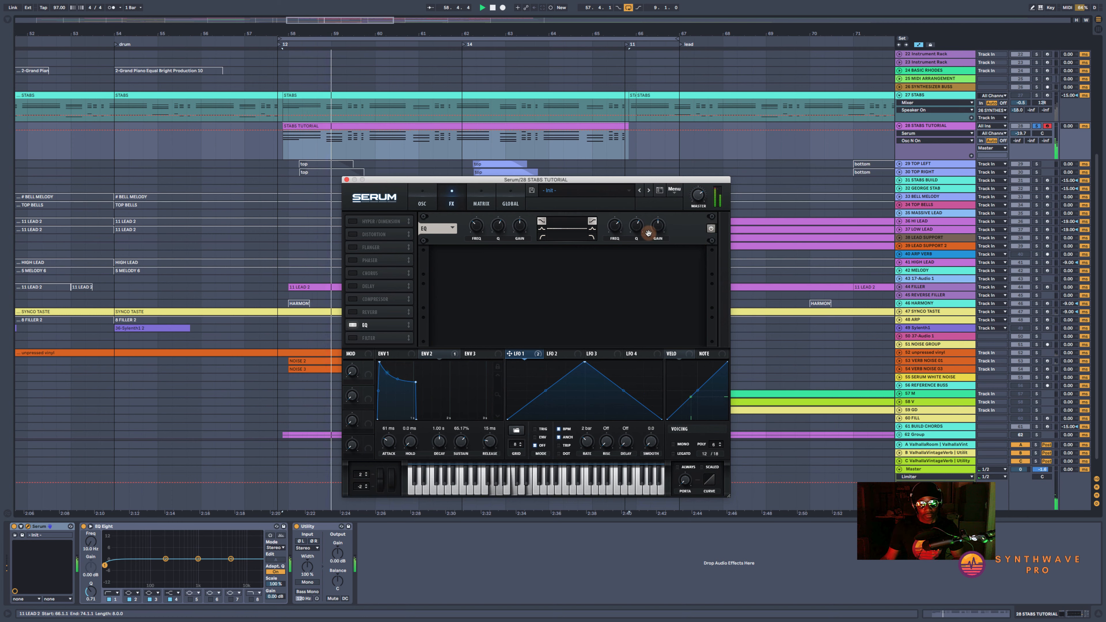
drag(614, 228, 614, 257)
drag(658, 229, 659, 235)
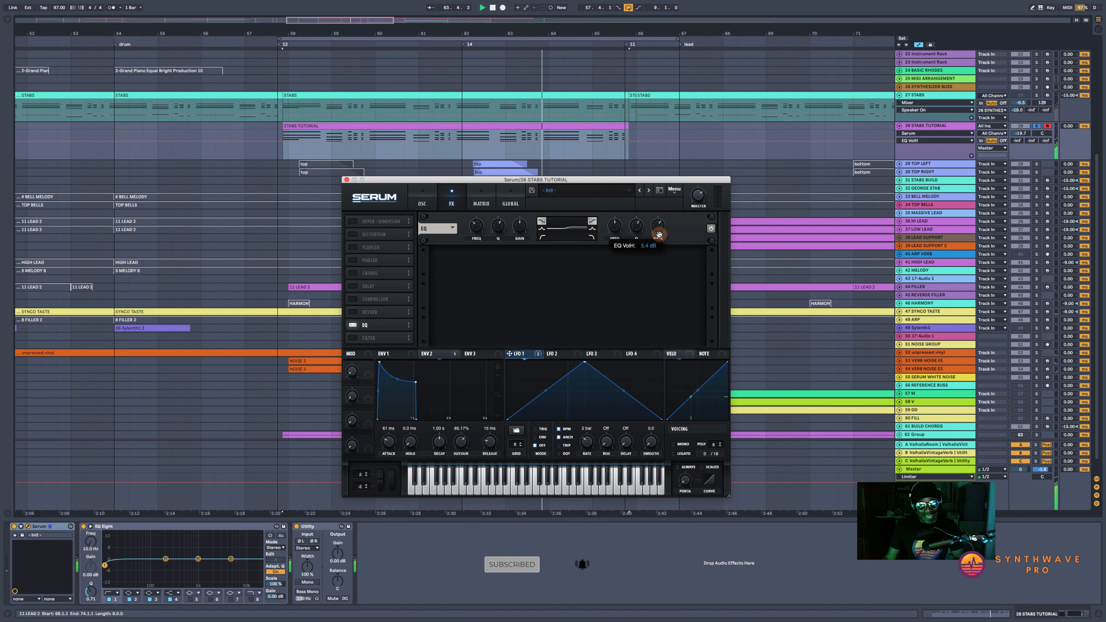
- Lower Serum's master volume to about 60% and raise the STABS TUTORIAL track volume to about -14.3 dB
click(695, 200)
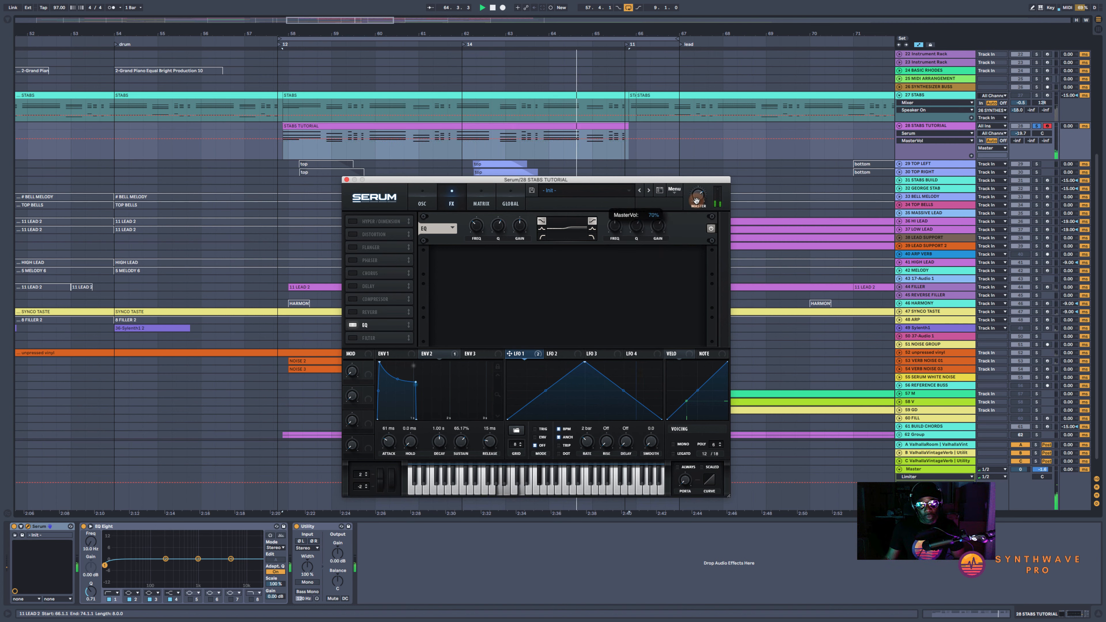
drag(695, 204, 696, 206)
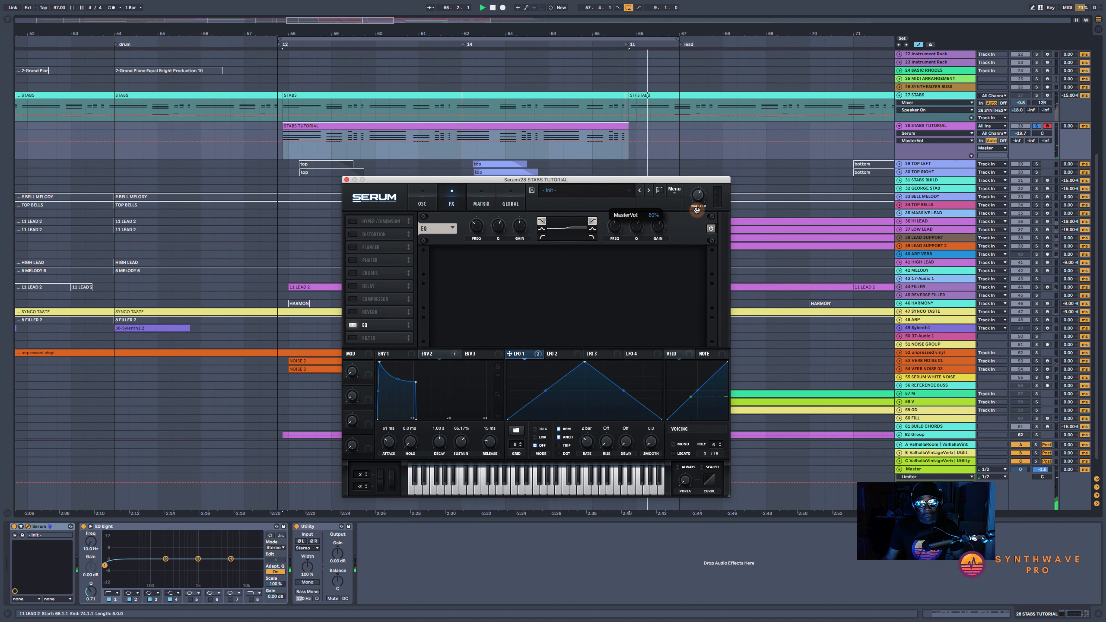
drag(1020, 133, 1020, 127)
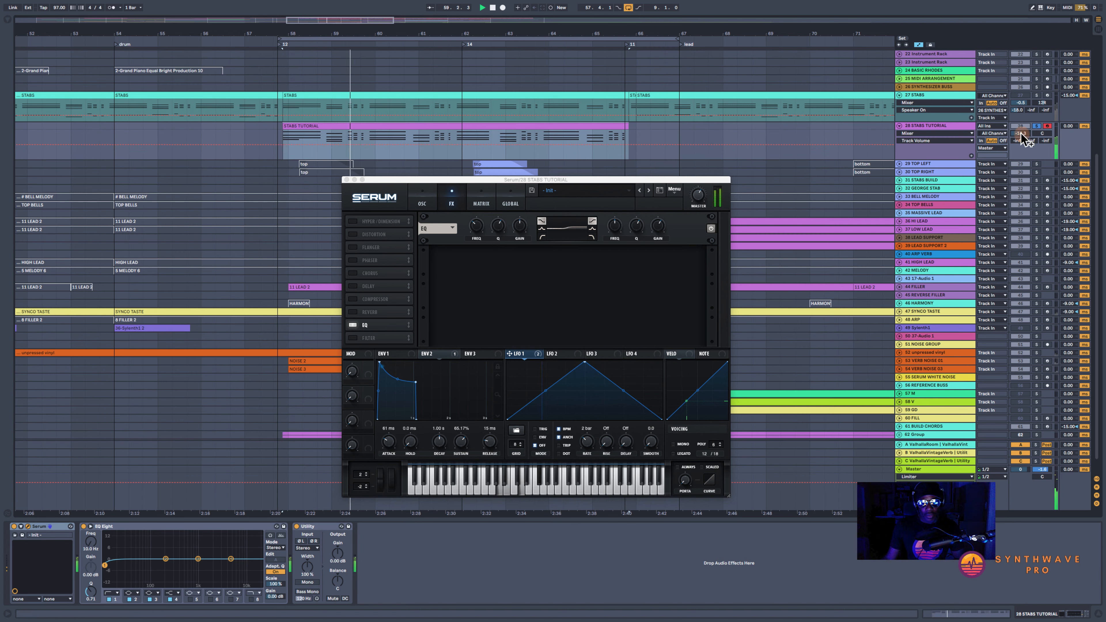
- Fine-tune the EQ high band's frequency by ear and compare the sound with the EQ bypassed and active
click(619, 231)
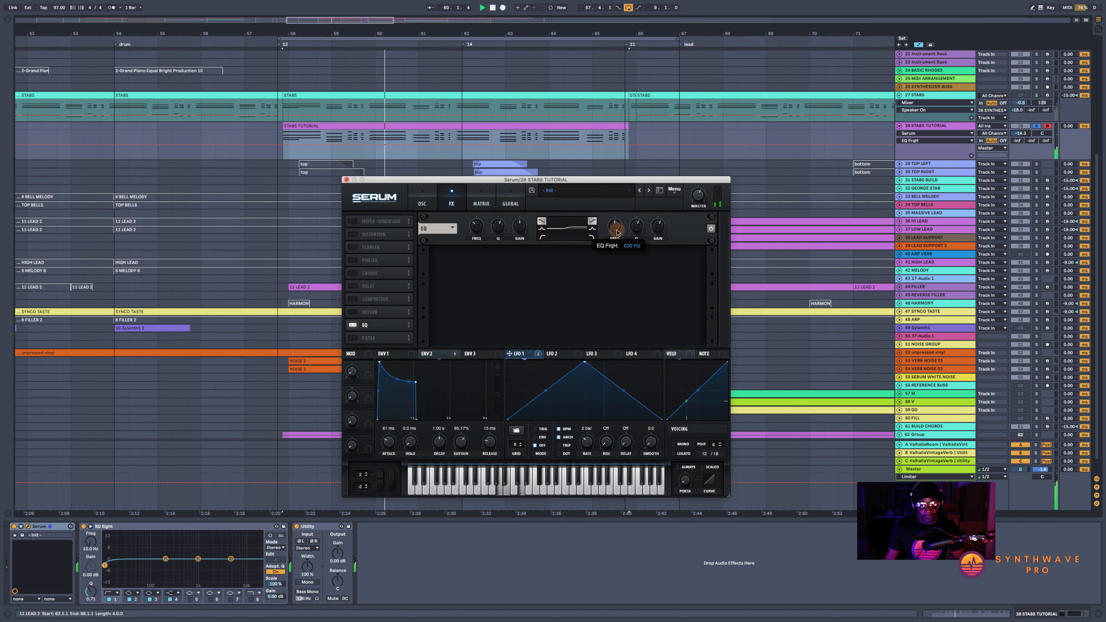
drag(617, 232, 617, 229)
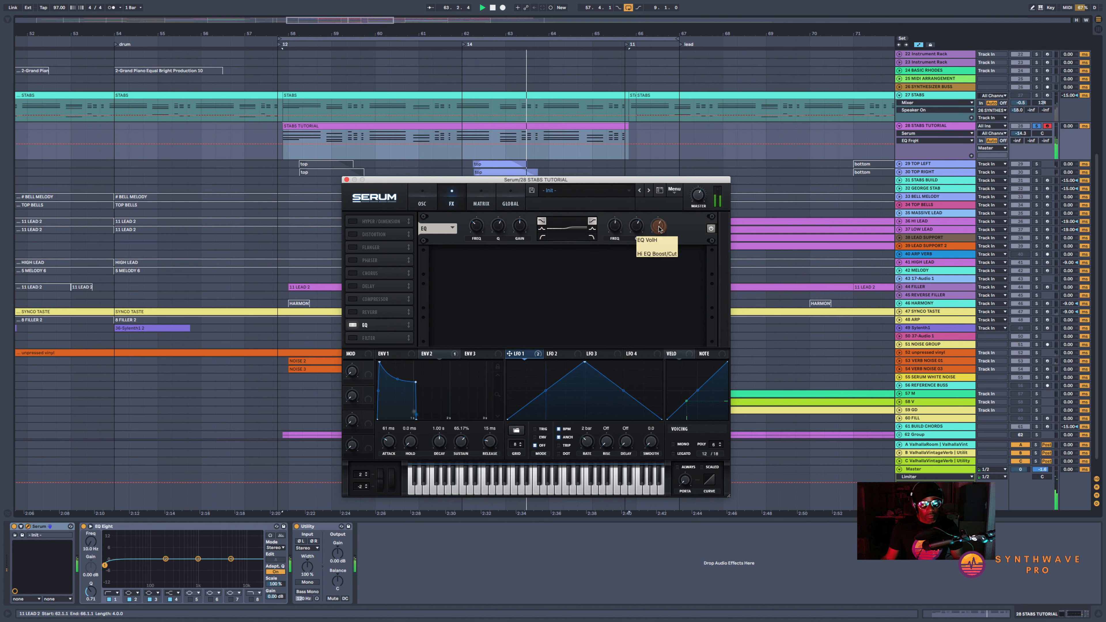
click(710, 228)
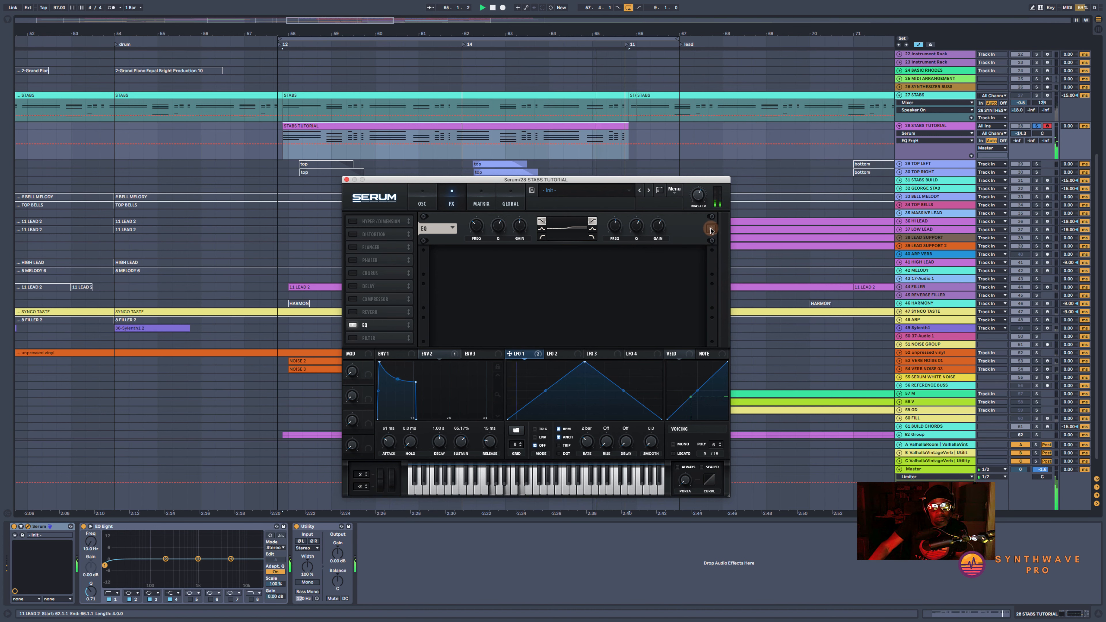
click(710, 228)
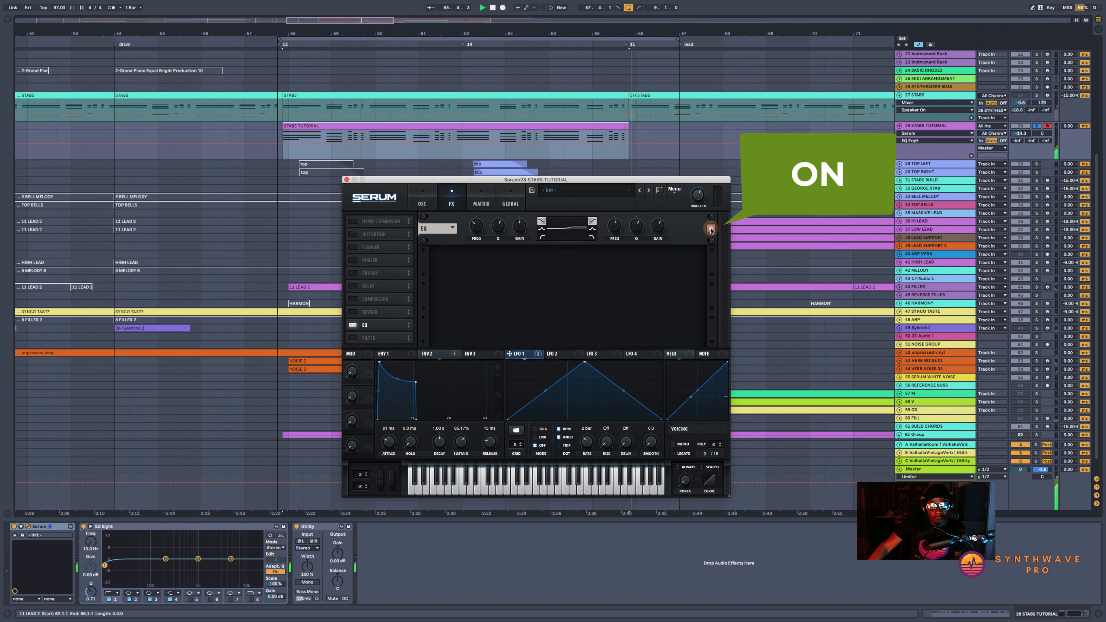
- Set the EQ high band's gain to about 3.8 dB and audition the stabs
mouse_move(647, 231)
drag(647, 231, 656, 228)
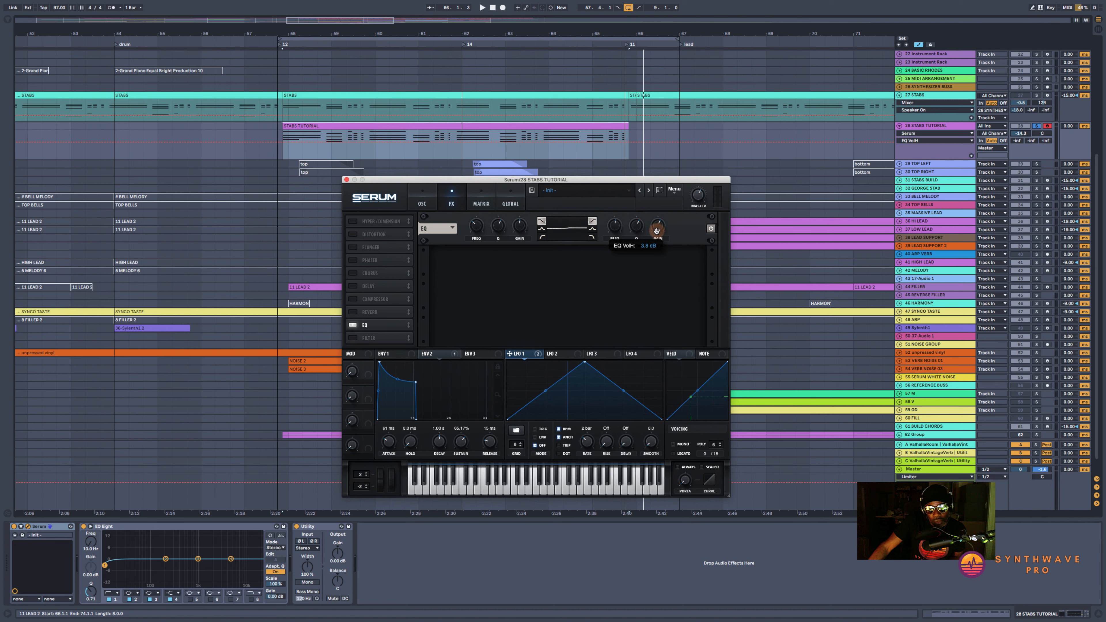
key(space)
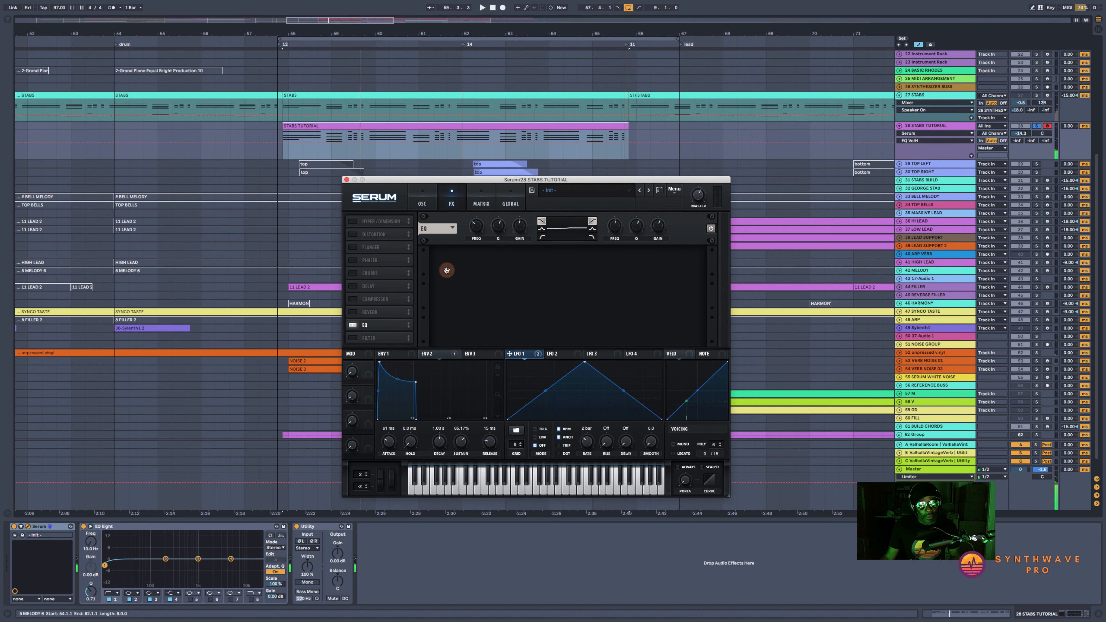
- Enable the Reverb effect, place it after the EQ in the chain and adjust its mix by ear during playback
click(353, 312)
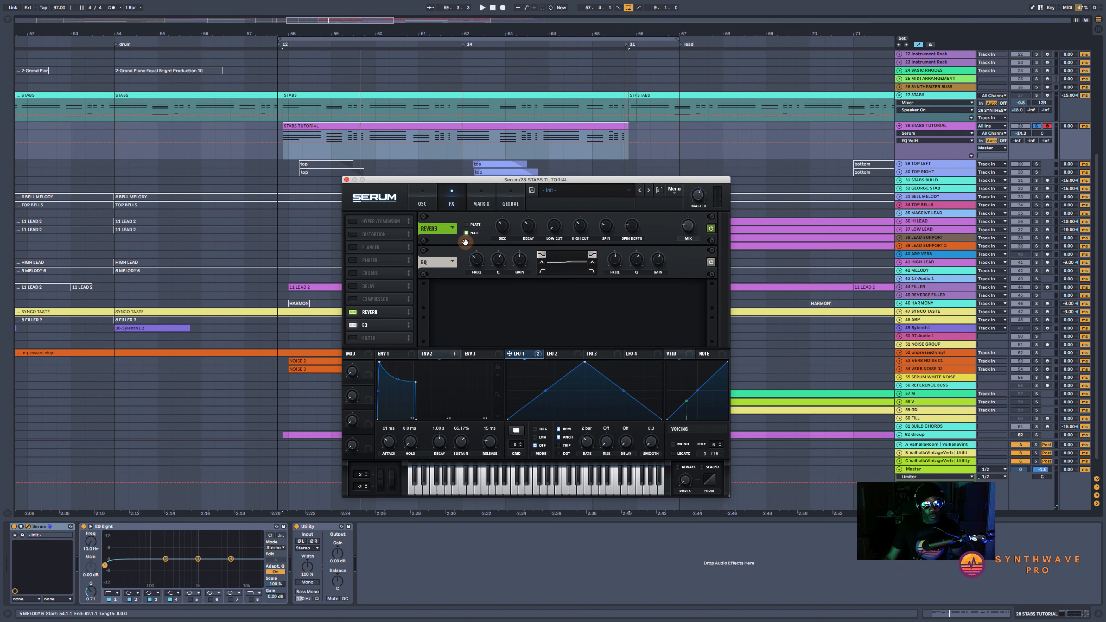
drag(371, 313, 371, 325)
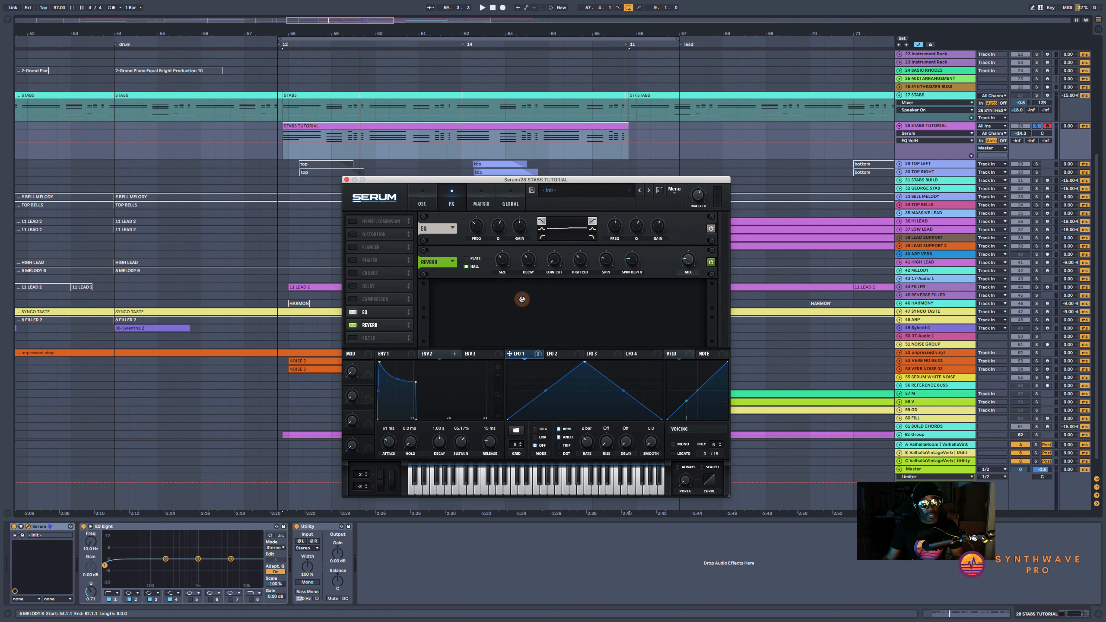
click(691, 262)
key(space)
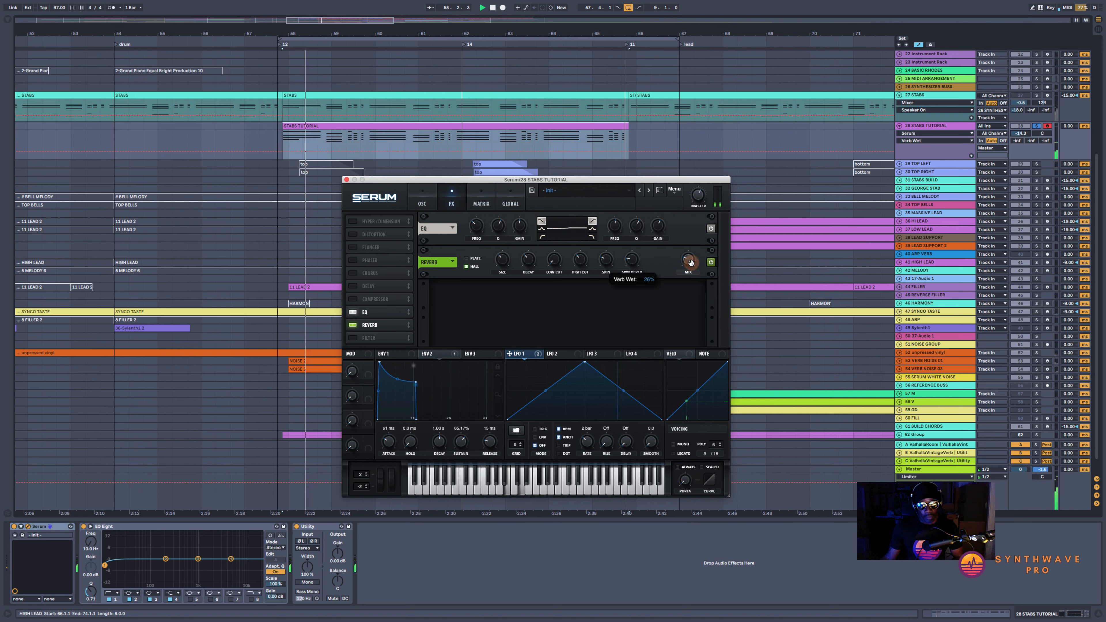
drag(691, 262, 690, 258)
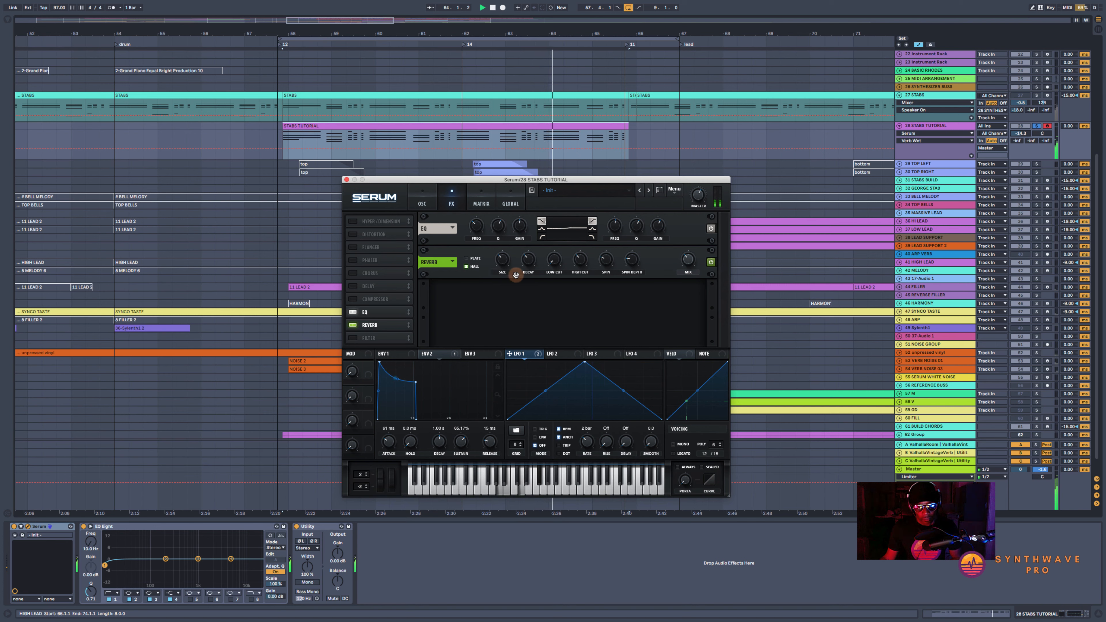
- Lower the reverb's decay and, with its mix raised to about 80%, set its low cut to about 37%
drag(530, 263, 529, 273)
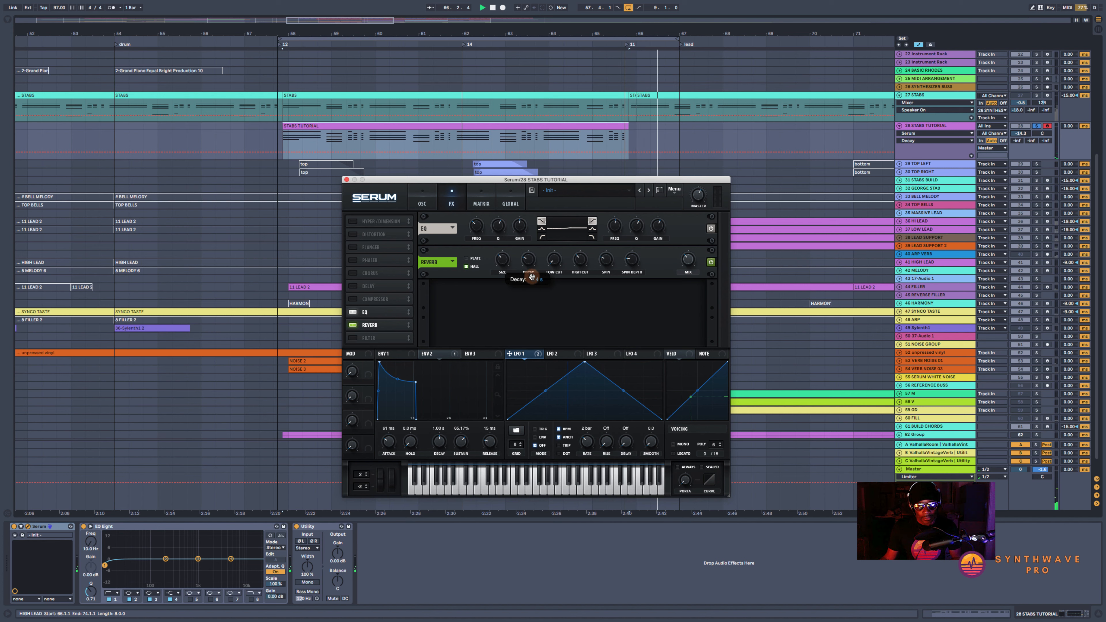
click(557, 262)
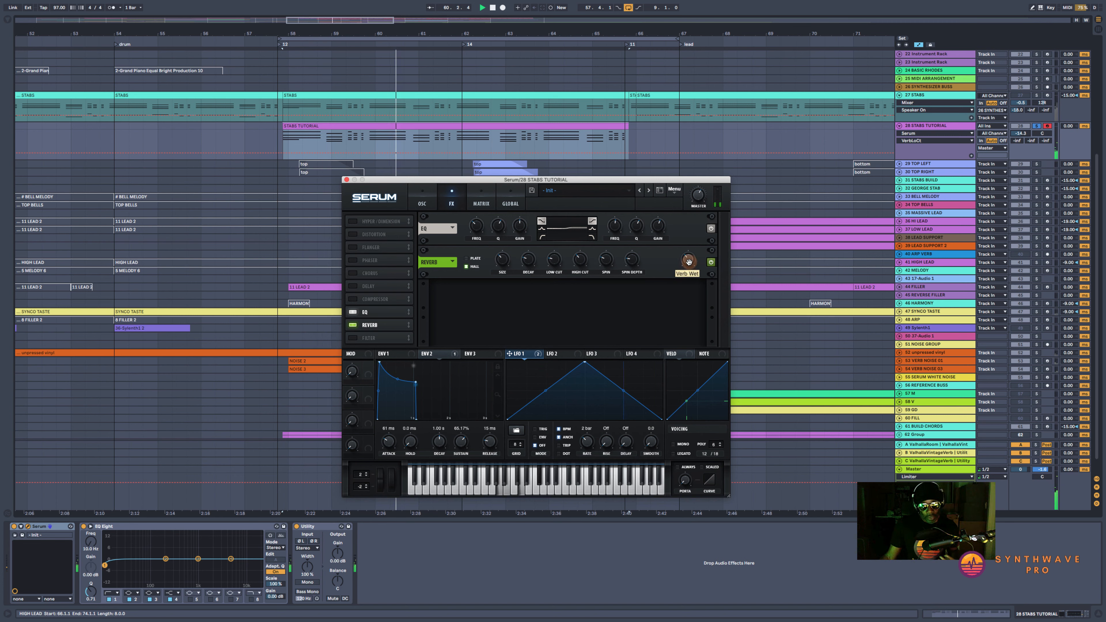
drag(690, 262, 695, 226)
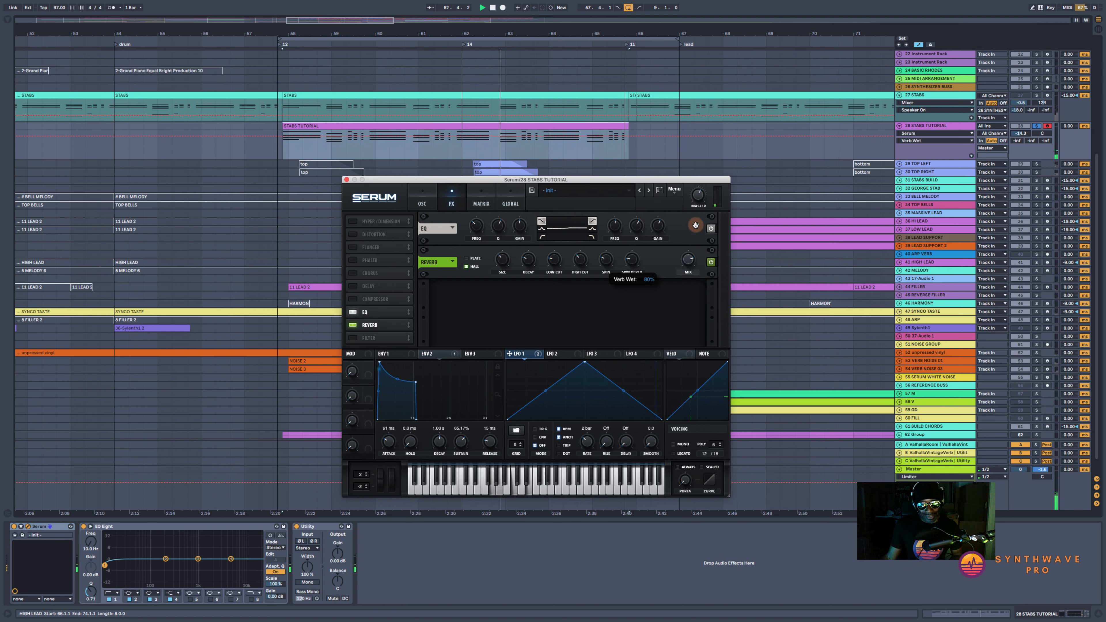
click(555, 257)
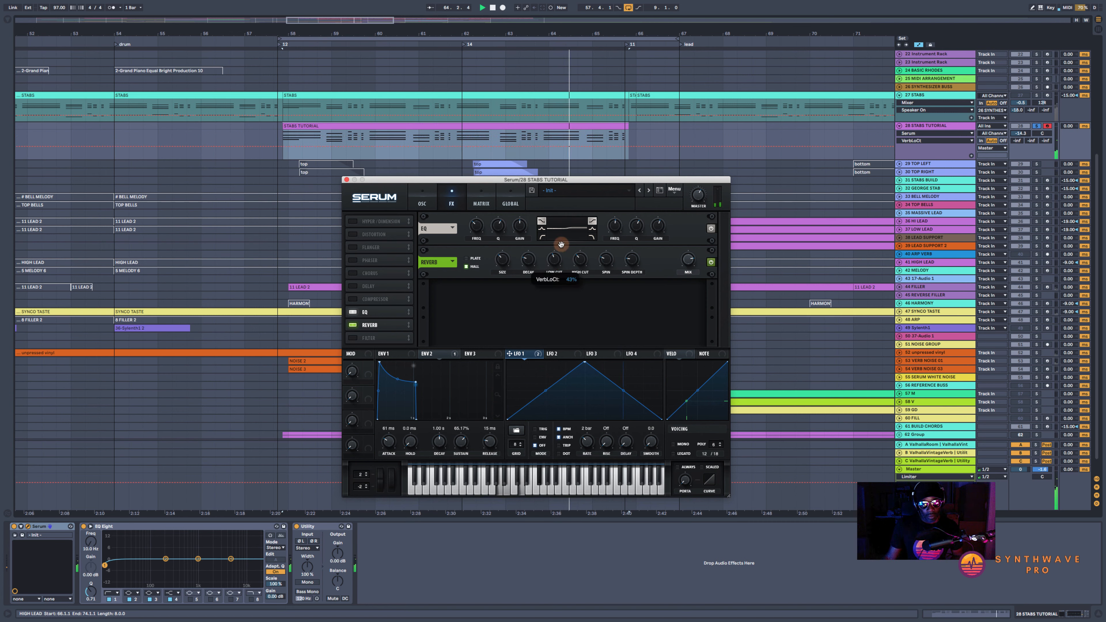
mouse_move(561, 244)
mouse_down()
mouse_move(568, 220)
mouse_move(565, 258)
mouse_up()
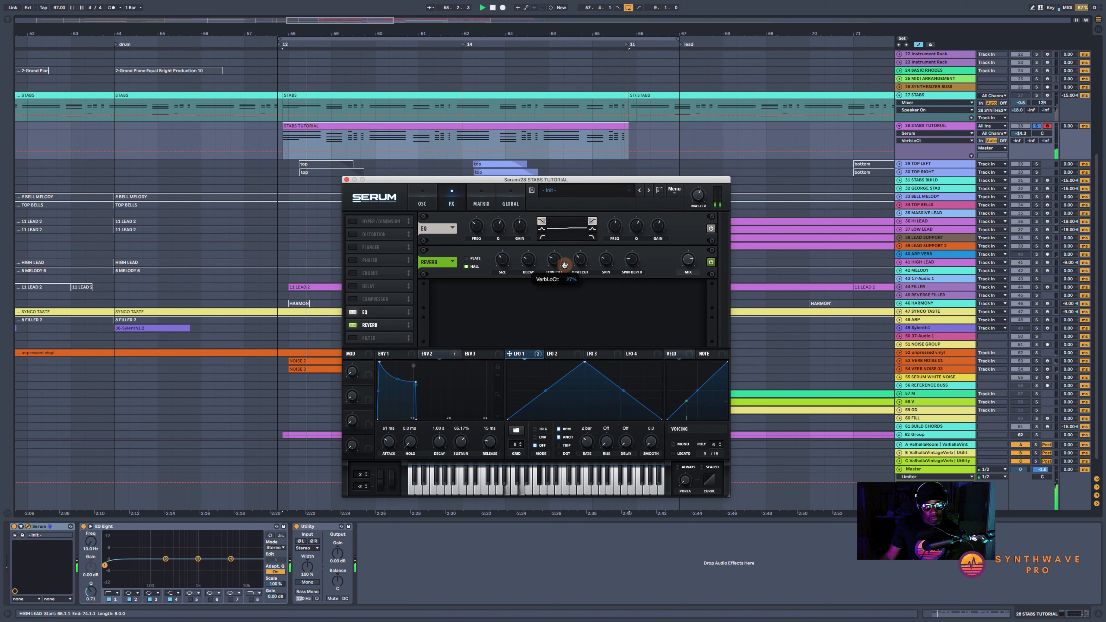
- Tune the reverb's high cut by ear during playback and bring its mix back down
drag(564, 265, 590, 223)
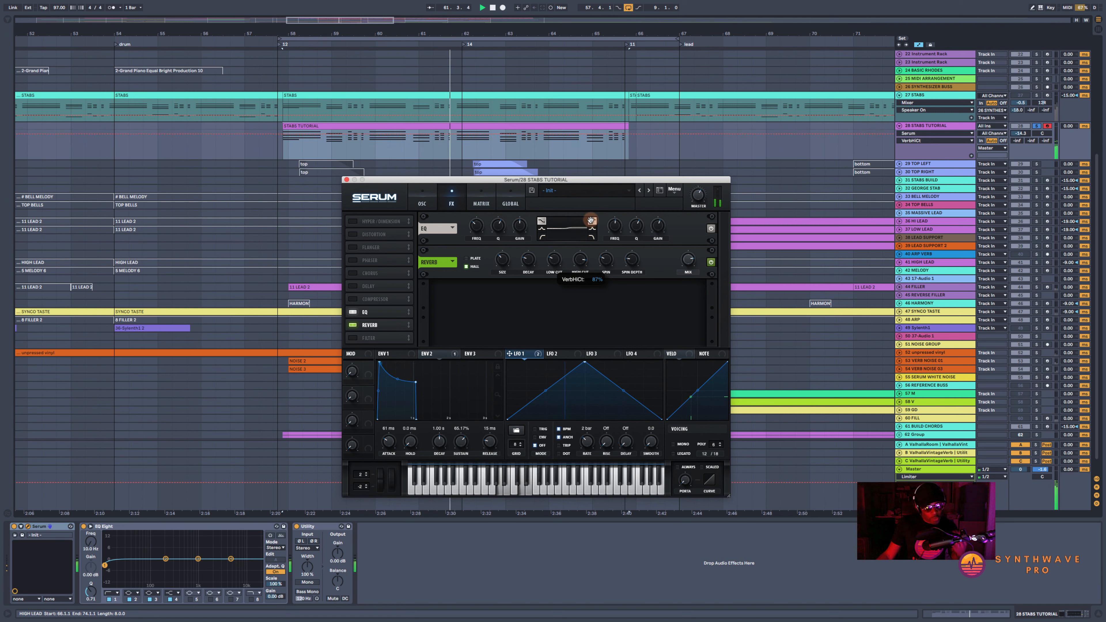
drag(591, 220, 584, 274)
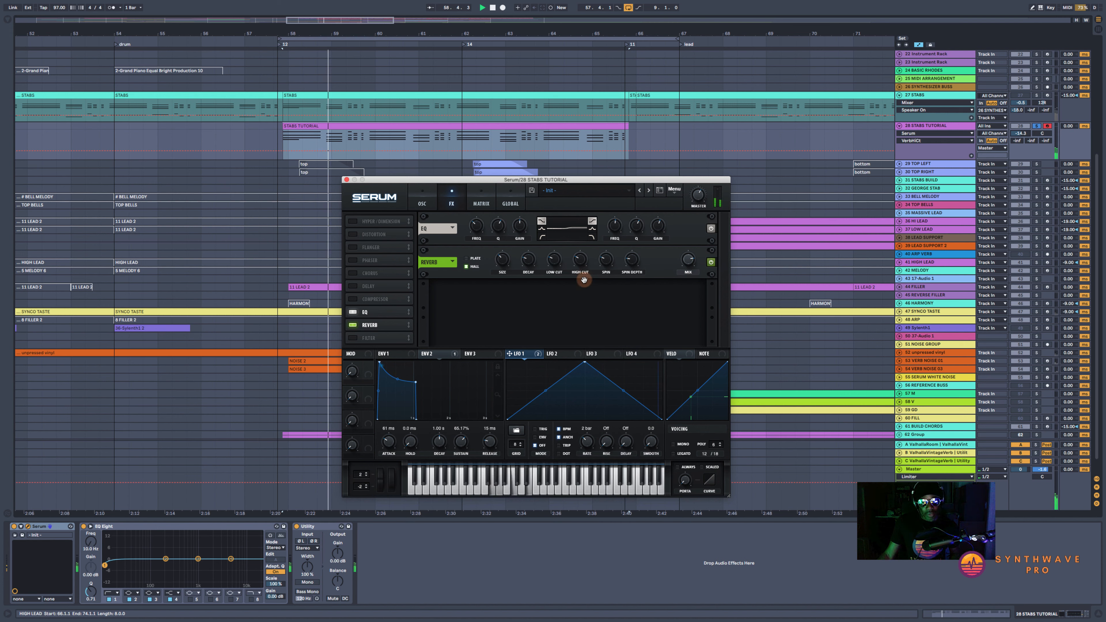
mouse_move(688, 261)
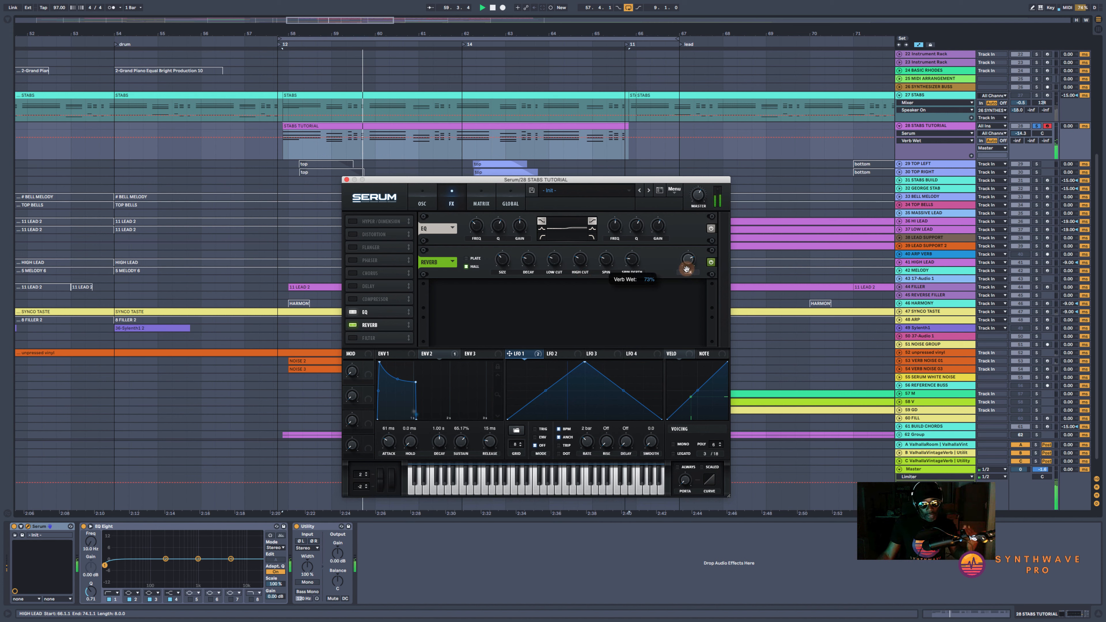
drag(688, 261, 685, 294)
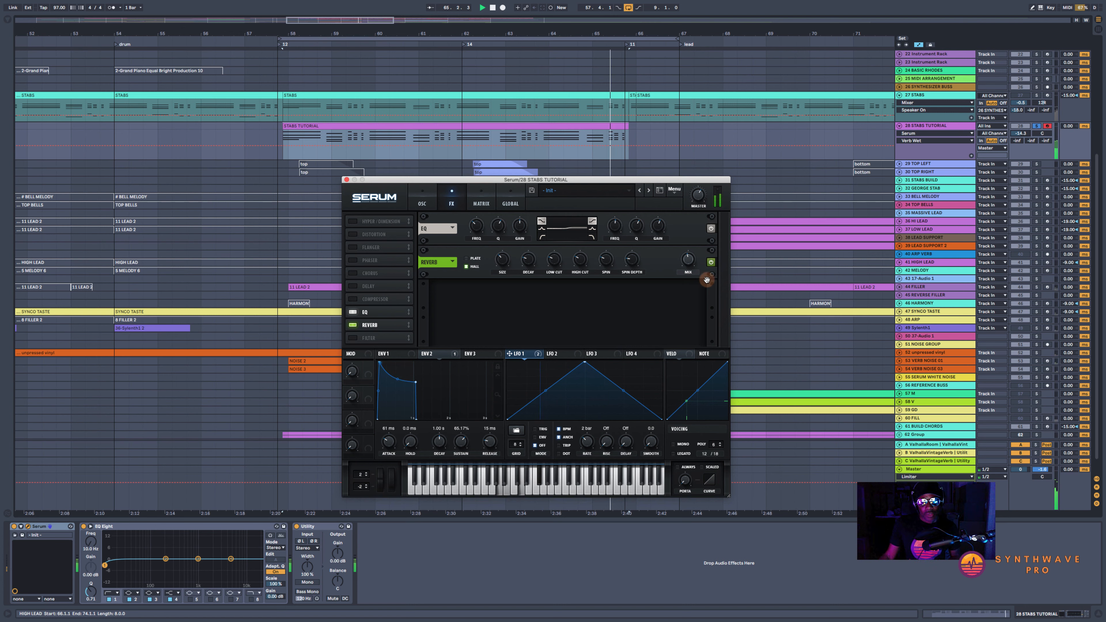
- Compare the stabs with the reverb bypassed and active, leaving it on, and stop playback
click(307, 162)
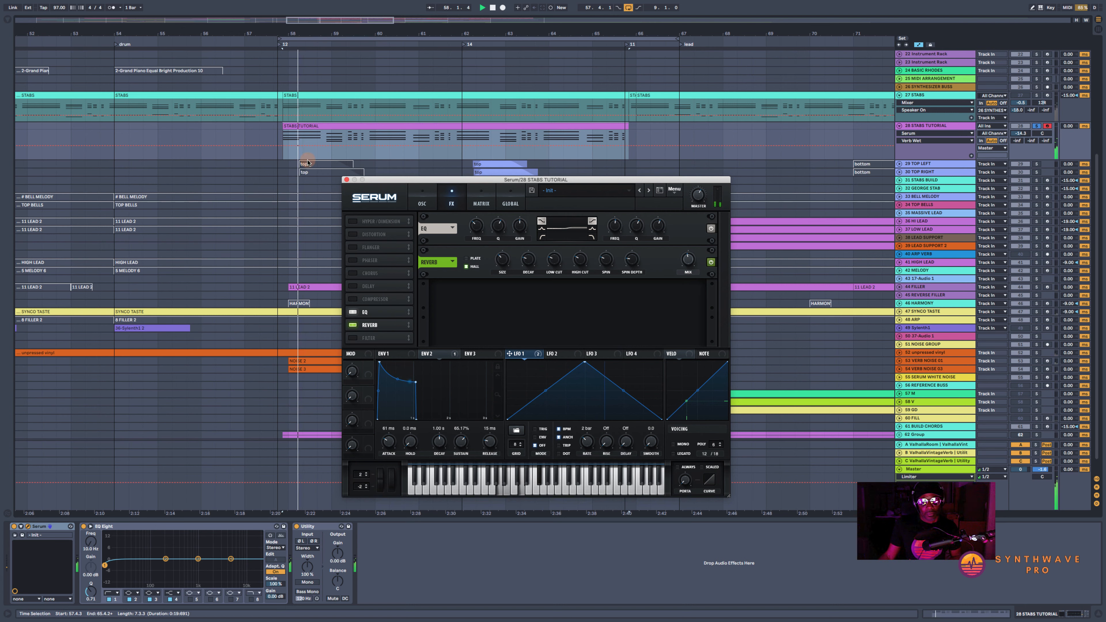
click(711, 262)
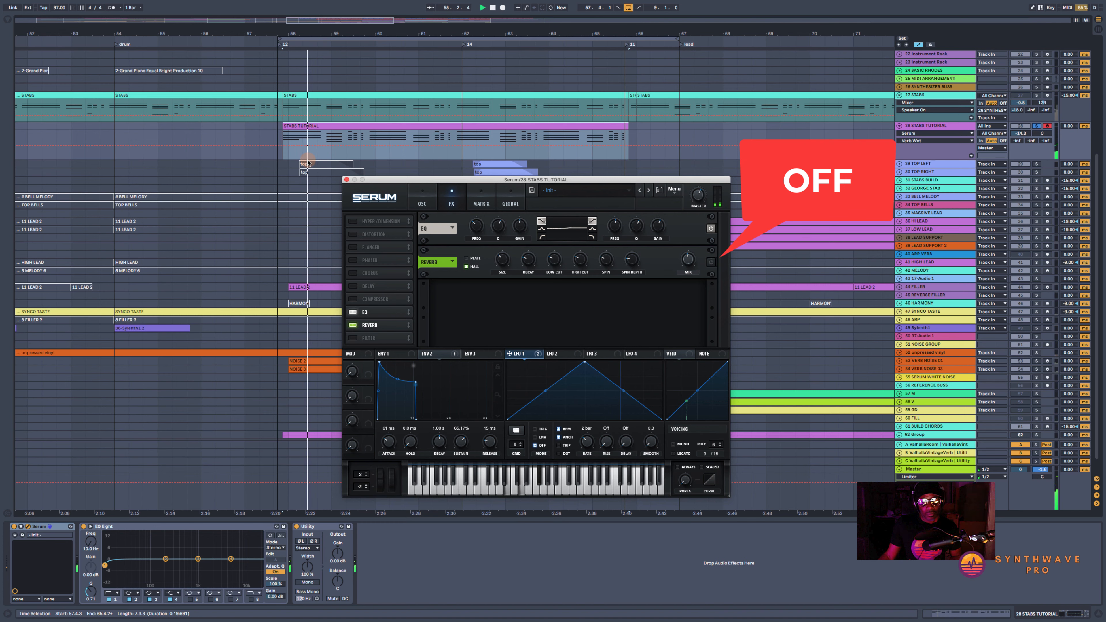
click(711, 263)
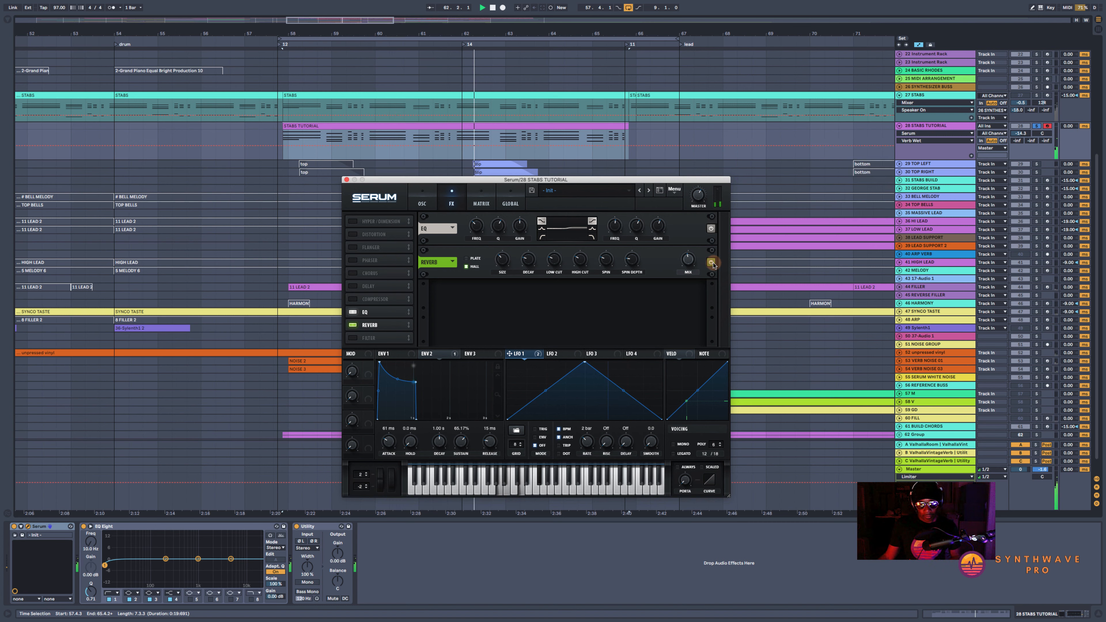
key(space)
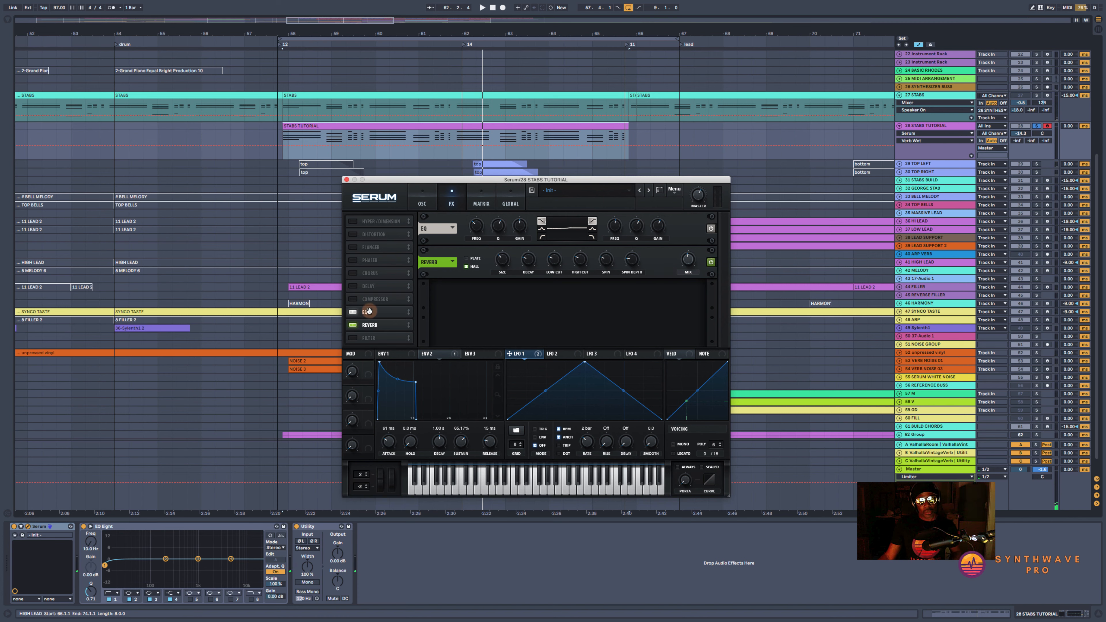
- Enable the Delay effect, move it after the Reverb in the chain and audition it
click(353, 287)
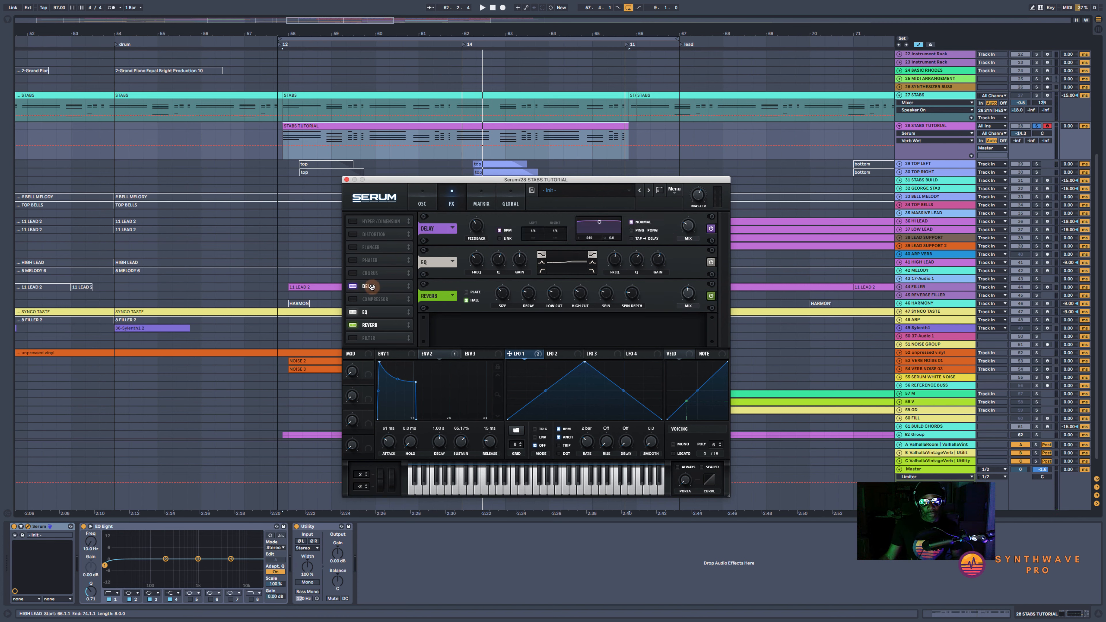
drag(372, 286, 367, 326)
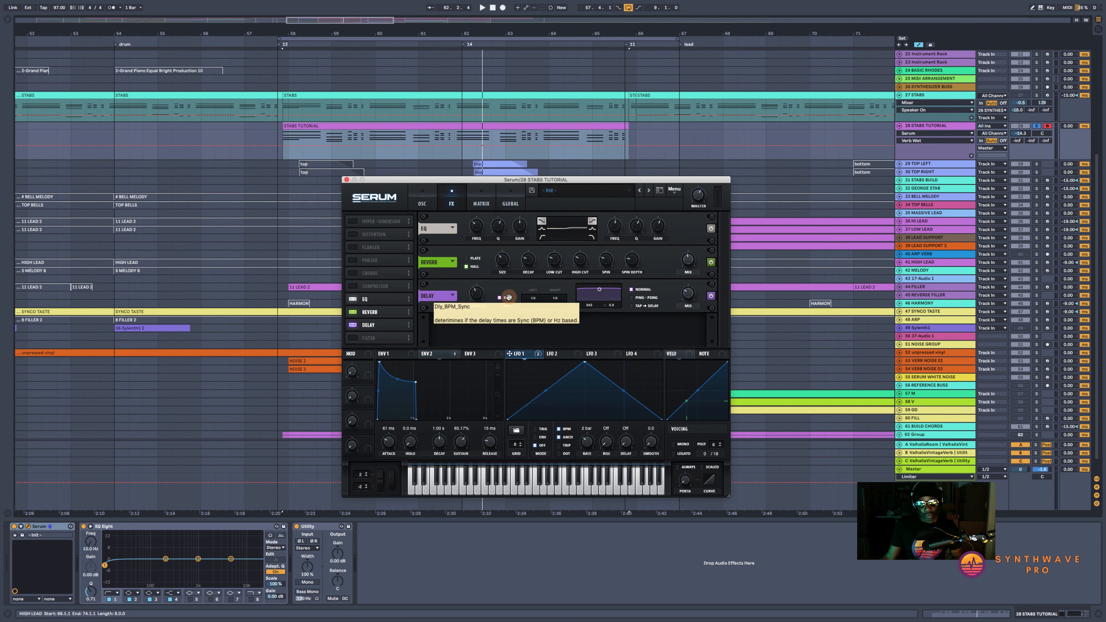
key(space)
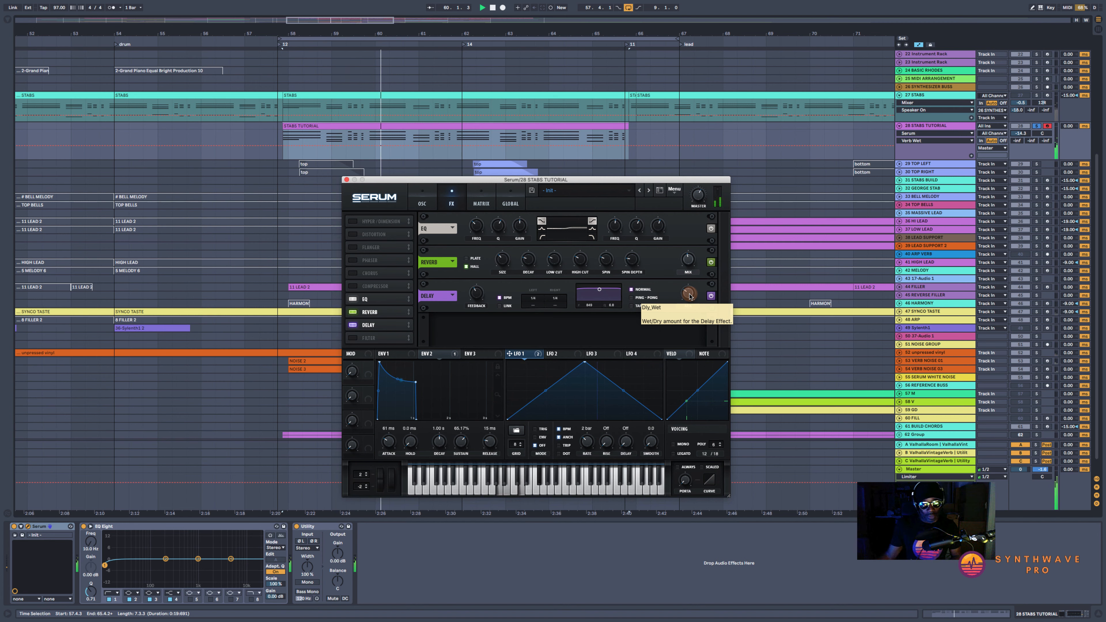
- Set the left and right delay times to 1/8 and adjust the delay mix by ear during playback
click(533, 299)
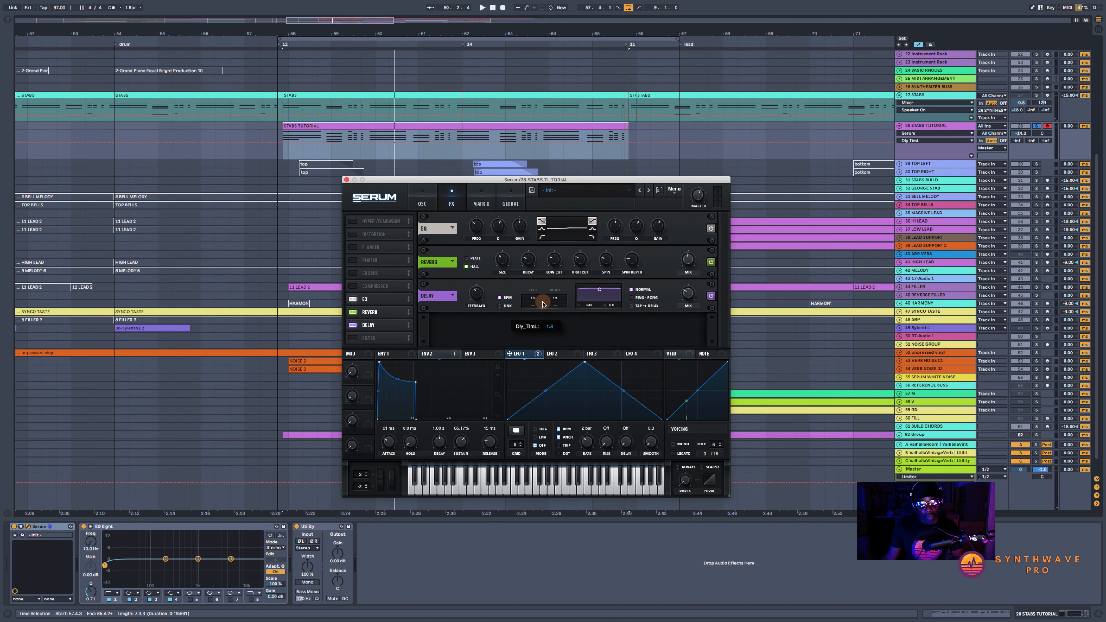
click(557, 300)
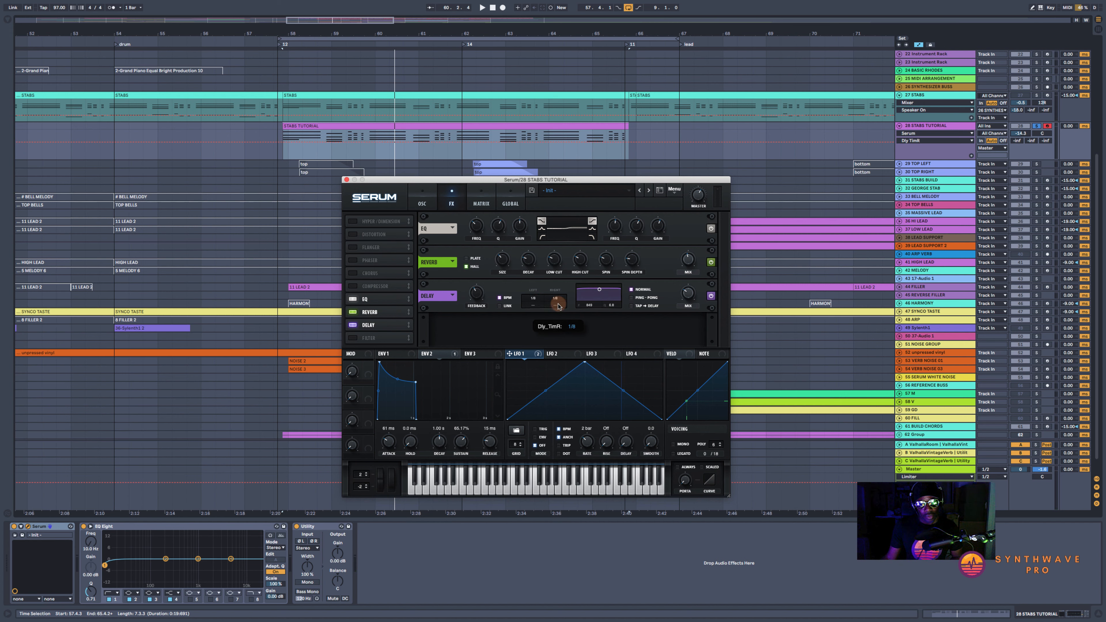
key(space)
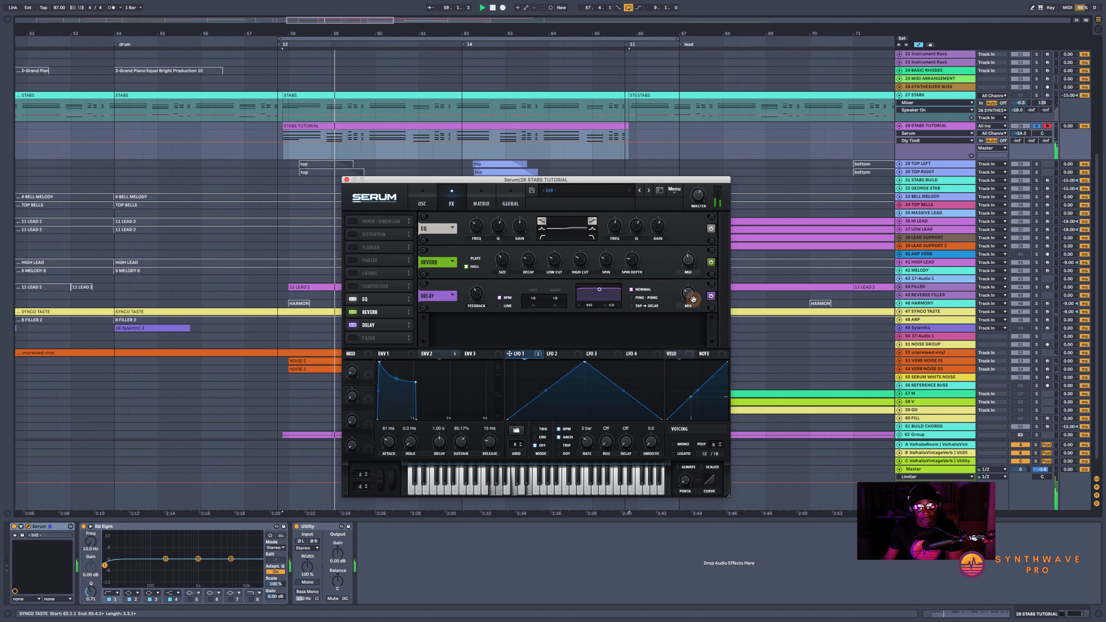
drag(692, 299, 694, 292)
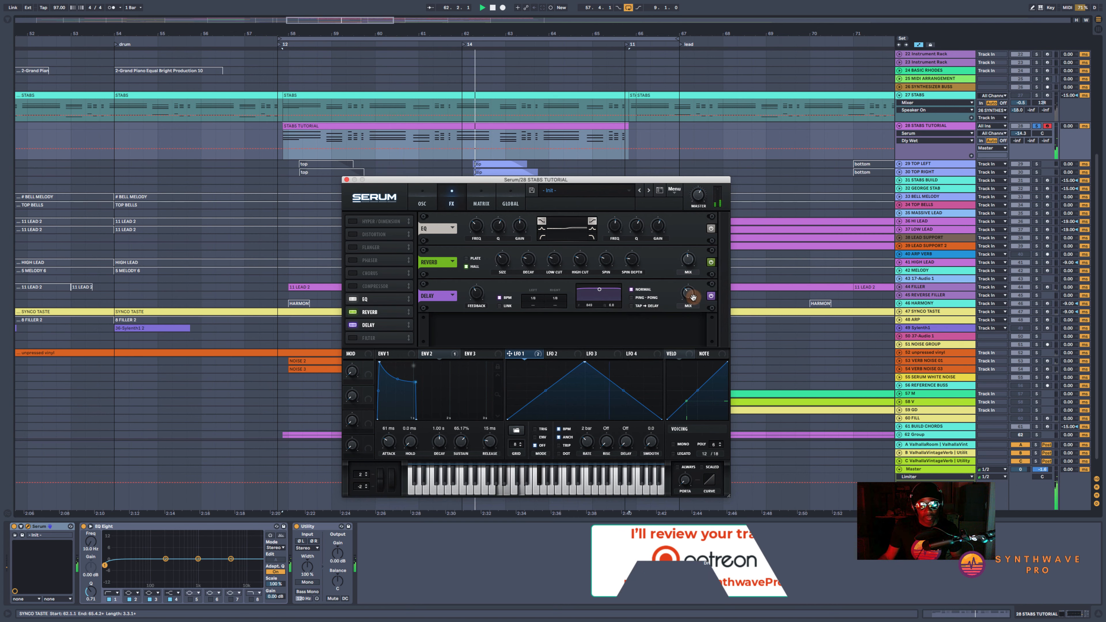
key(space)
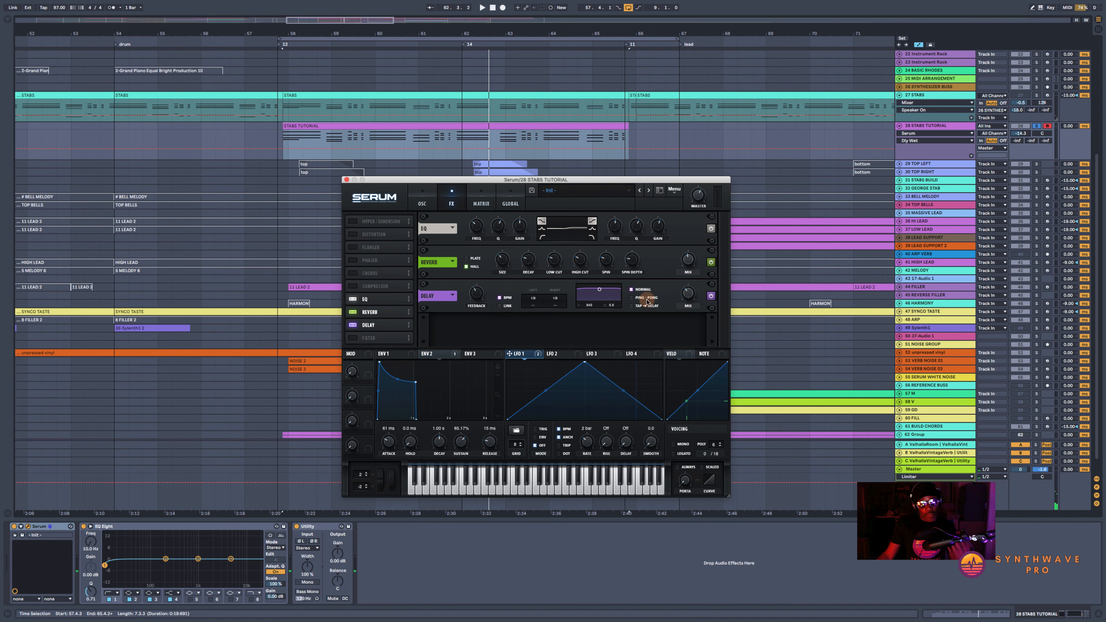
- Switch the delay to Ping-Pong mode, then bypass the reverb and adjust the delay mix to audition the delay alone
click(632, 299)
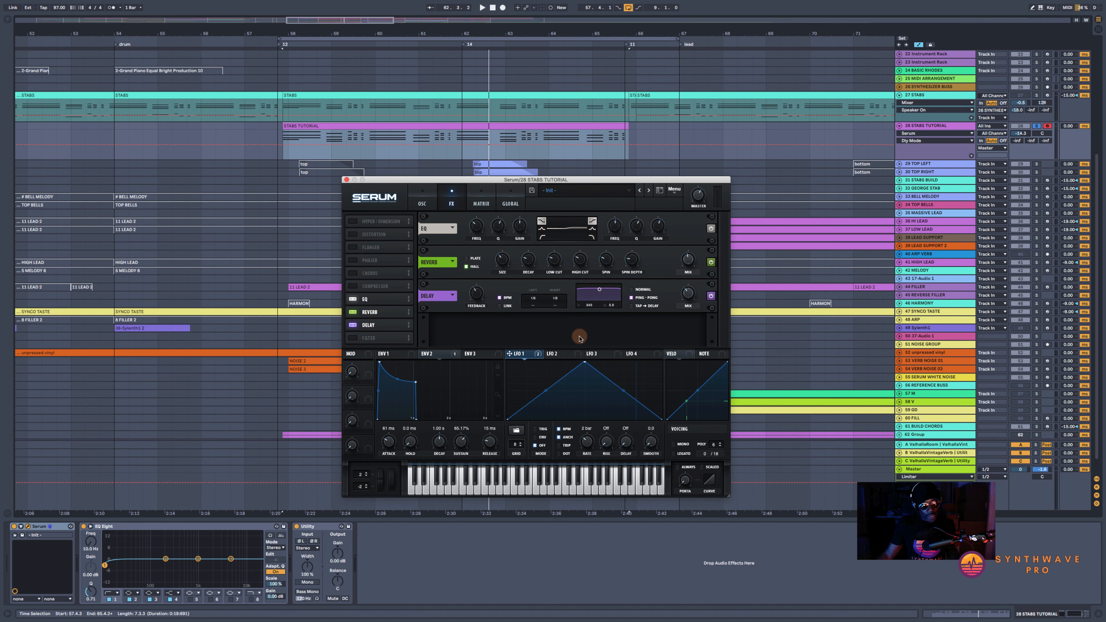
click(689, 295)
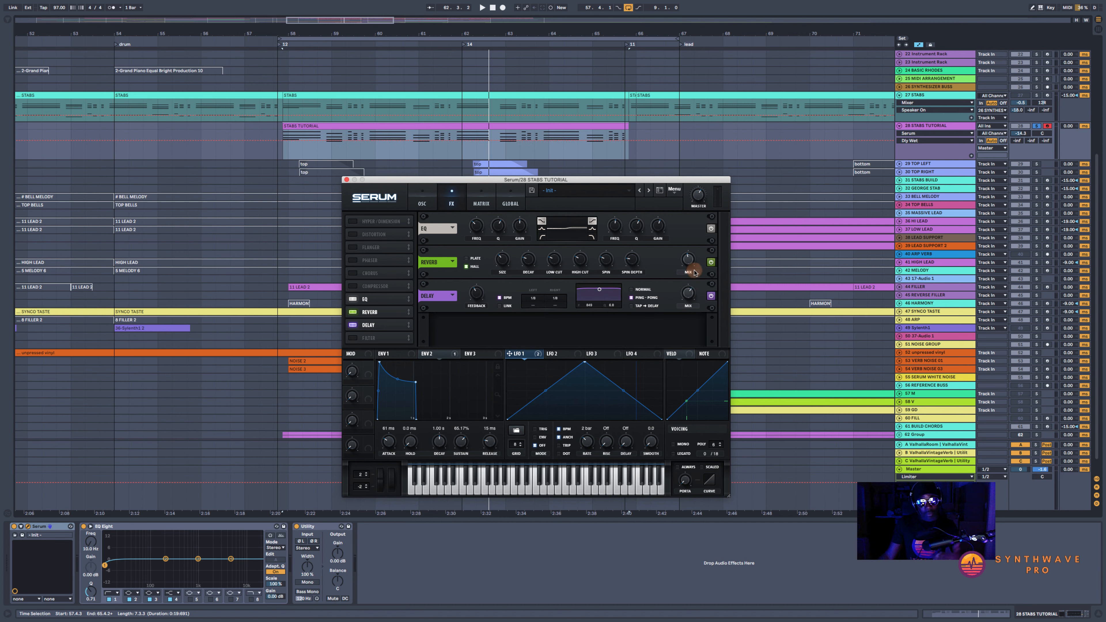
click(711, 262)
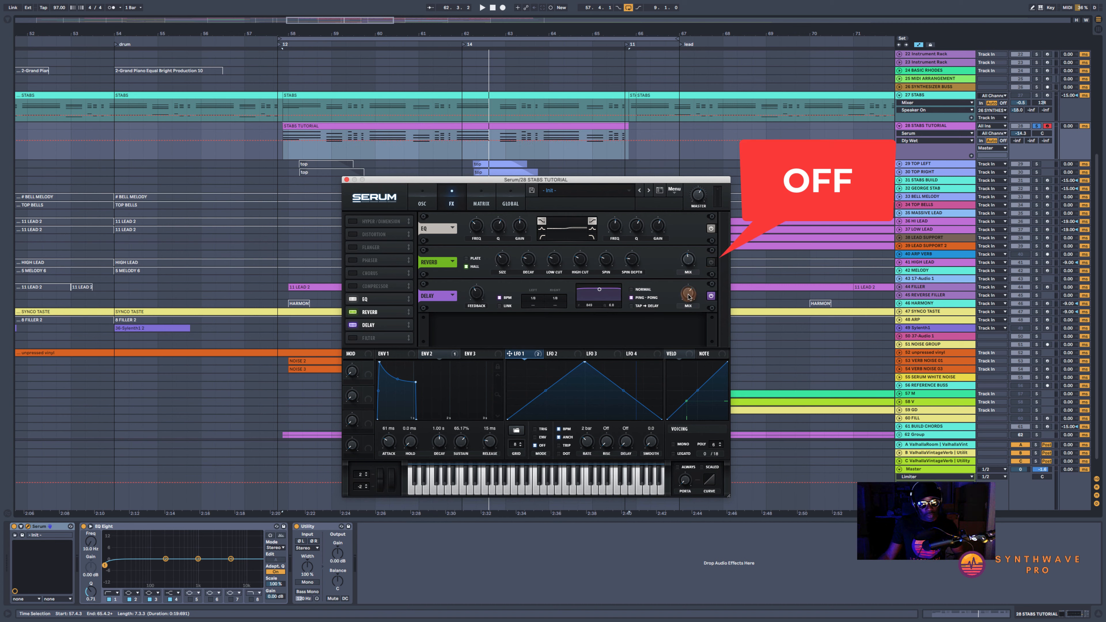
drag(689, 295, 690, 294)
key(space)
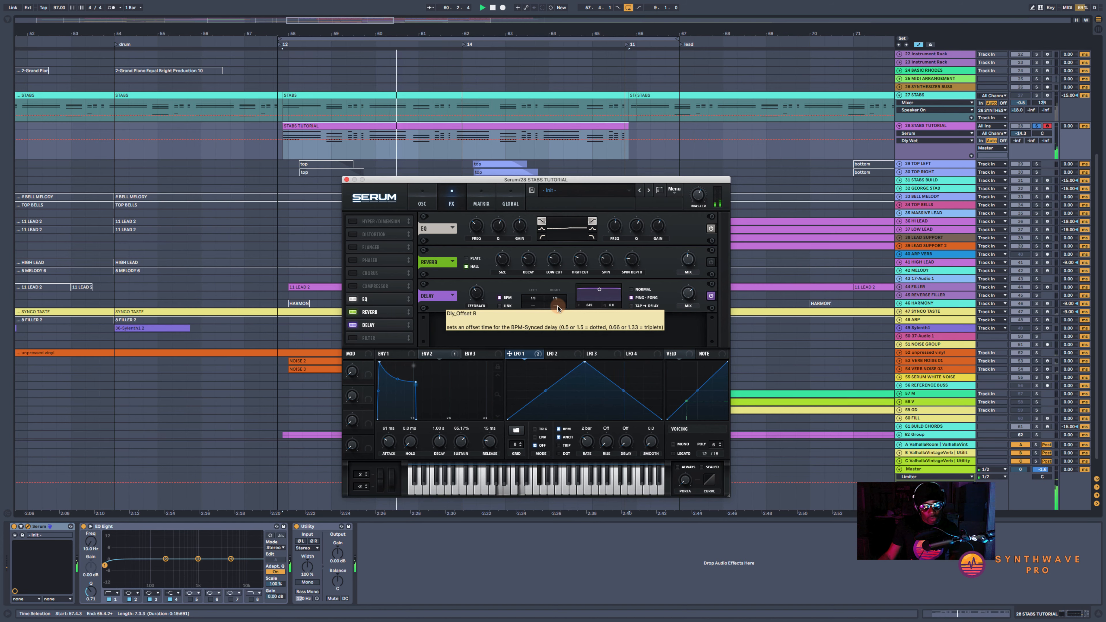
- Increase the right delay channel's time offset and lower the delay mix by ear during playback
click(558, 307)
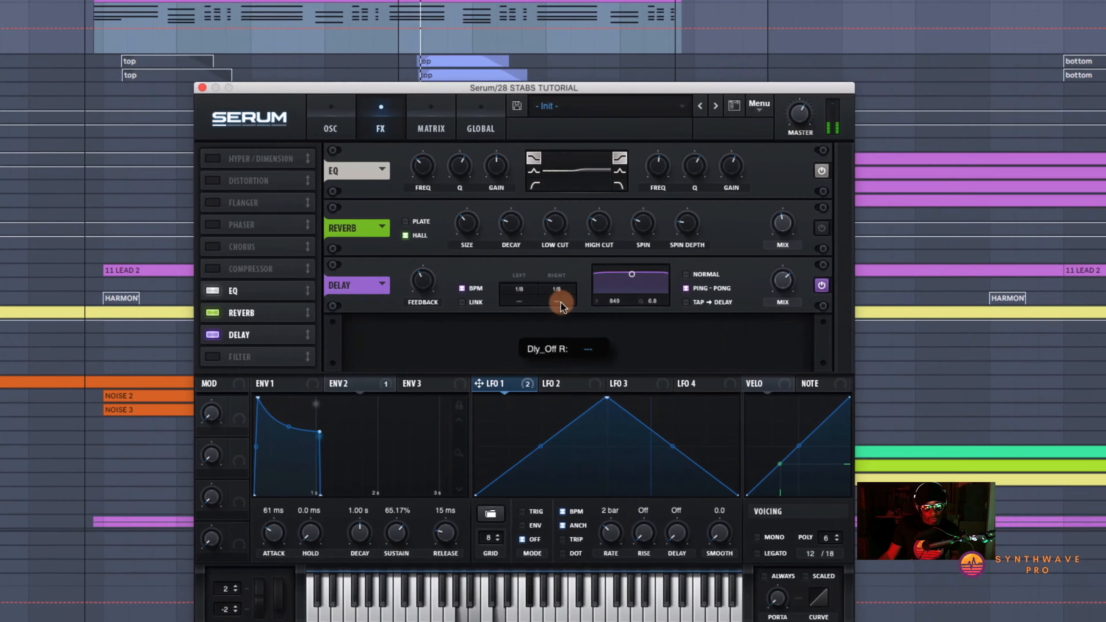
drag(558, 305, 562, 300)
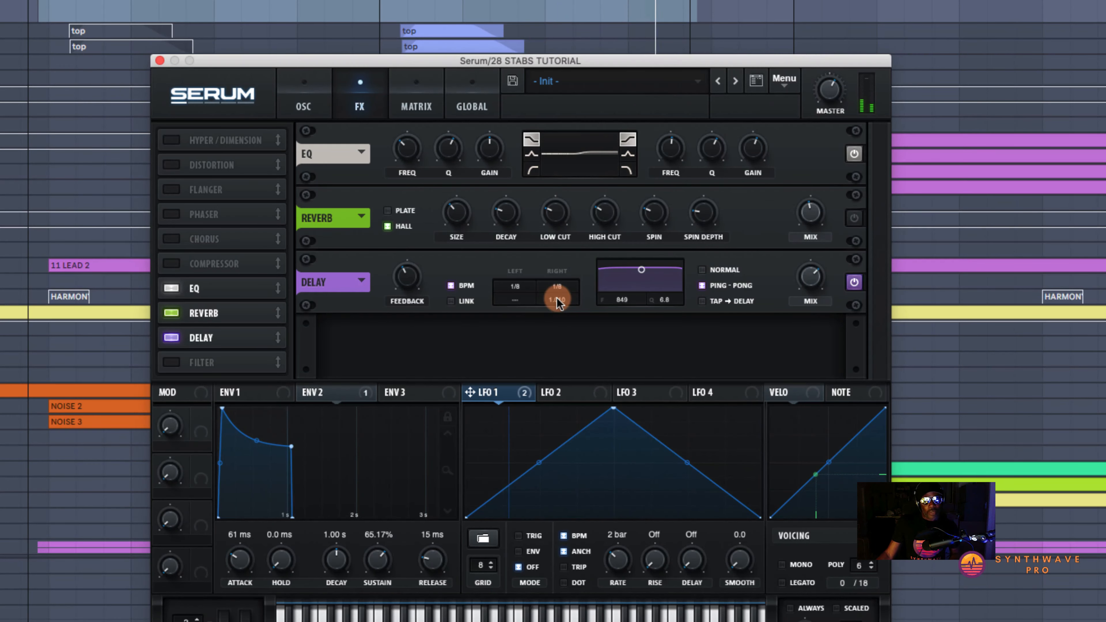
drag(805, 282, 805, 294)
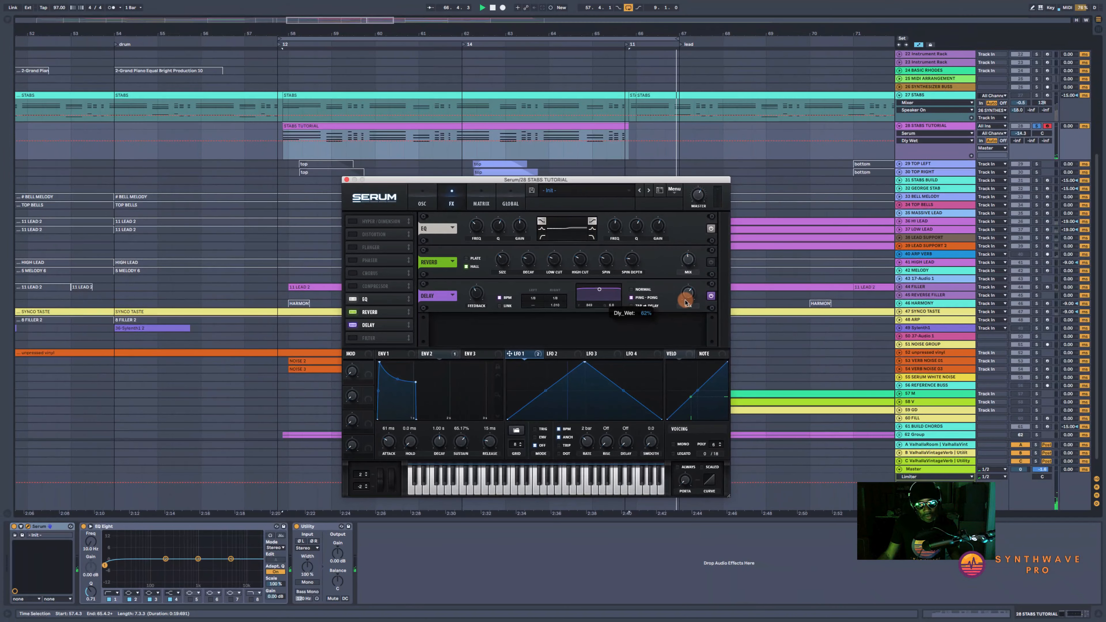
drag(685, 301, 687, 325)
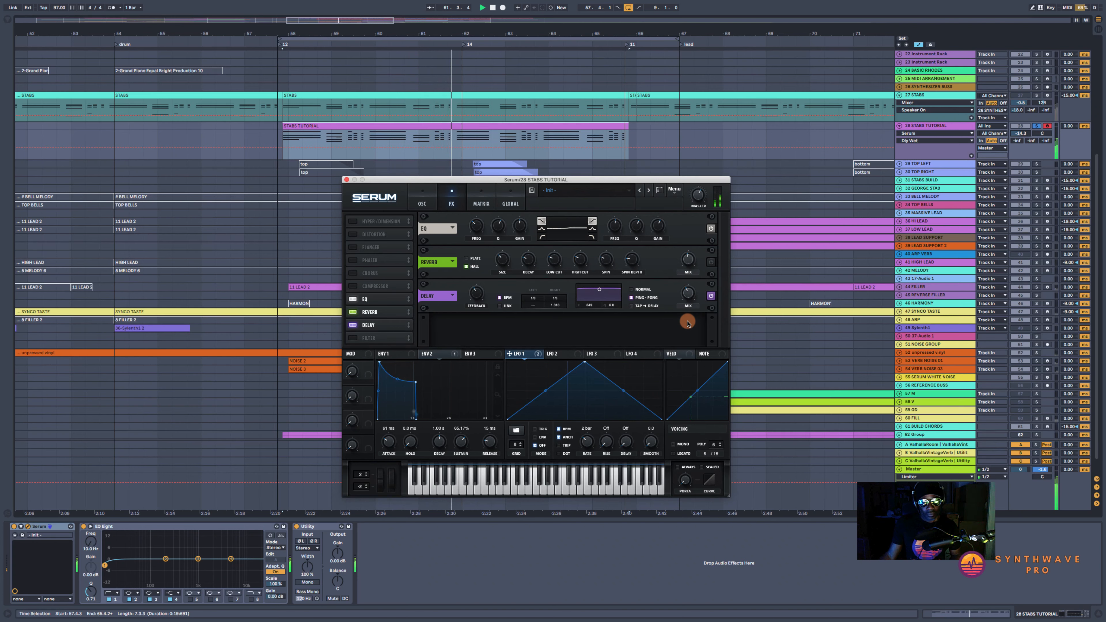
- Play and stop the looped section to audition the stab with the reverb and ping-pong delay settings
key(space)
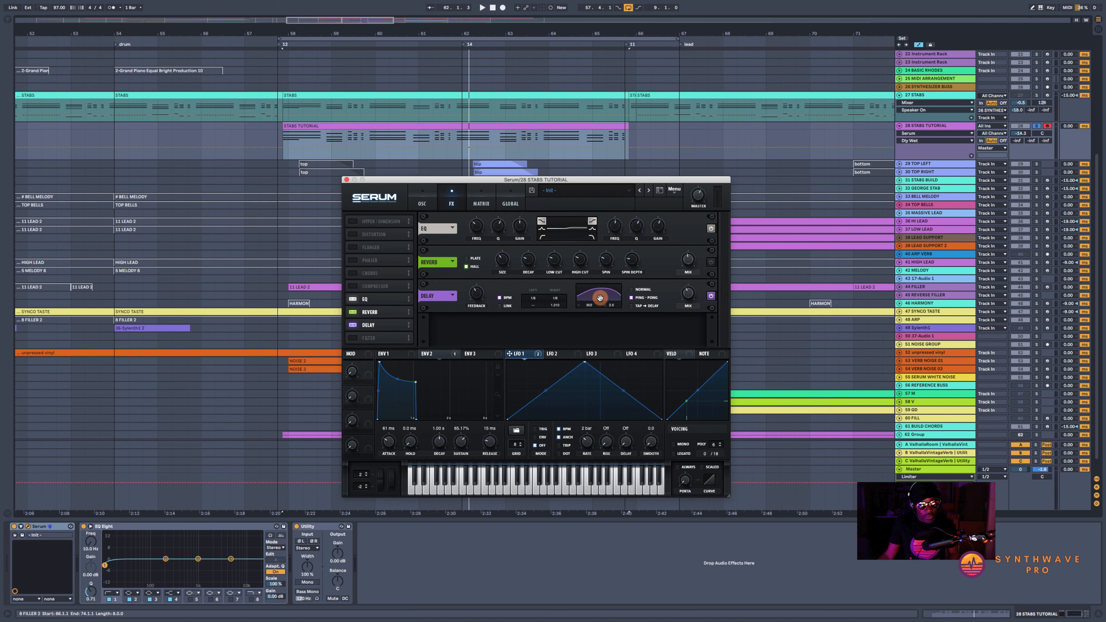
key(space)
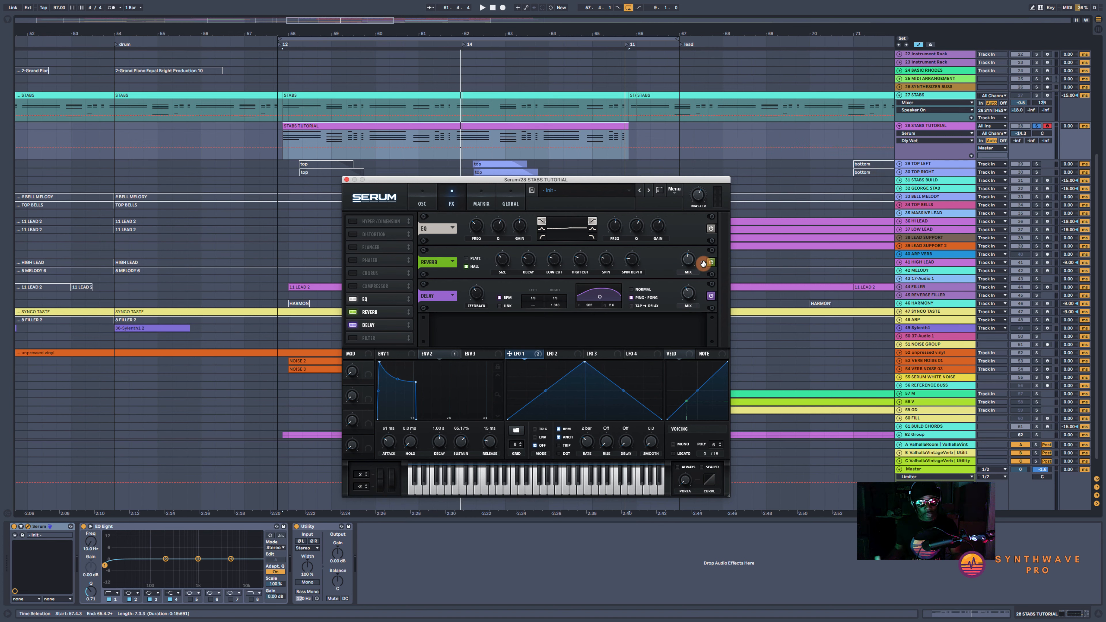
key(space)
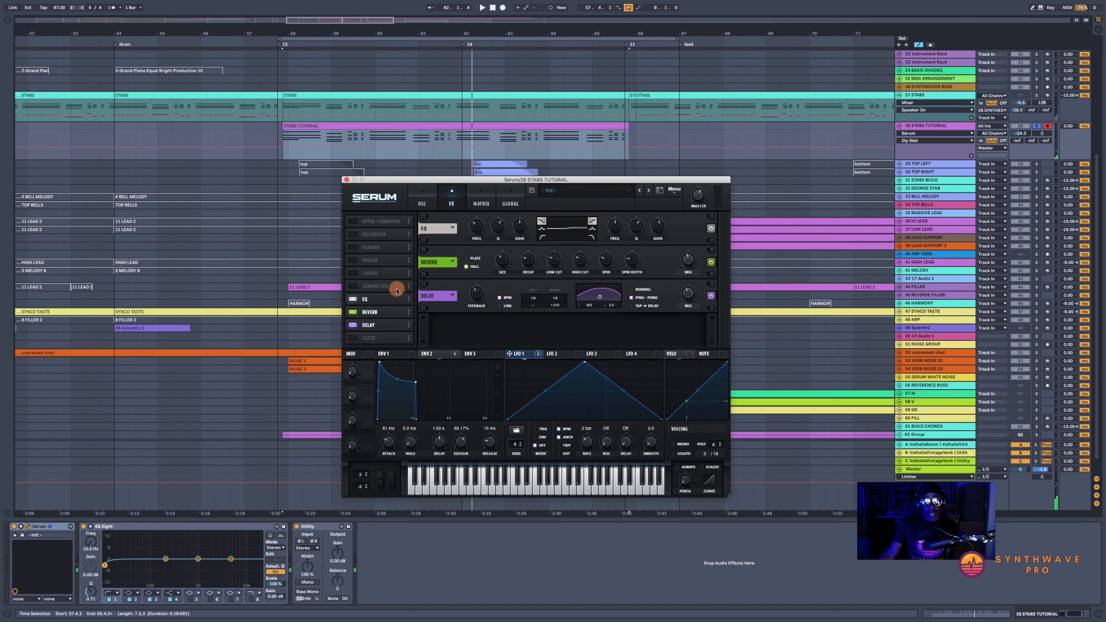
- Enable the Chorus effect and adjust its mix by ear during playback, trying a high amount before settling on a low one
click(353, 274)
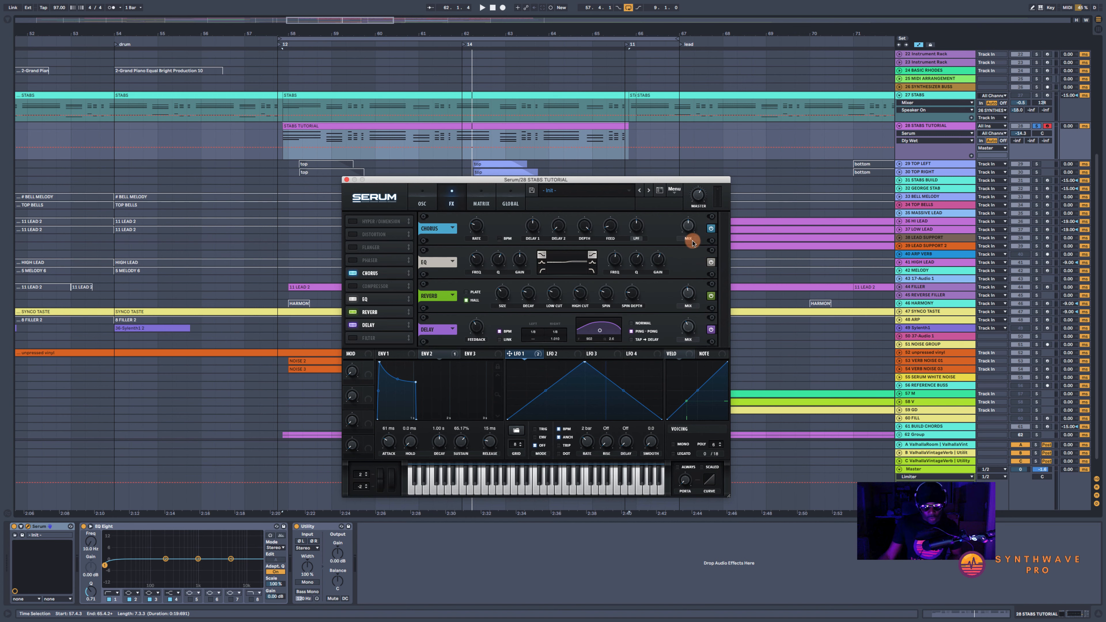
click(688, 226)
drag(695, 231, 688, 273)
click(706, 232)
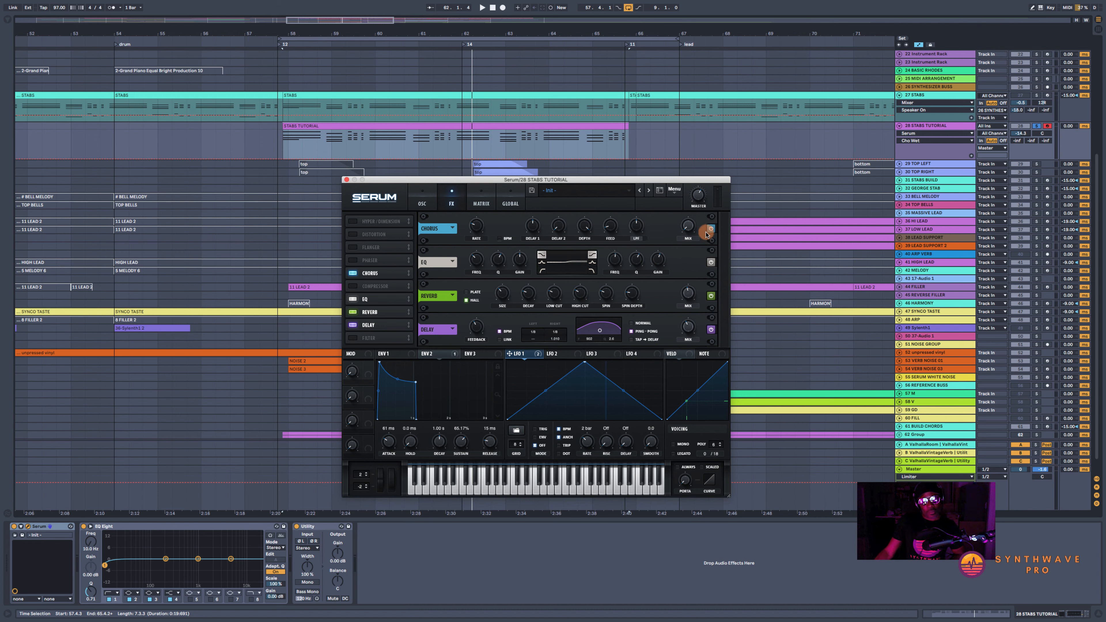
click(690, 232)
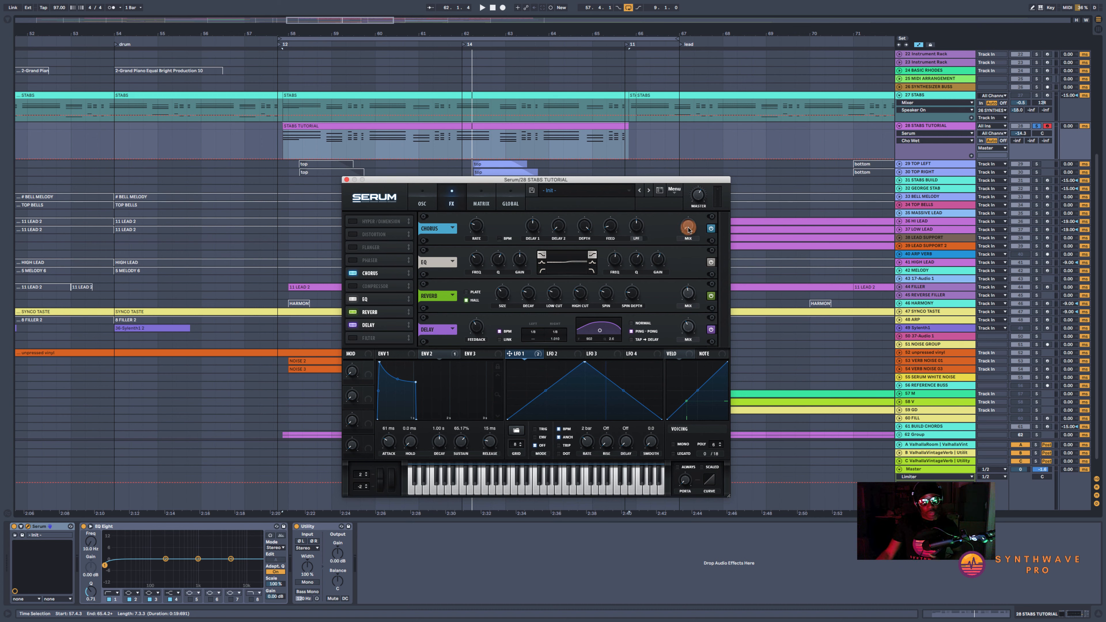
key(space)
drag(688, 231, 691, 183)
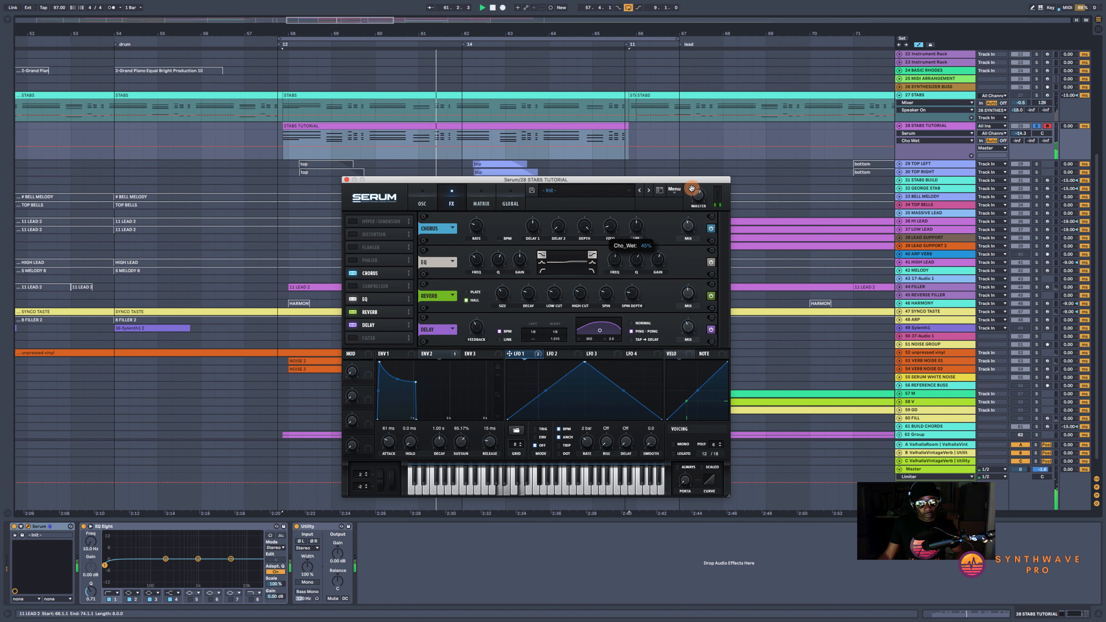
drag(692, 183, 693, 241)
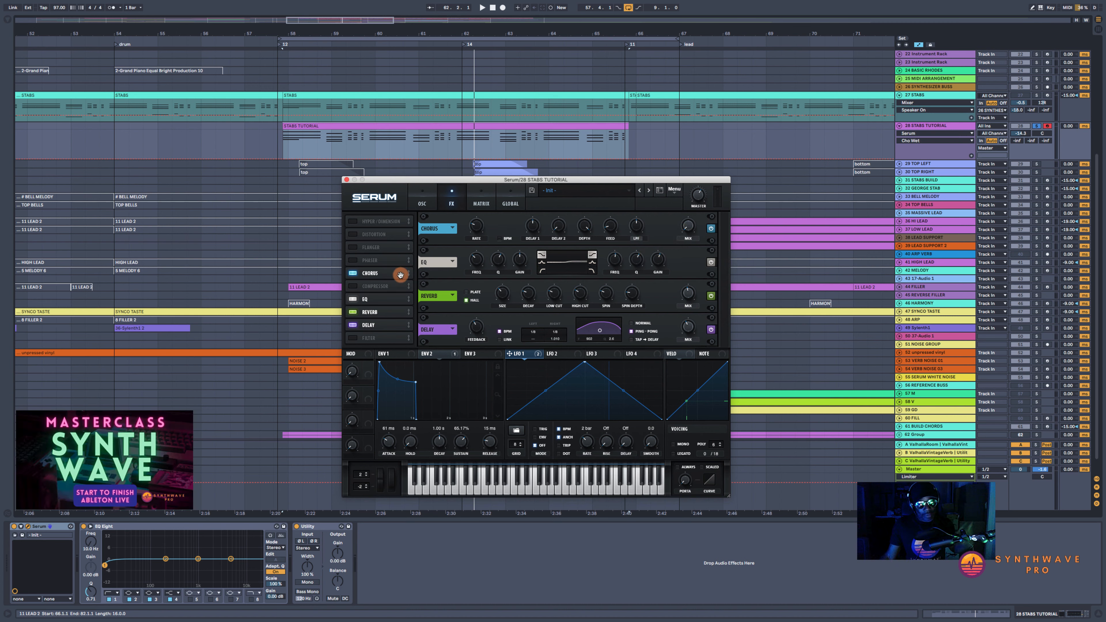
- Add a modulation routing with LFO 2 as the source and the global master tuning (Mast.Tun) as the destination
click(481, 204)
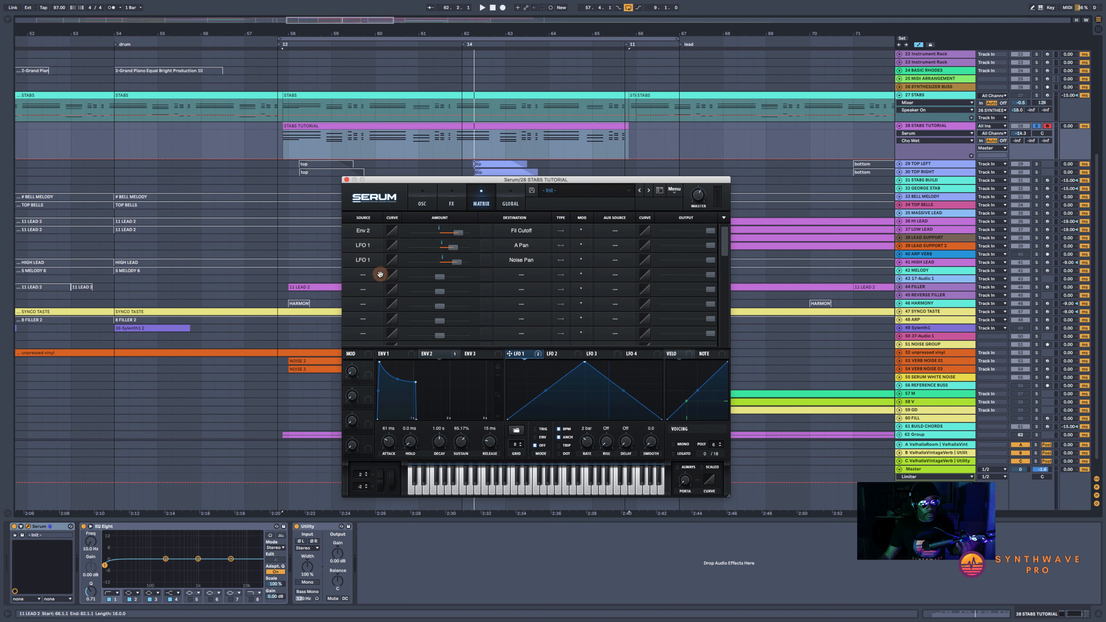
click(362, 275)
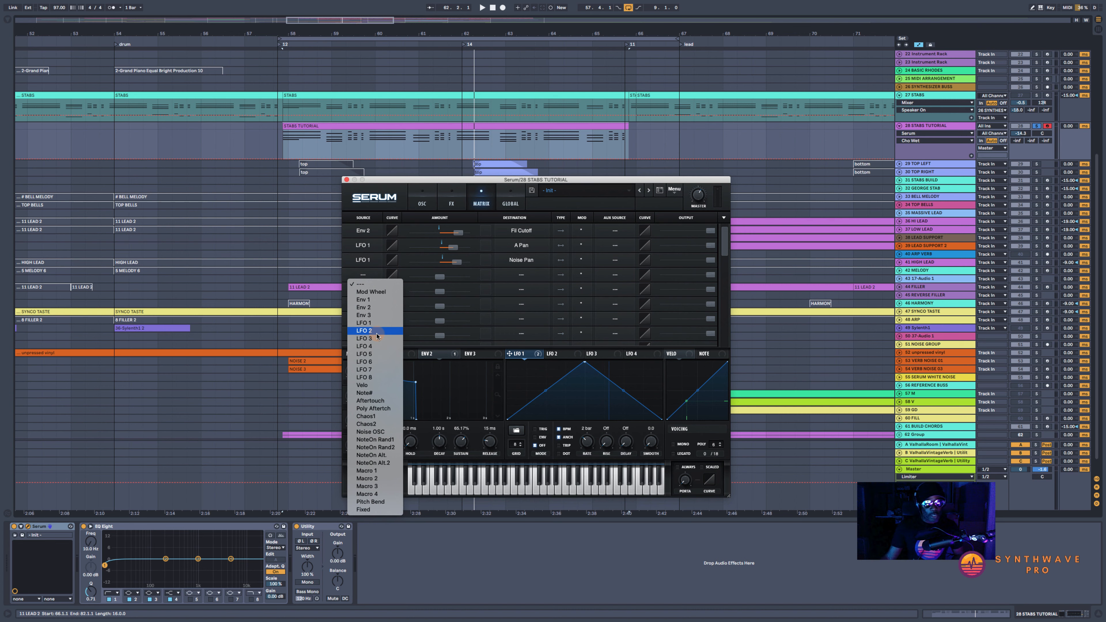
click(366, 330)
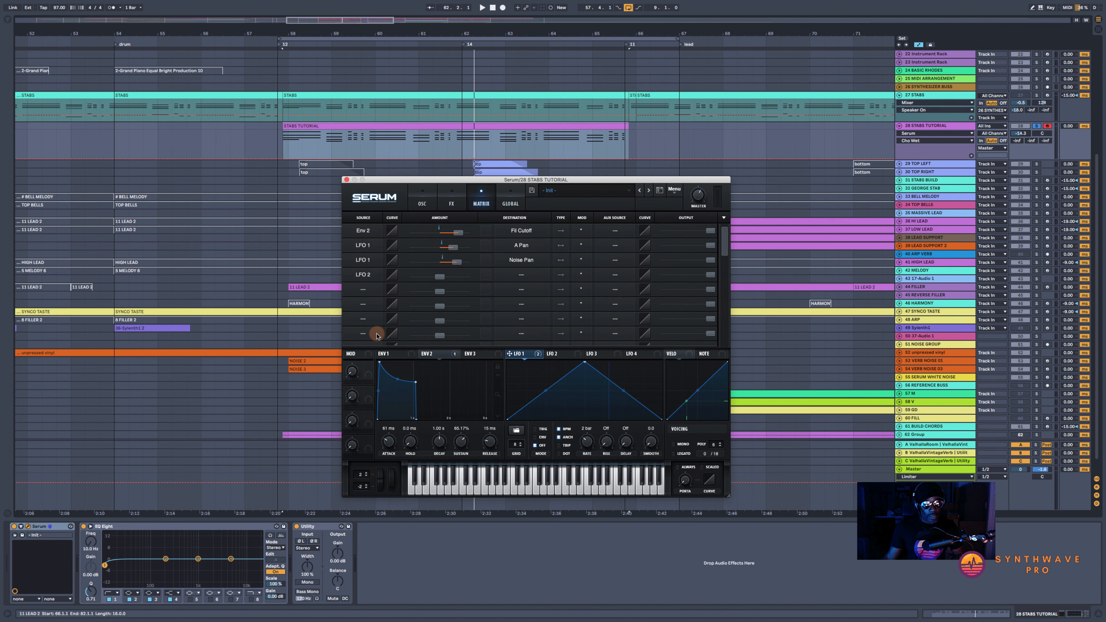
click(522, 274)
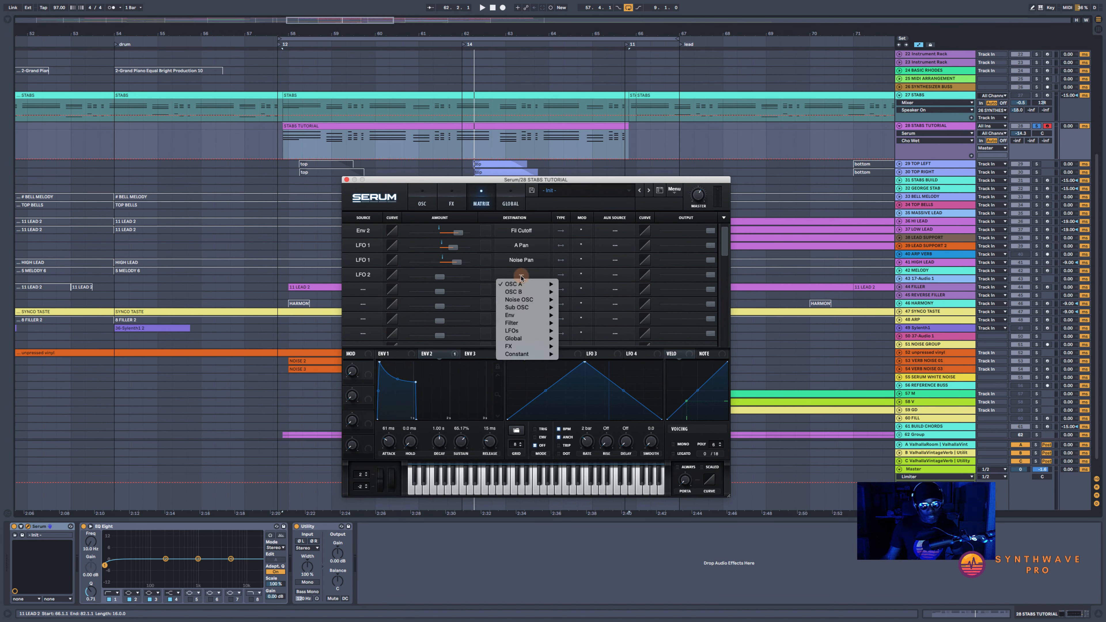
mouse_move(526, 340)
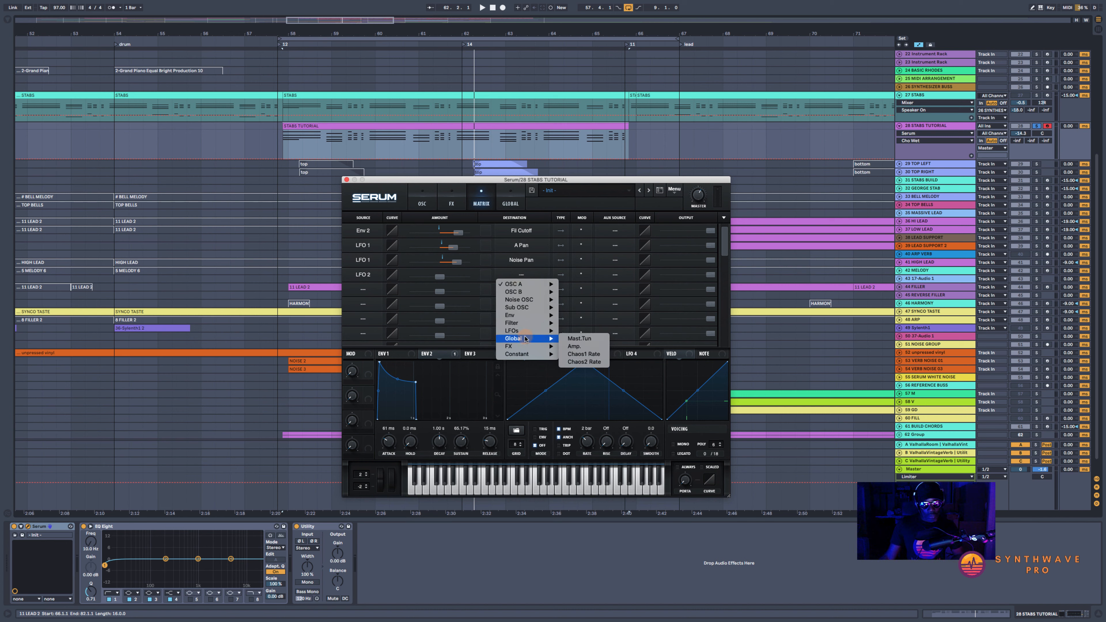
click(590, 341)
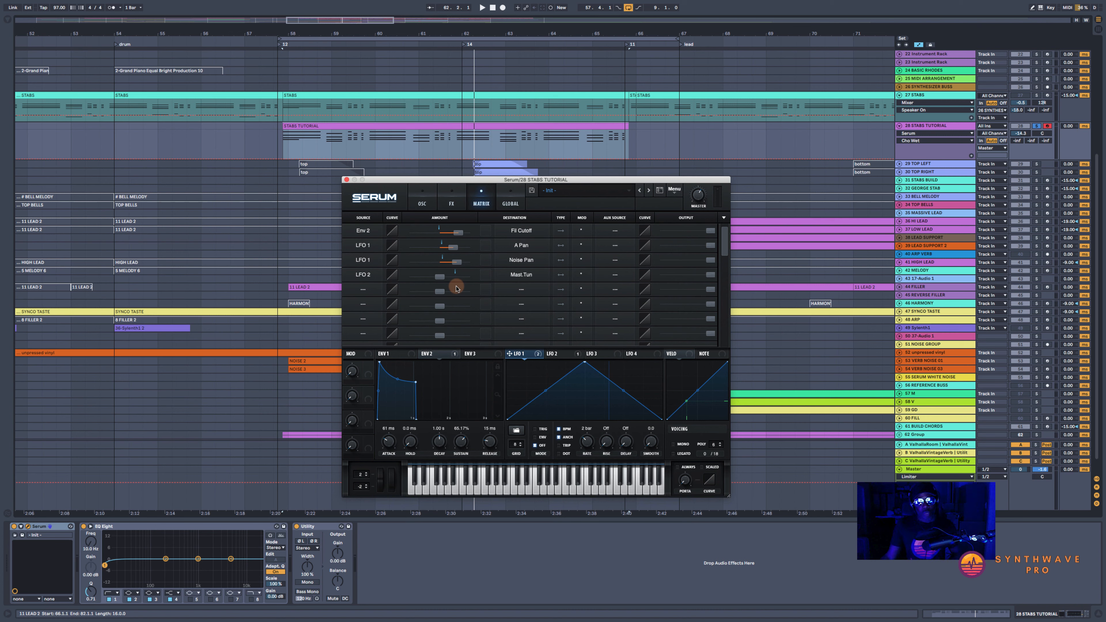
- Set the rate of LFO 2 to 2 bar
click(559, 354)
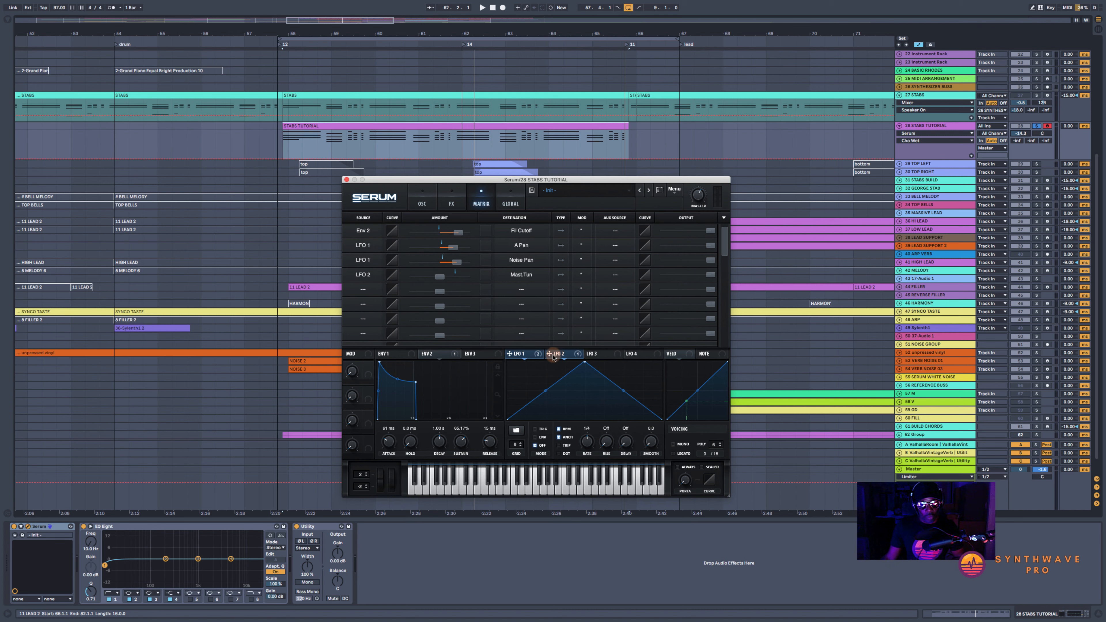
click(590, 438)
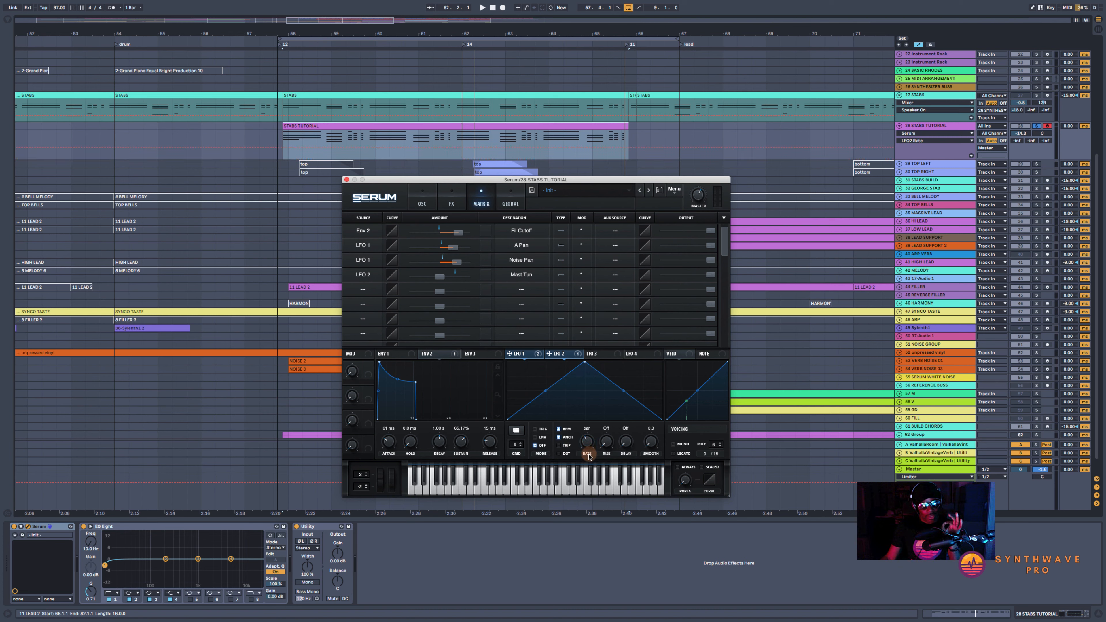
drag(588, 456, 590, 463)
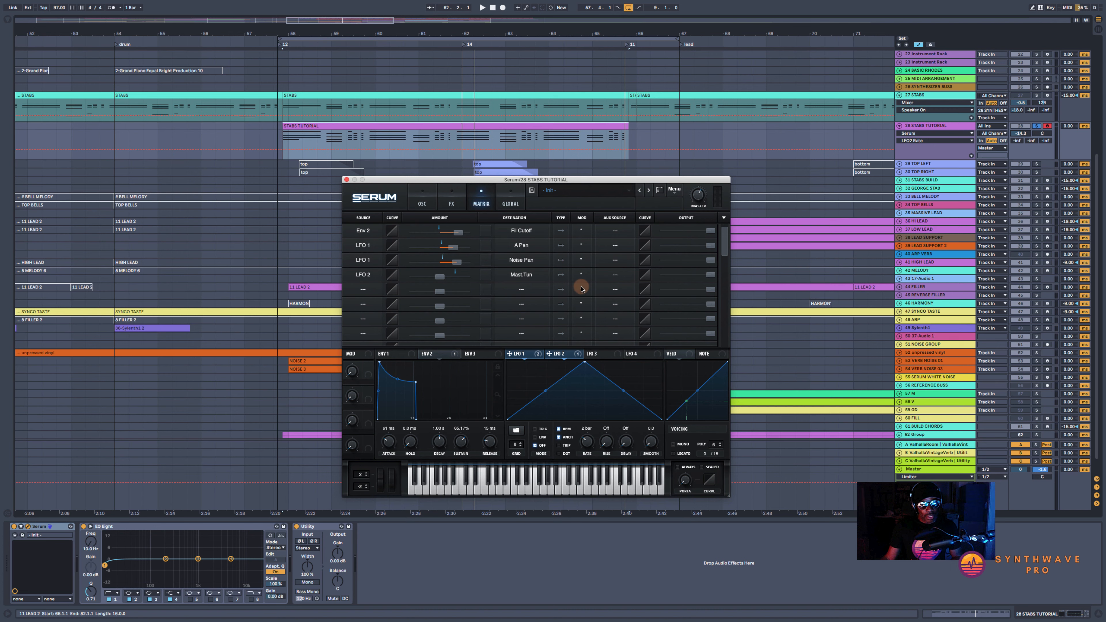
- Raise the amount of the LFO 2 to Mast.Tun routing very slightly by ear during playback
key(space)
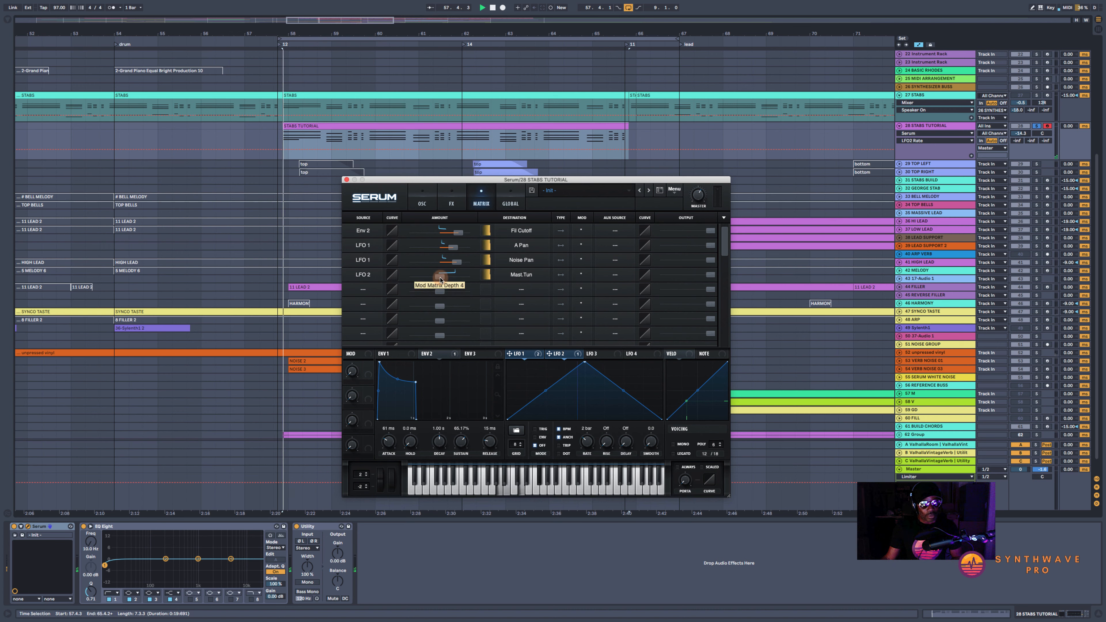
click(439, 278)
drag(440, 279, 442, 280)
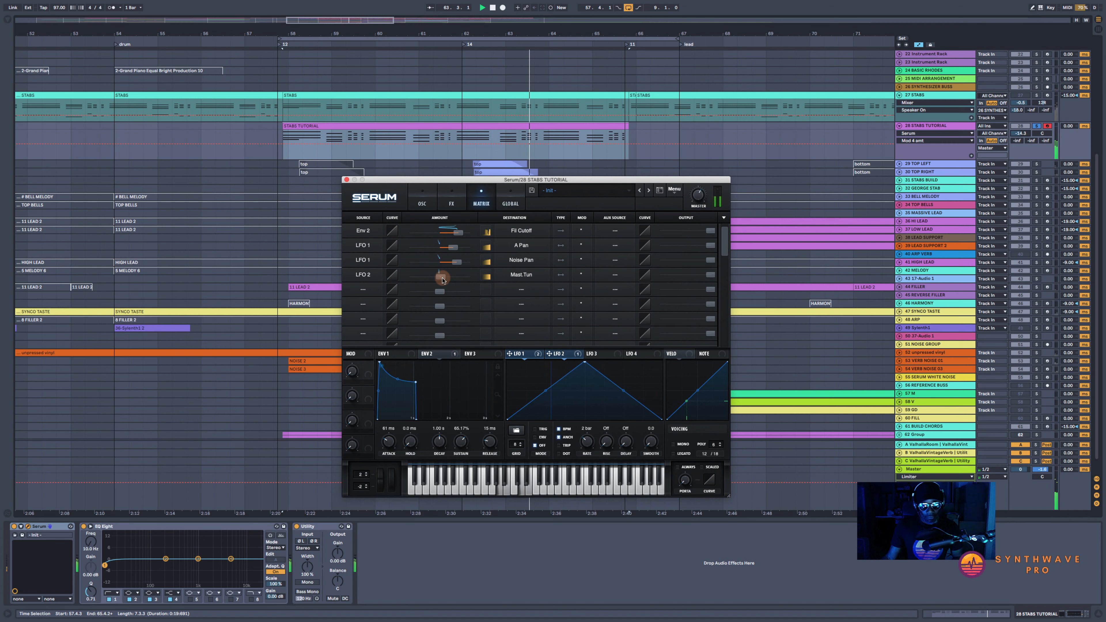
key(space)
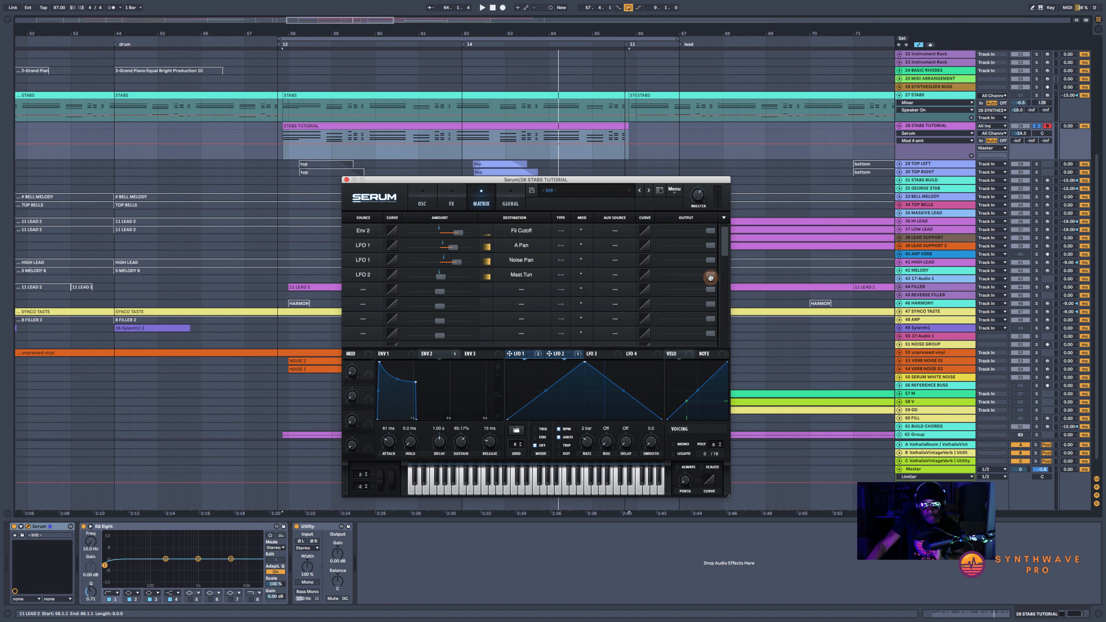
- Lower the output of the LFO 2 to Mast.Tun routing, fine-tune its amount and audition the pitch drift
drag(710, 277, 637, 287)
key(space)
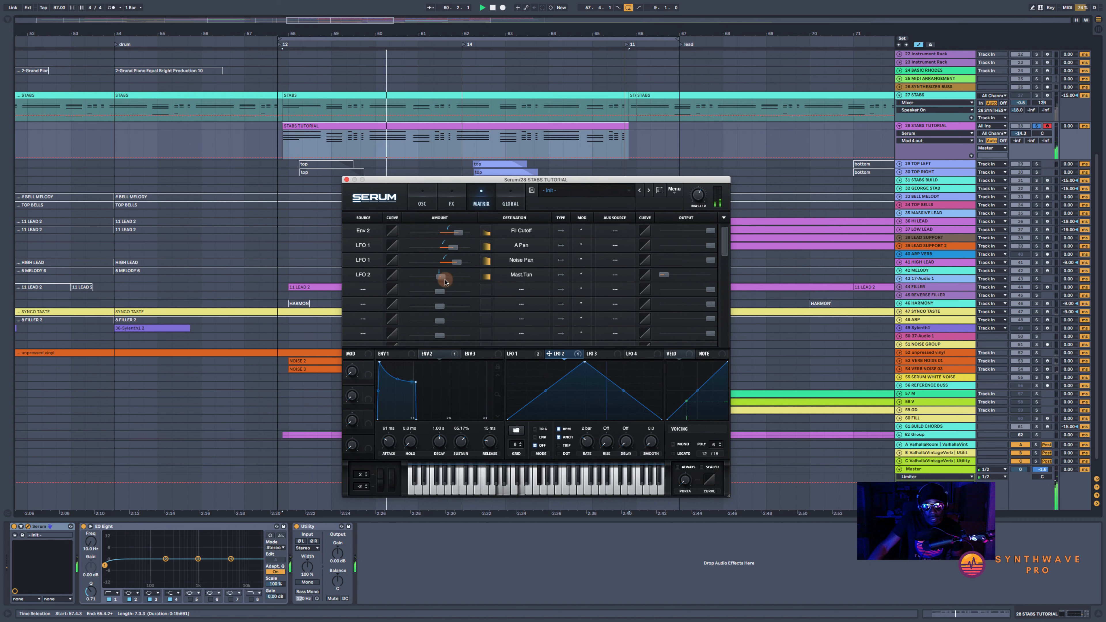
drag(440, 276, 440, 279)
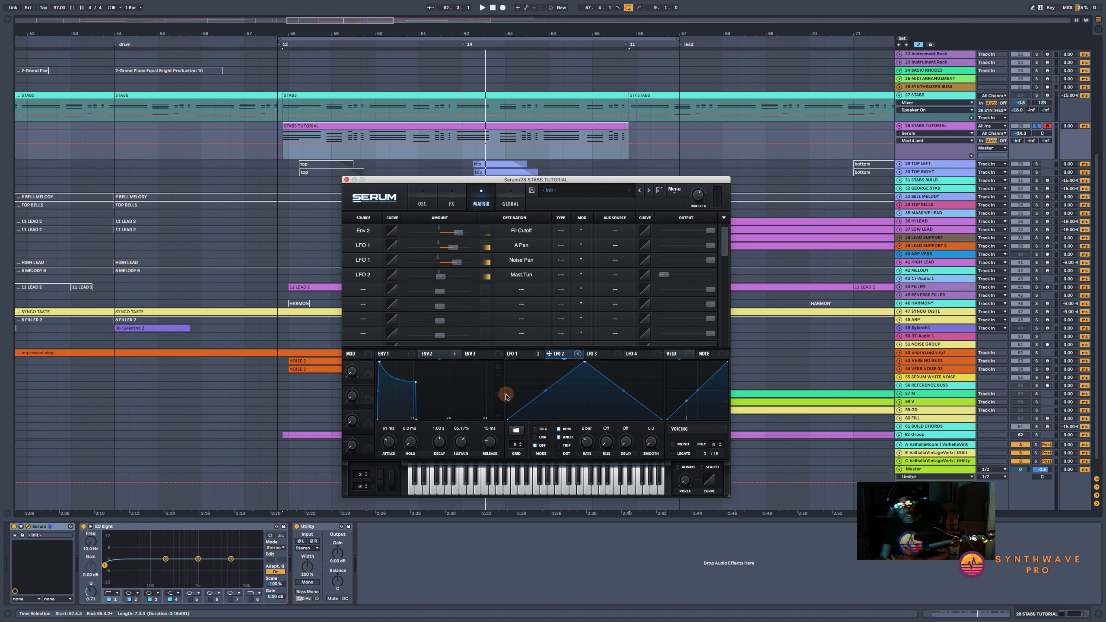
key(space)
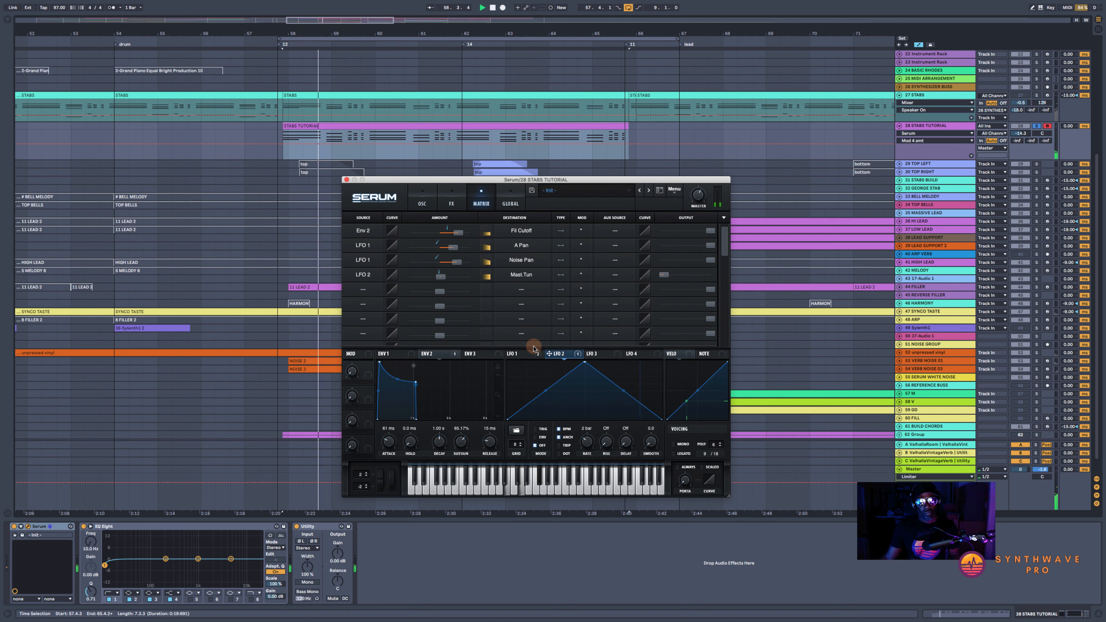
key(space)
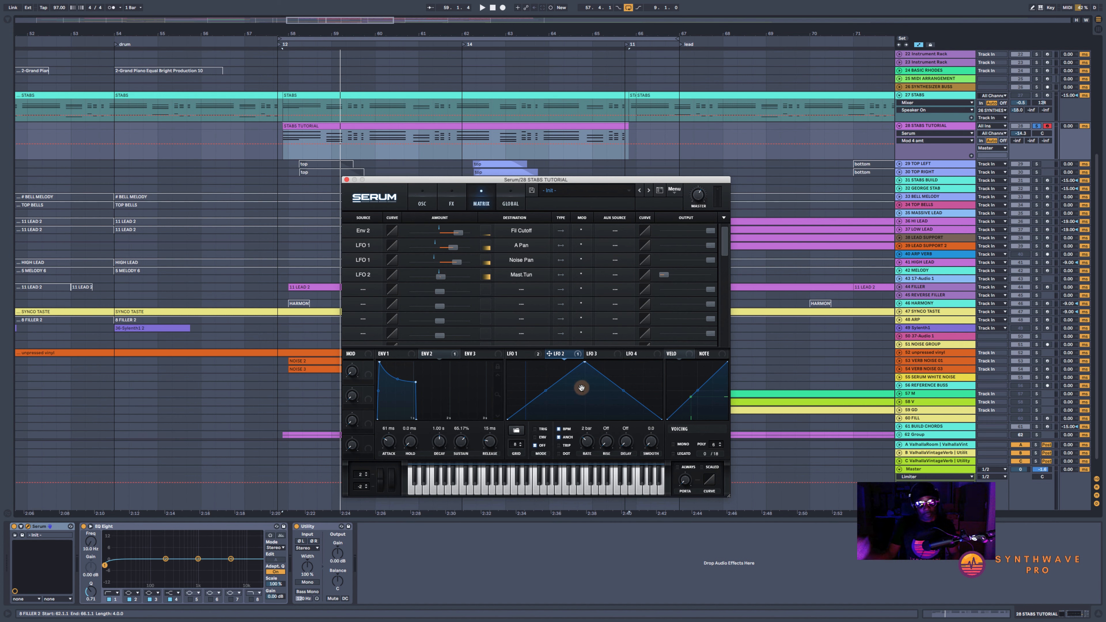
key(space)
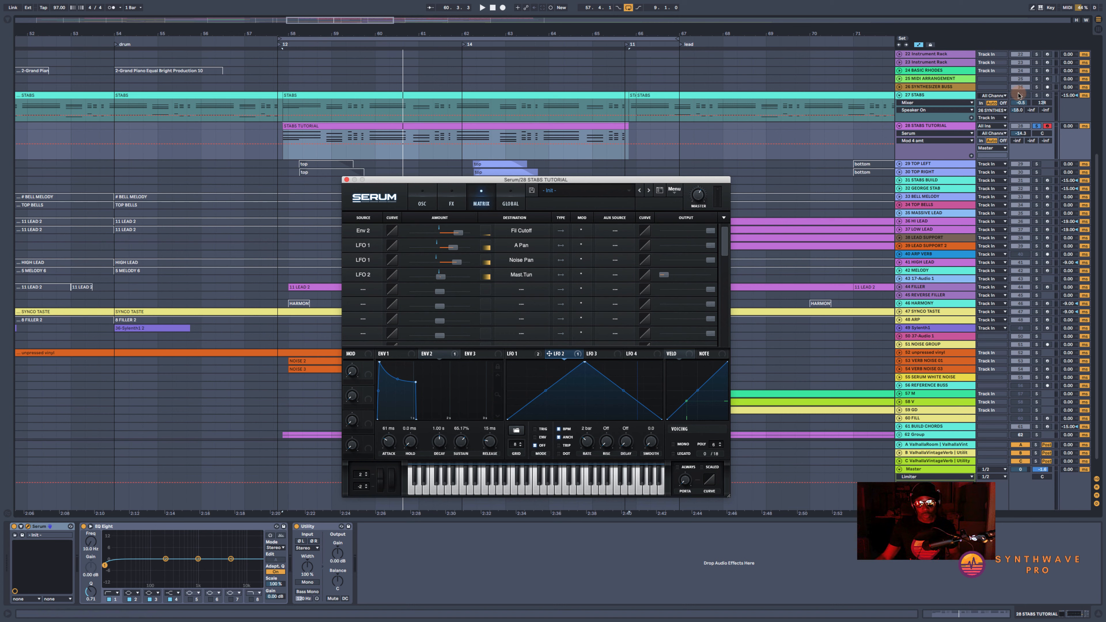
- Solo the BASS BUSS together with the STABS TUTORIAL track and play the section to hear the stabs with the bass
click(1038, 127)
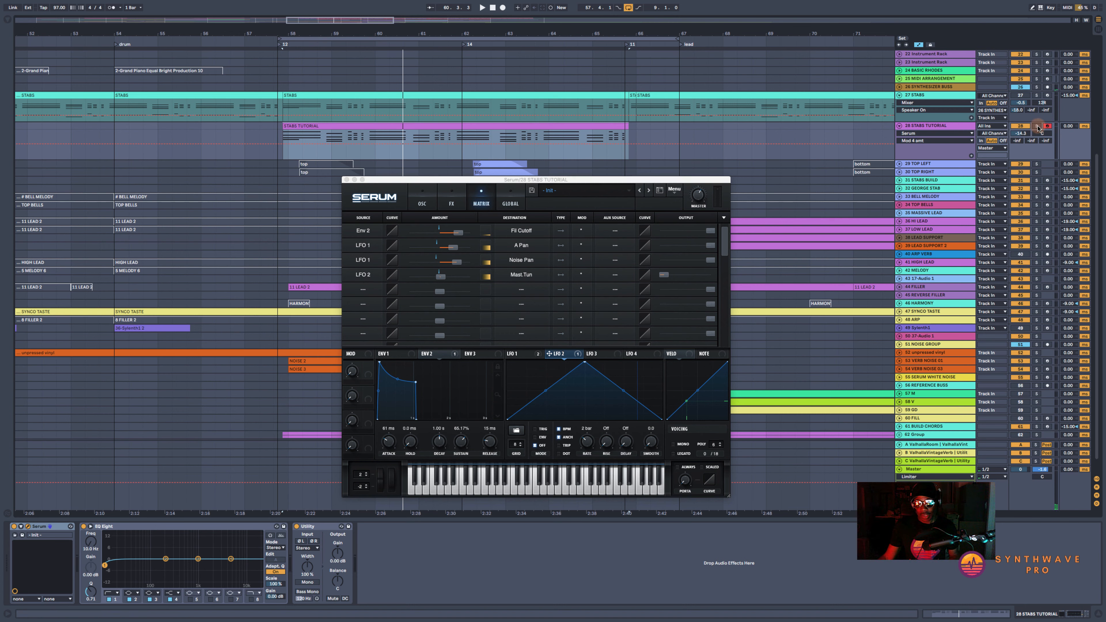
click(1037, 126)
scroll(1038, 127, up, 5)
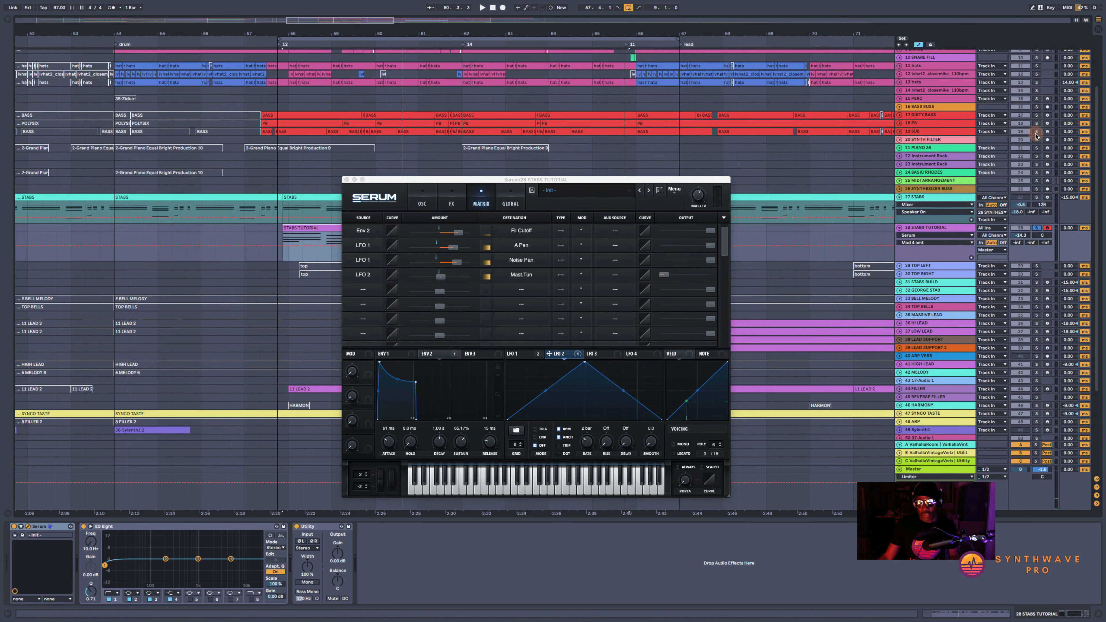
click(1036, 108)
key(space)
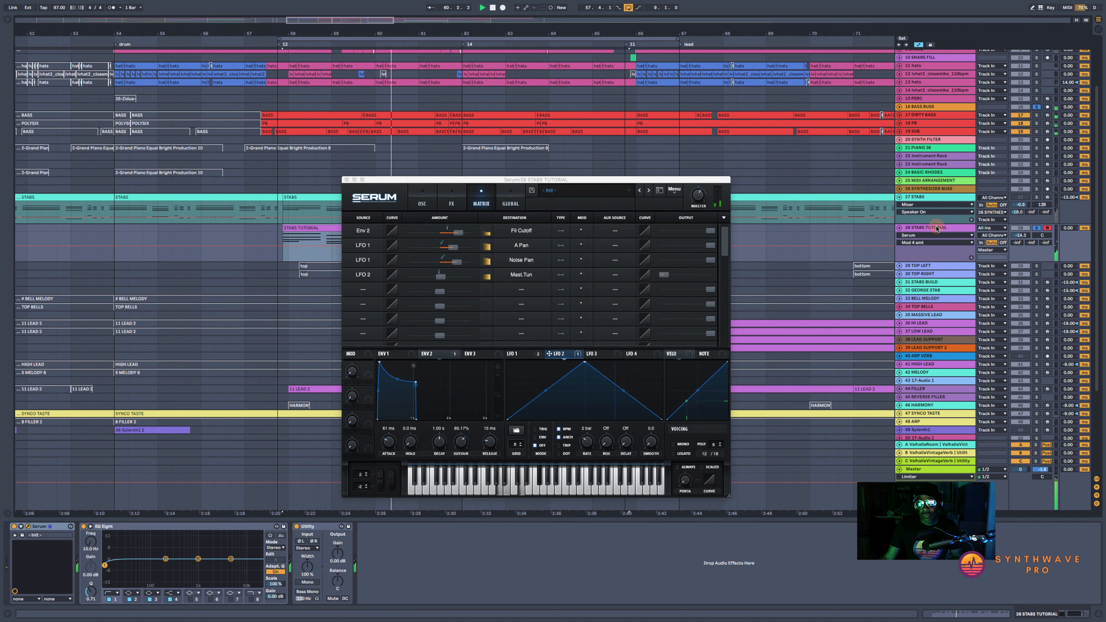
- Raise the STABS TUTORIAL track volume to -12.5 dB while the bass plays
scroll(936, 224, down, 3)
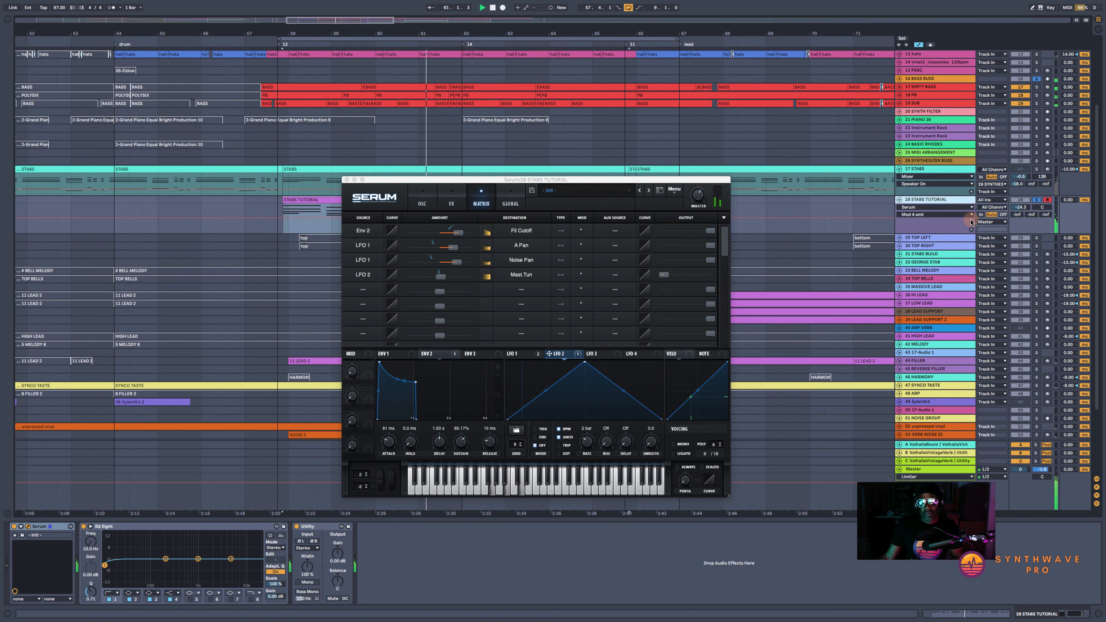
drag(1020, 208, 1021, 207)
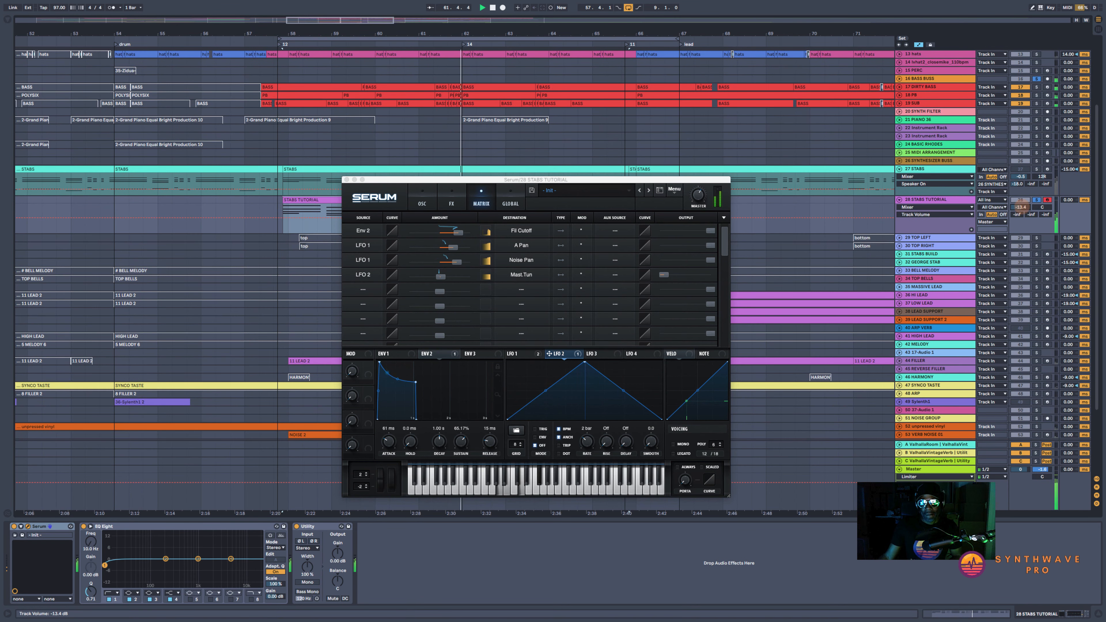
drag(1020, 208, 1021, 207)
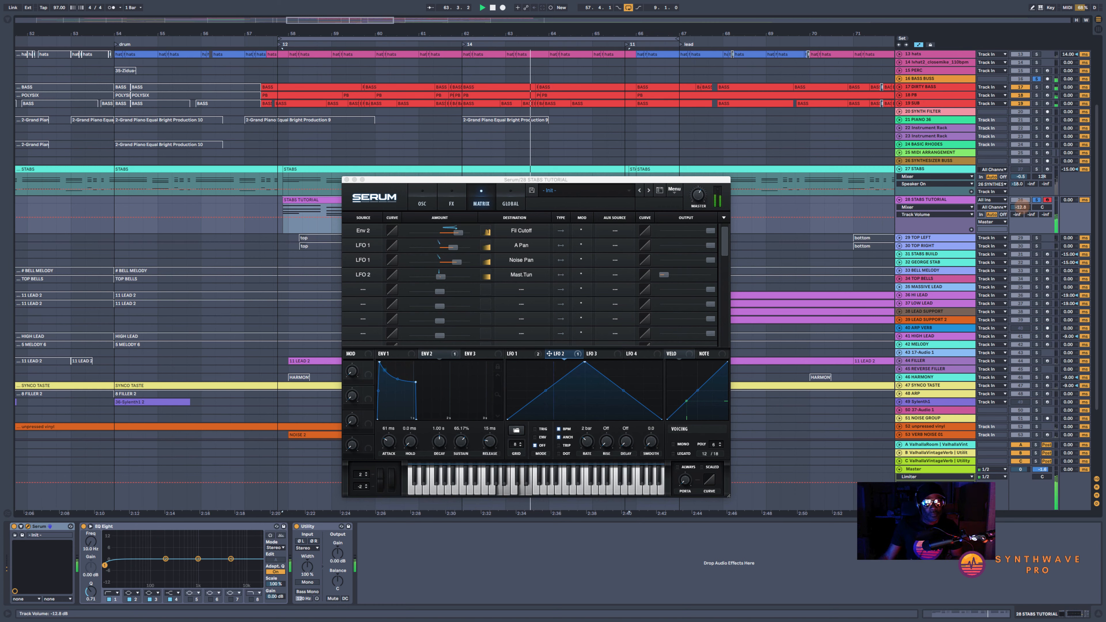
drag(1020, 207, 1020, 207)
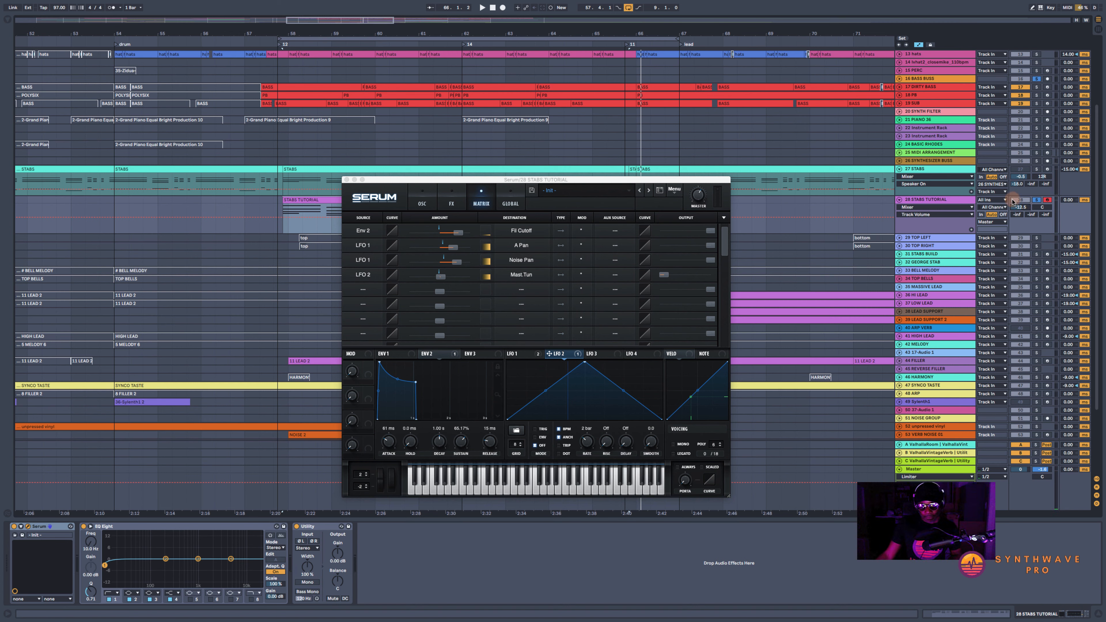
- Take the BASS BUSS out of solo and solo only the STABS TUTORIAL track
click(947, 201)
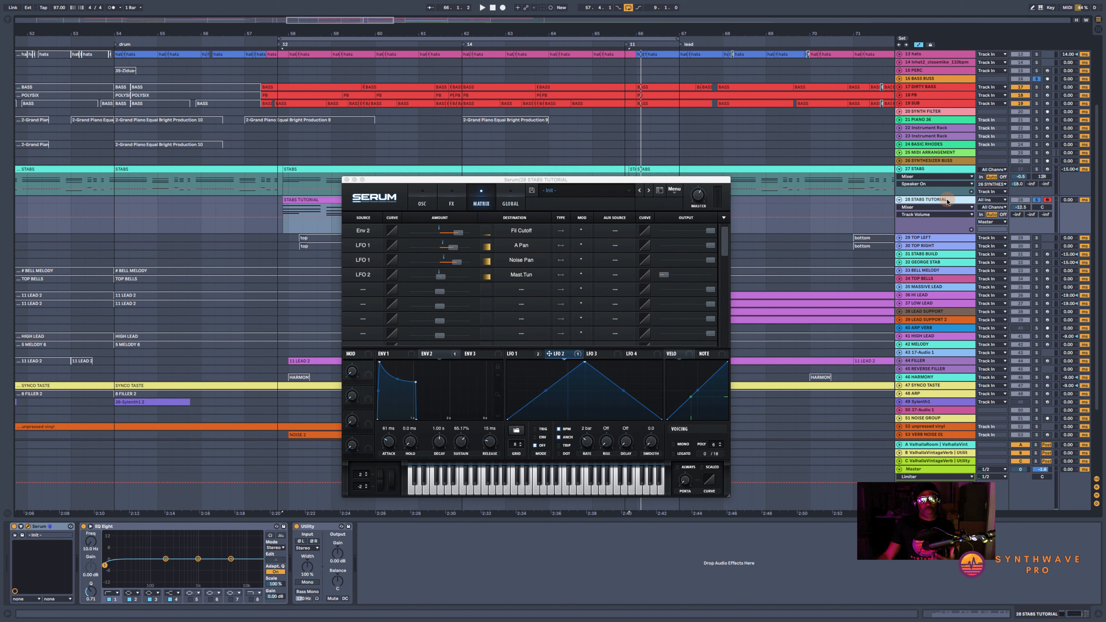
click(1037, 78)
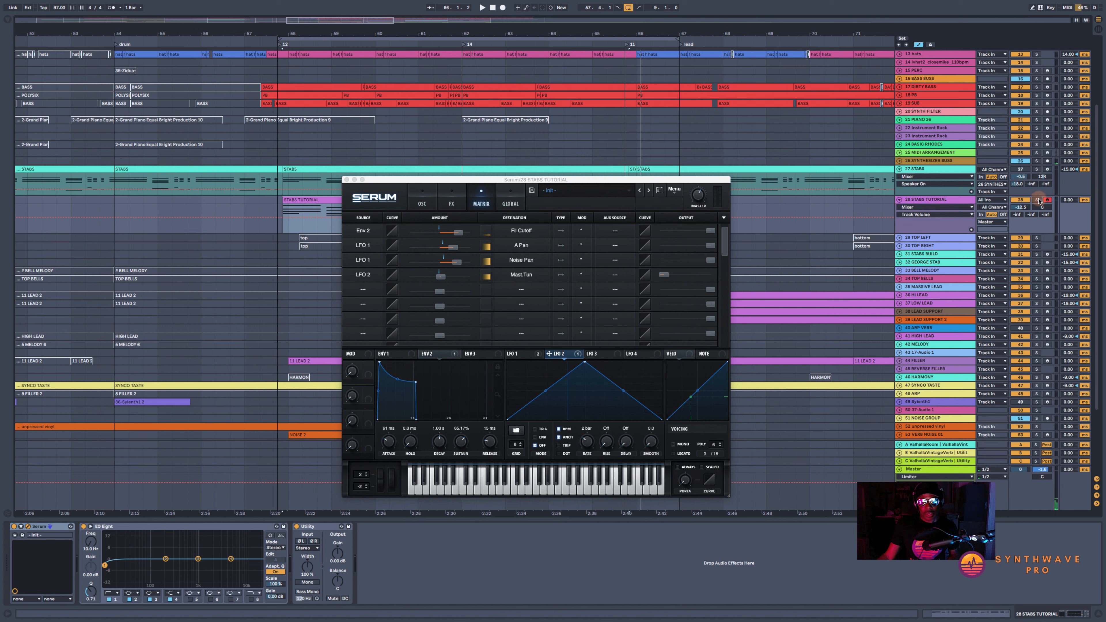
click(1037, 201)
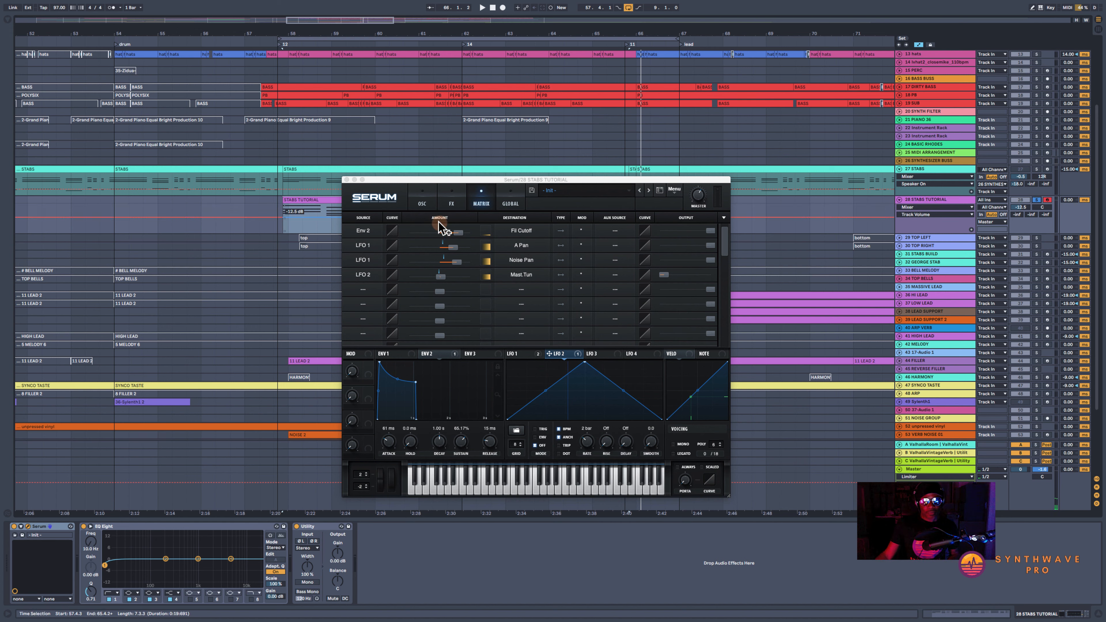
- Group Serum into an Instrument Rack and show the rack's macro controls and chain list
click(418, 203)
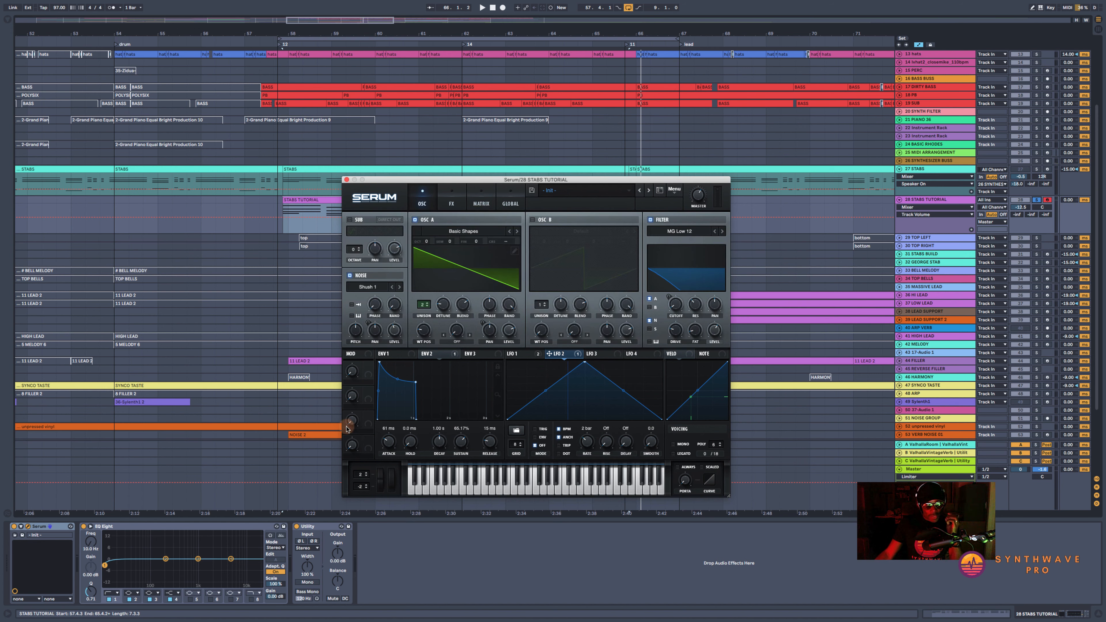
click(48, 527)
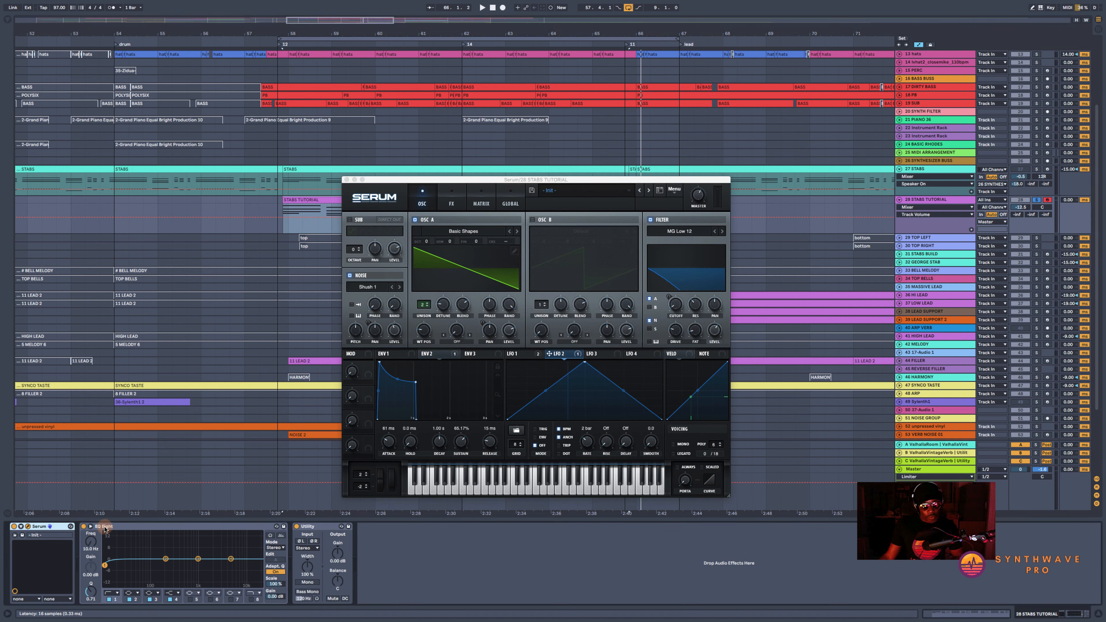
key(ctrl+g)
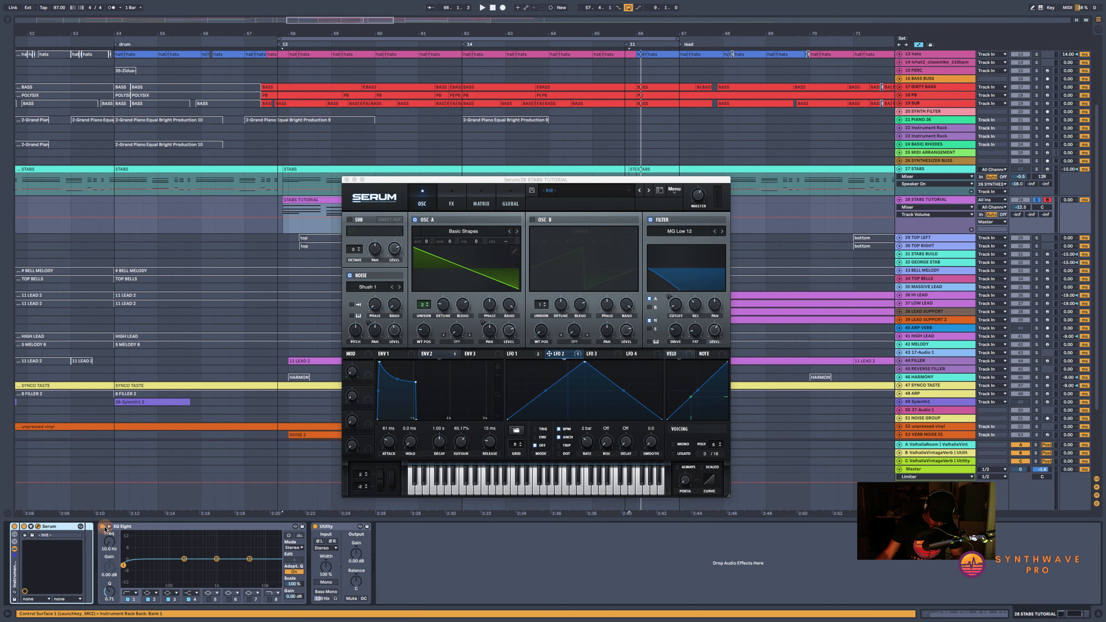
click(12, 543)
click(13, 535)
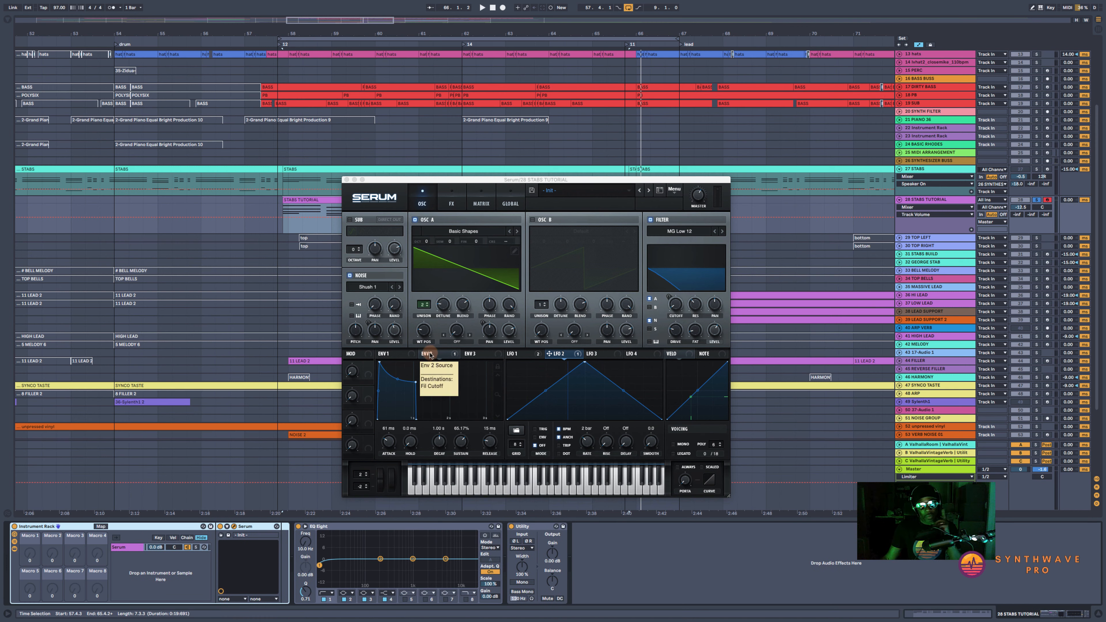
- Set Env 2's decay and sustain to zero, and assign Serum's Macro 1 to the decay under the name ENV DECAY
click(438, 356)
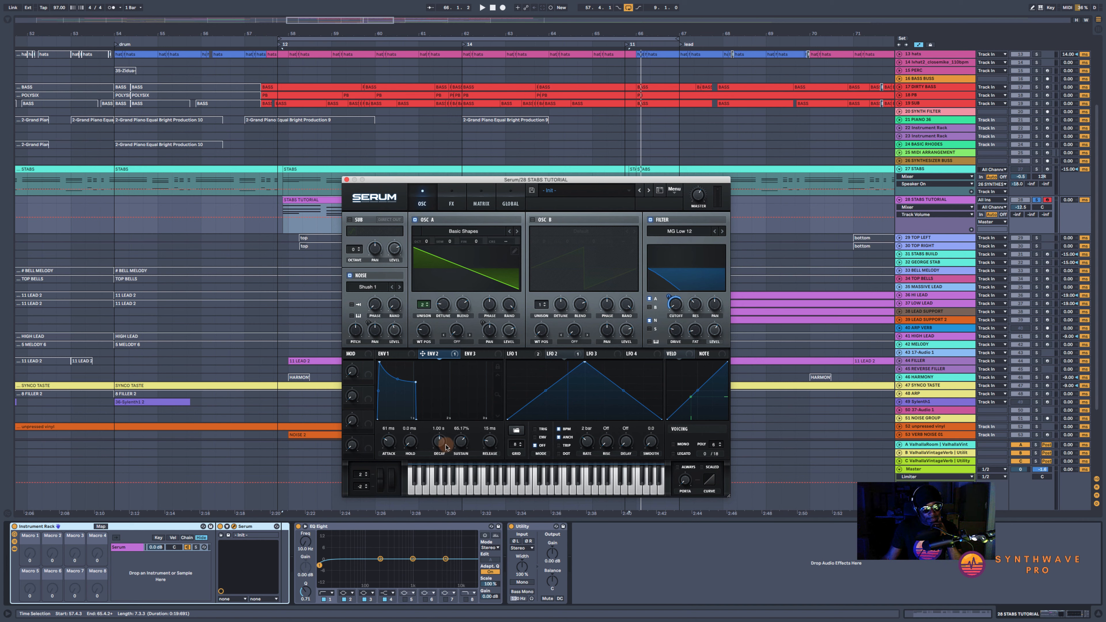
drag(440, 446, 471, 548)
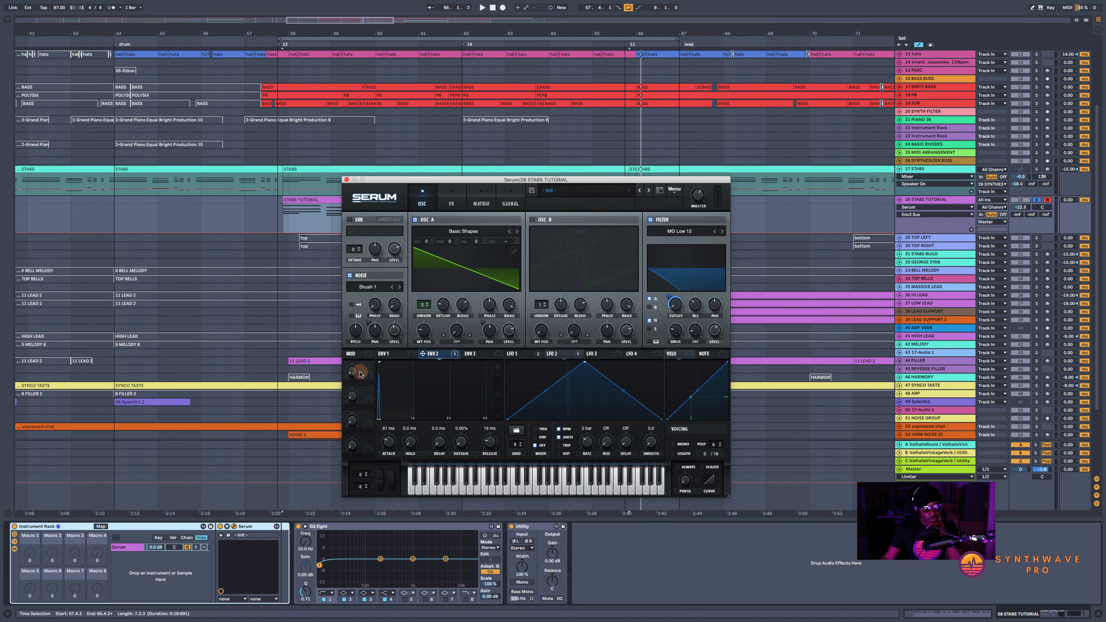
drag(353, 372, 435, 447)
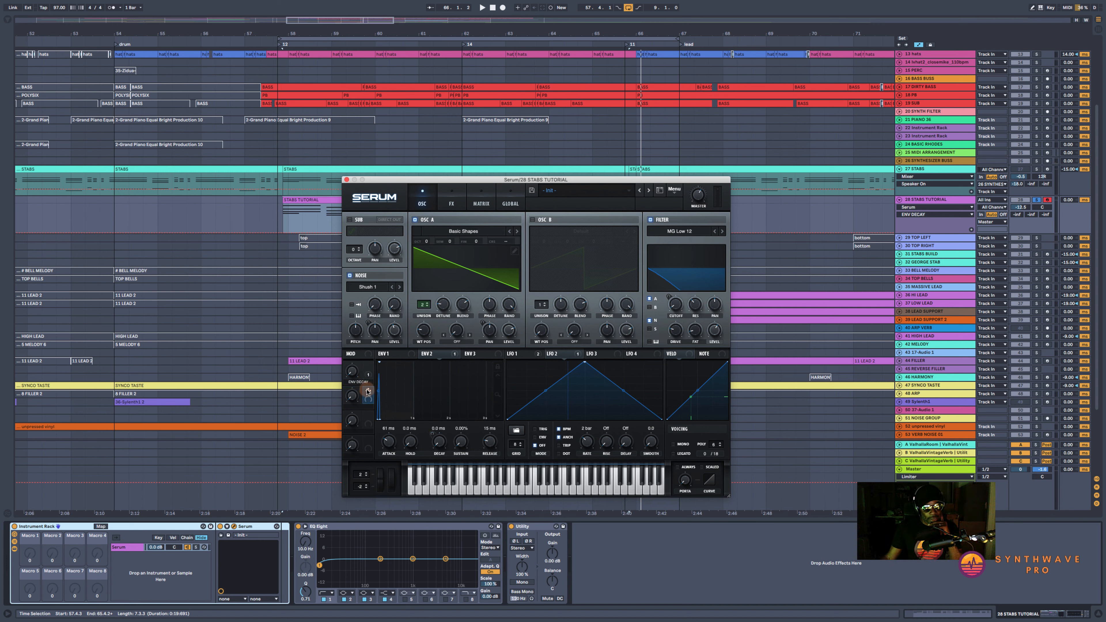
- Assign Serum's Macro 2 to Env 2's sustain and name the macro ENV SUS
drag(370, 389, 460, 443)
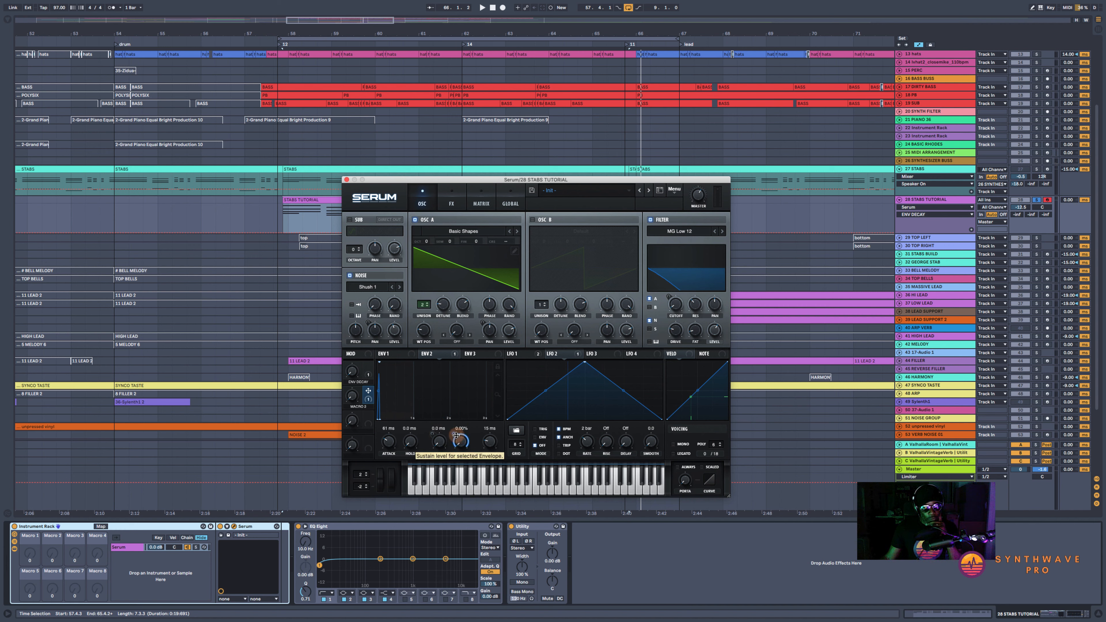
double_click(363, 407)
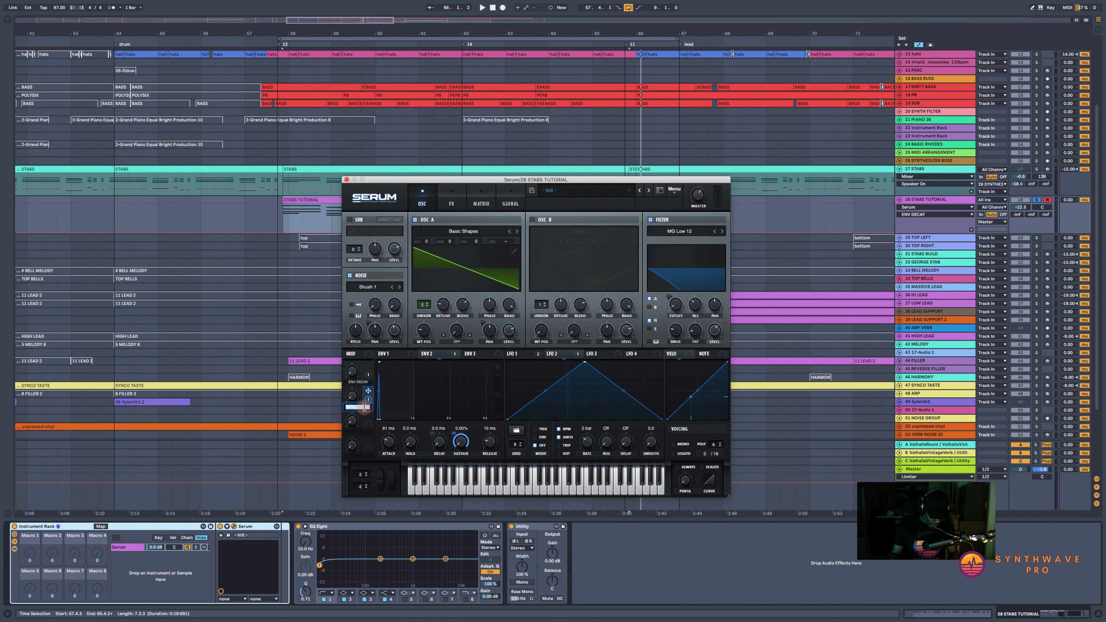
text(ENV SU)
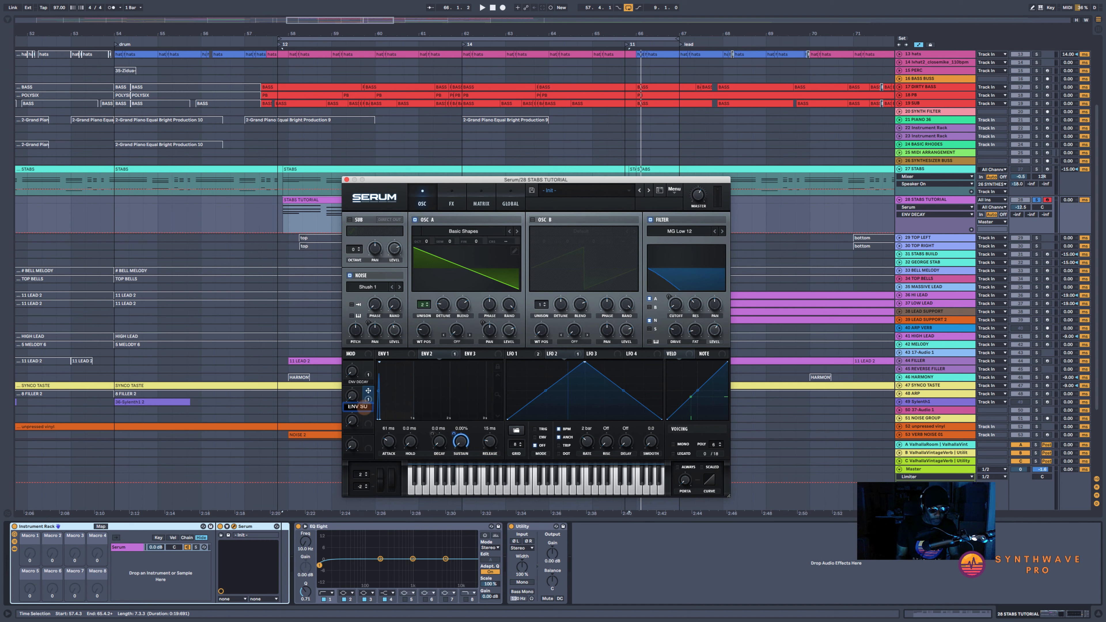
text(S)
key(Return)
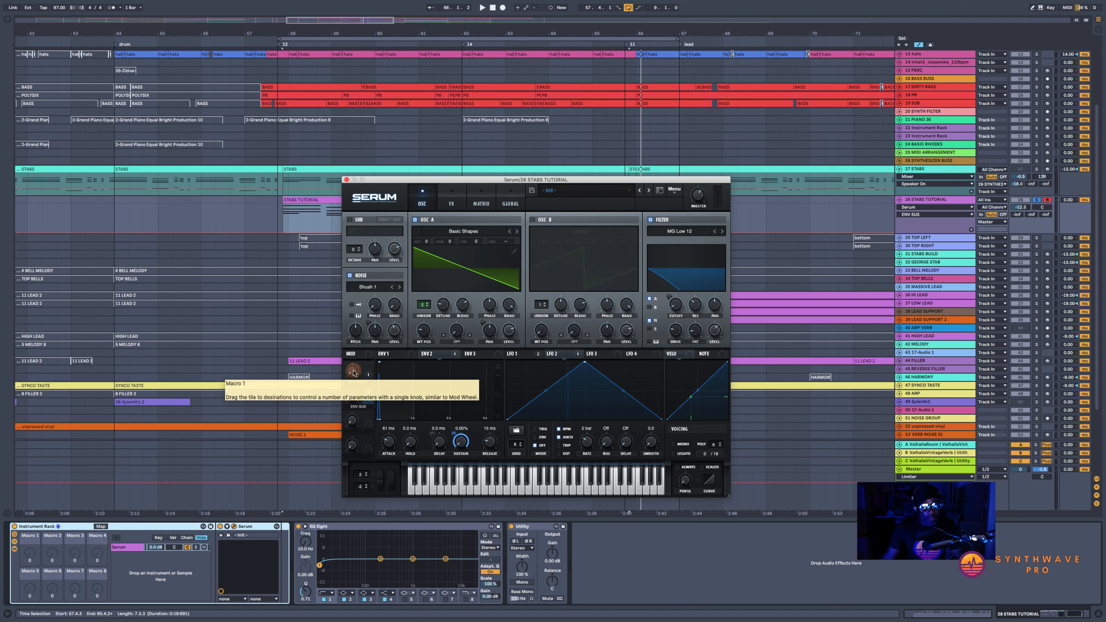
- Expose Serum's ENV DECAY and ENV SUS macros as configured parameters on its plug-in device
click(227, 529)
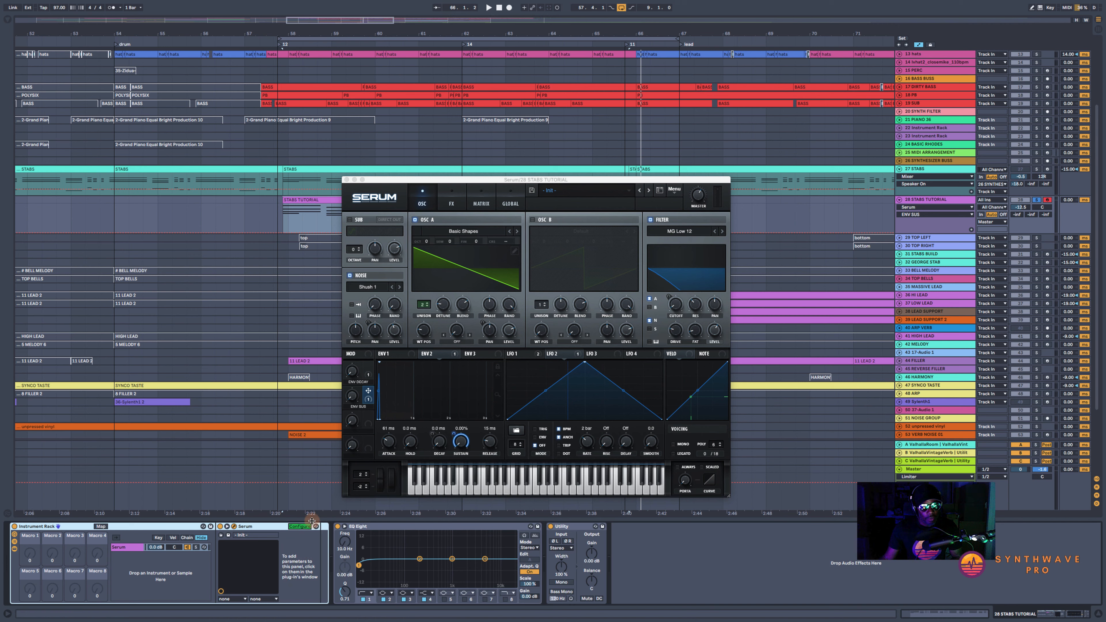
click(353, 370)
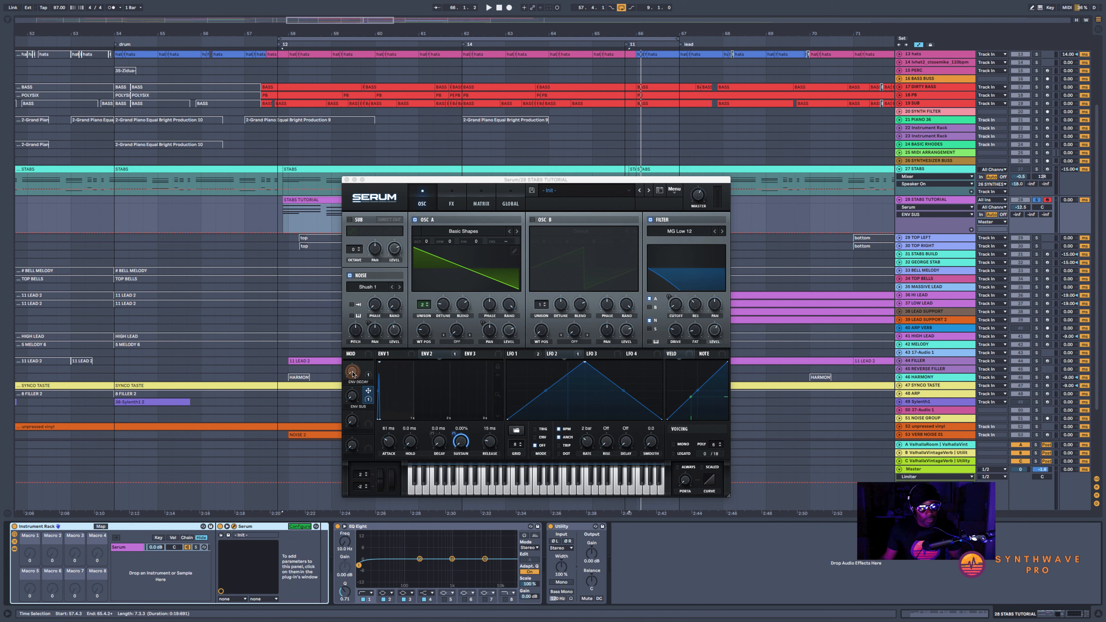
click(351, 394)
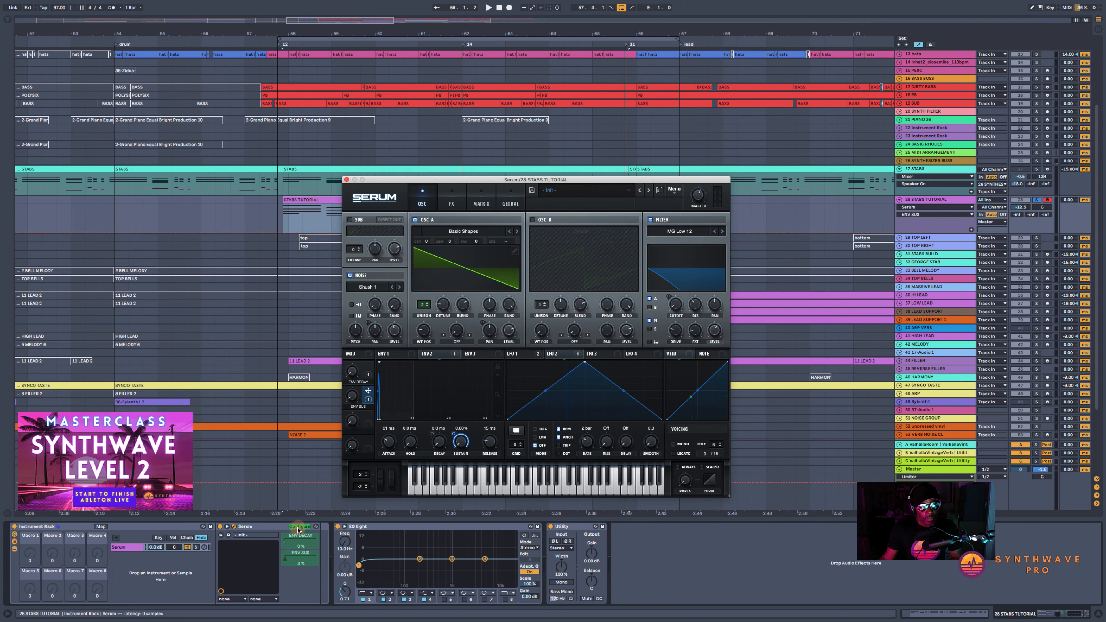
- Map the ENV DECAY parameter to the rack's Macro 1 and colour that macro blue
click(287, 542)
right_click(284, 545)
click(308, 492)
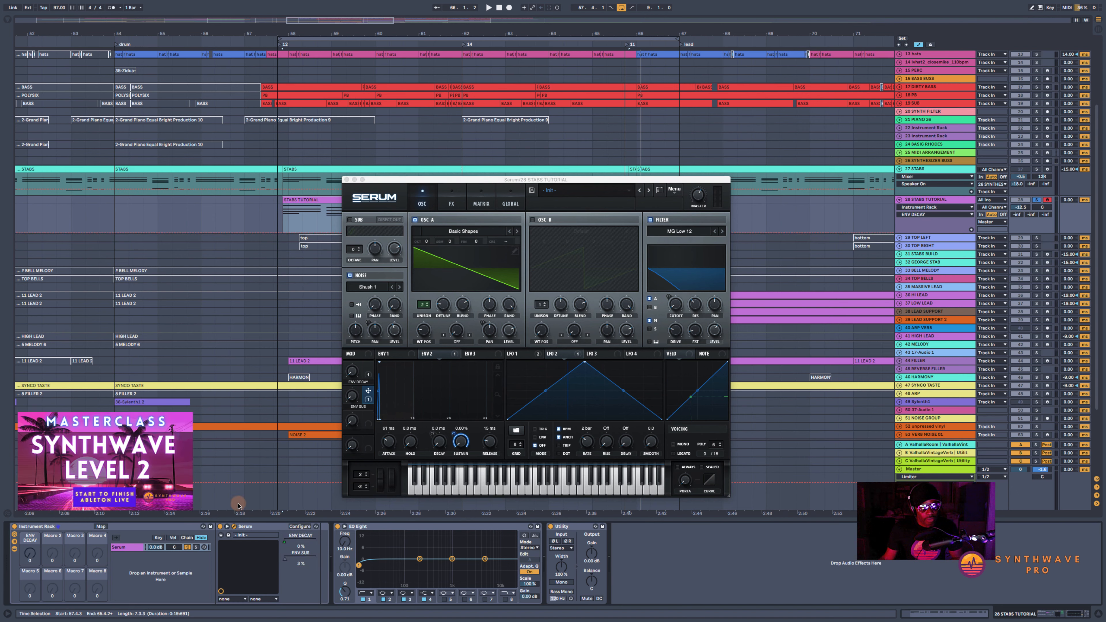
right_click(33, 541)
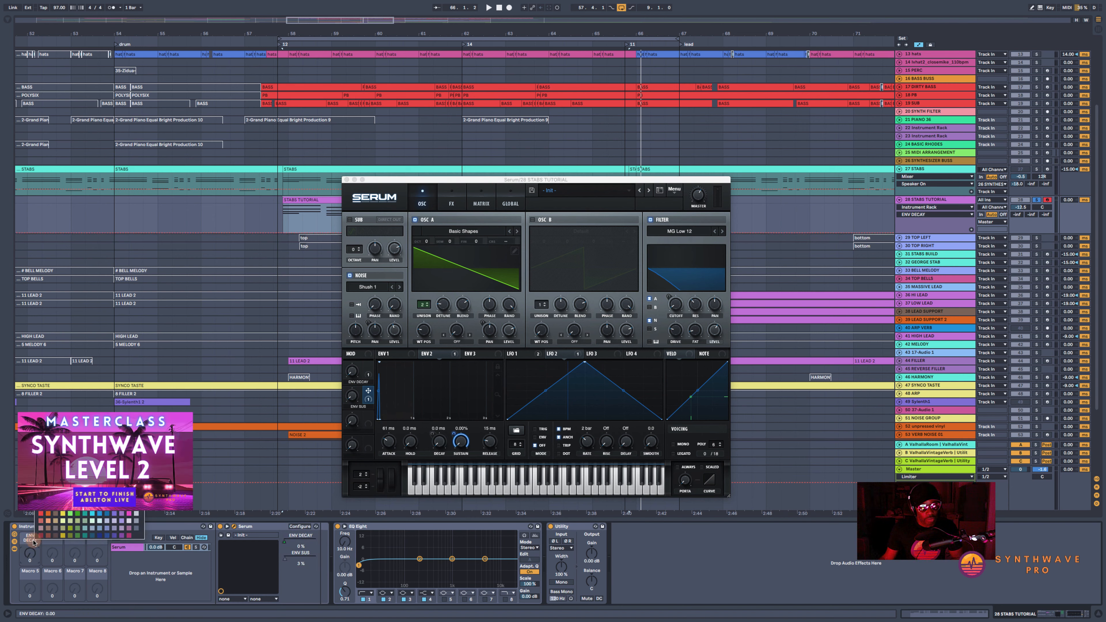
click(99, 513)
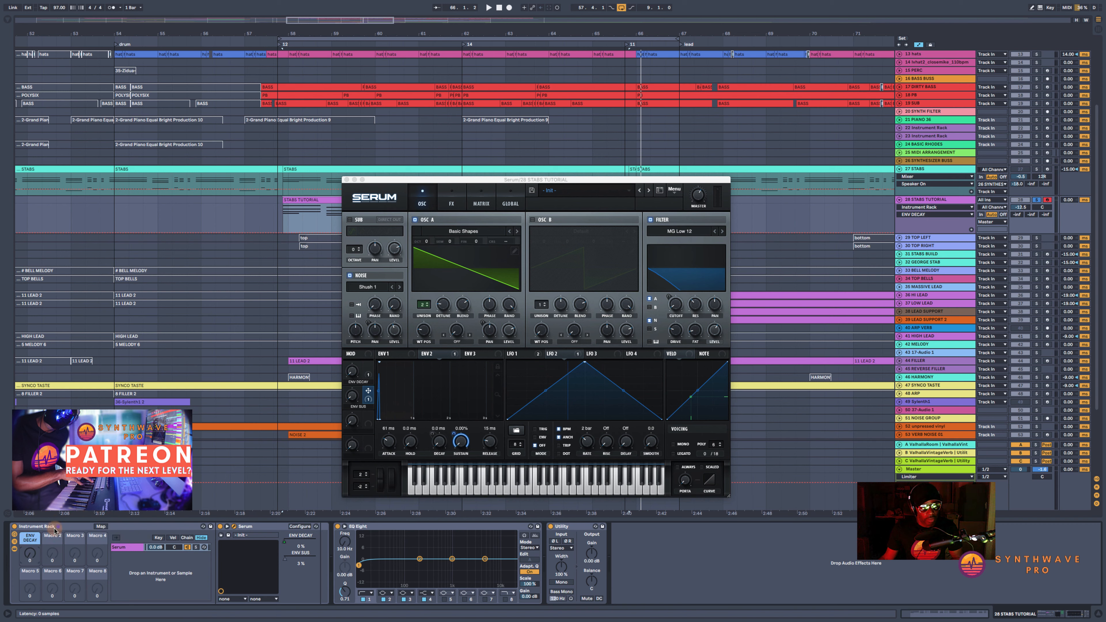
- Map the ENV SUS parameter to the rack's Macro 2 and colour that macro yellow
right_click(294, 560)
click(317, 523)
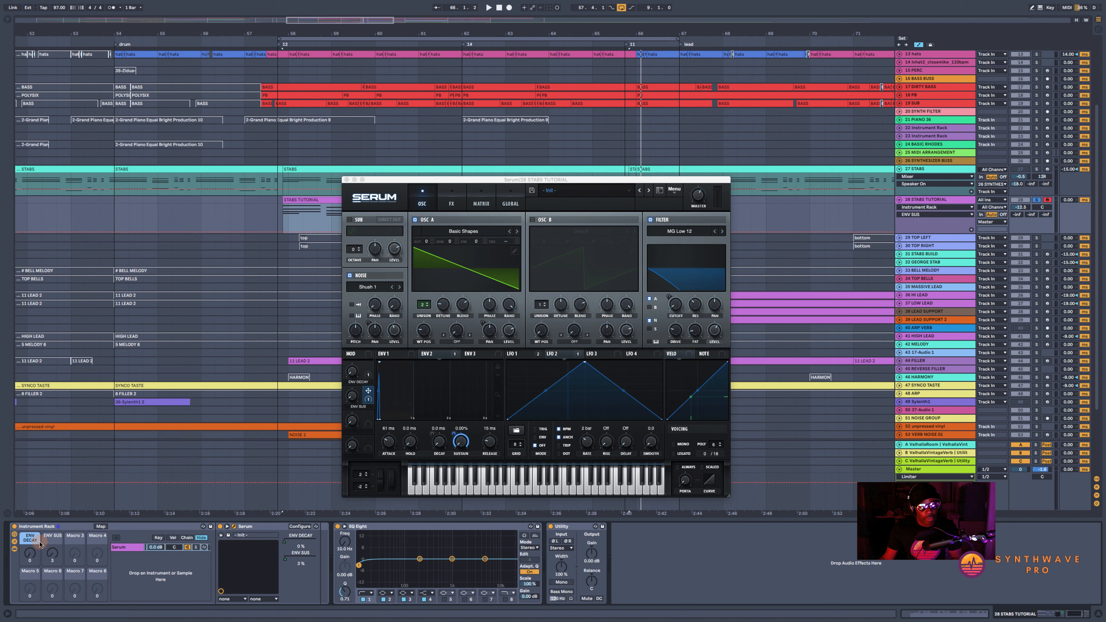
right_click(47, 541)
click(76, 510)
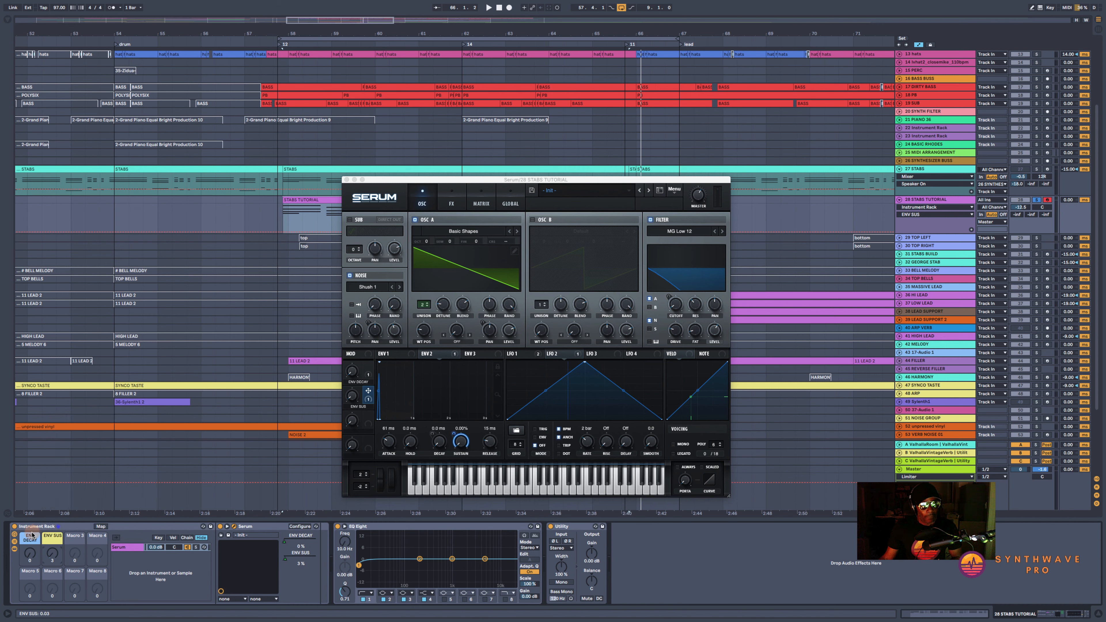
- Play the stabs while raising the rack's ENV DECAY macro to 67 and ENV SUS to 68
click(124, 550)
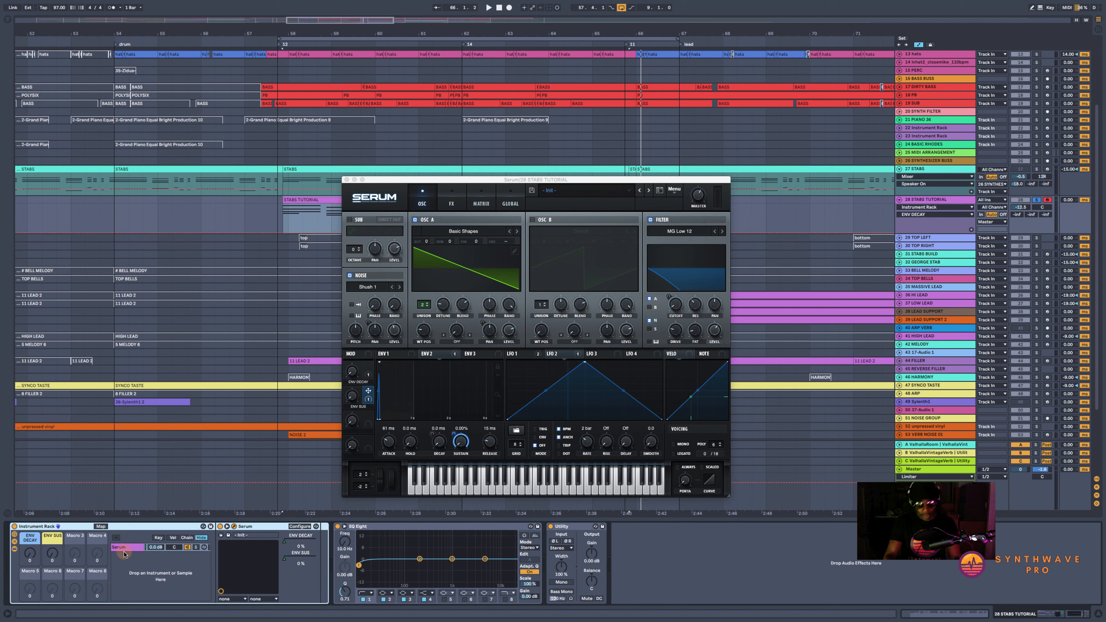
key(space)
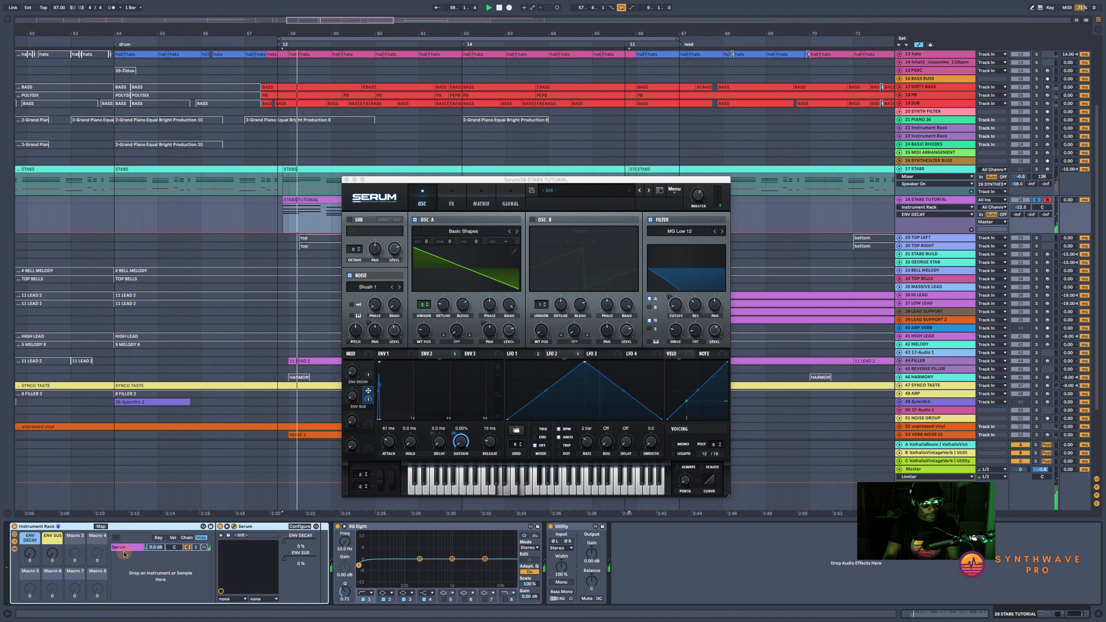
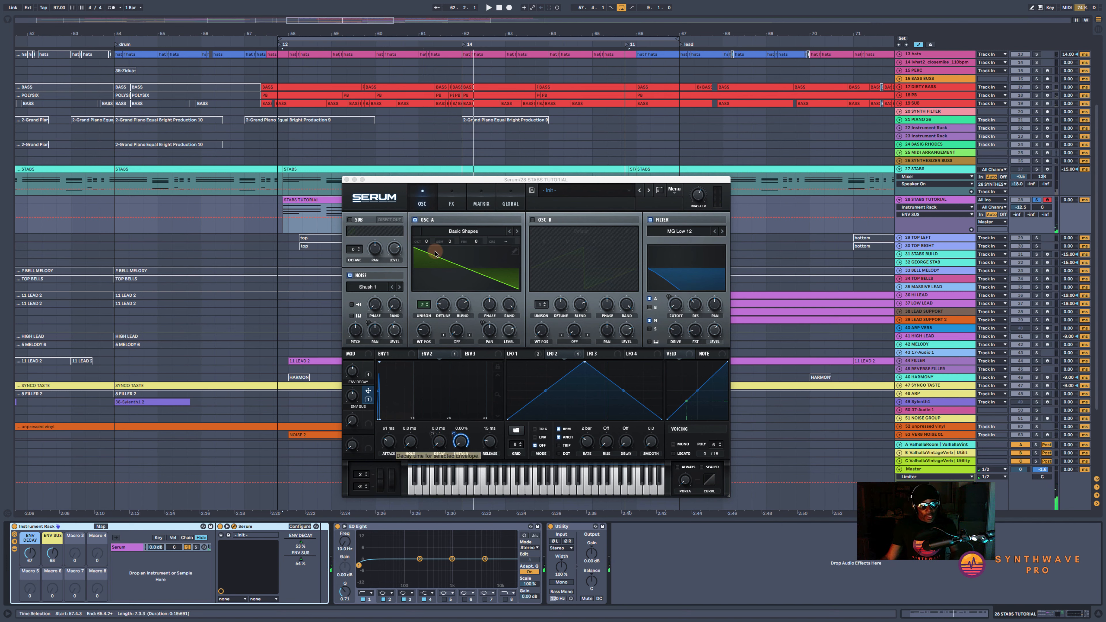
- Assign Serum's Macro 3 to the Chorus effect's mix, check the routing in the matrix, and name the macro CHORUS
click(452, 204)
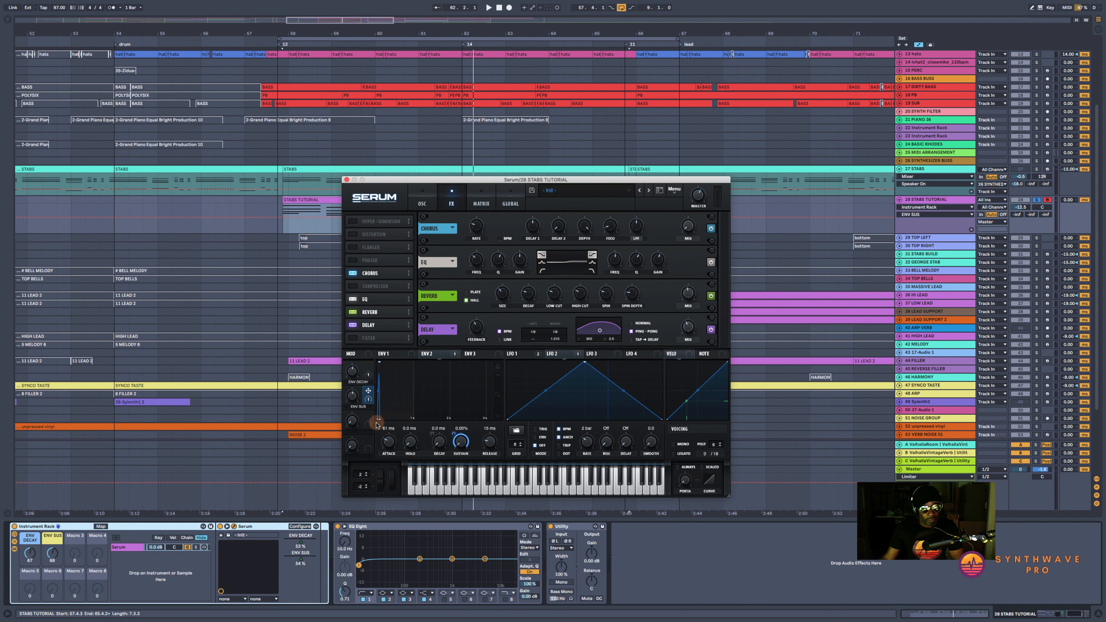
drag(368, 417, 681, 230)
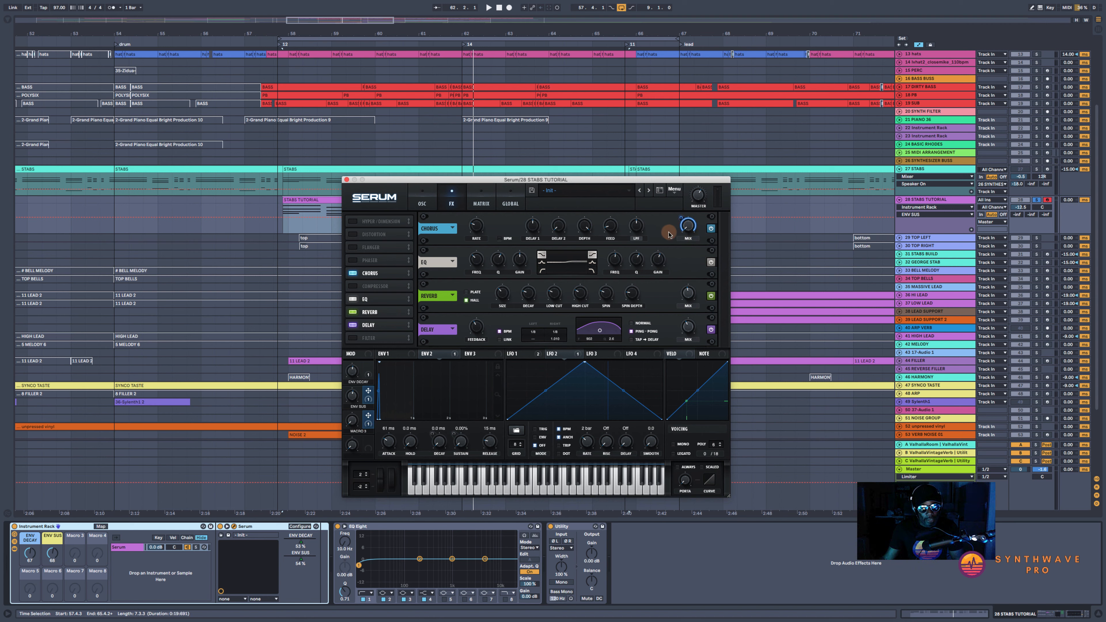
click(482, 204)
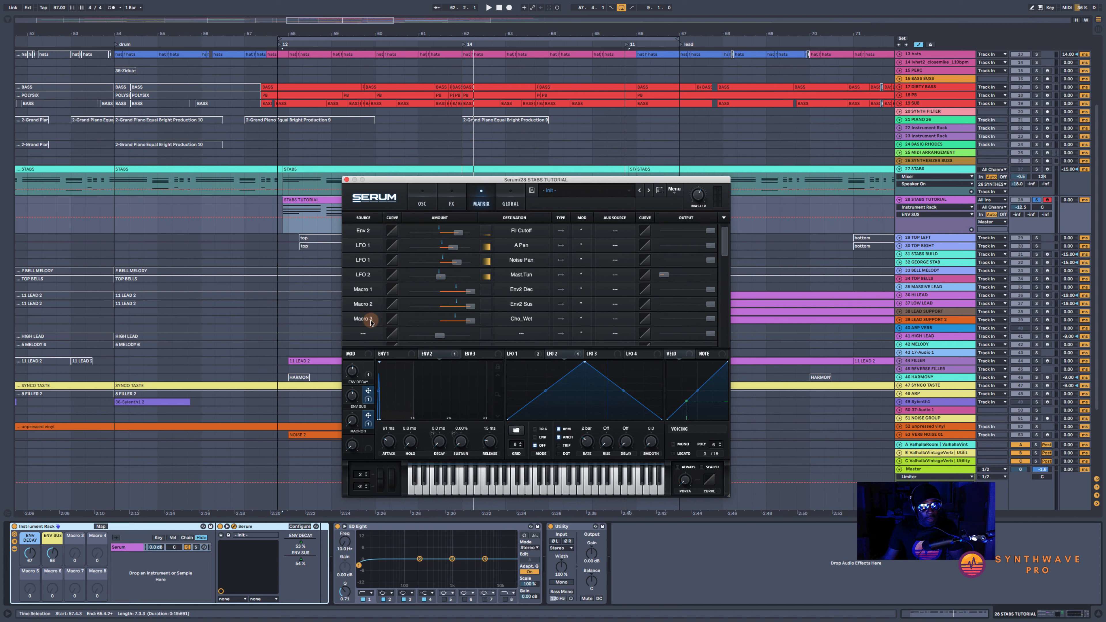
click(562, 322)
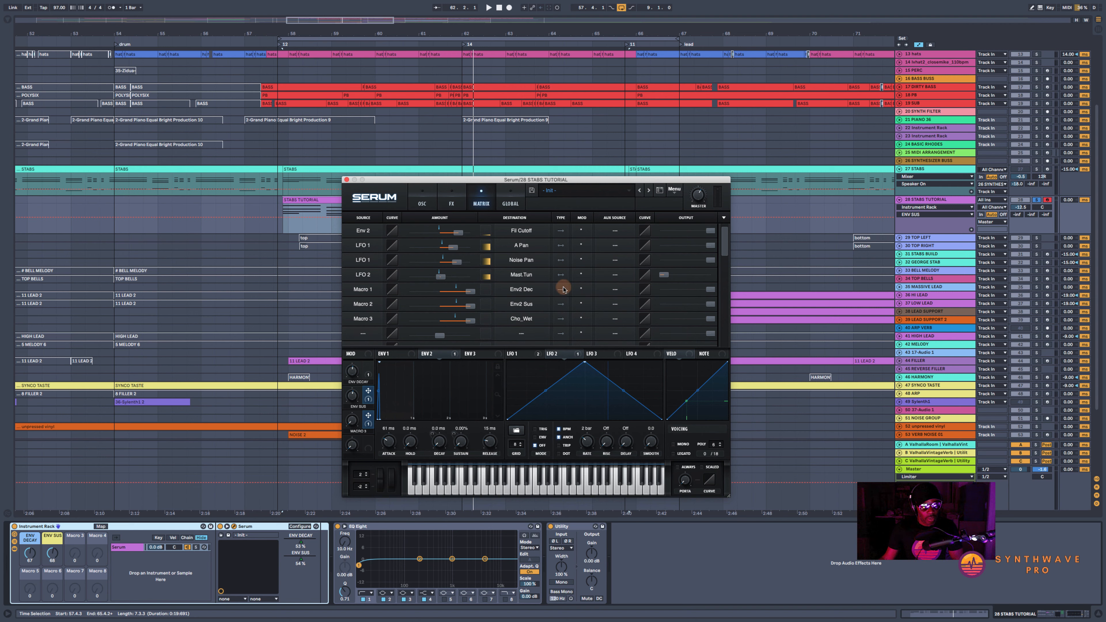
click(451, 202)
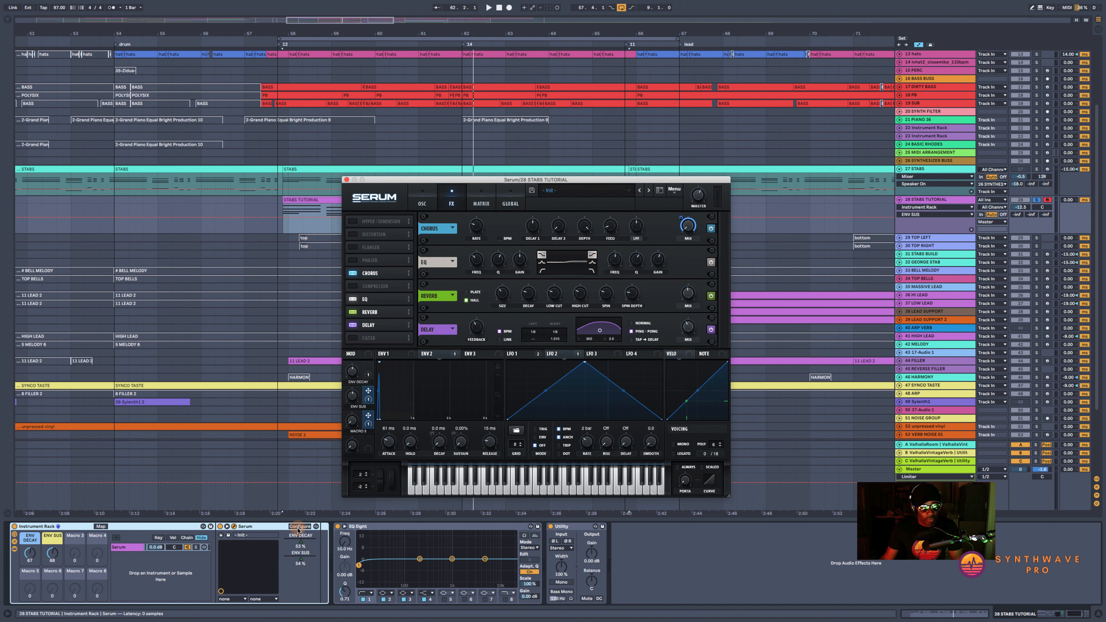
text(CHORUS)
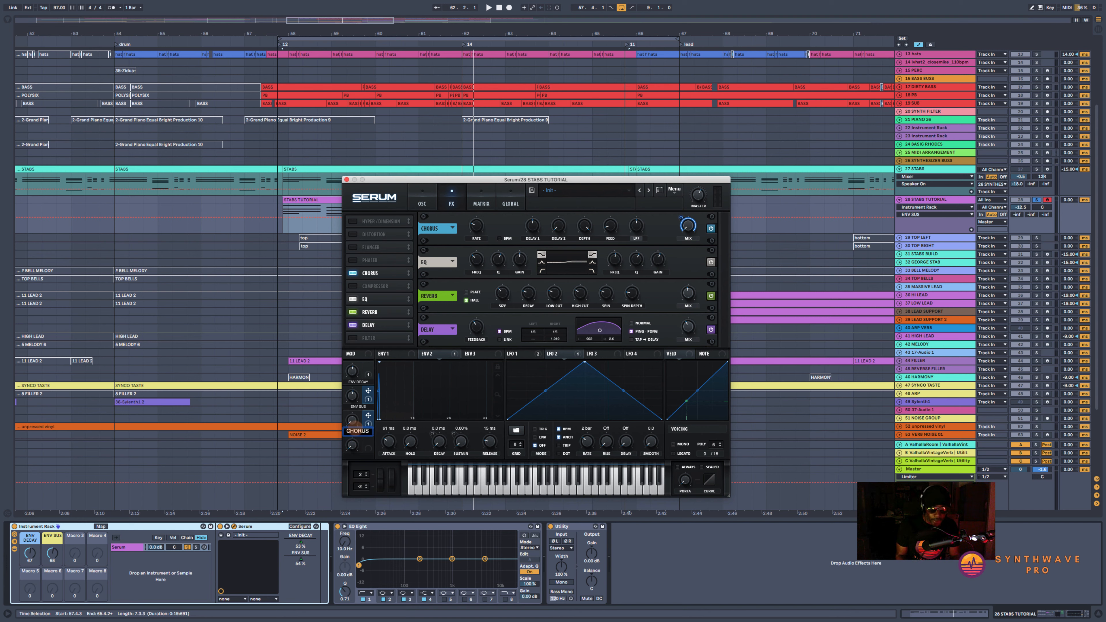
key(Return)
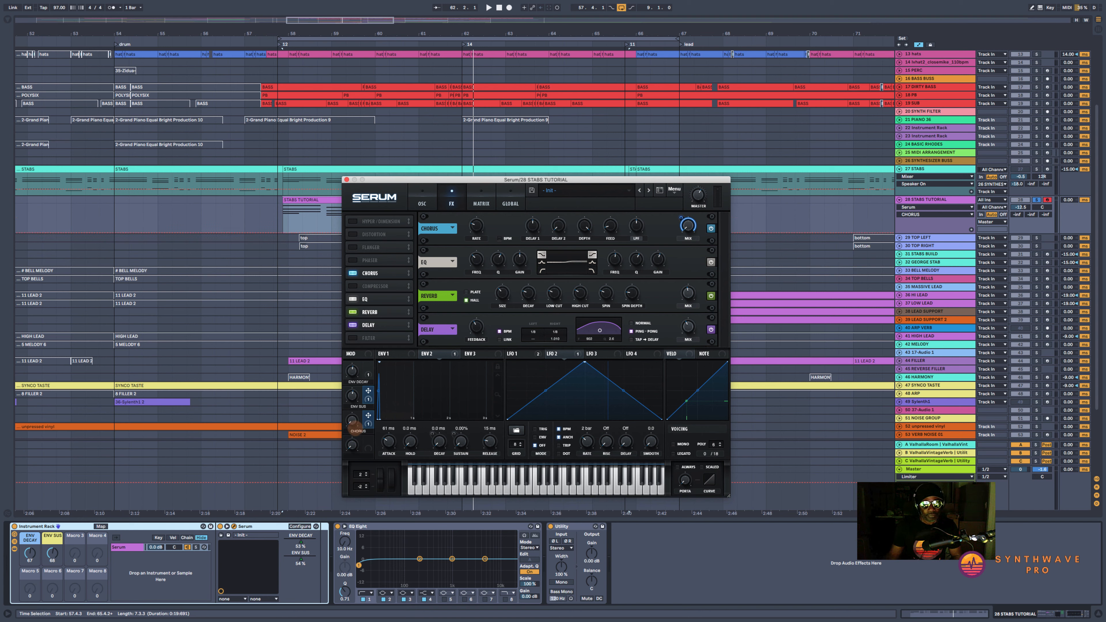
- Add the CHORUS macro to the Serum device's configured parameters and map it to the rack's Macro 3
click(299, 527)
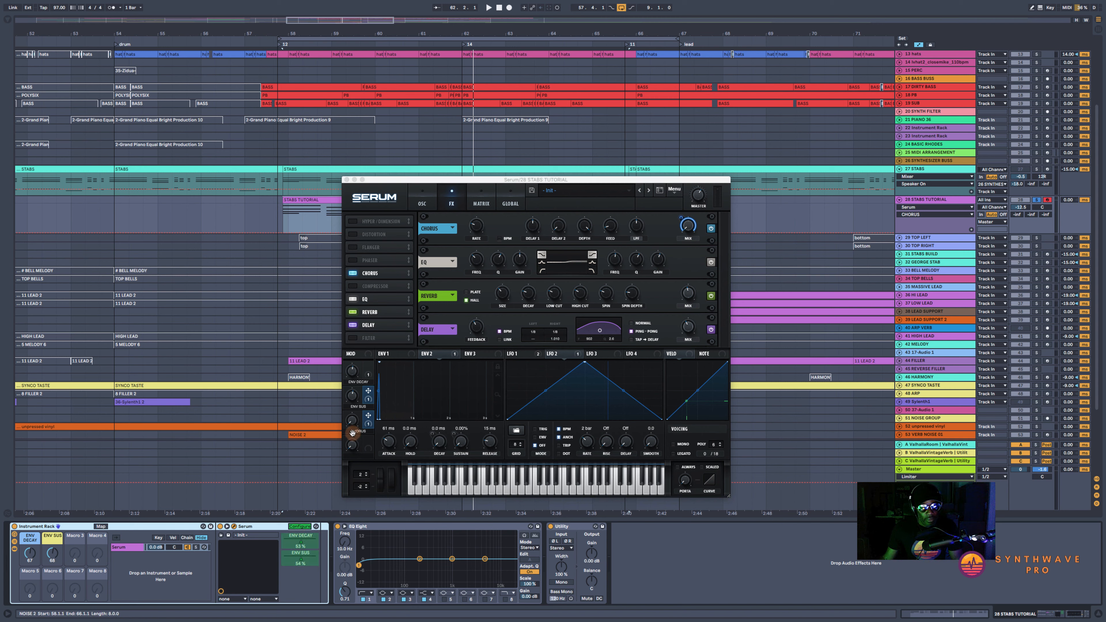
drag(352, 423, 353, 421)
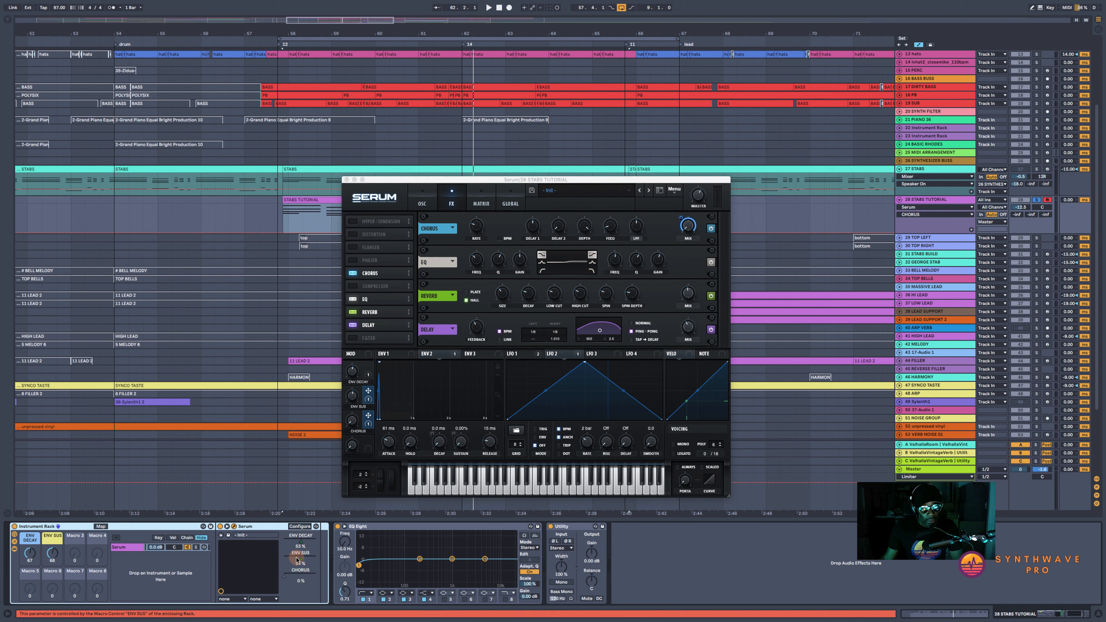
right_click(289, 577)
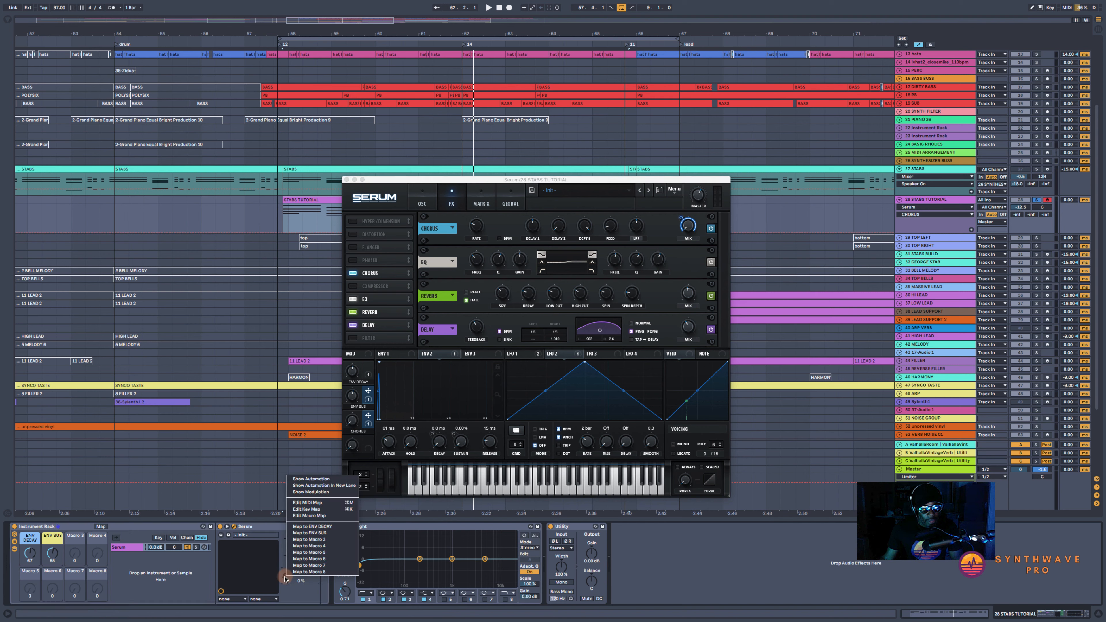
click(313, 540)
- Colour the rack's CHORUS macro light red and sweep it upward while the section plays to audition the chorus
right_click(75, 539)
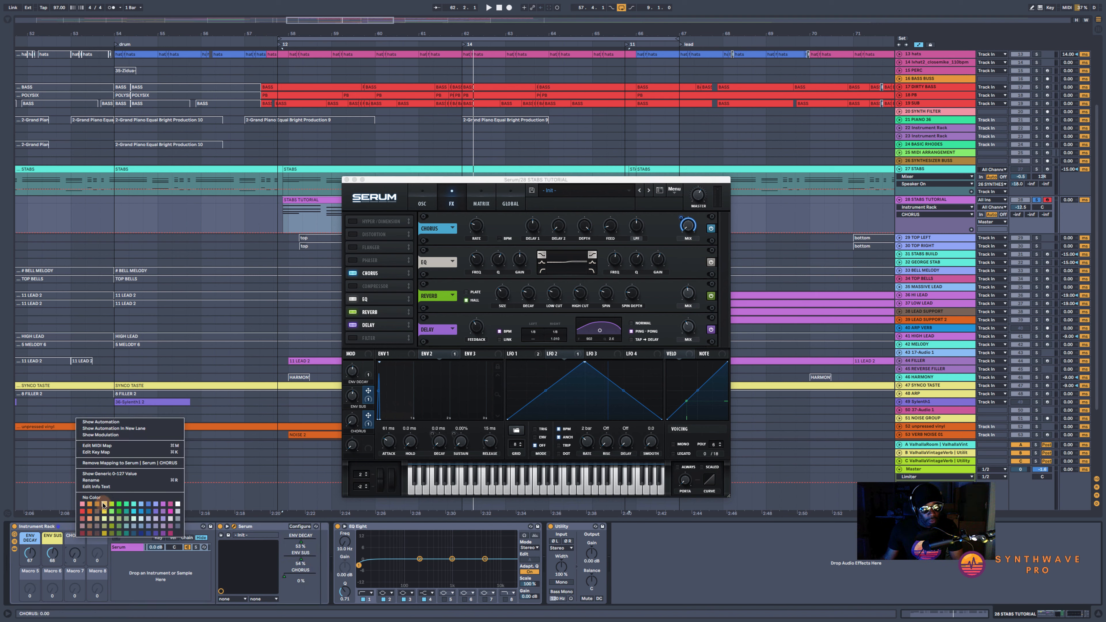
click(81, 505)
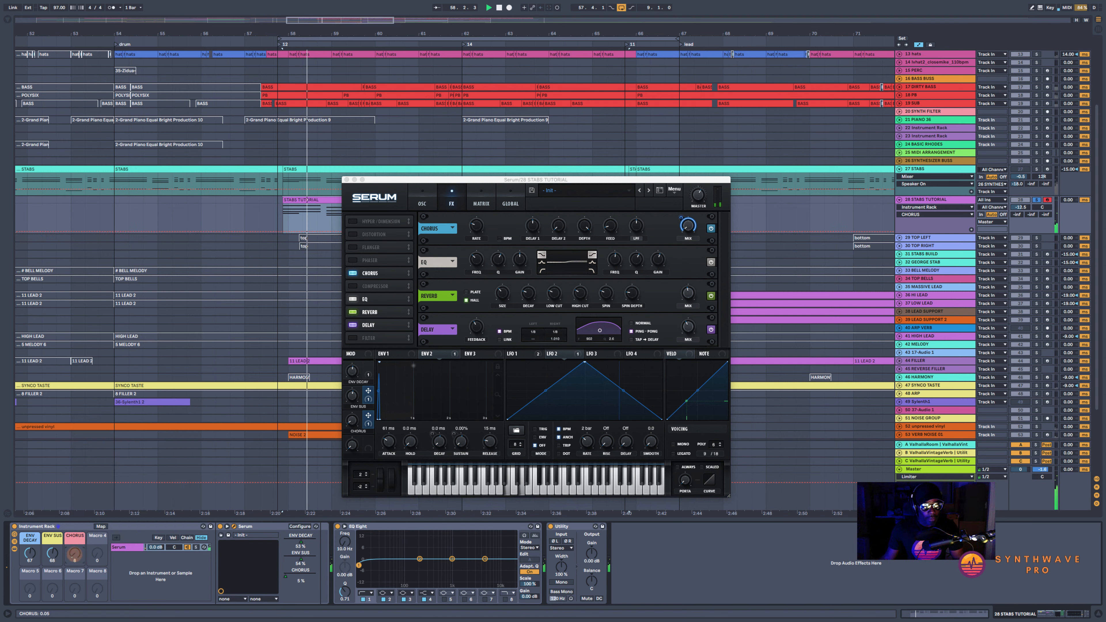
drag(75, 554, 75, 522)
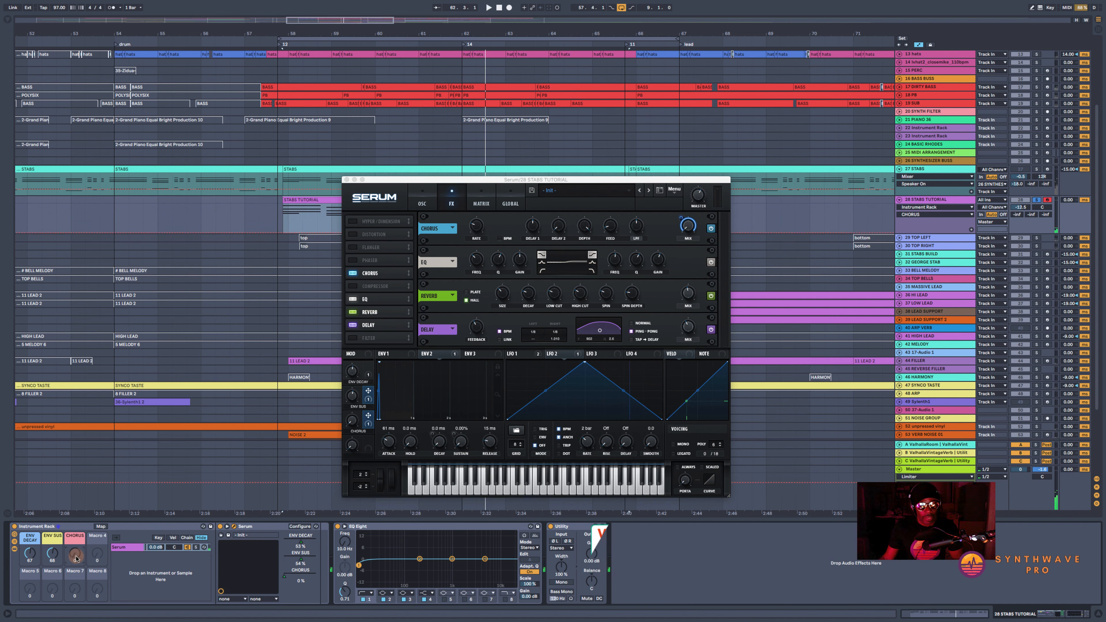
- Move the Serum window off the STABS TUTORIAL notes and raise the CHORUS automation to 118 over the long stab at bar 60
click(439, 442)
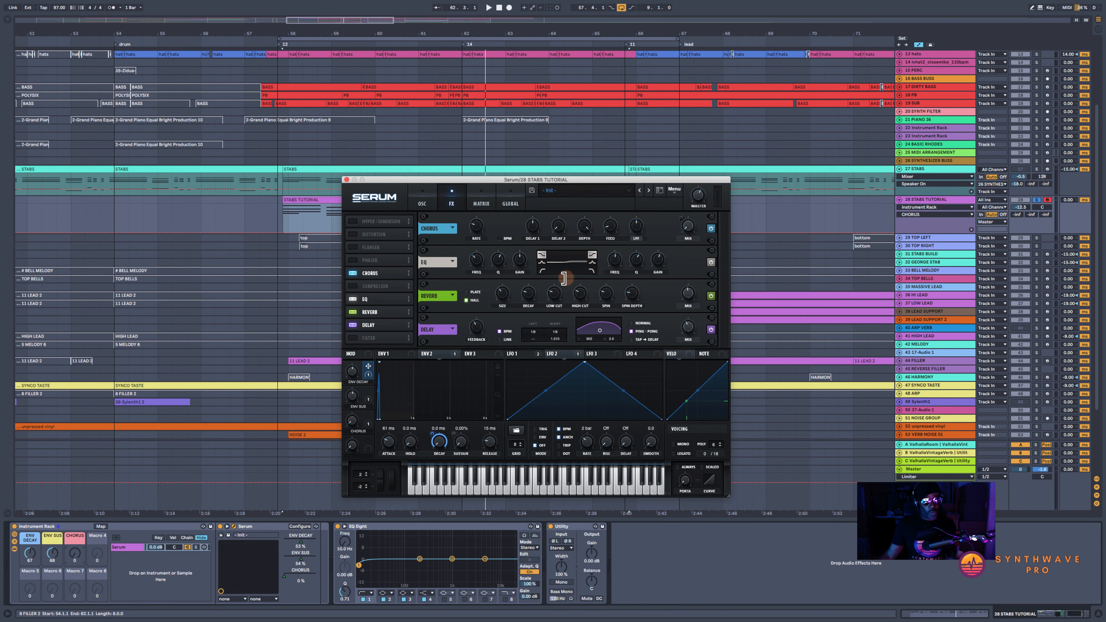
drag(518, 179, 708, 277)
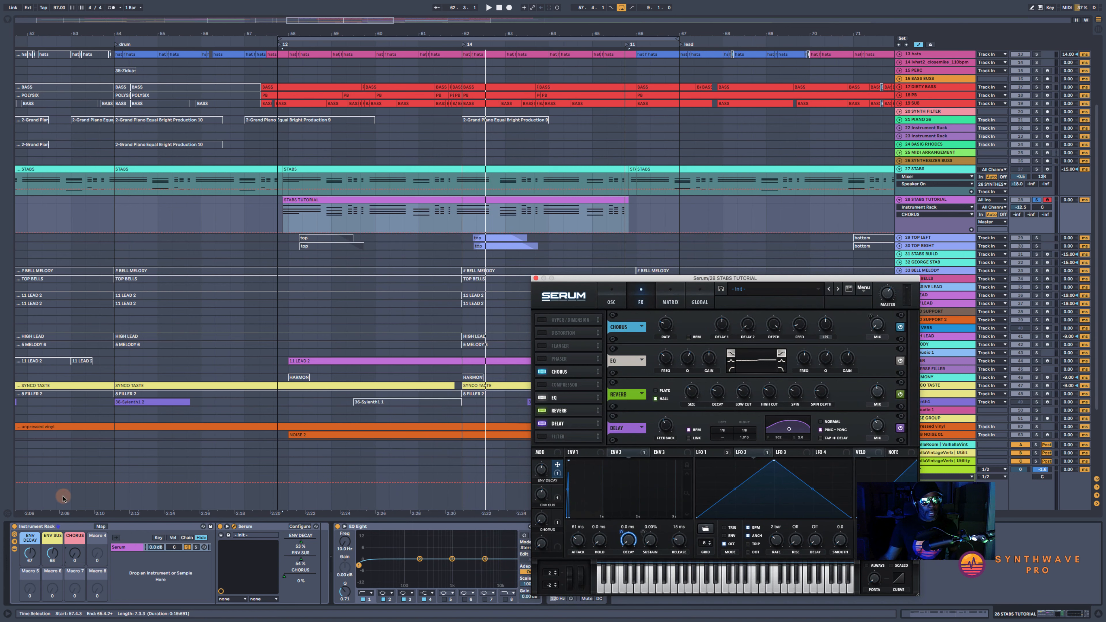
click(74, 556)
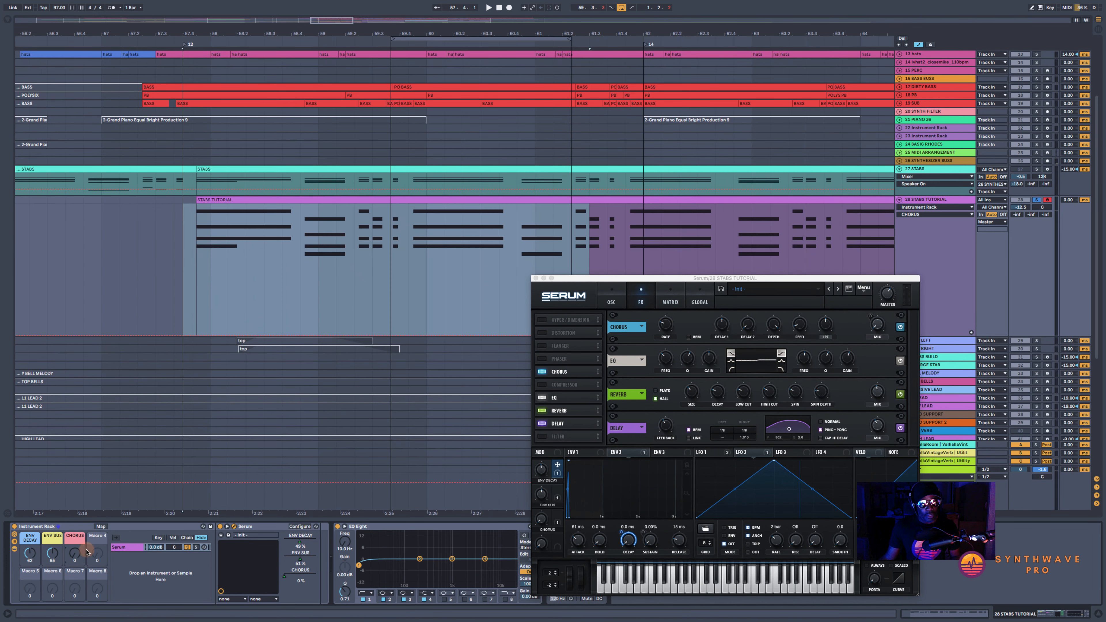
click(415, 303)
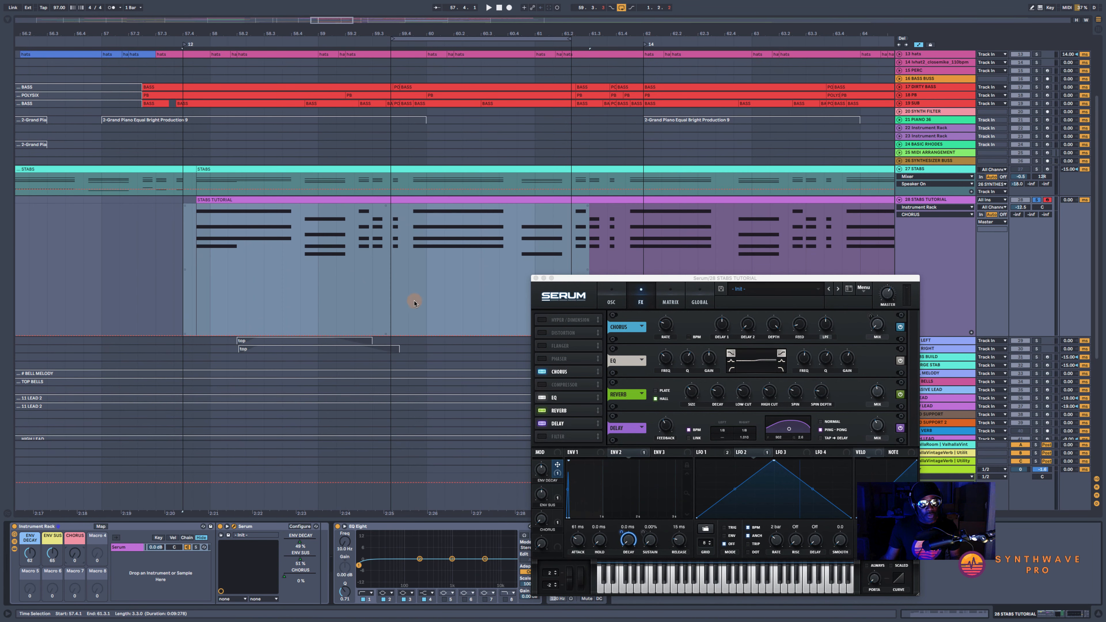
drag(423, 290, 508, 292)
drag(480, 333, 480, 289)
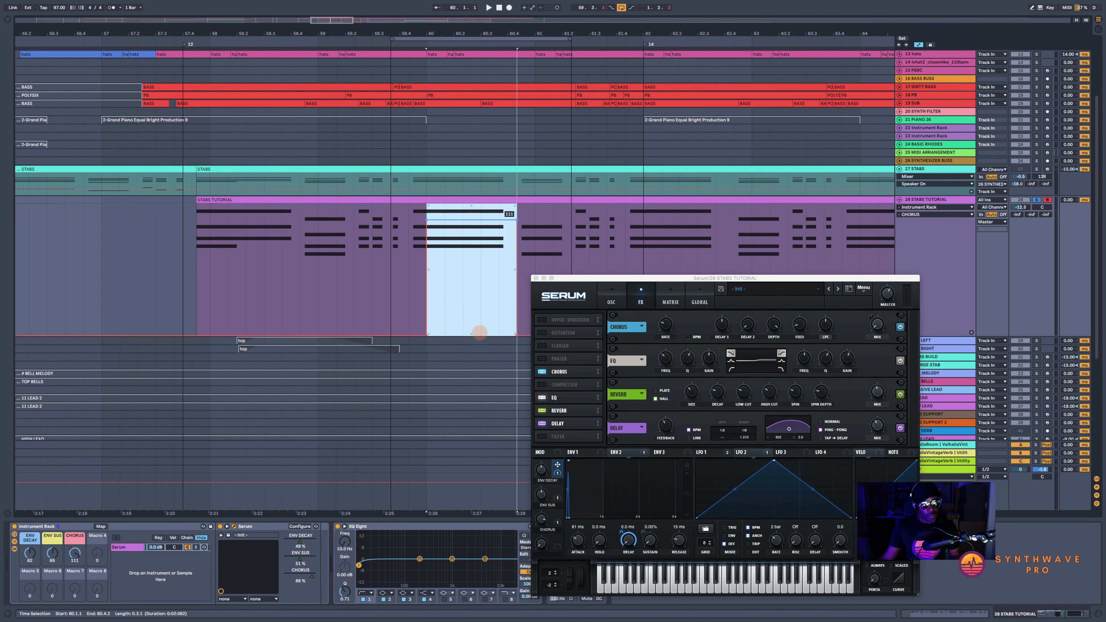
- Shape the rise of the CHORUS automation into a curved ramp starting ahead of bar 60, and play it back
click(403, 240)
drag(444, 37, 392, 219)
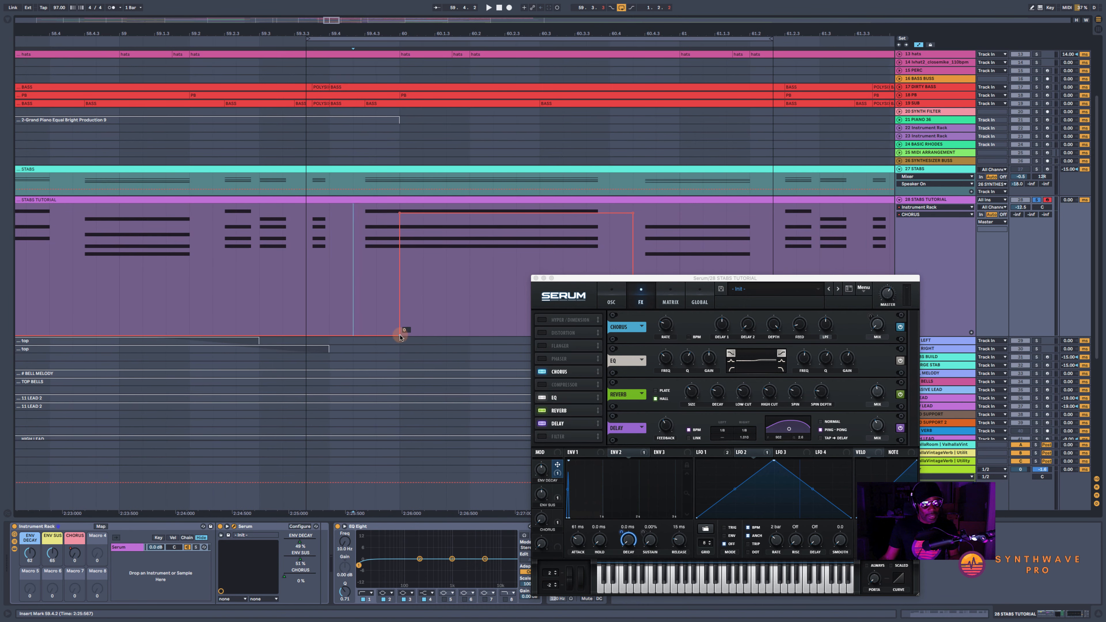
drag(399, 335, 353, 335)
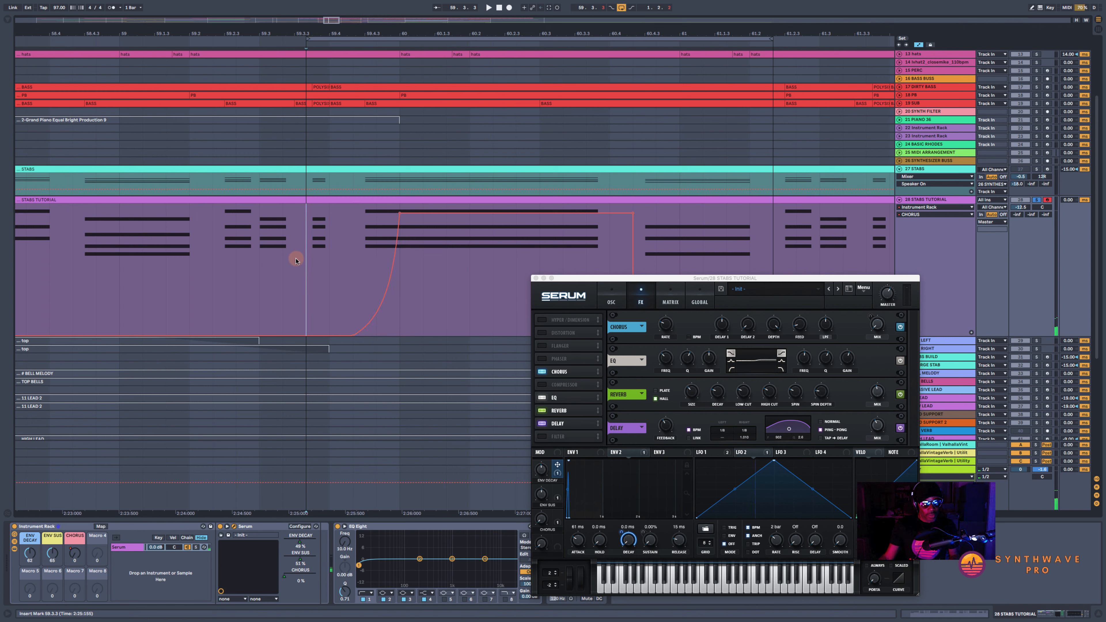
key(space)
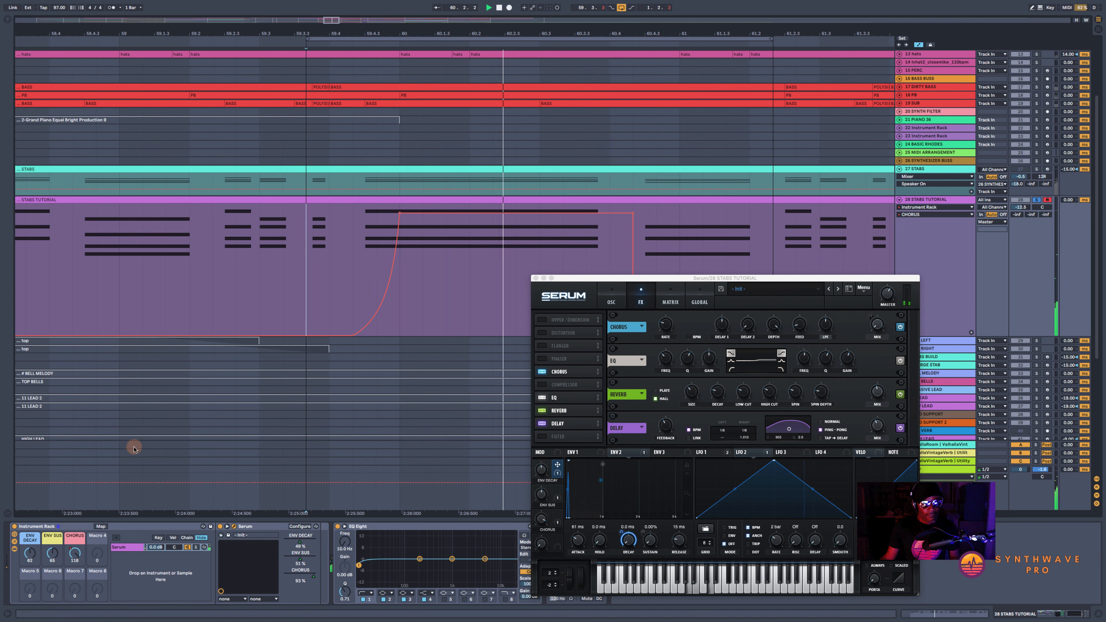
- Raise ENV SUS to 71 and ENV DECAY to 67 during playback, and re-enable the overridden CHORUS automation
drag(52, 553, 30, 550)
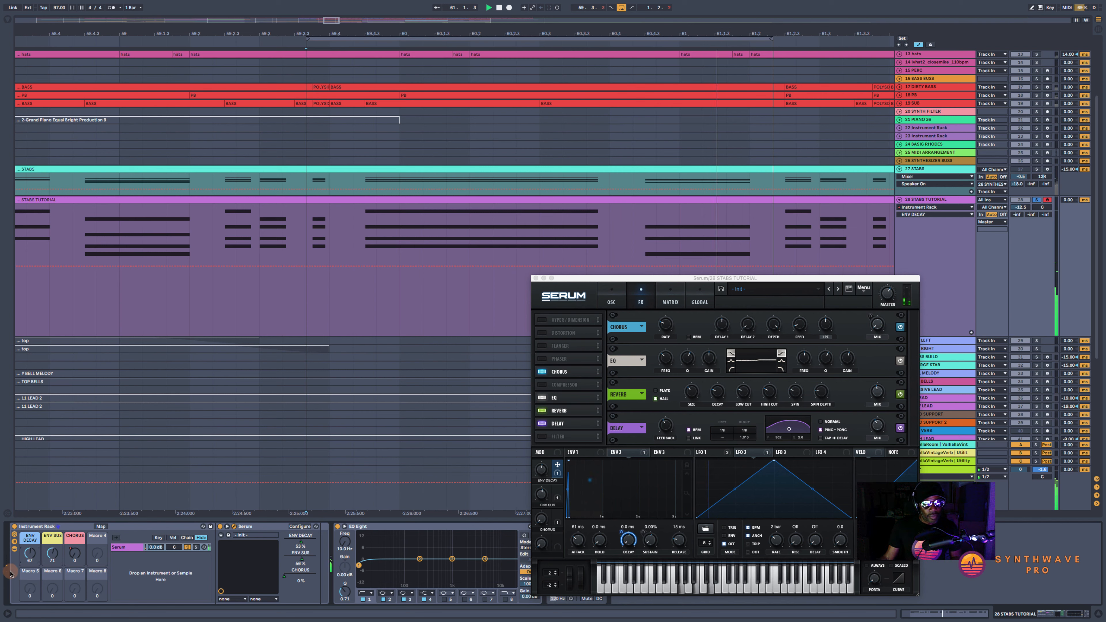
click(74, 553)
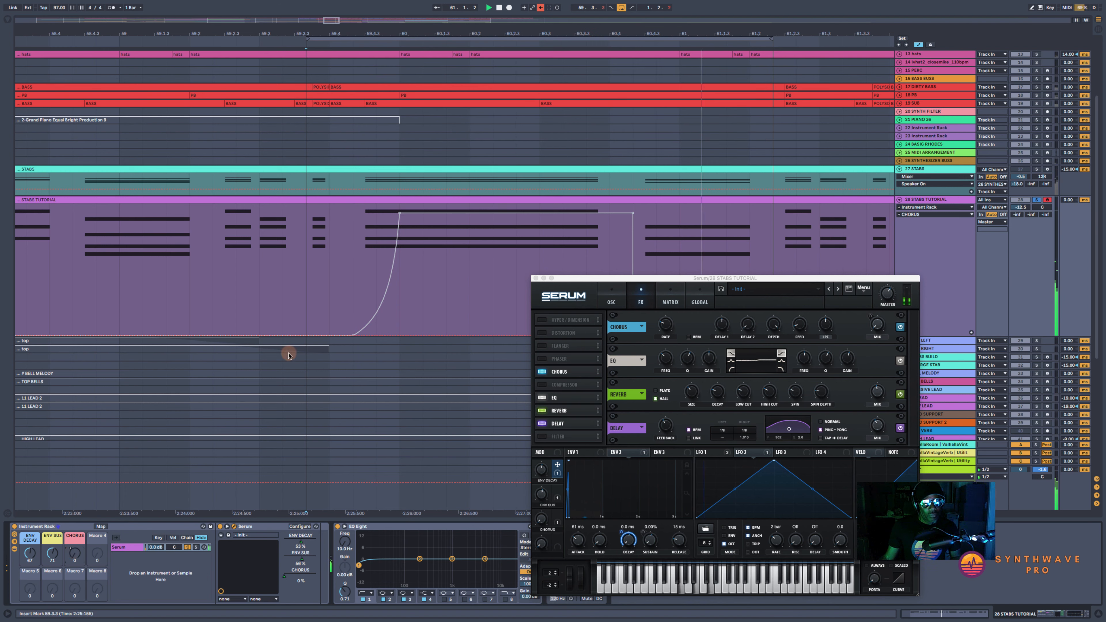
click(539, 7)
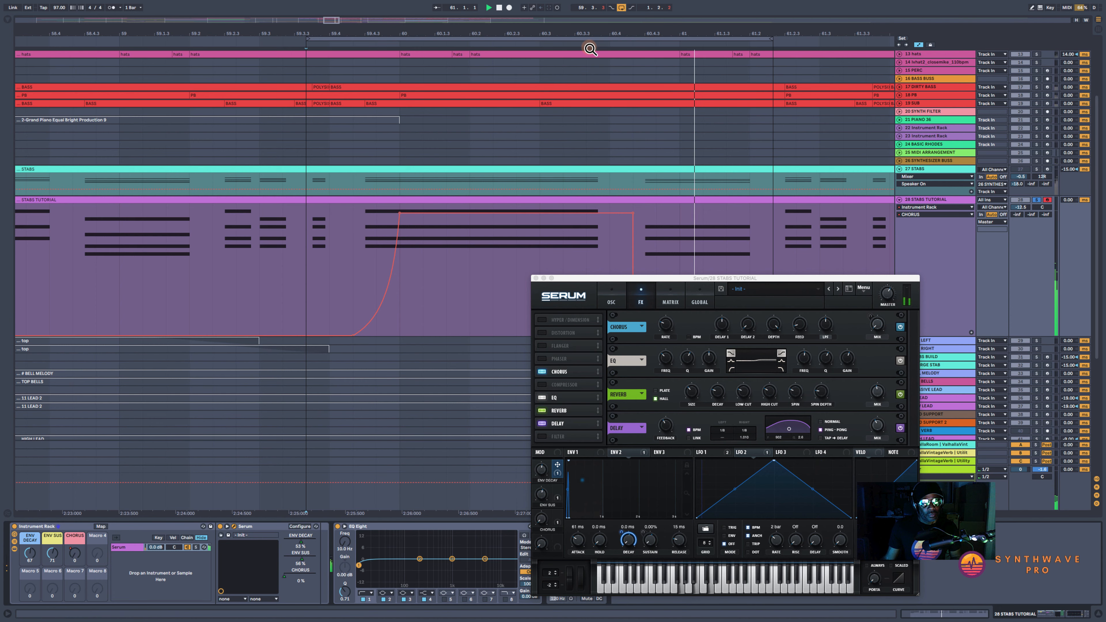
- Shift the top of the CHORUS ramp earlier so that it reaches 118 just after the long stab begins
drag(594, 31, 568, 64)
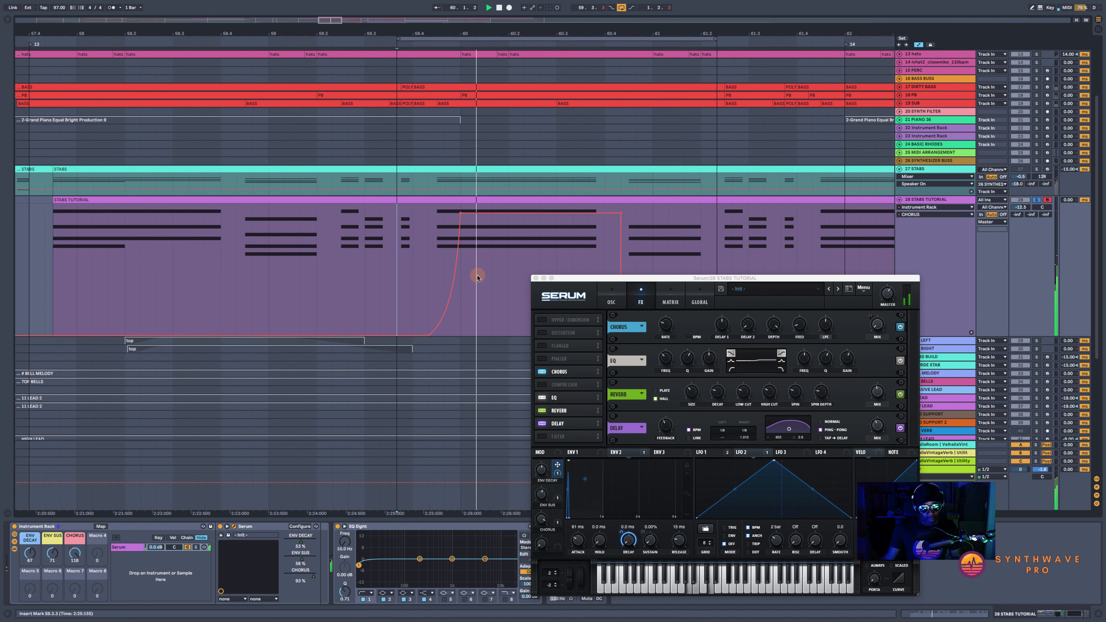
drag(460, 214, 443, 213)
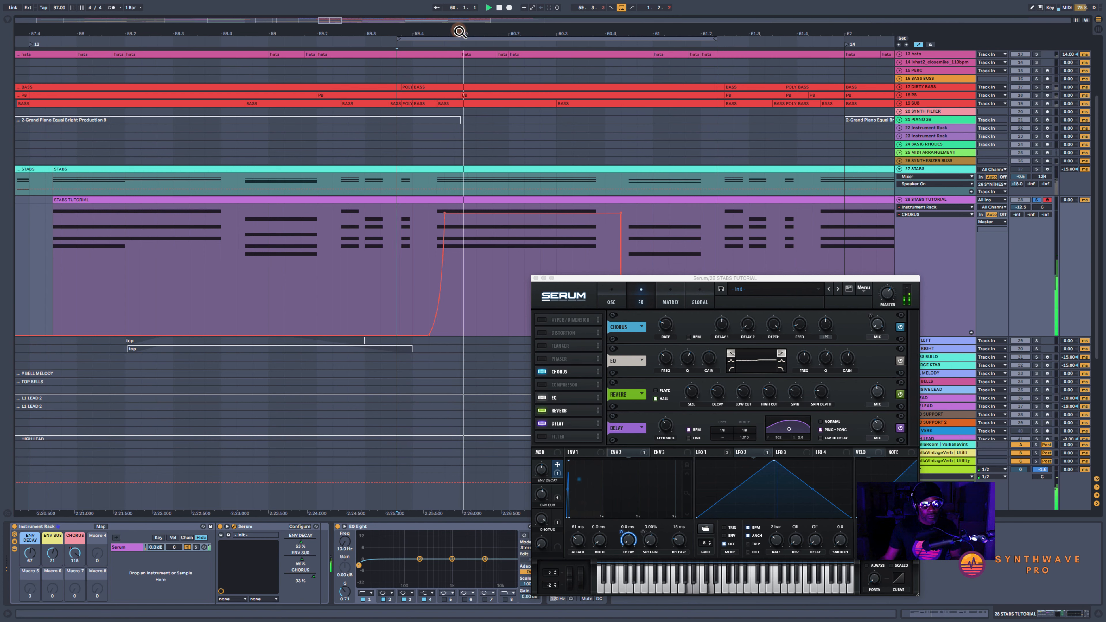
drag(460, 31, 415, 175)
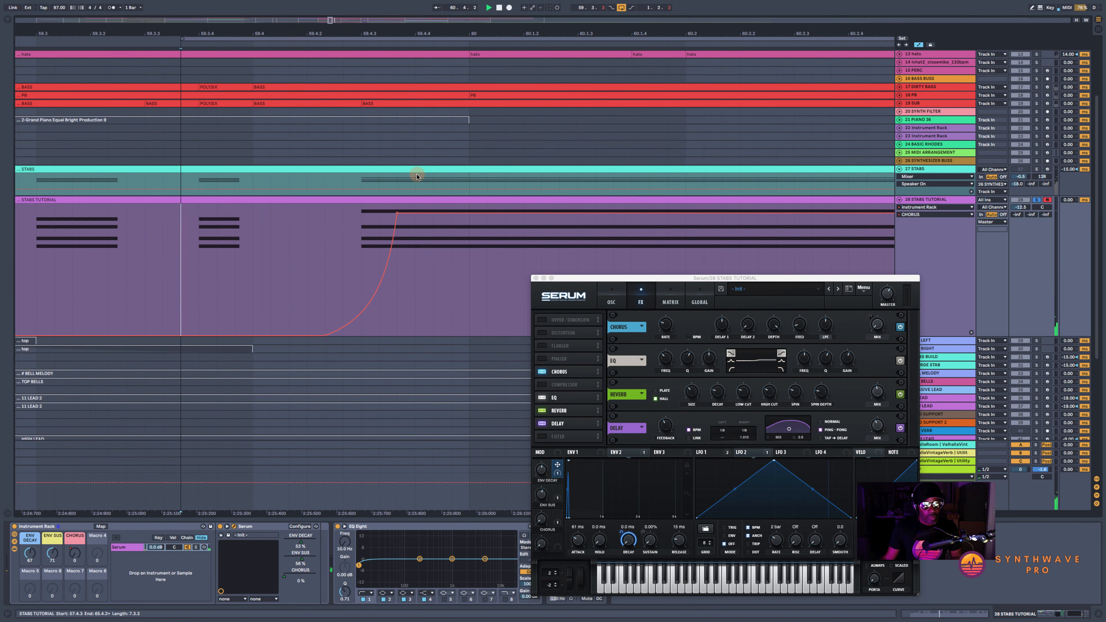
key(super+z)
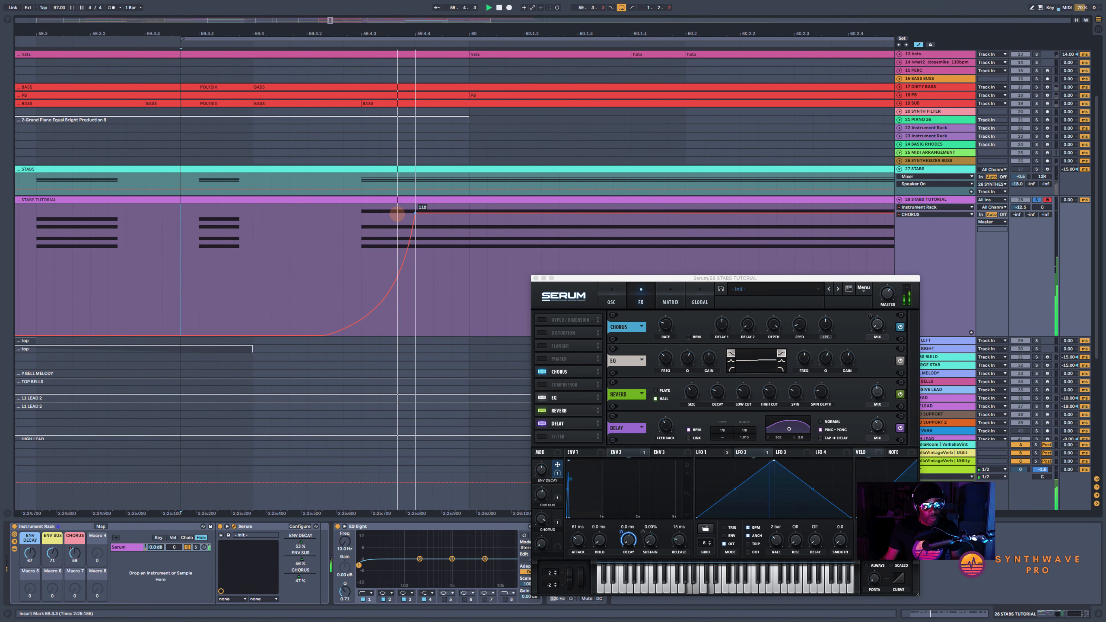
drag(447, 30, 448, 13)
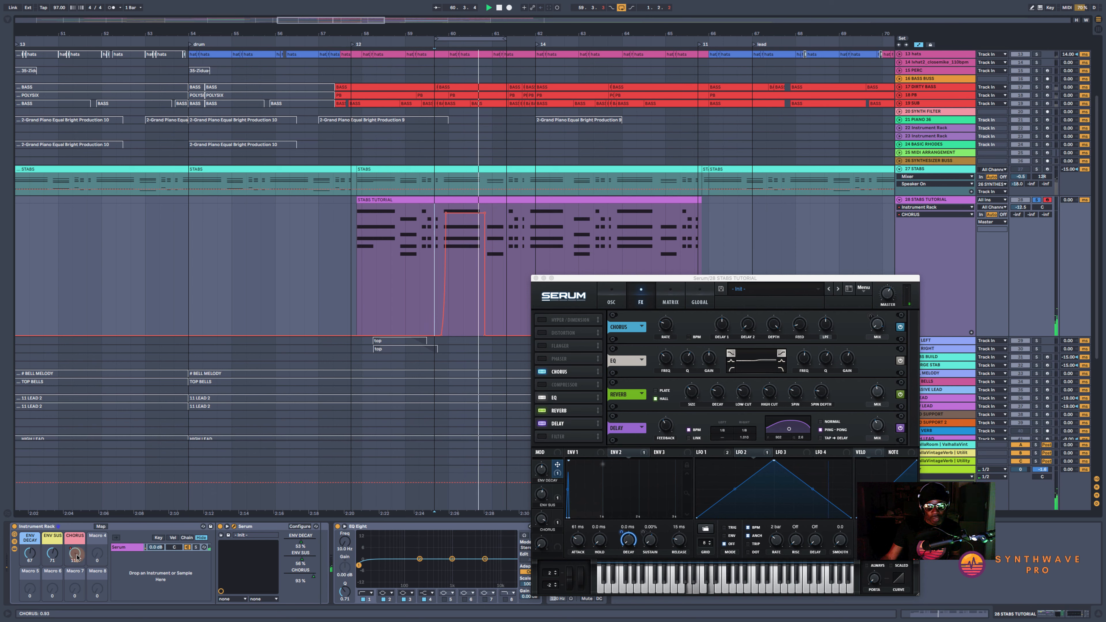
- Override the CHORUS automation by turning its macro down to 0, and re-enable the automation
drag(77, 557, 76, 575)
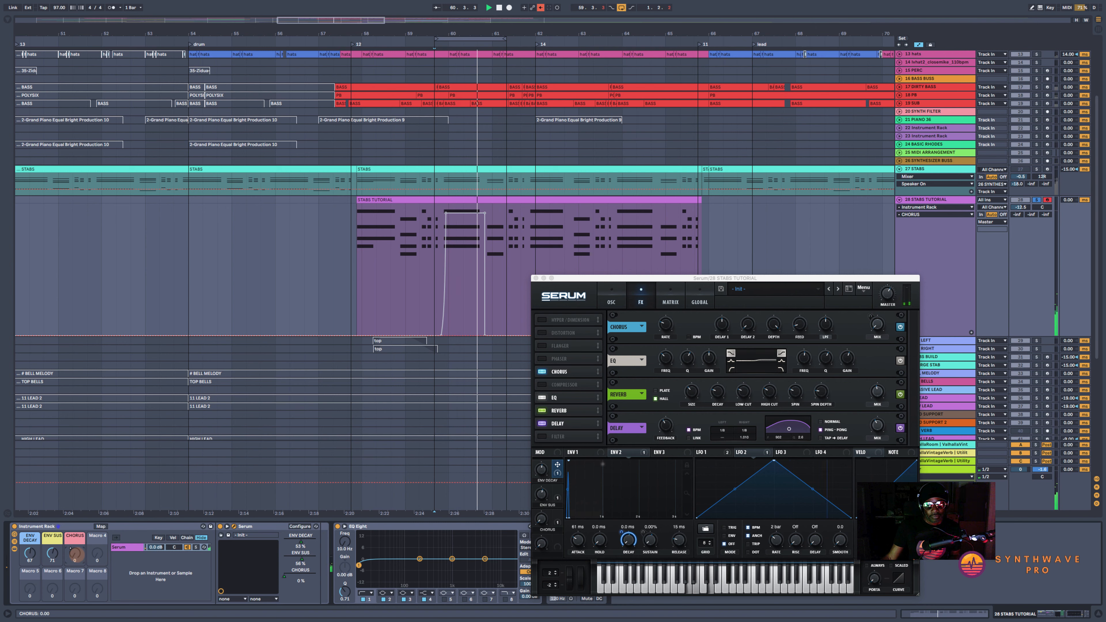
click(542, 8)
click(544, 9)
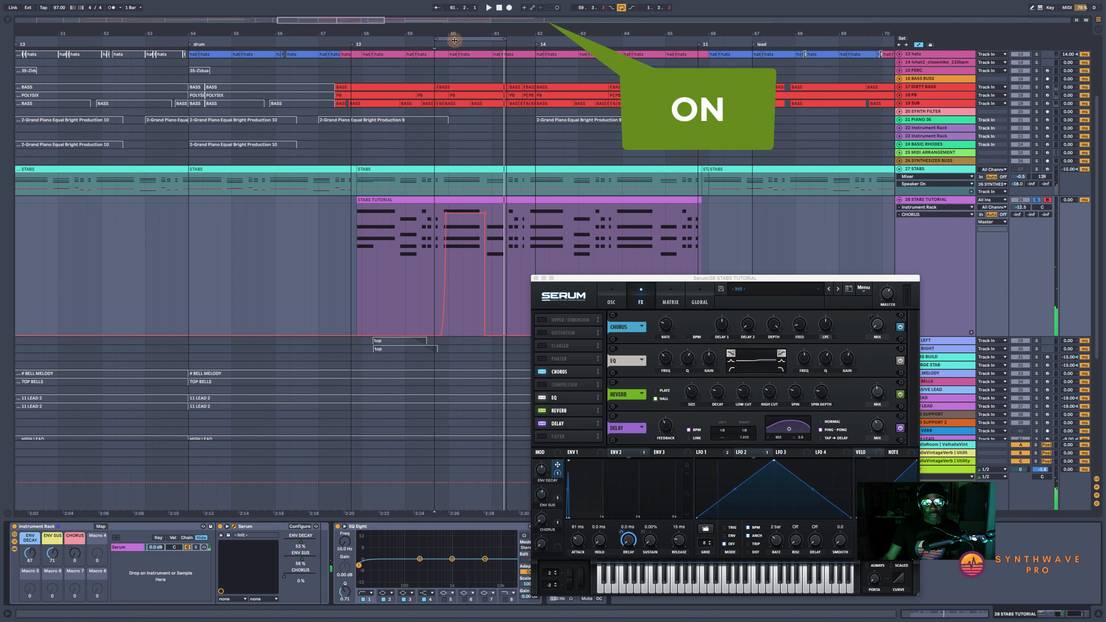
- Extend the loop start back to 57.3.3 and copy the CHORUS automation shape onto the clip's first long stab
drag(439, 39, 348, 44)
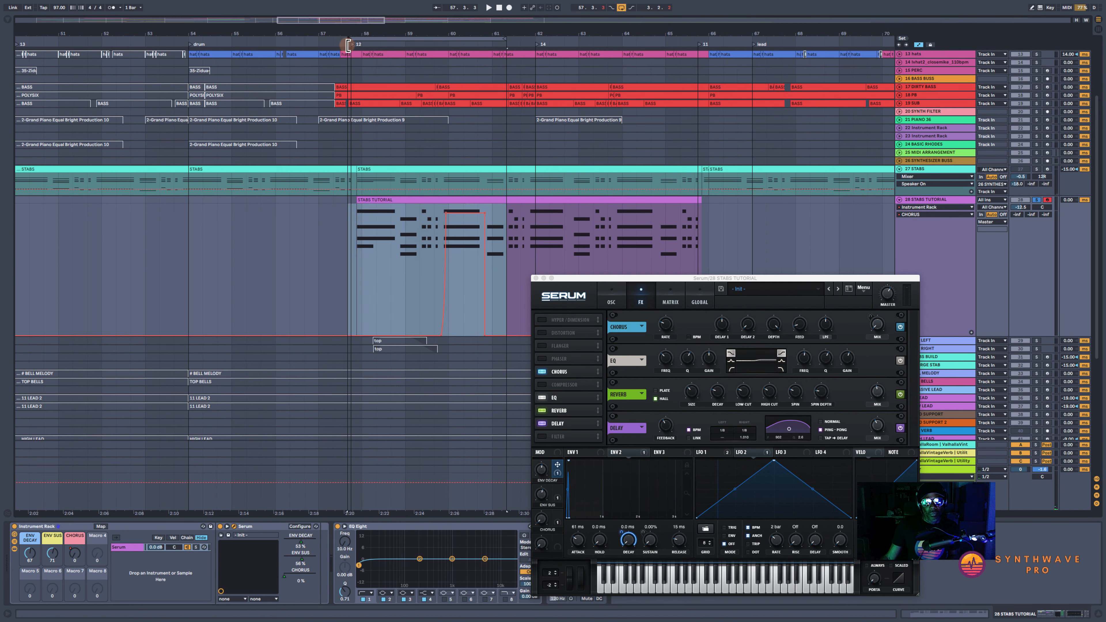
drag(415, 29, 500, 289)
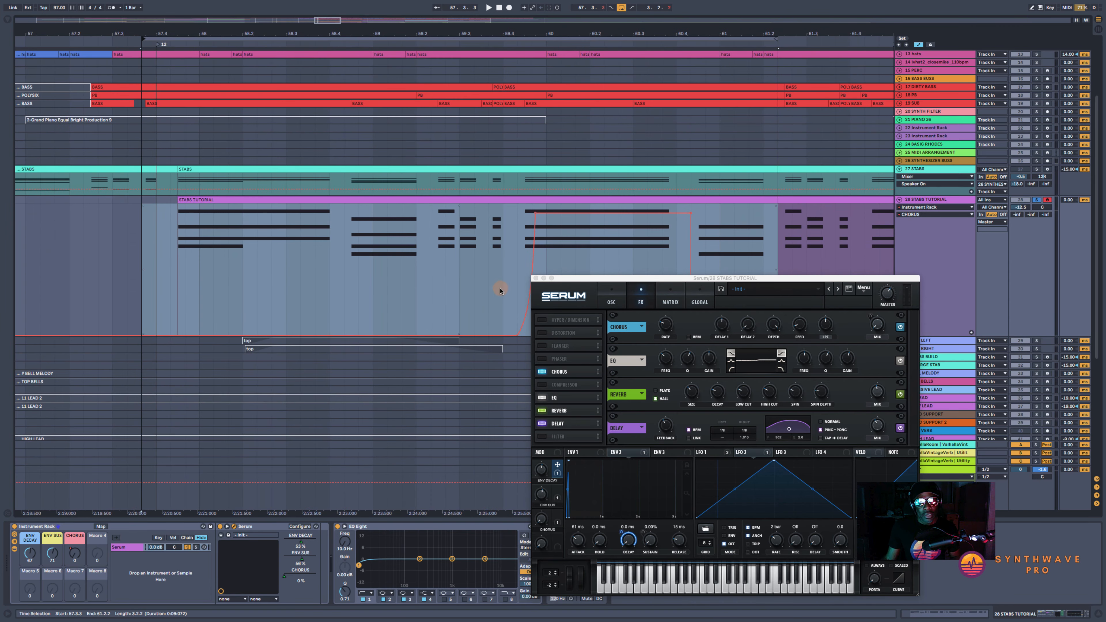
click(522, 236)
drag(522, 236, 701, 225)
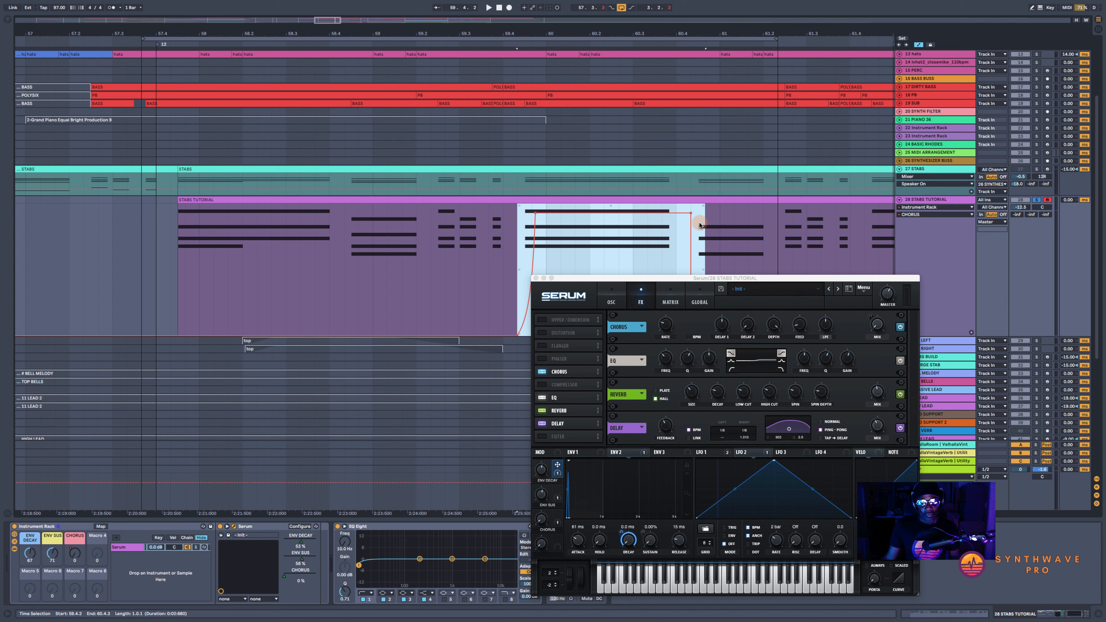
click(156, 258)
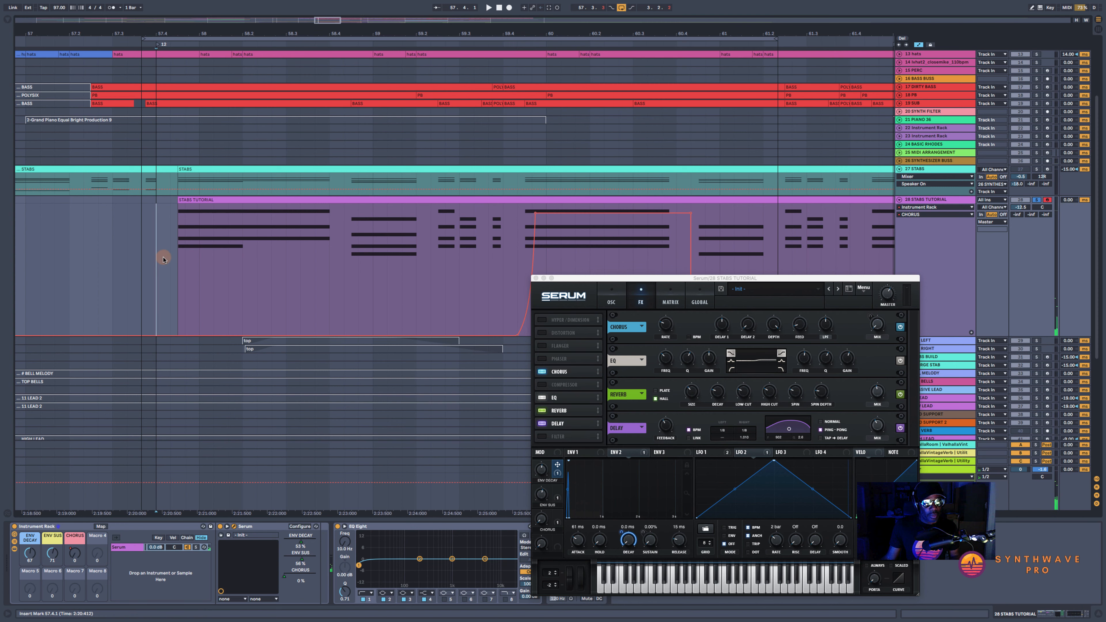
key(super+v)
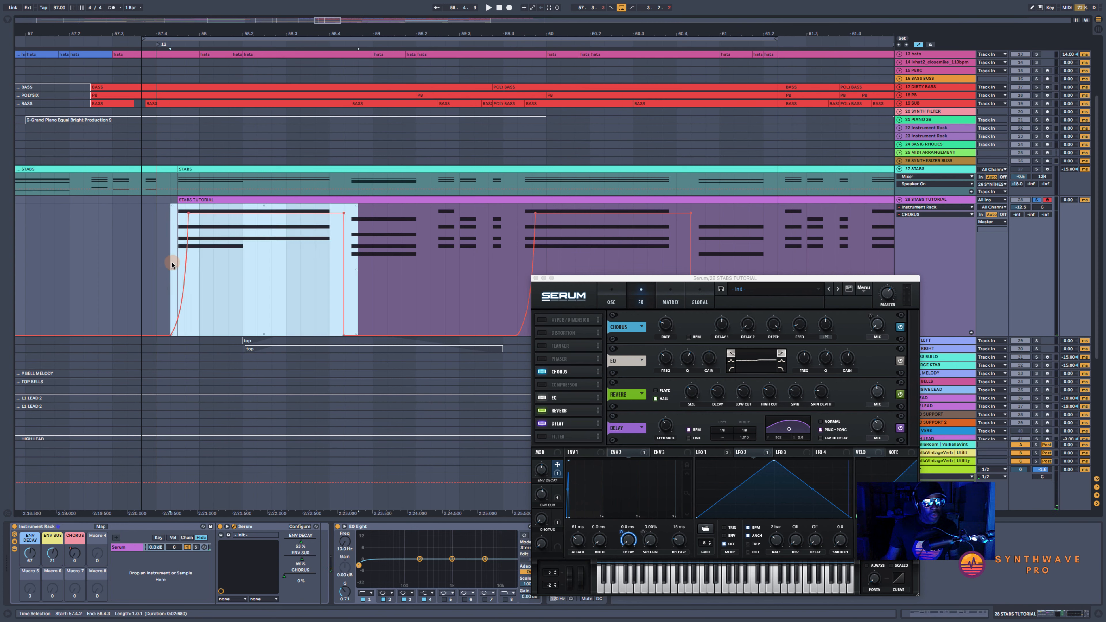
click(184, 214)
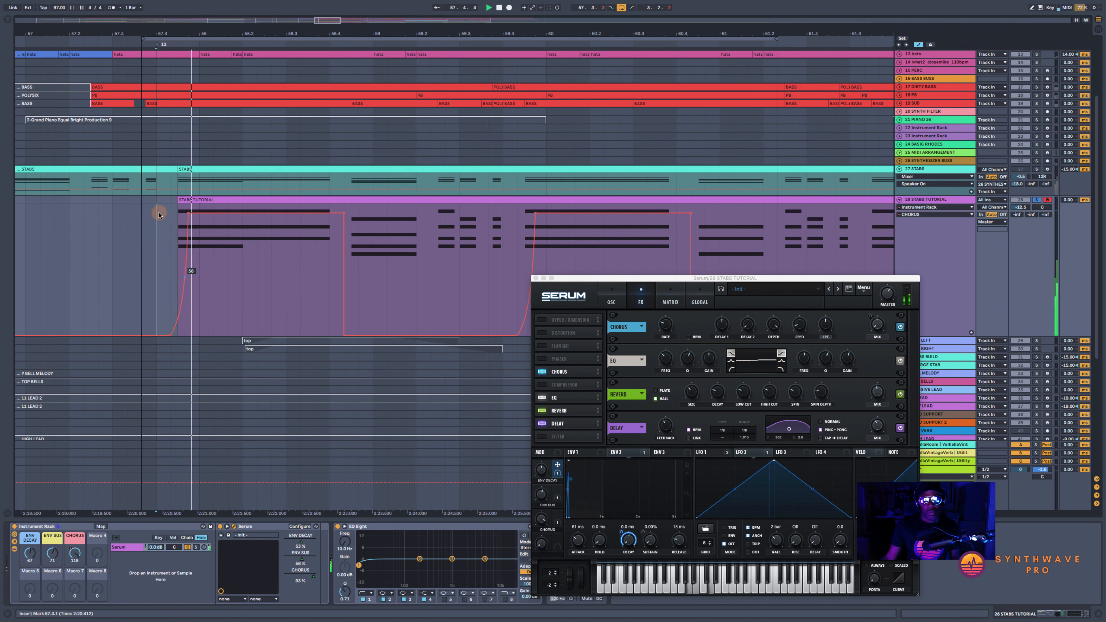
- Extend the loop end to 62.1.1 while auditioning the two automated stabs, and stop playback
click(1037, 199)
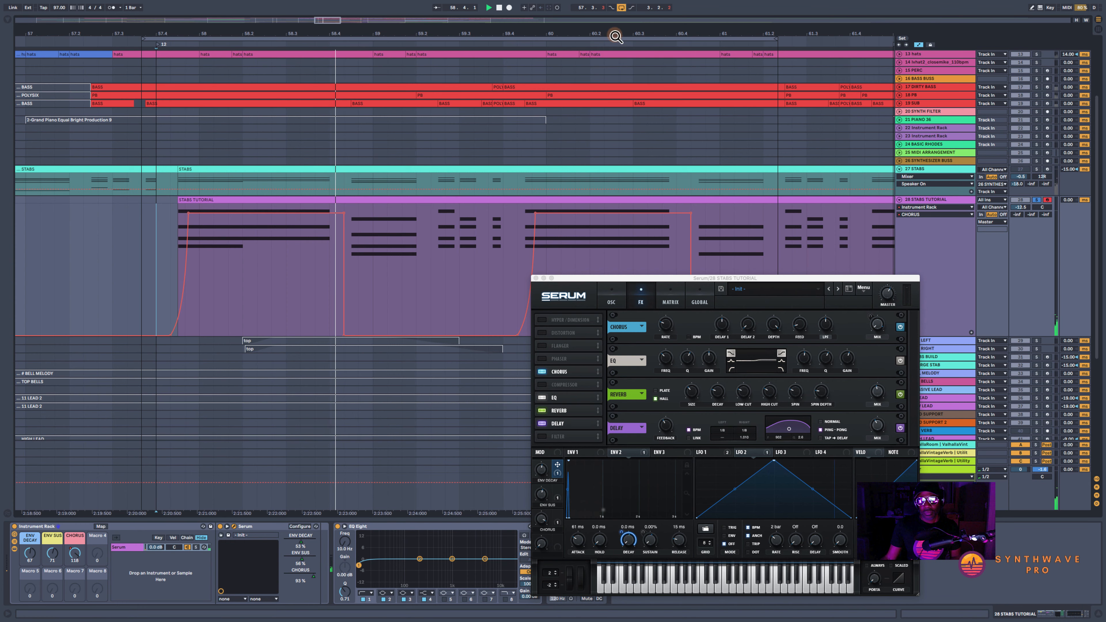
drag(611, 40, 481, 35)
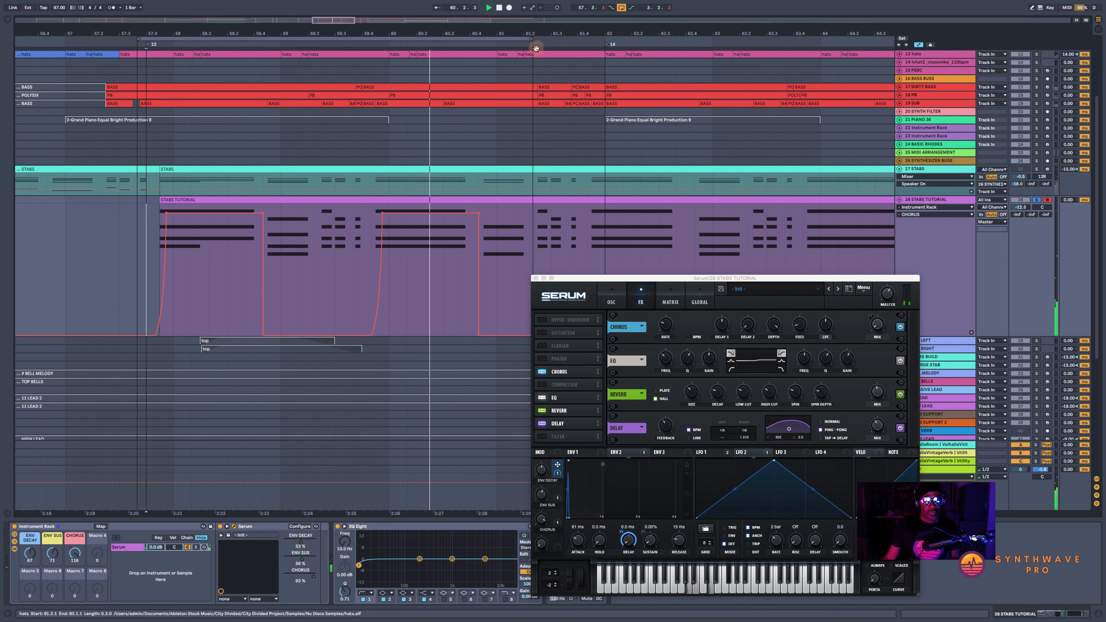
drag(530, 40, 594, 40)
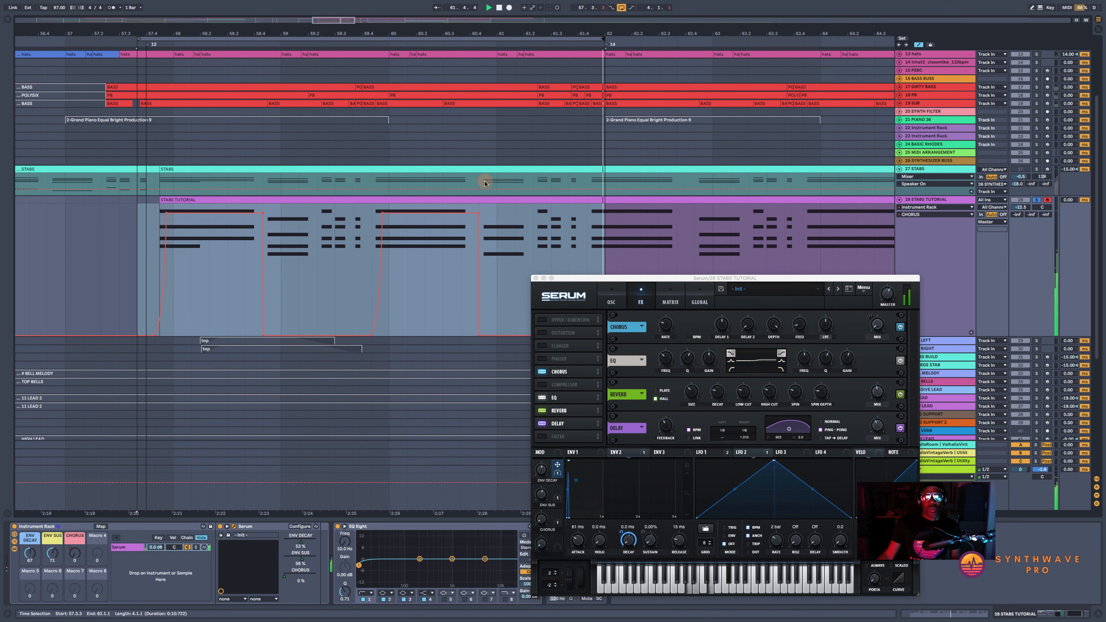
key(space)
- Copy the CHORUS automation shape onto the third and fourth long stabs, aligning each ramp with the start of its stab
drag(525, 40, 534, 34)
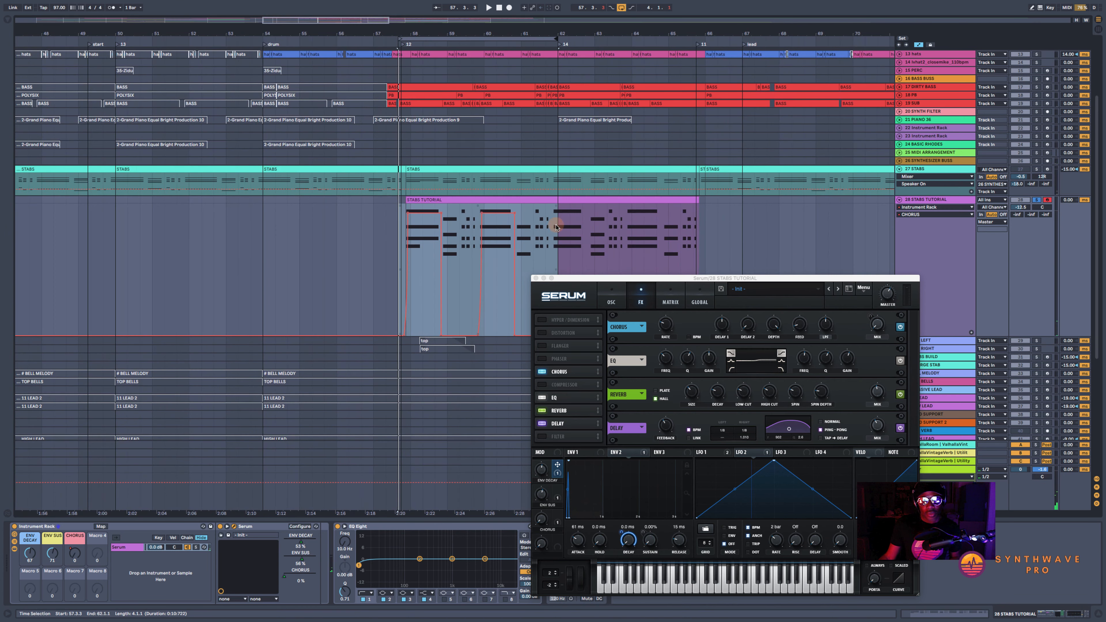
drag(556, 226, 399, 229)
drag(426, 30, 374, 61)
click(268, 241)
drag(268, 241, 340, 243)
click(393, 264)
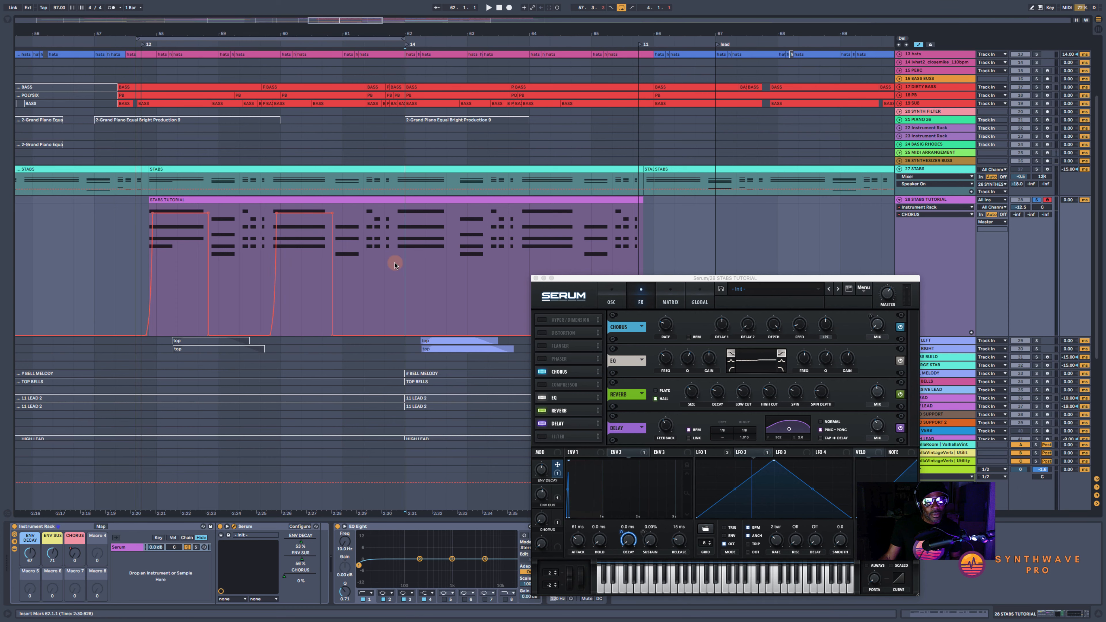
drag(414, 34, 414, 38)
click(394, 258)
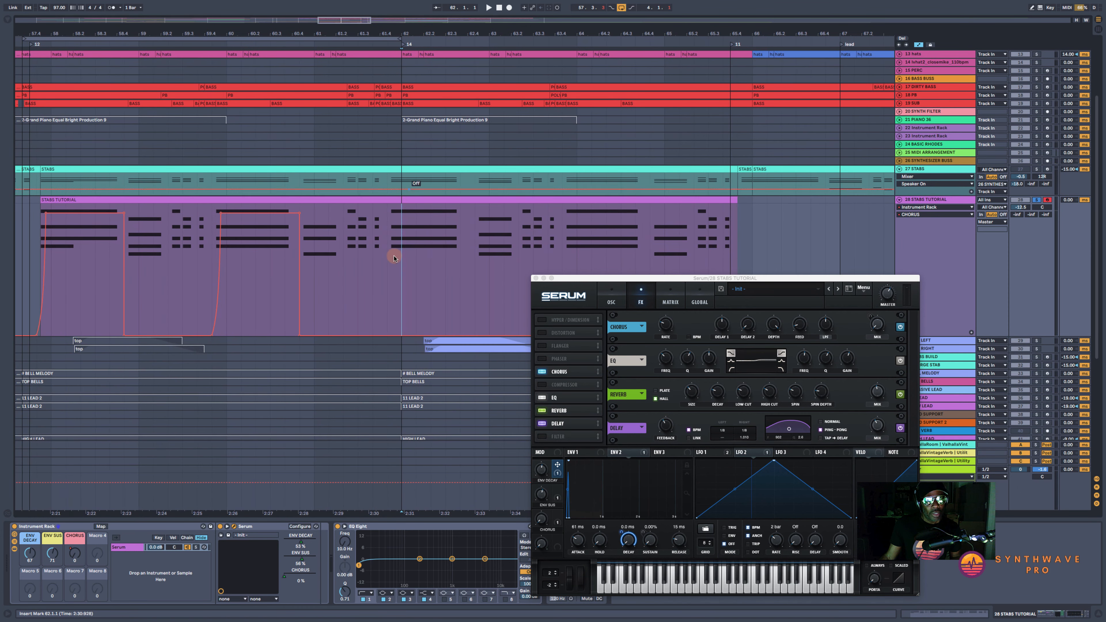
drag(383, 277, 505, 277)
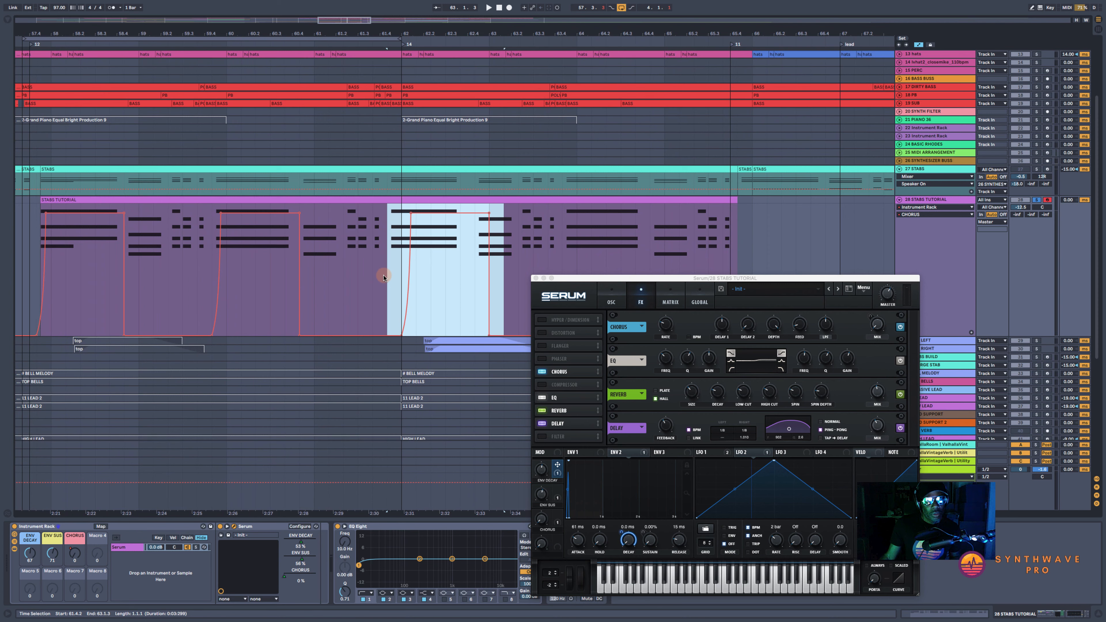
drag(382, 276, 377, 276)
click(553, 260)
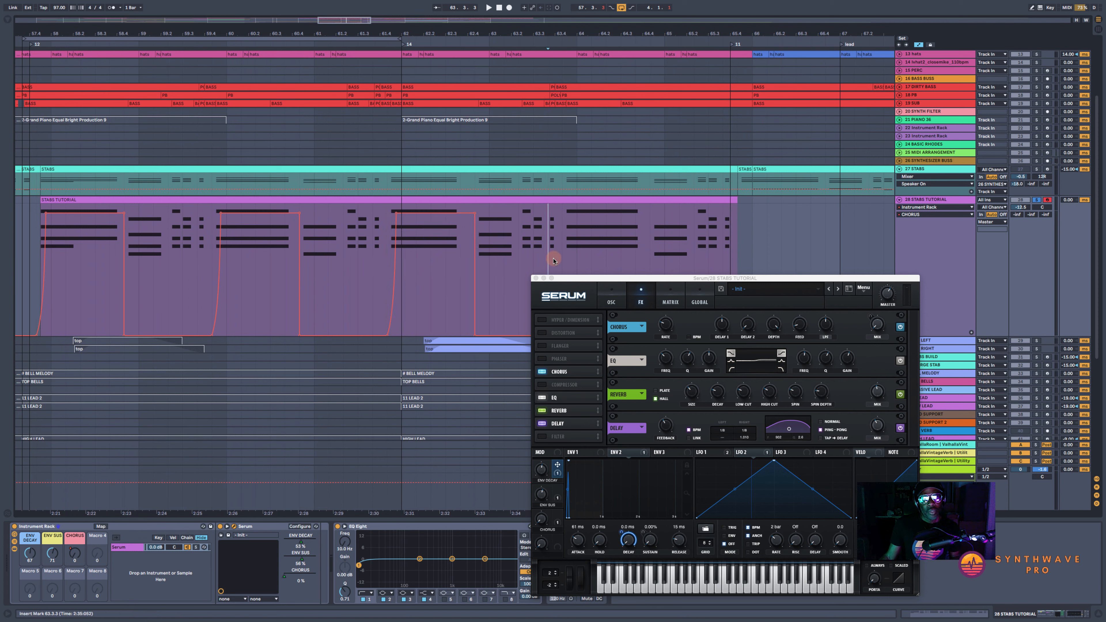
double_click(552, 260)
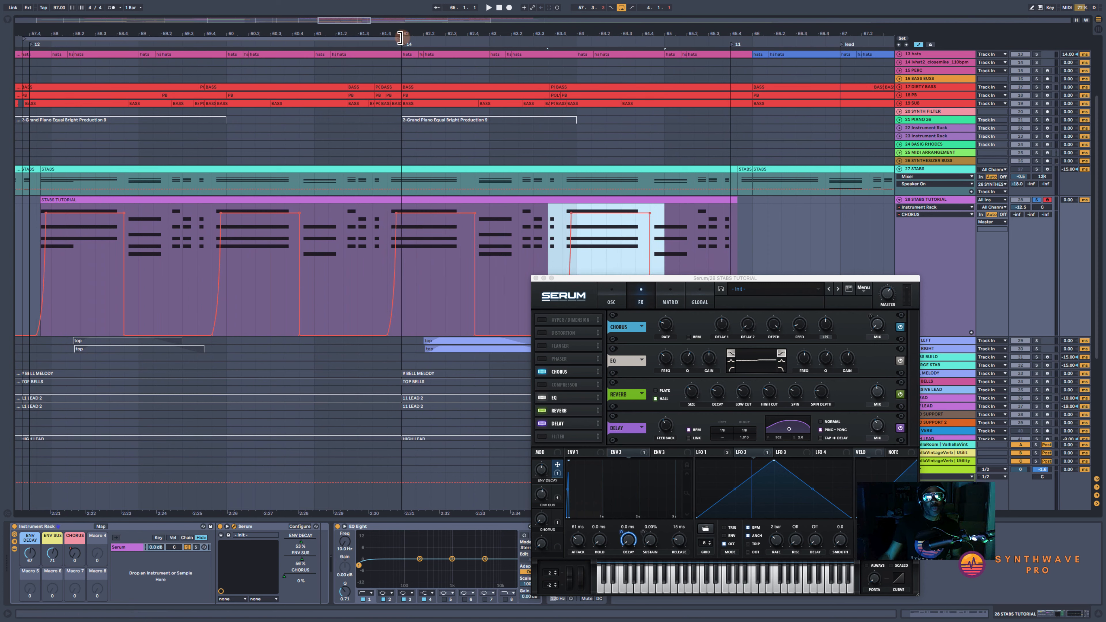
- Extend the loop to the end of the STABS TUTORIAL clip, start playback and unsolo the track to hear it in the mix
click(398, 38)
drag(397, 38, 740, 53)
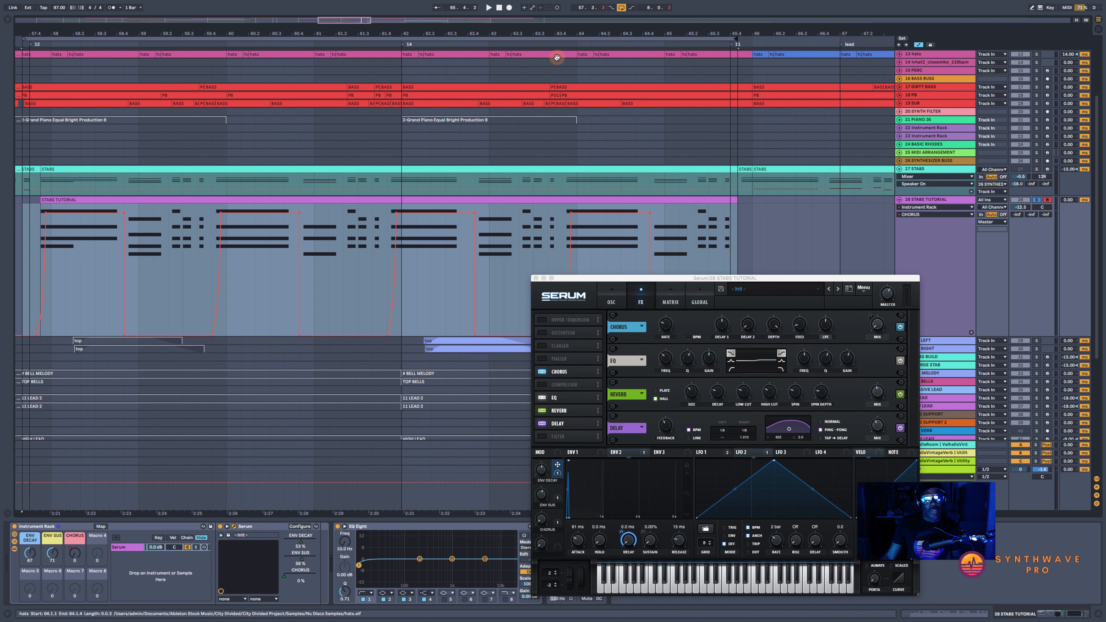
key(space)
click(1036, 199)
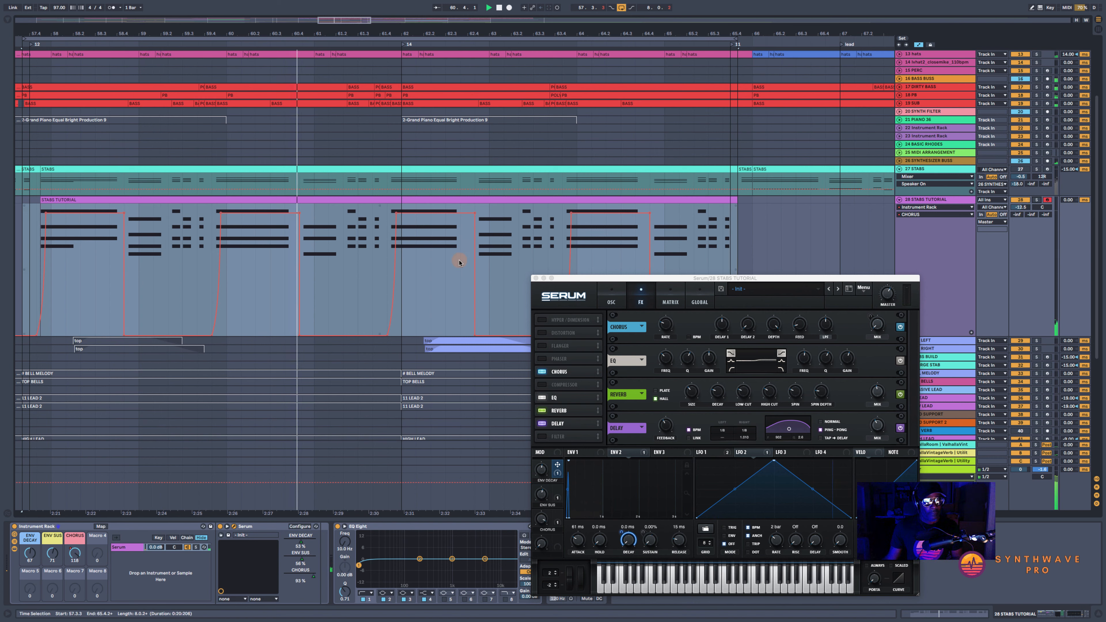
- Raise the ENV SUS macro to 73 while the loop plays in the mix, and stop playback
click(342, 32)
drag(342, 32, 371, 27)
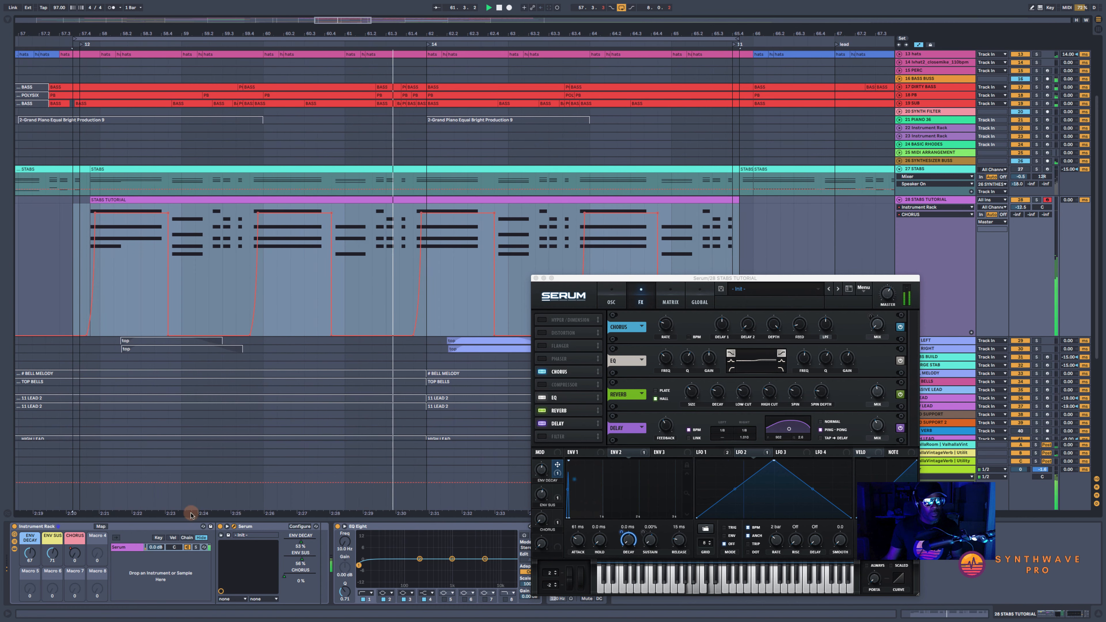
drag(53, 555, 52, 553)
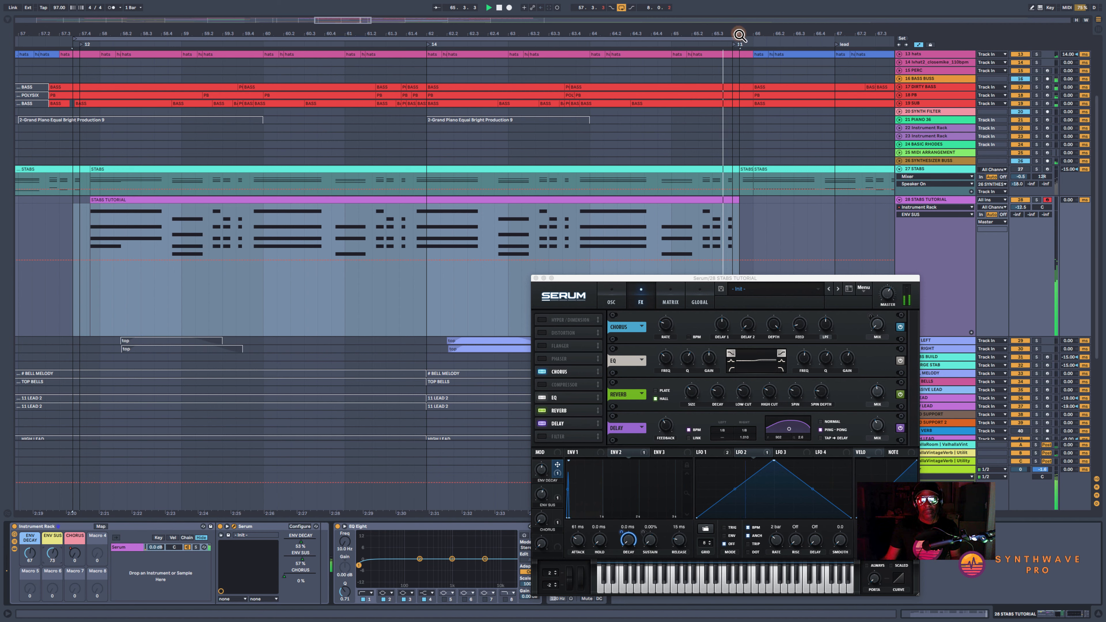
click(737, 37)
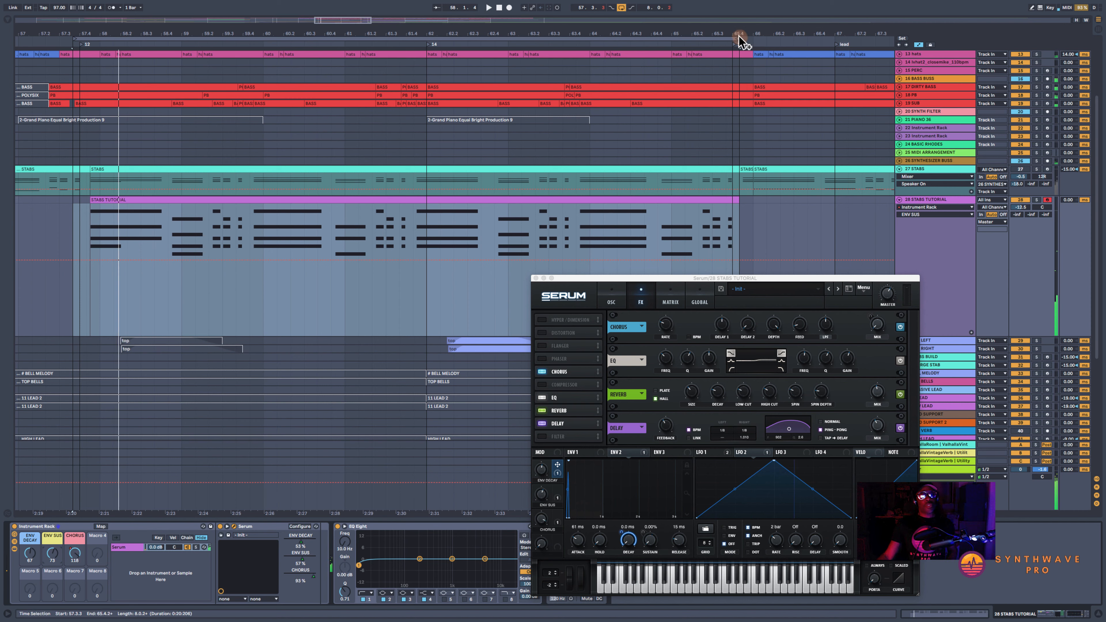
click(84, 229)
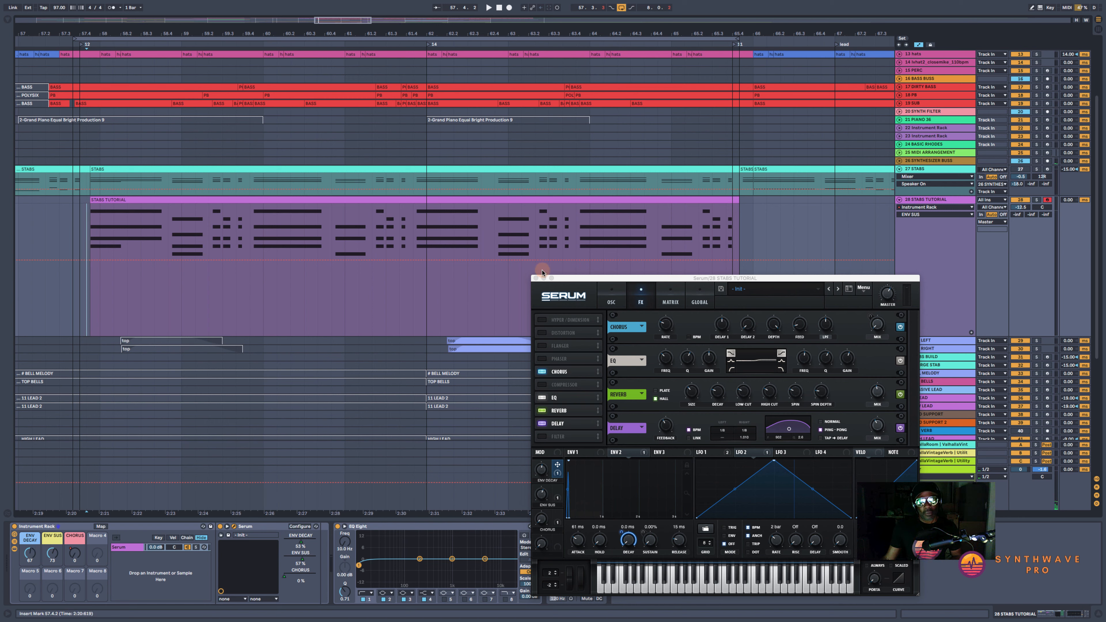
- Search the browser for LFO and add LFOTool to the STABS TUTORIAL device chain between EQ Eight and Utility
click(6, 21)
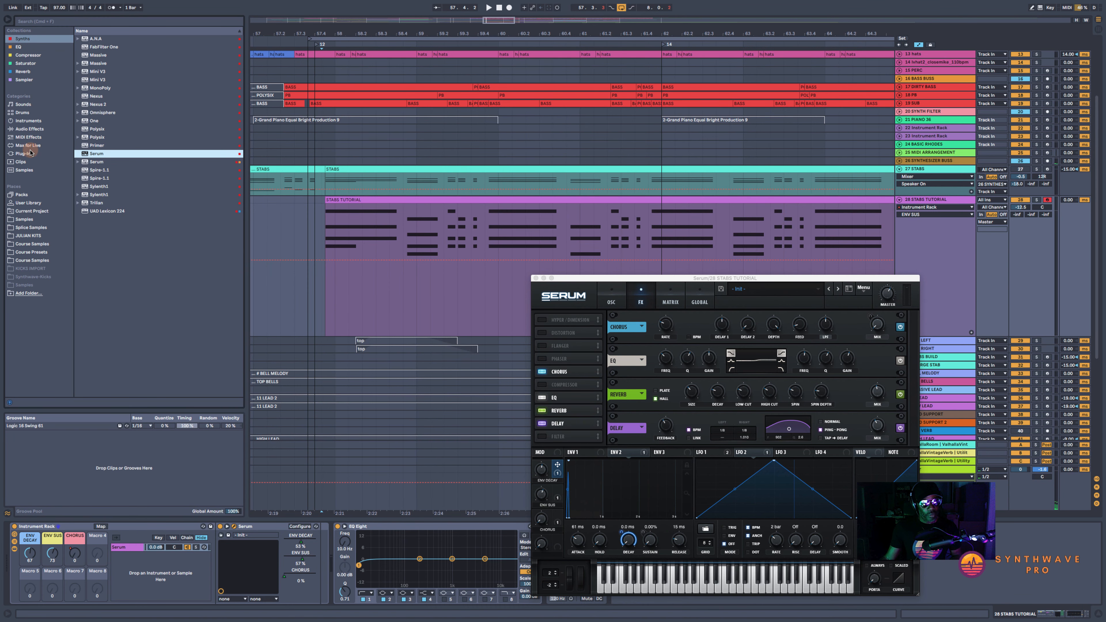
click(67, 22)
text(LFO)
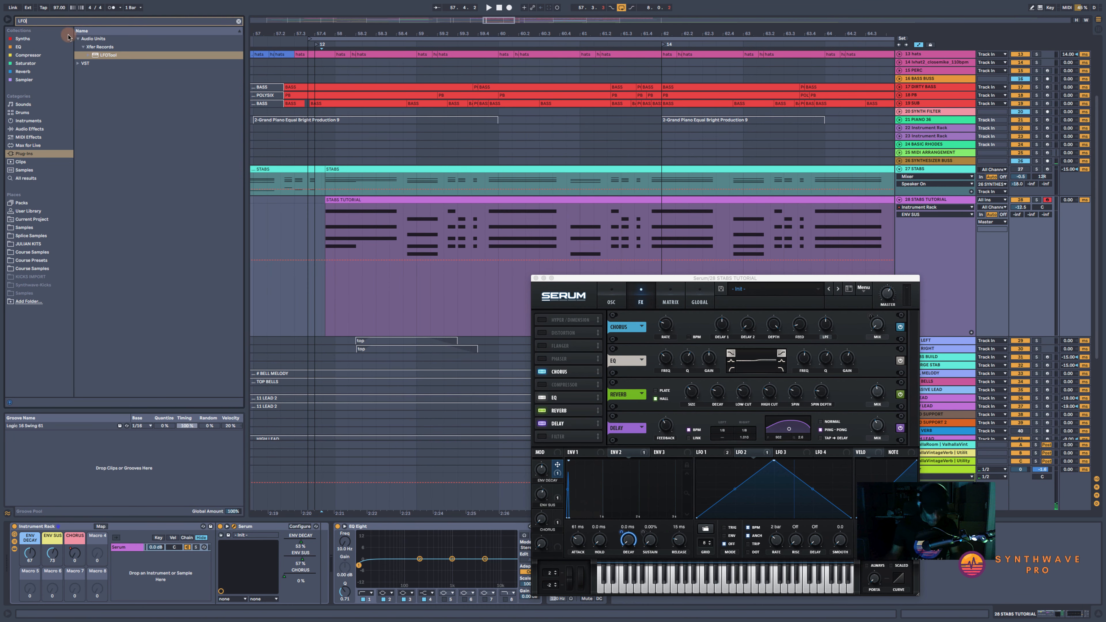
drag(102, 55, 454, 506)
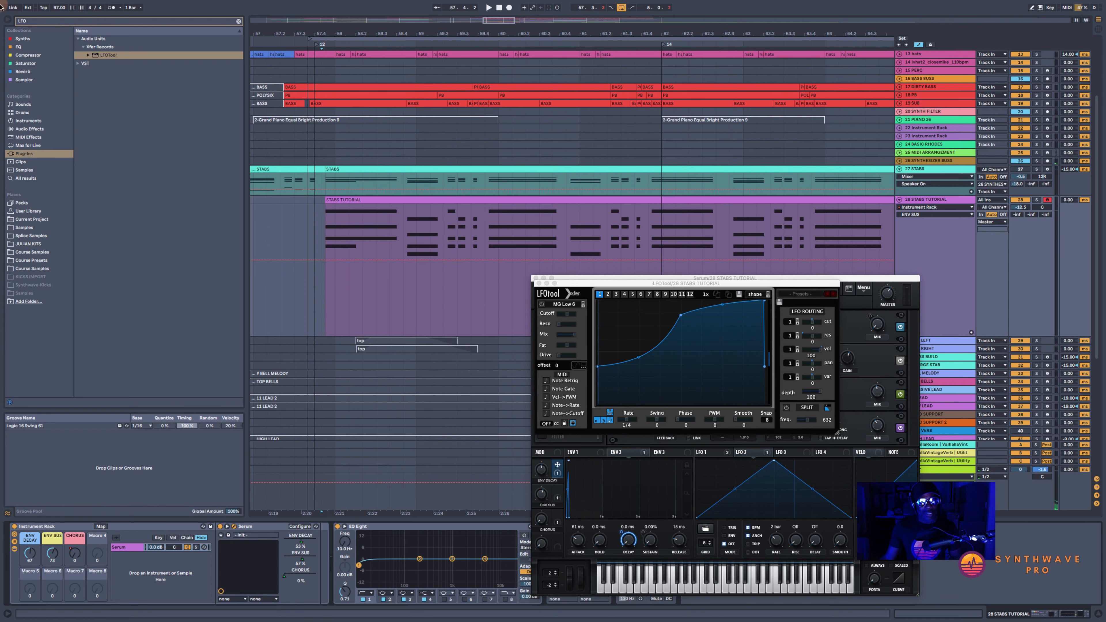
click(8, 21)
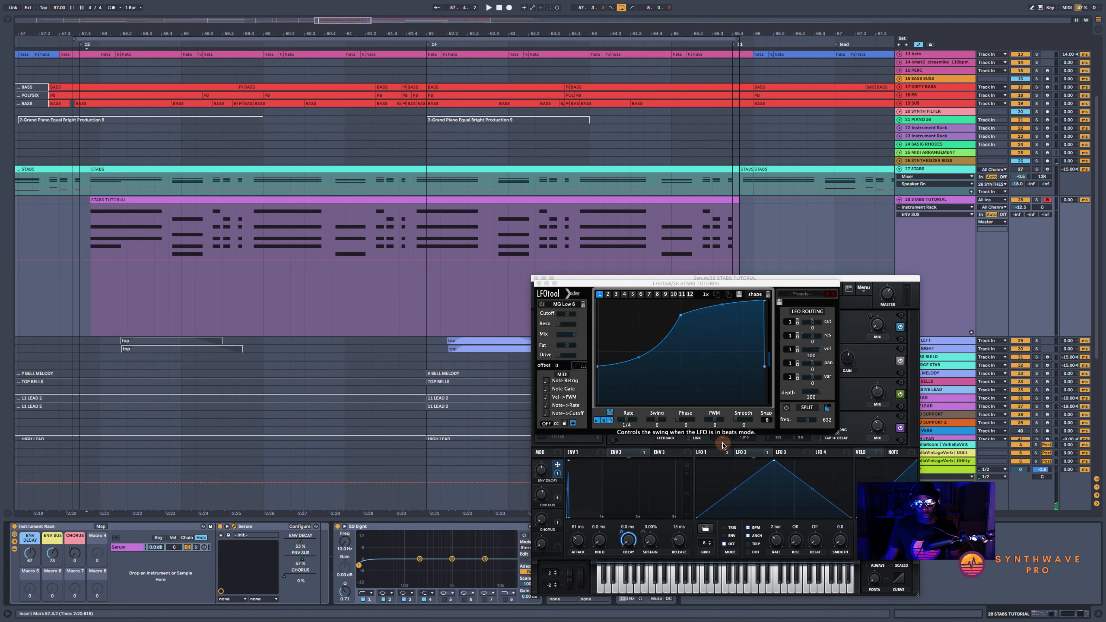
- Set LFOTool's Smooth to 1 and, during playback, lower the curve's starting point and raise its middle point to nearly full level
click(736, 421)
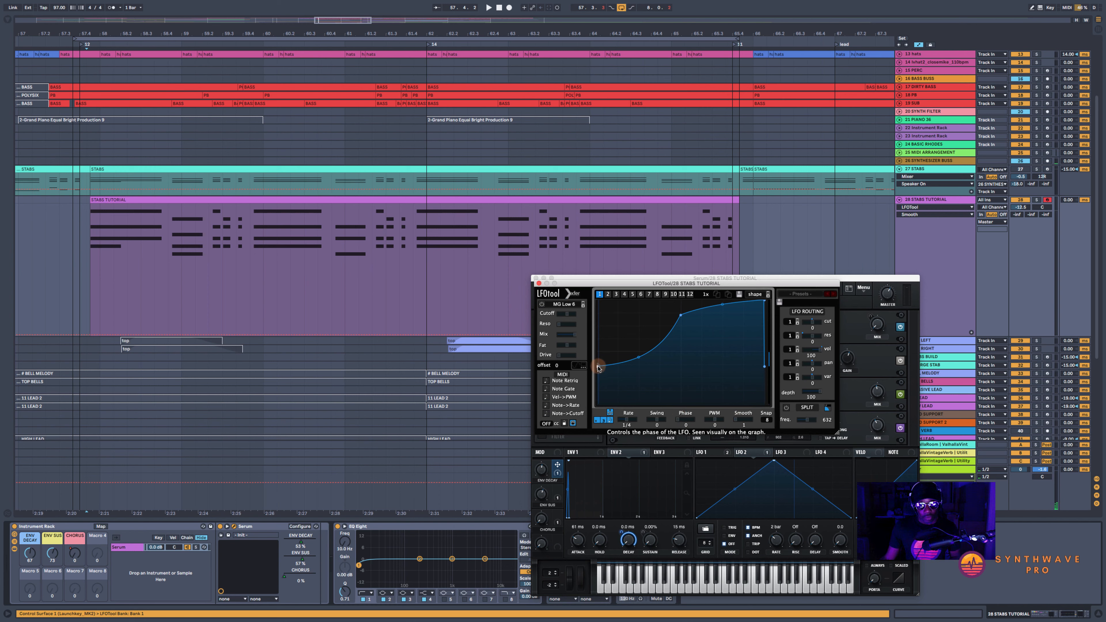
drag(598, 367, 597, 373)
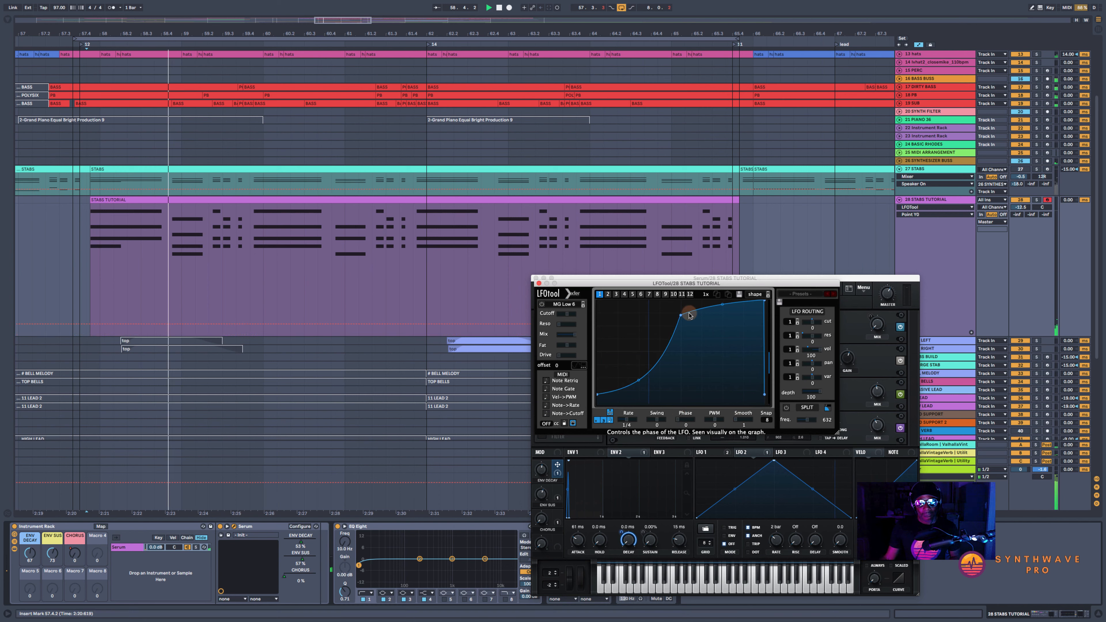
drag(680, 314, 680, 305)
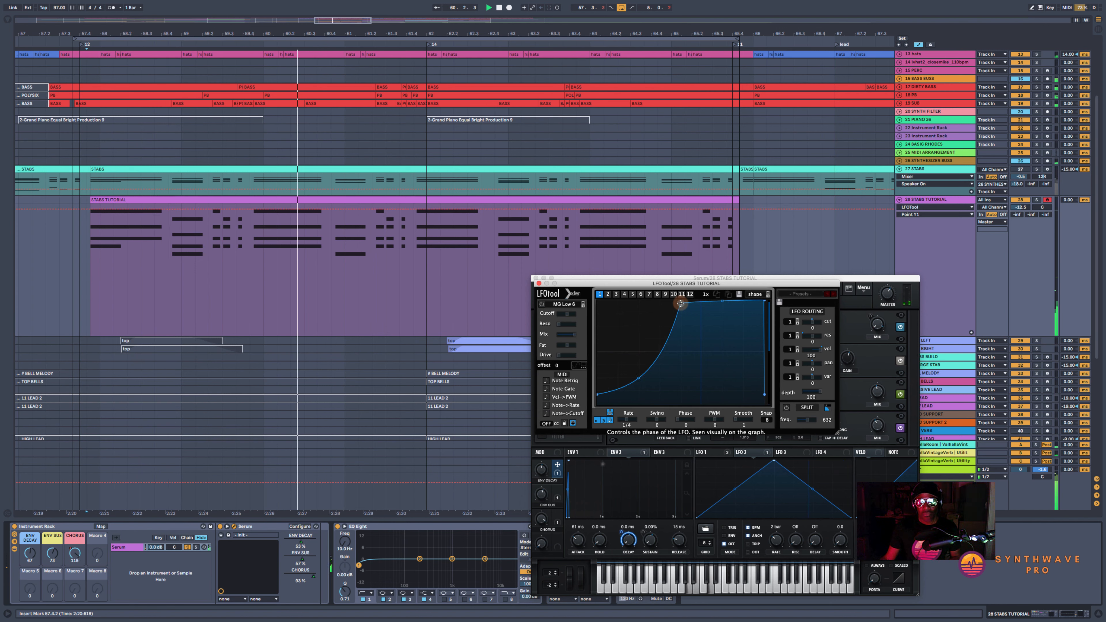
drag(596, 389, 596, 379)
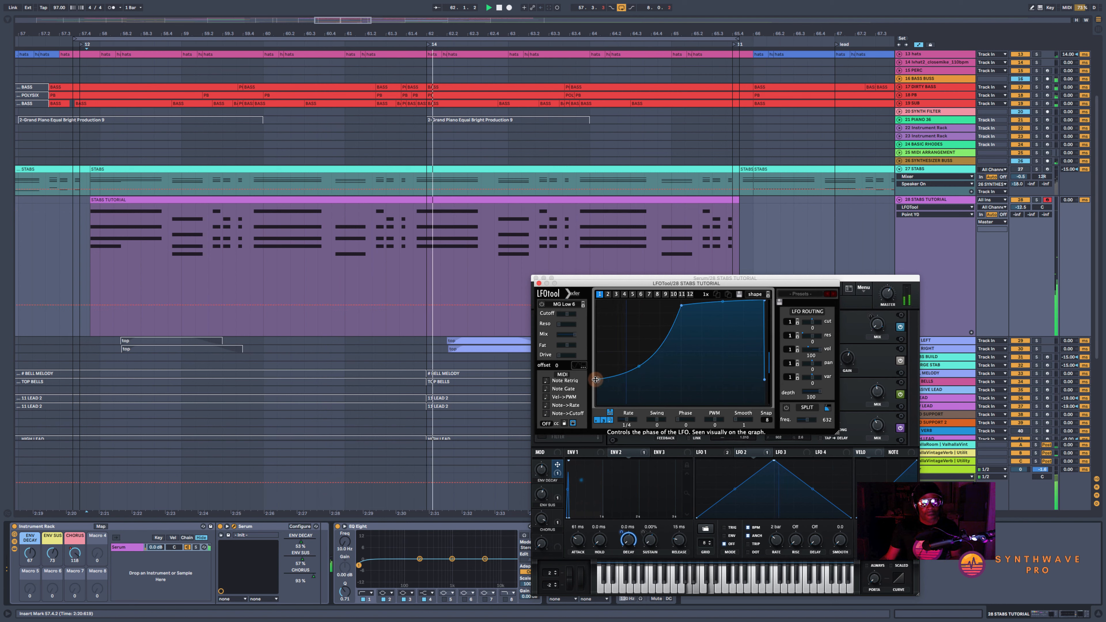
- Raise the STABS TUTORIAL track volume to -11.4 and display the CHORUS macro's automation lane
drag(1021, 207, 1022, 203)
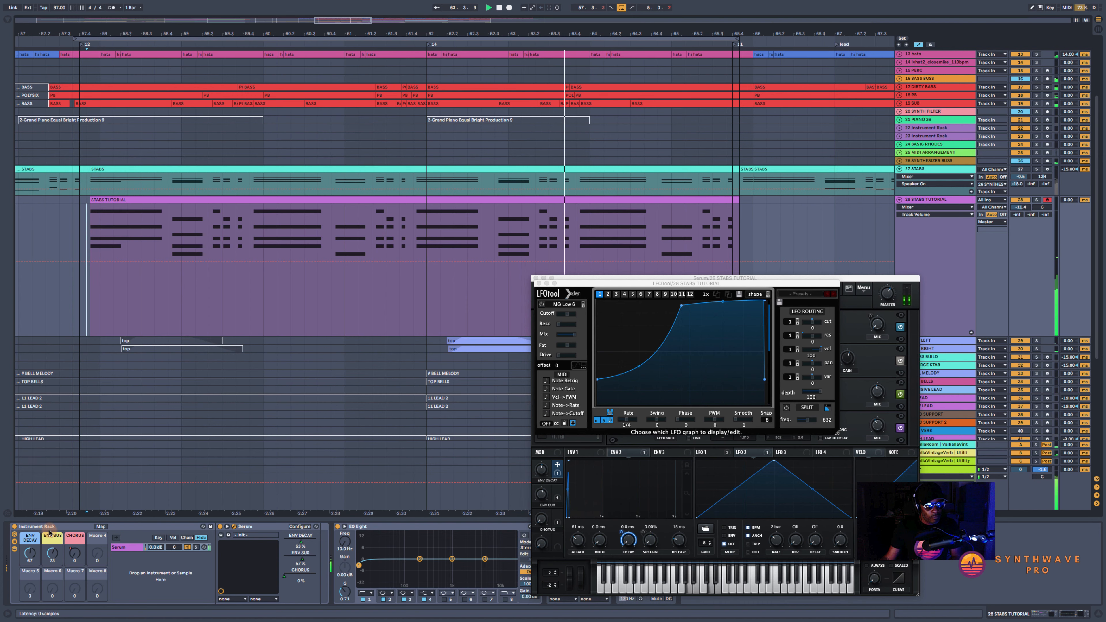
drag(75, 554, 75, 543)
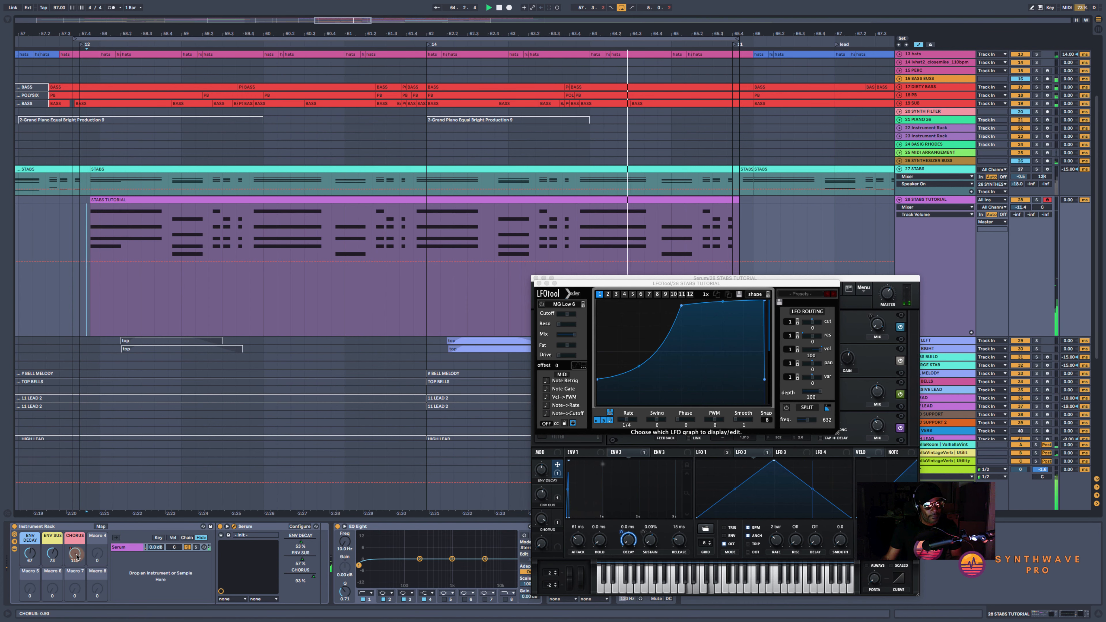
click(75, 552)
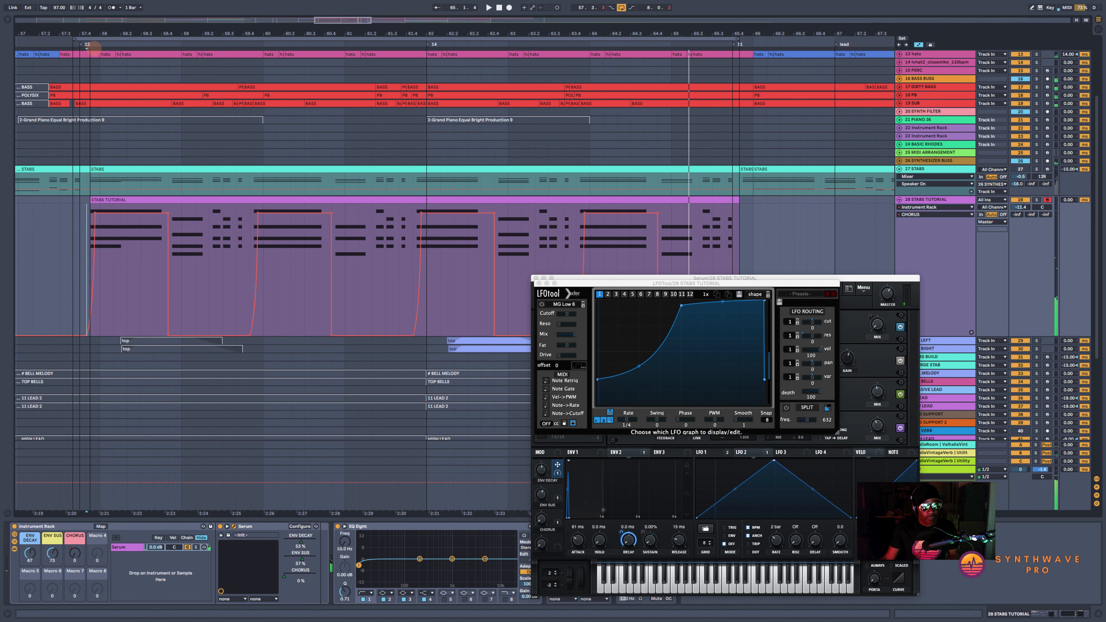
- Remove the CHORUS automation over the first long stab and play from just before the second long stab
drag(90, 34, 113, 57)
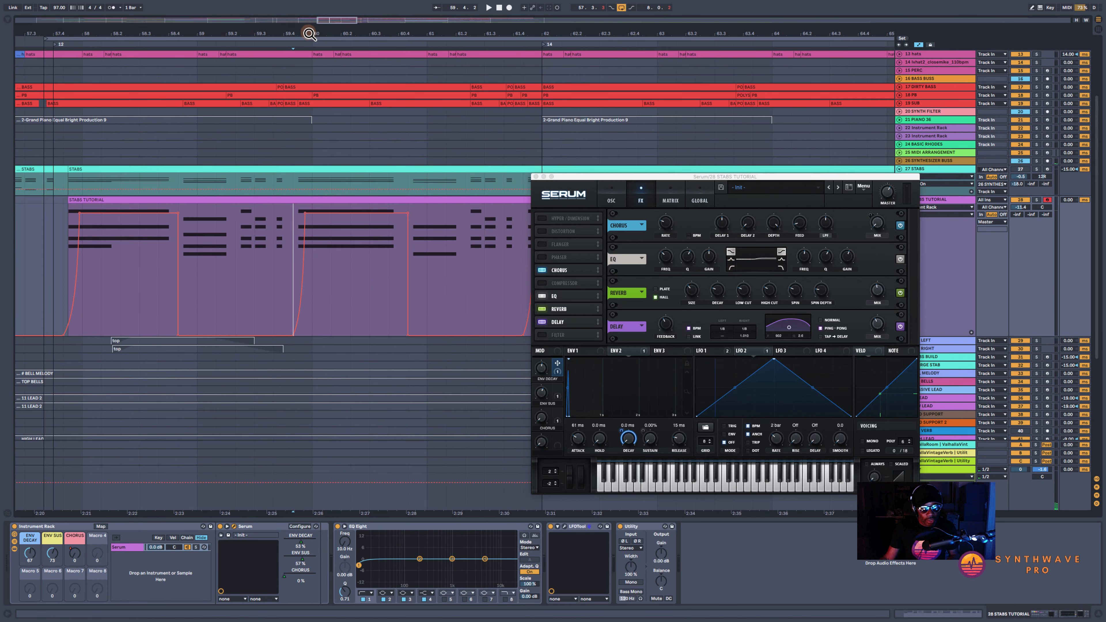
drag(308, 34, 368, 49)
drag(98, 218, 199, 214)
click(198, 213)
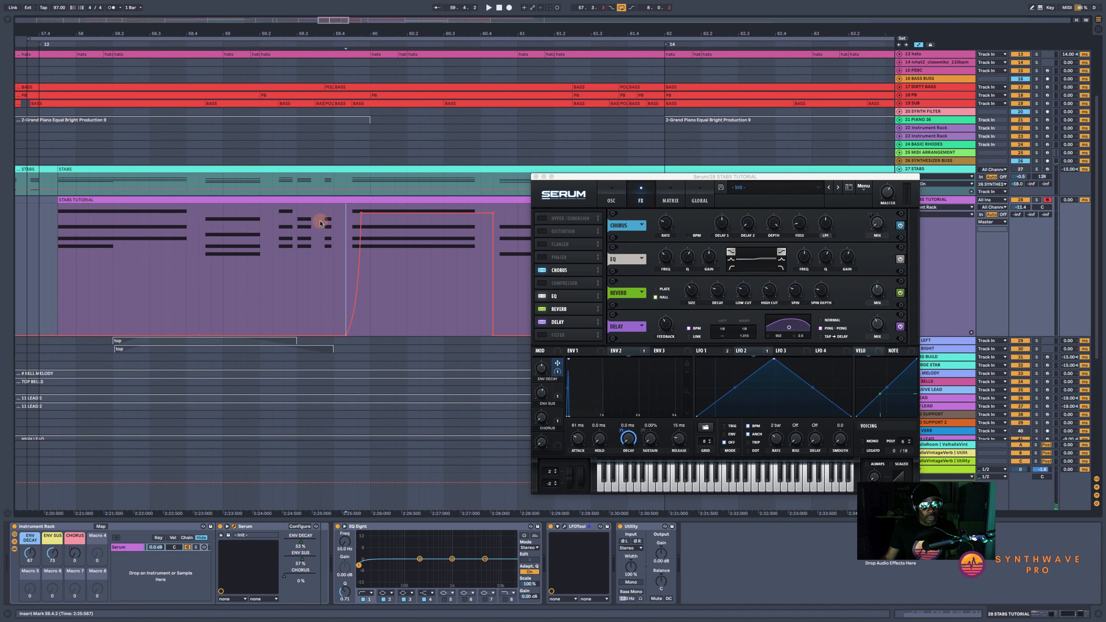
click(333, 220)
key(space)
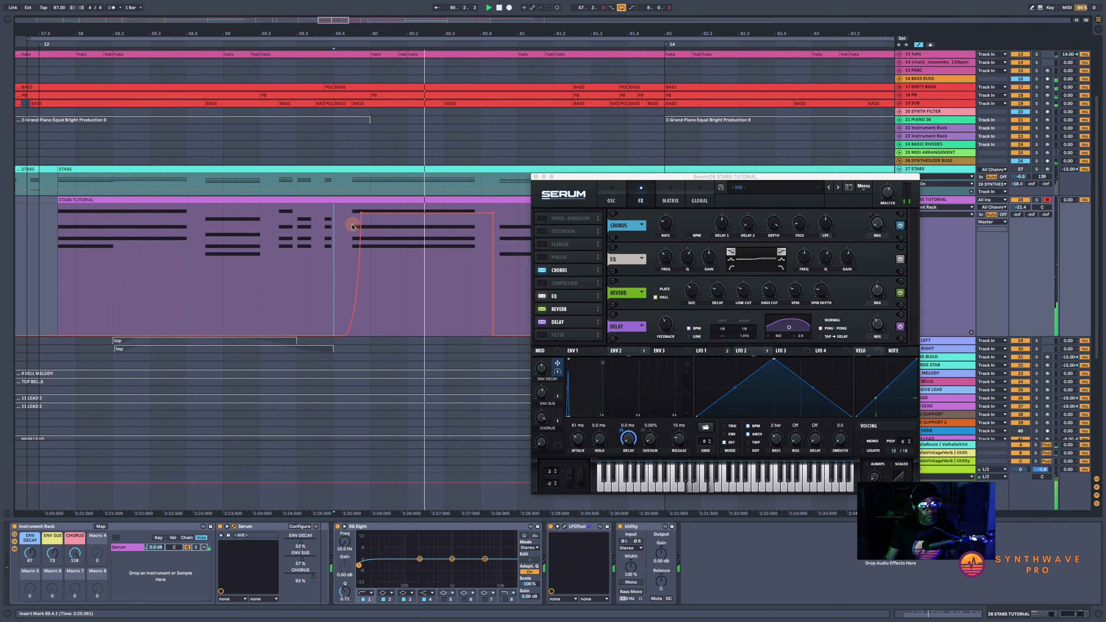
- Shift the peak of the second long stab's CHORUS ramp slightly later, audition it and stop playback
drag(371, 34, 371, 131)
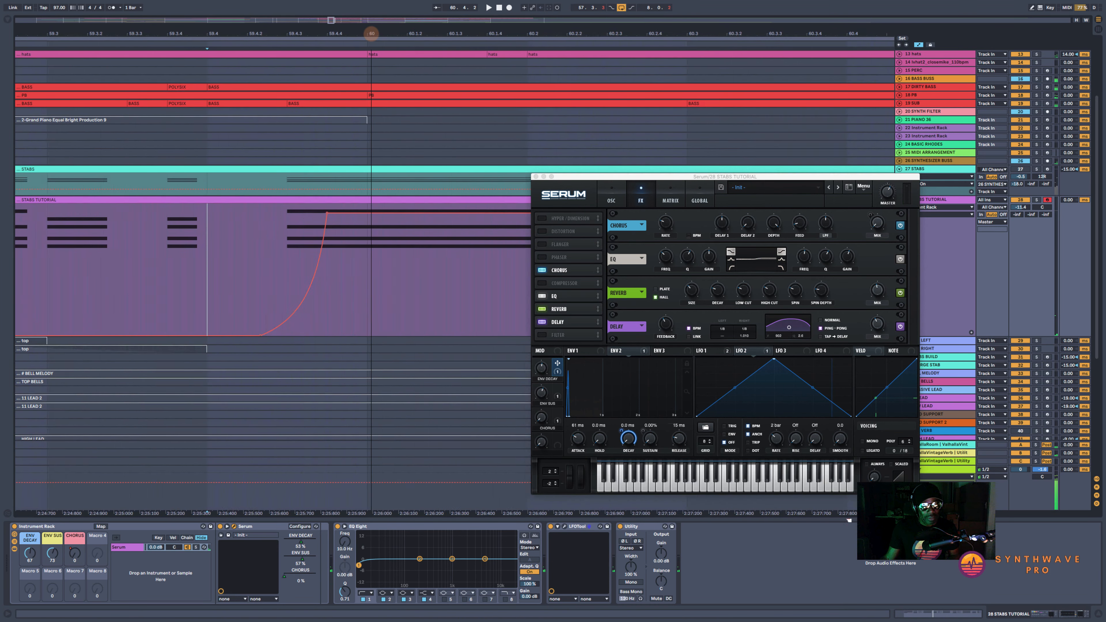
drag(319, 213, 346, 213)
click(214, 218)
key(space)
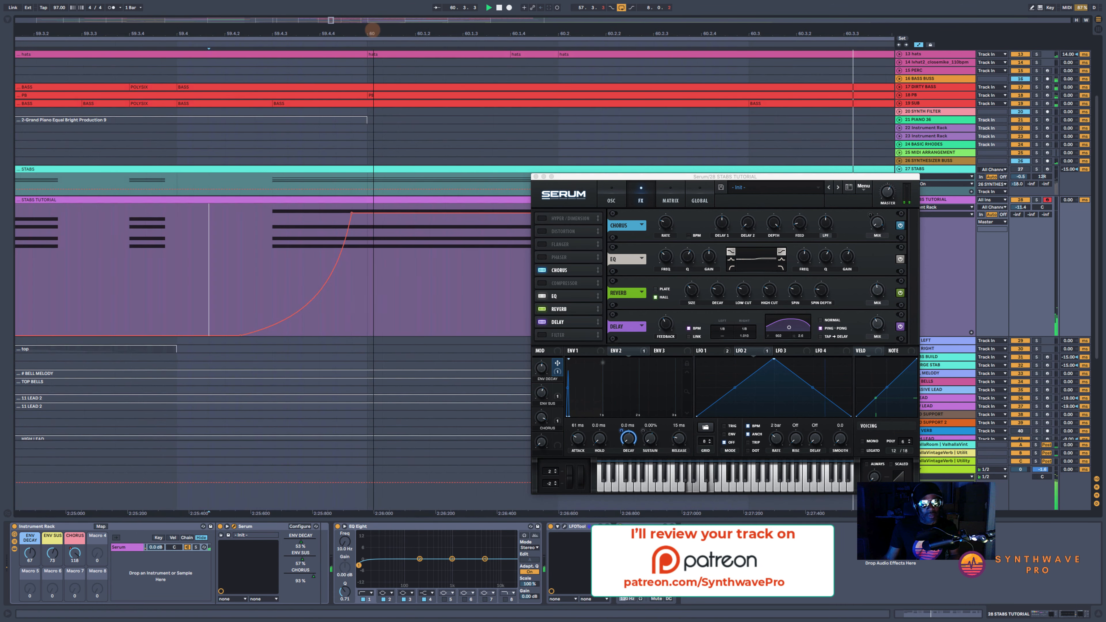
drag(365, 34, 261, 31)
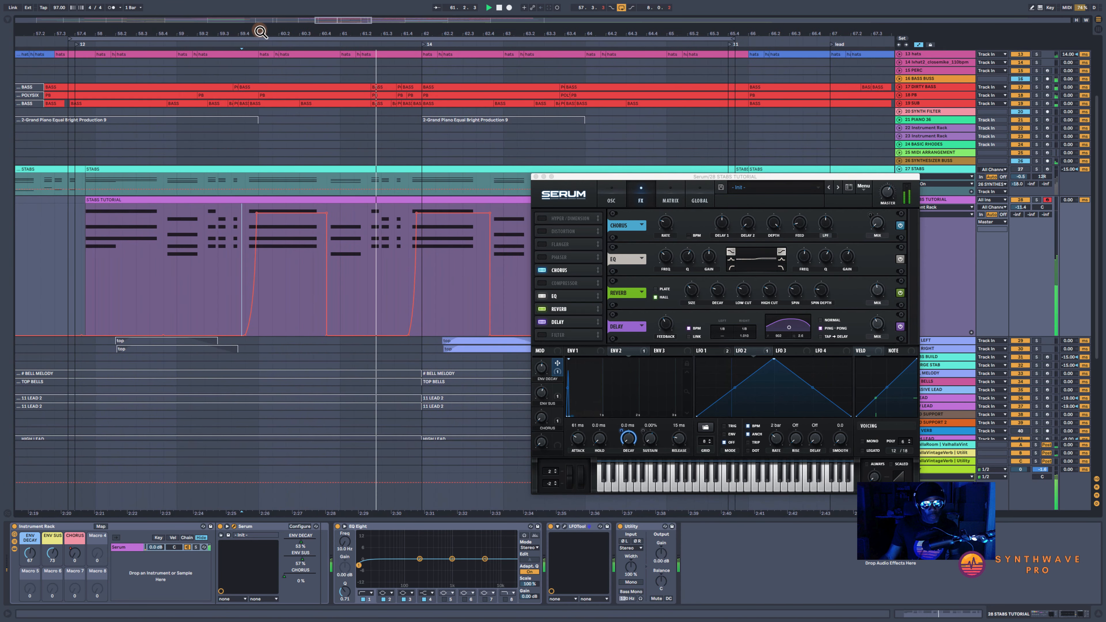
click(257, 214)
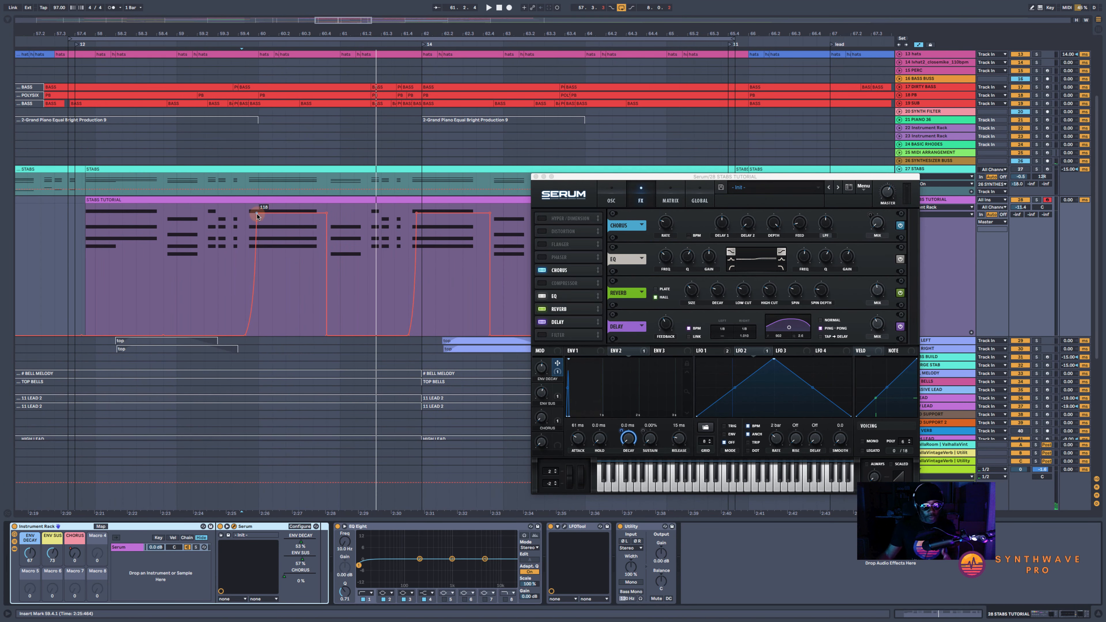
drag(261, 32, 367, 36)
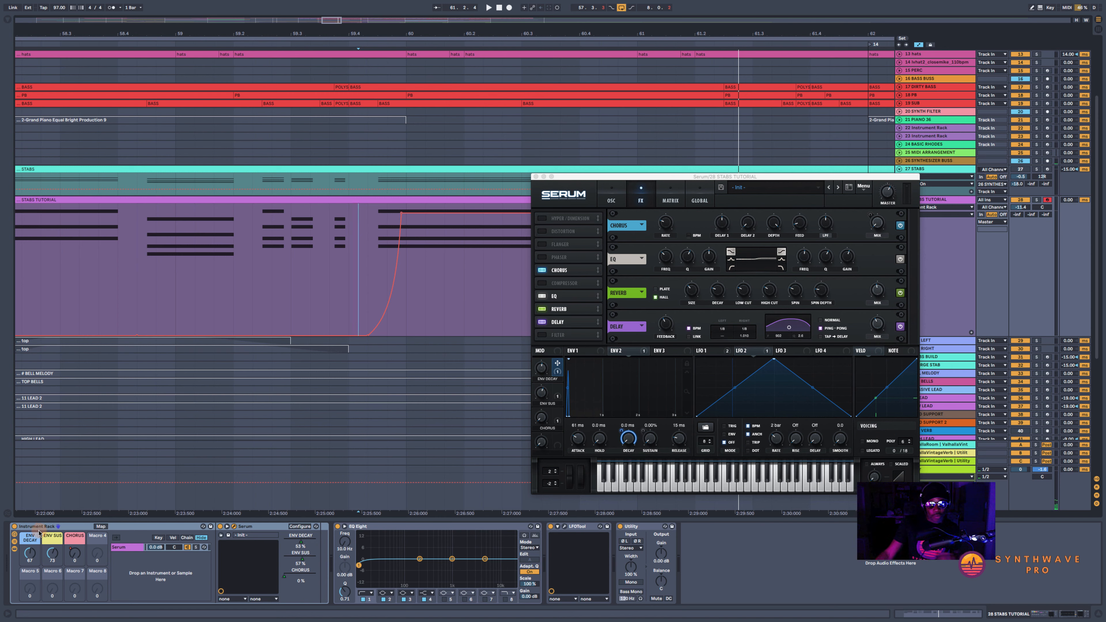
click(75, 528)
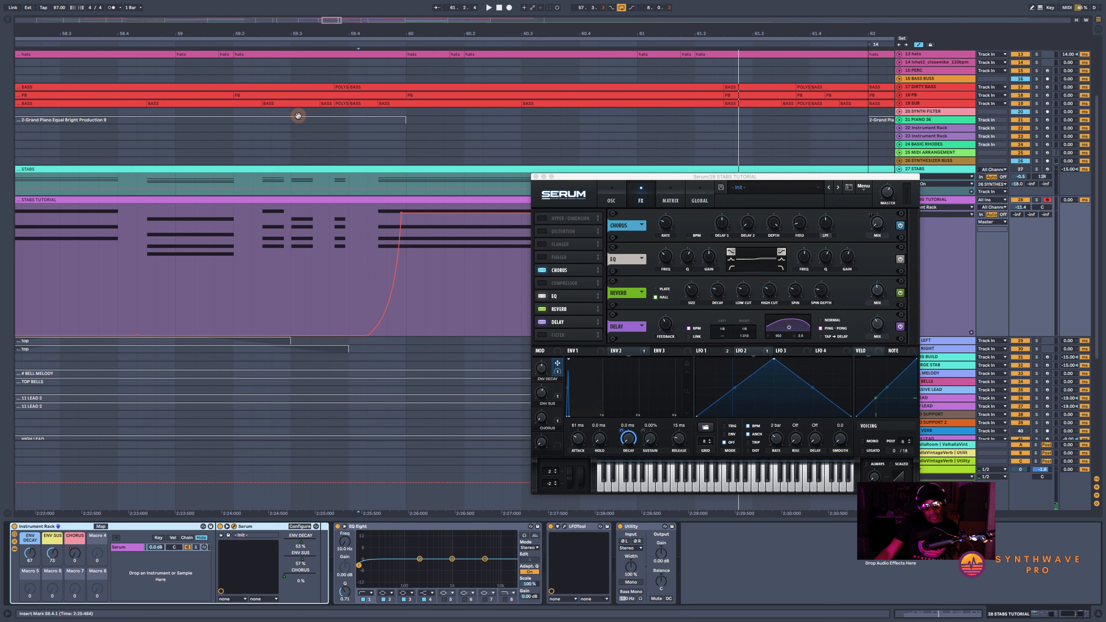
drag(347, 31, 346, 30)
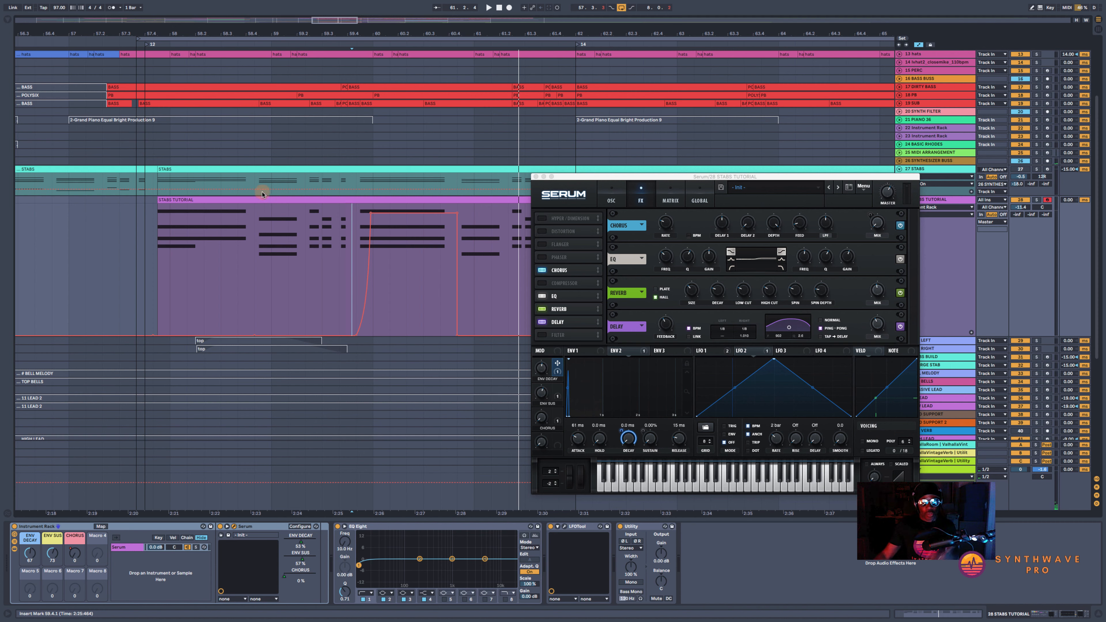
- Solo STABS TUTORIAL and set the ENV DECAY macro to 58 by ear during playback, stopping playback when done
click(29, 557)
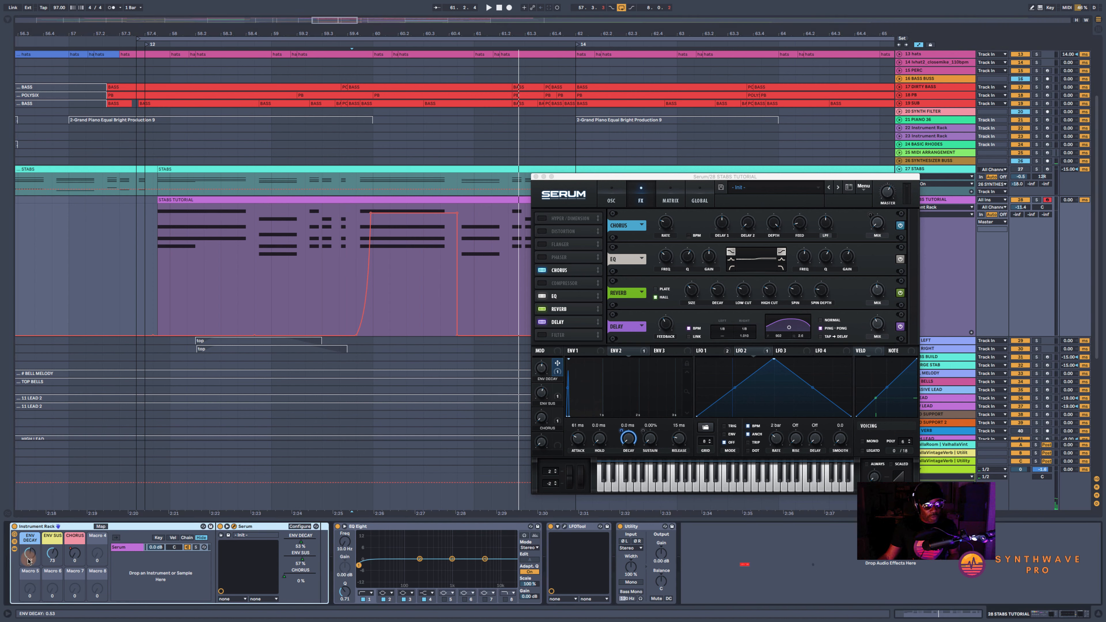
key(space)
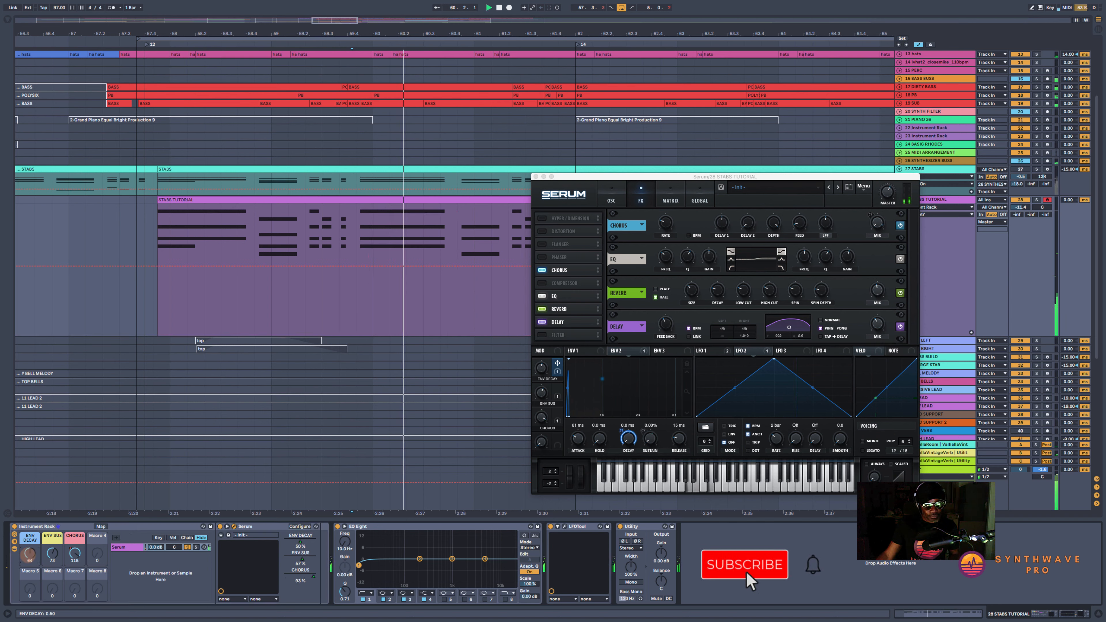
click(1037, 199)
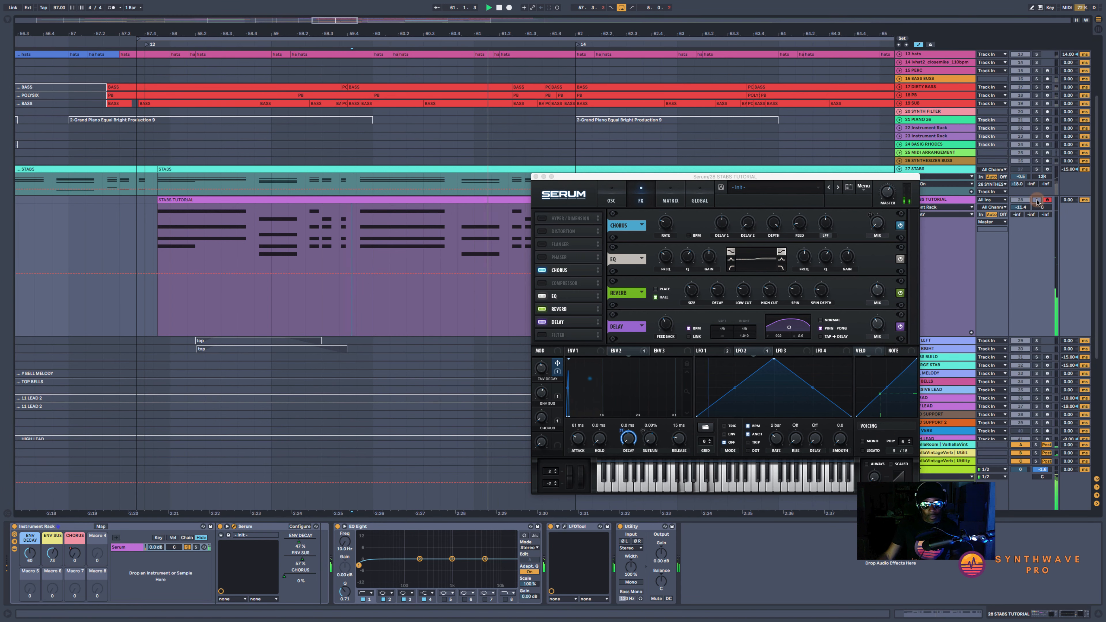
drag(31, 554, 30, 560)
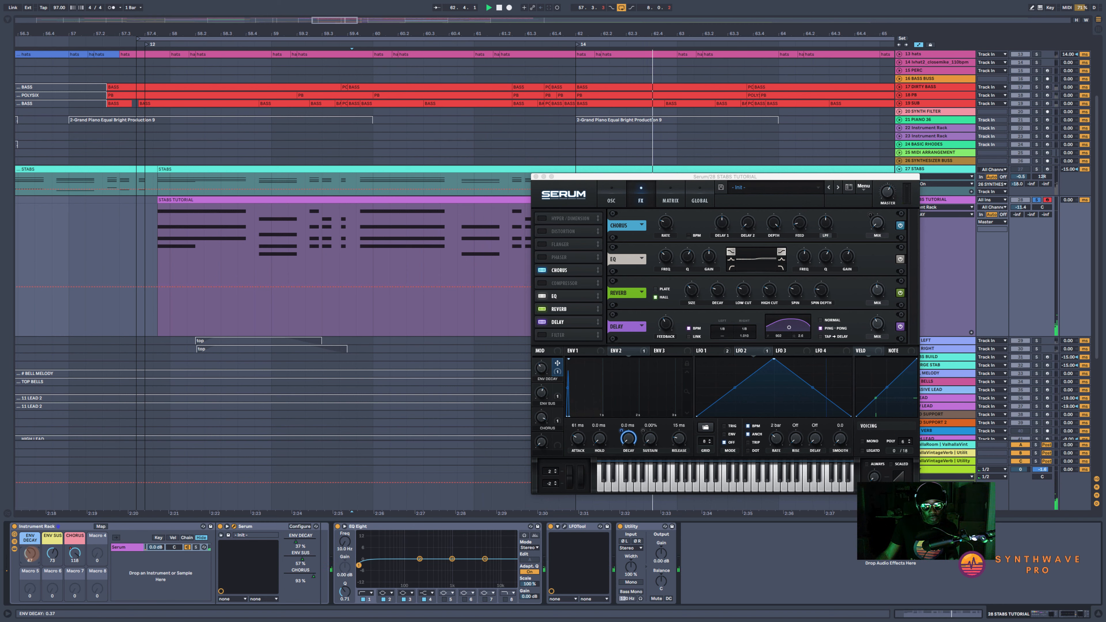
drag(30, 560, 31, 558)
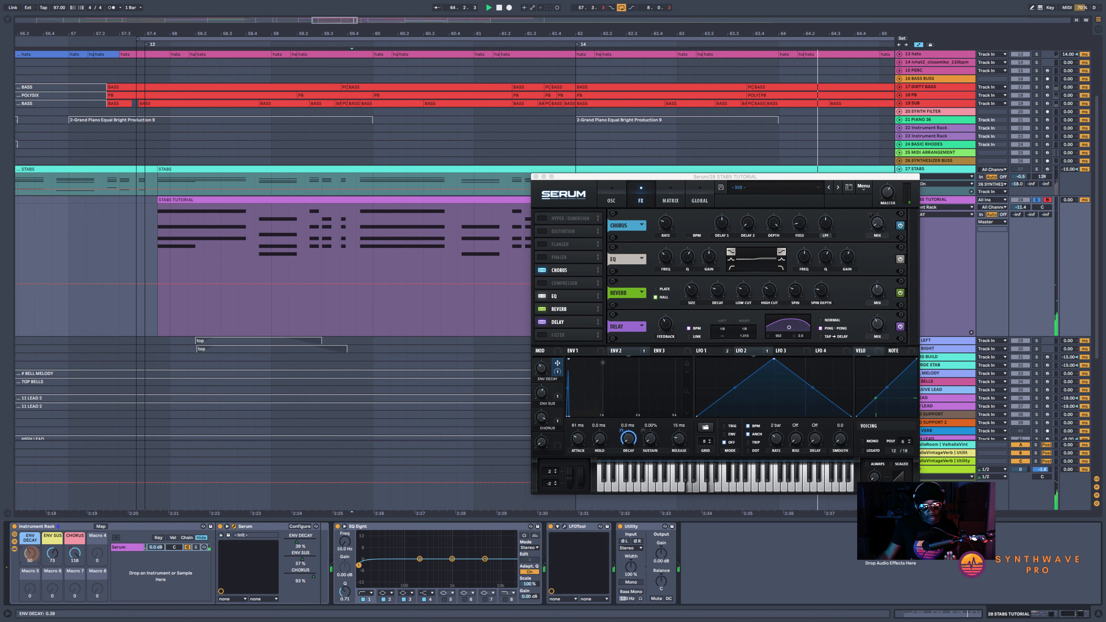
drag(31, 558, 30, 555)
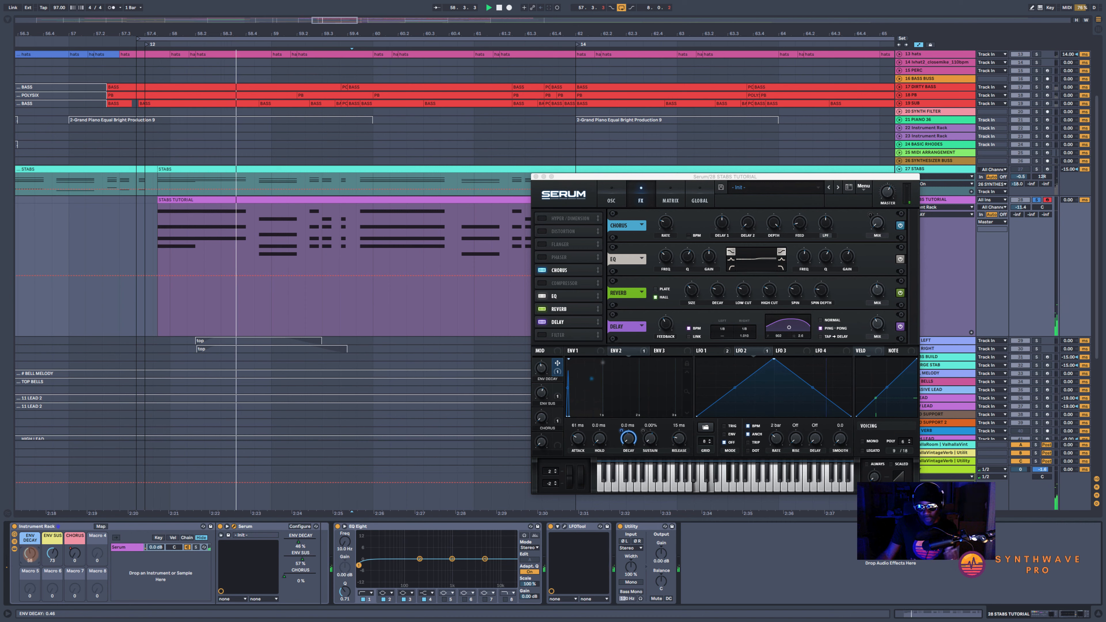
key(super+space)
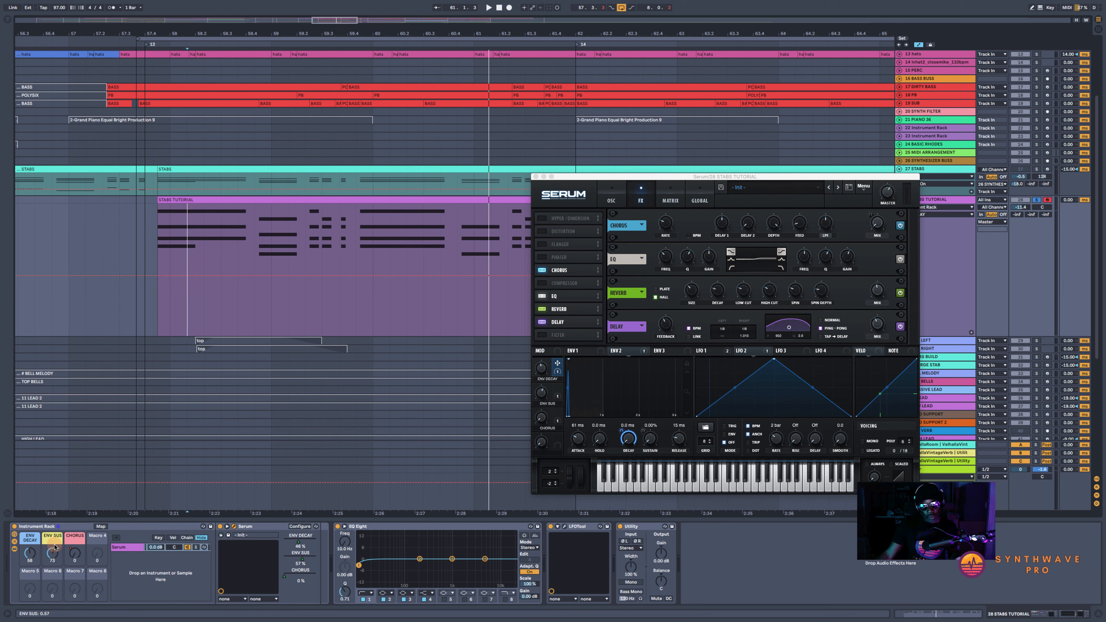
- Solo the original STABS track instead of STABS TUTORIAL, select it and play it for comparison
click(35, 553)
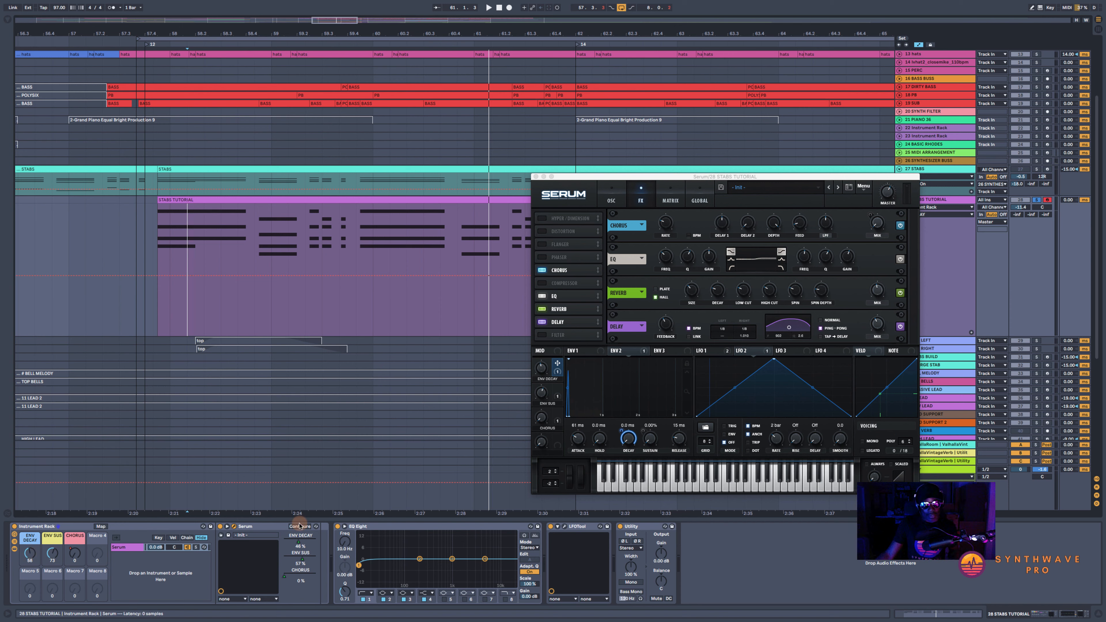
click(335, 528)
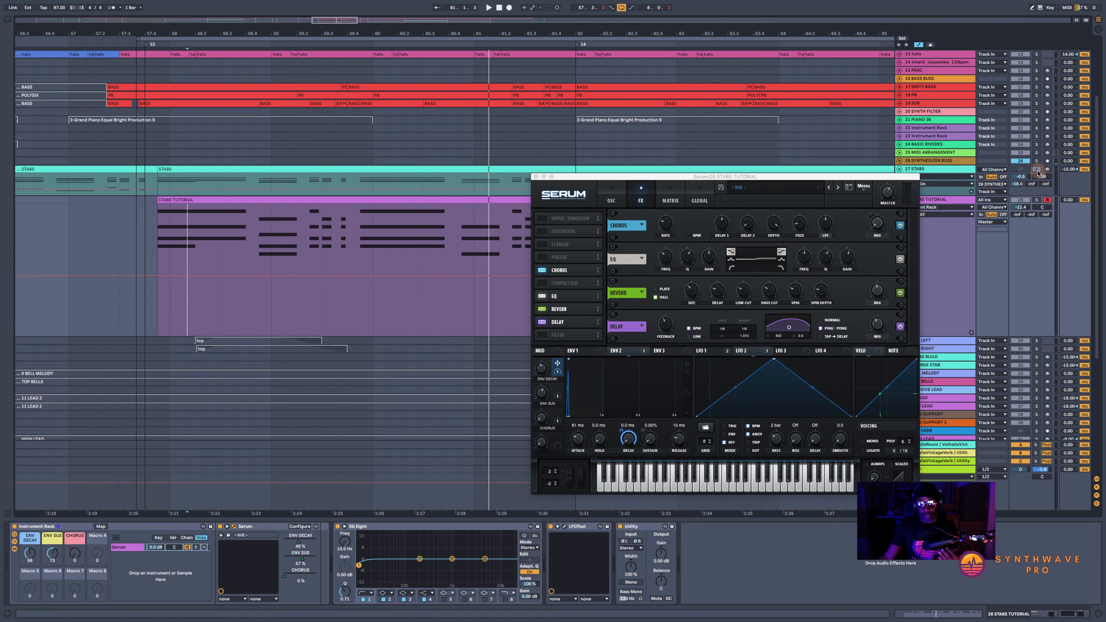
click(952, 170)
key(space)
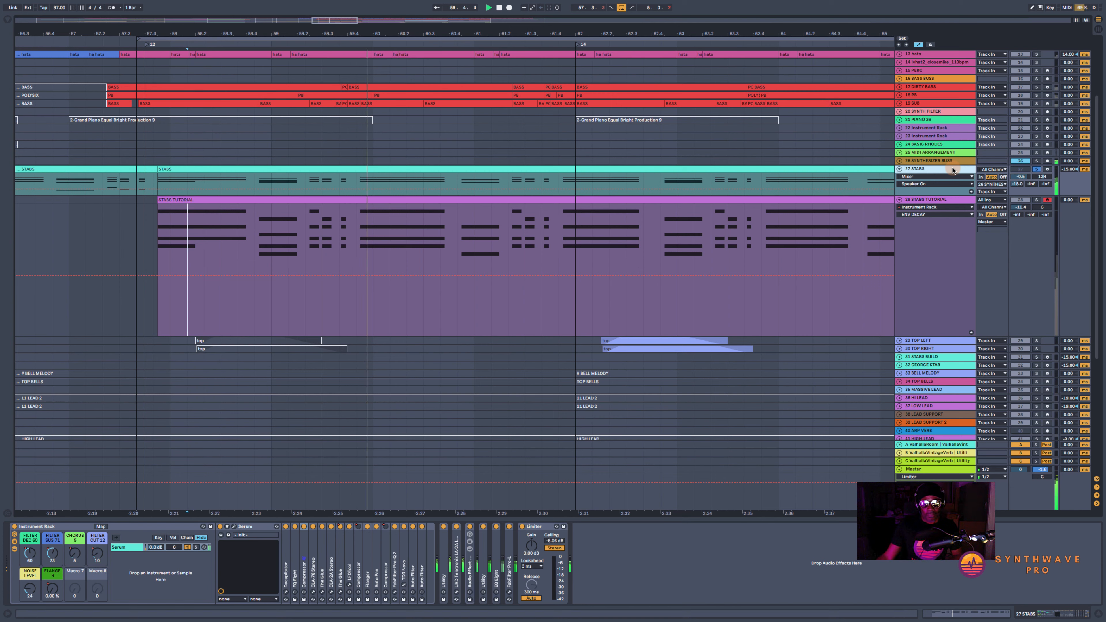
- Unsolo STABS, play it within the full mix, stop playback and solo STABS again
click(1034, 169)
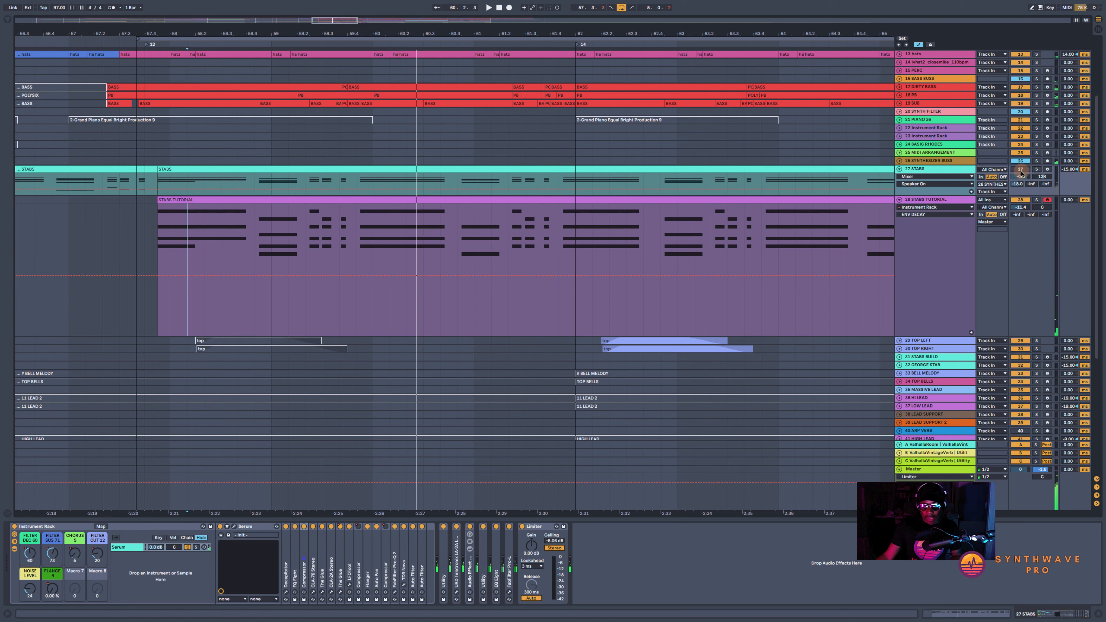
key(space)
key(space)
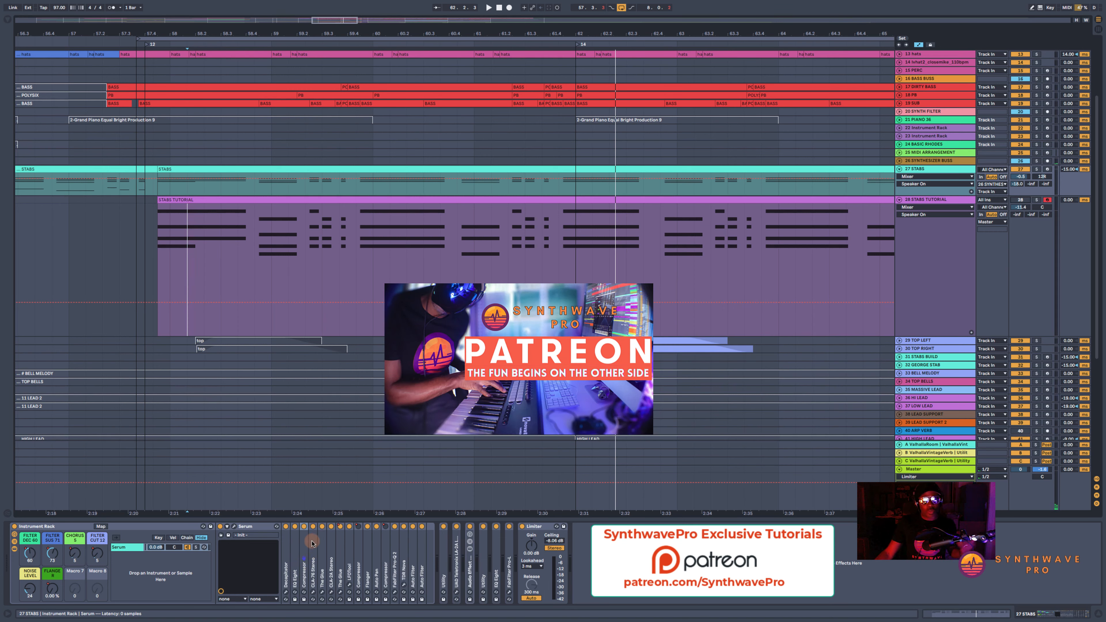
click(1037, 169)
key(space)
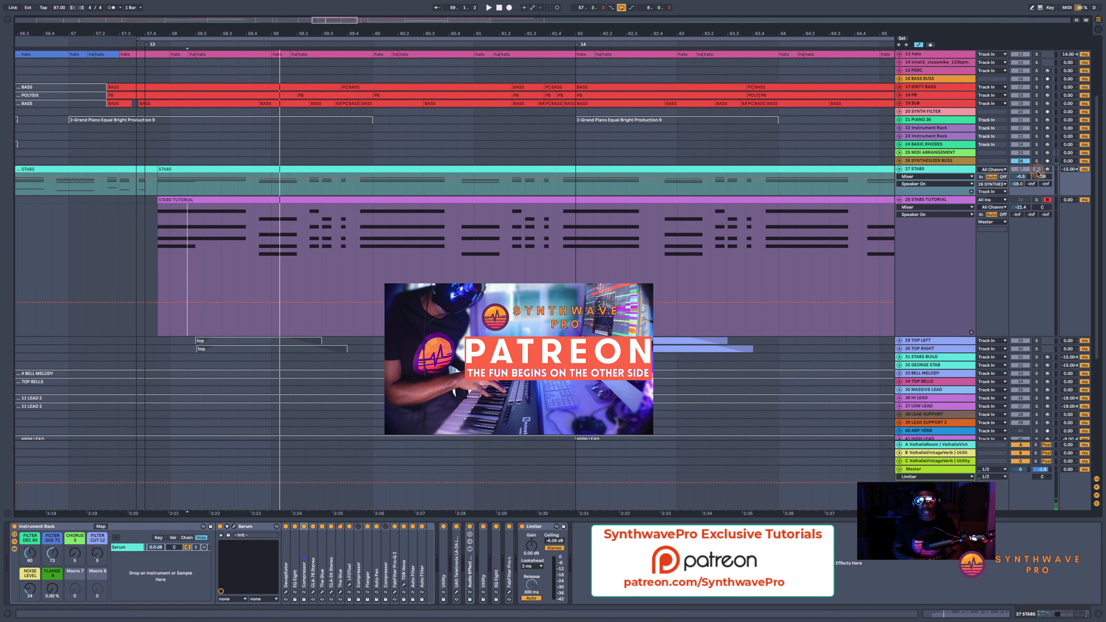
- Bring up the Serum window of STABS TUTORIAL, place it mid-screen and show its oscillator page
click(960, 199)
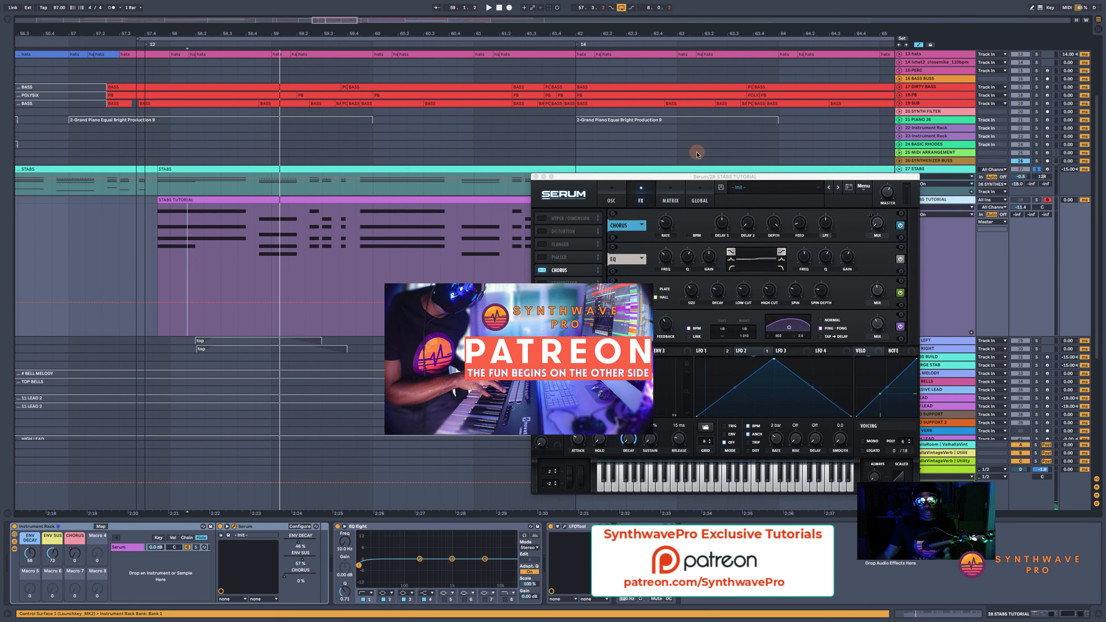
drag(698, 177, 475, 176)
click(518, 196)
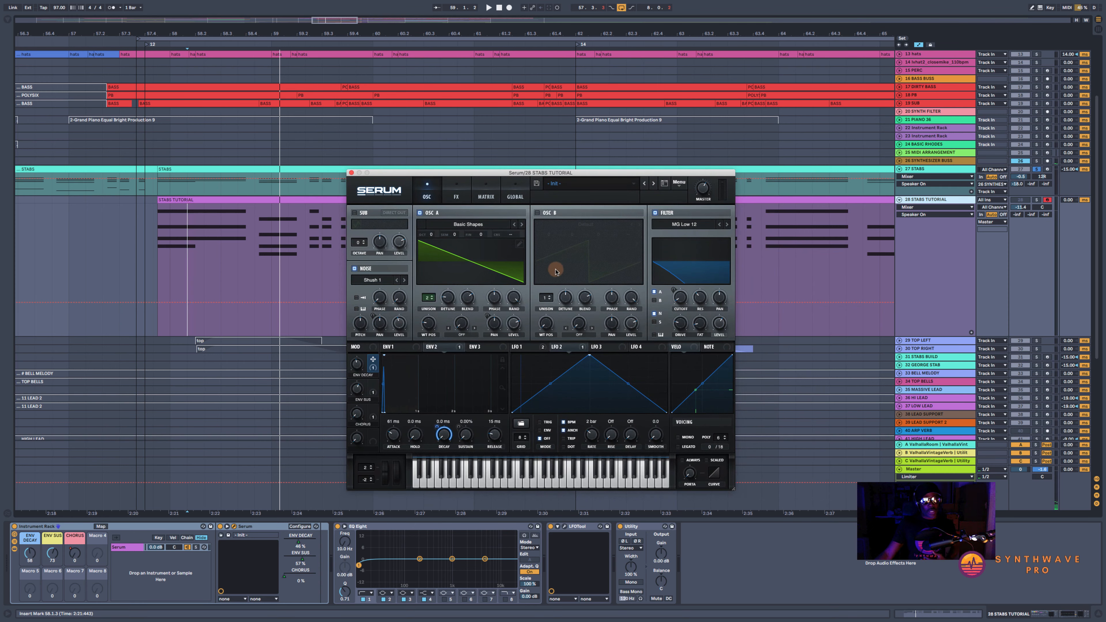
- Review Serum's oscillator settings, envelope and LFO assignments, modulation matrix and effects page
click(474, 267)
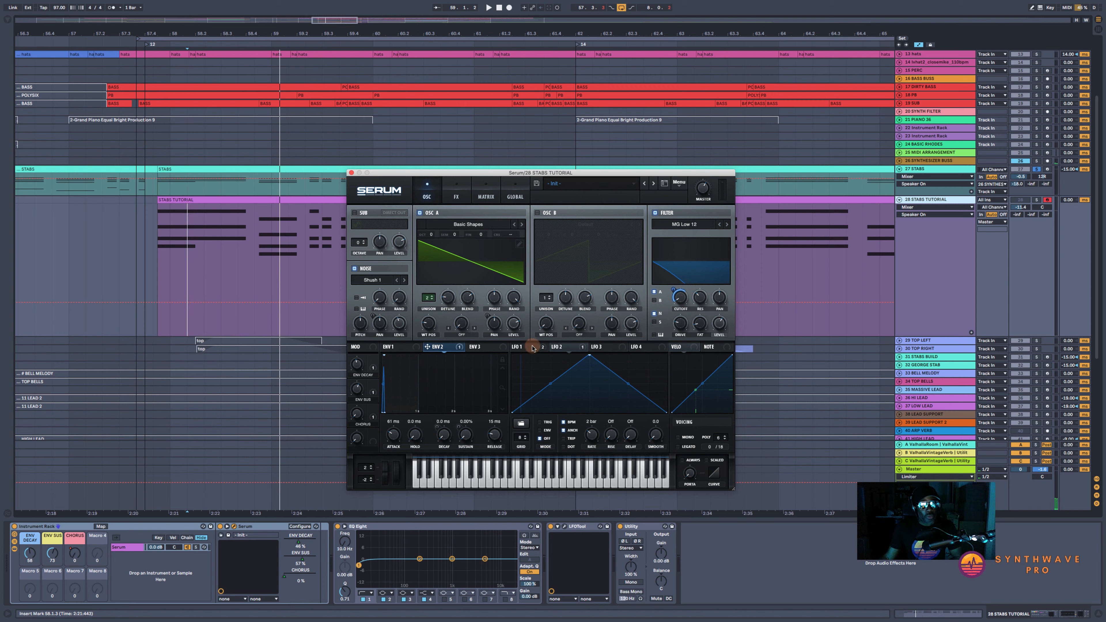
drag(530, 350, 494, 324)
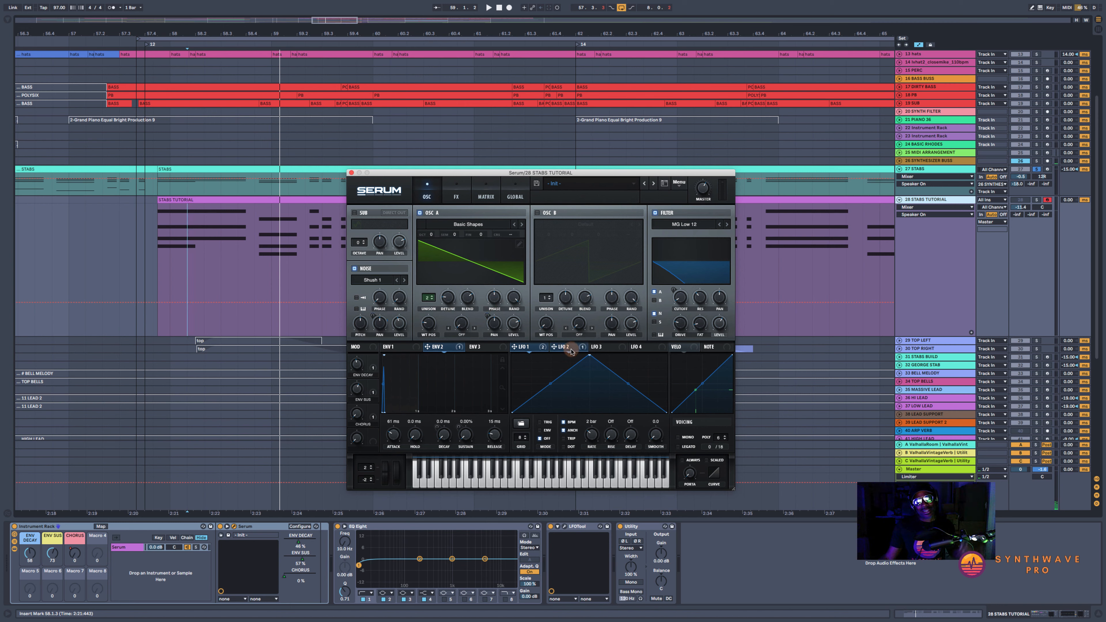
click(485, 191)
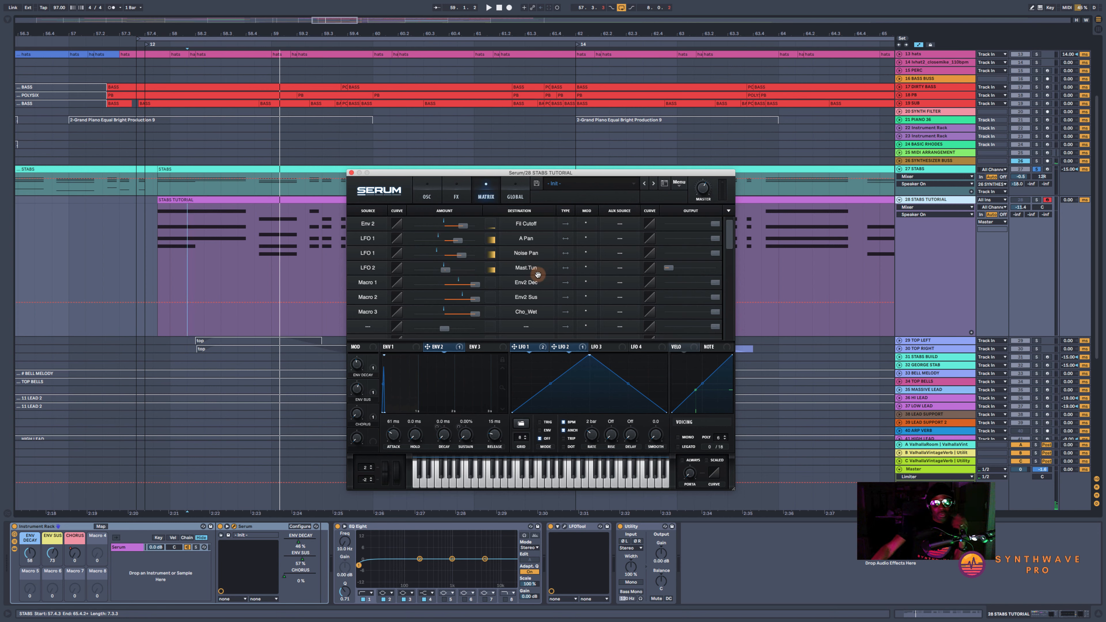
click(428, 197)
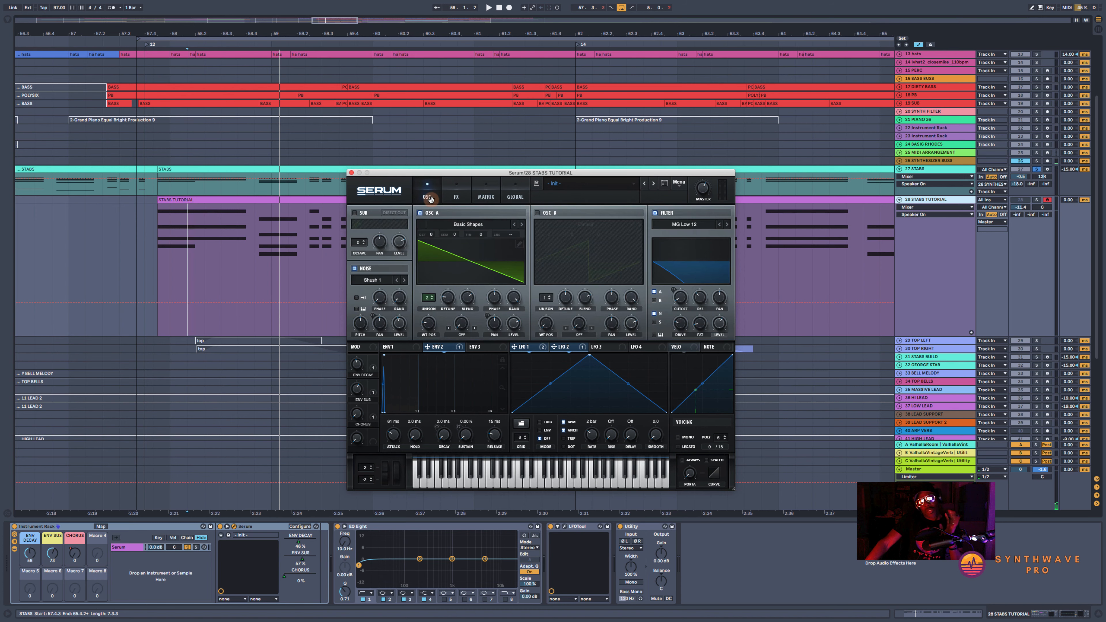
click(456, 192)
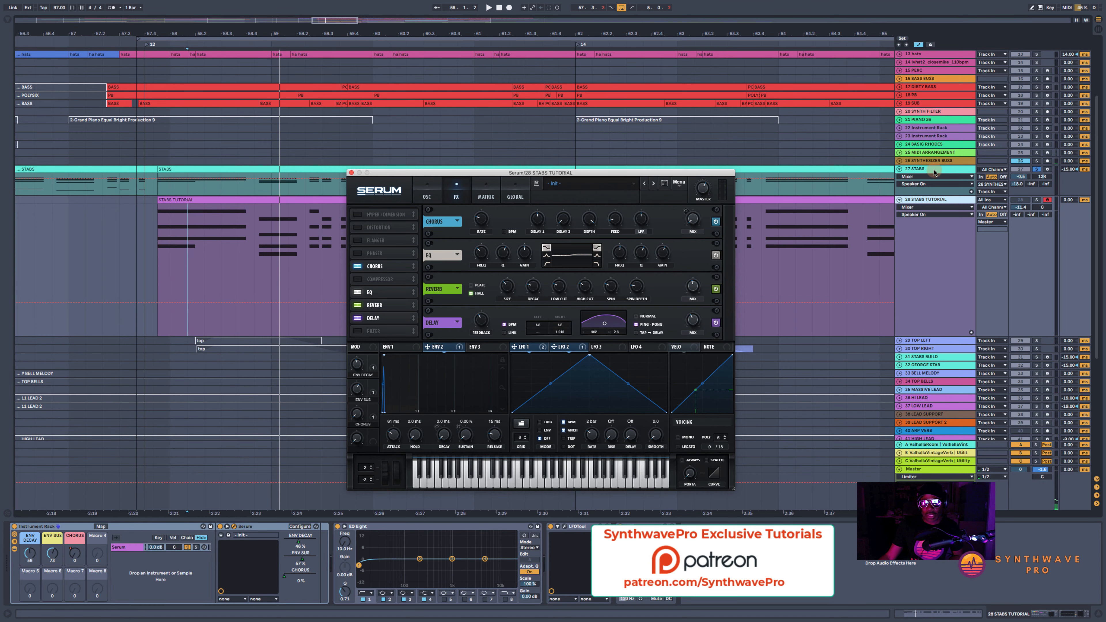
- Select the original STABS track to show its device chain and look through all tracks of the arrangement
click(919, 170)
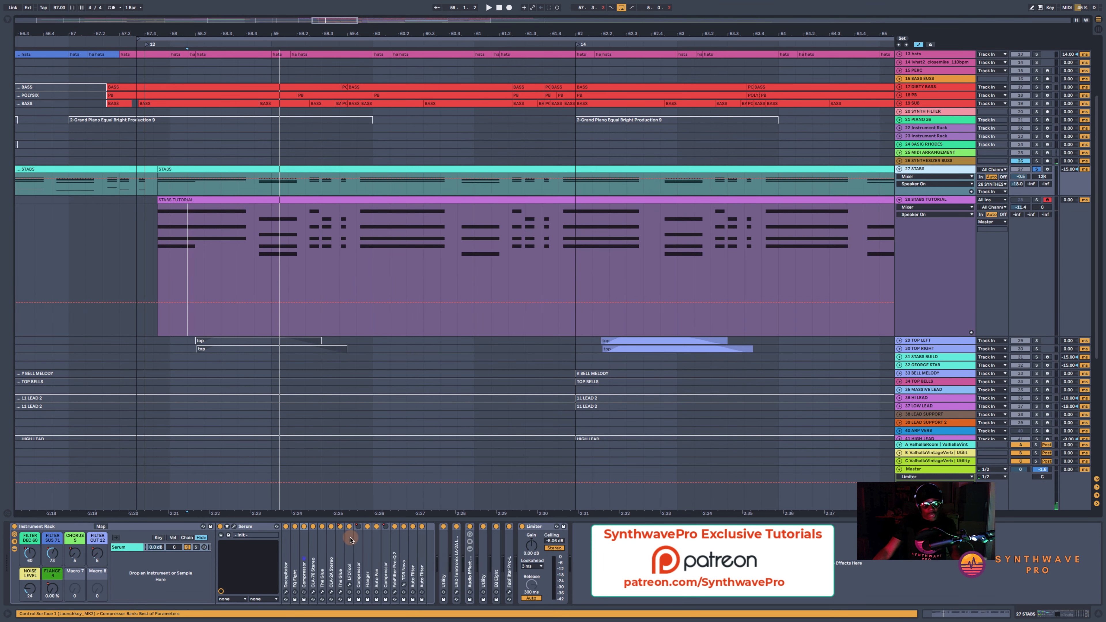
scroll(941, 271, down, 5)
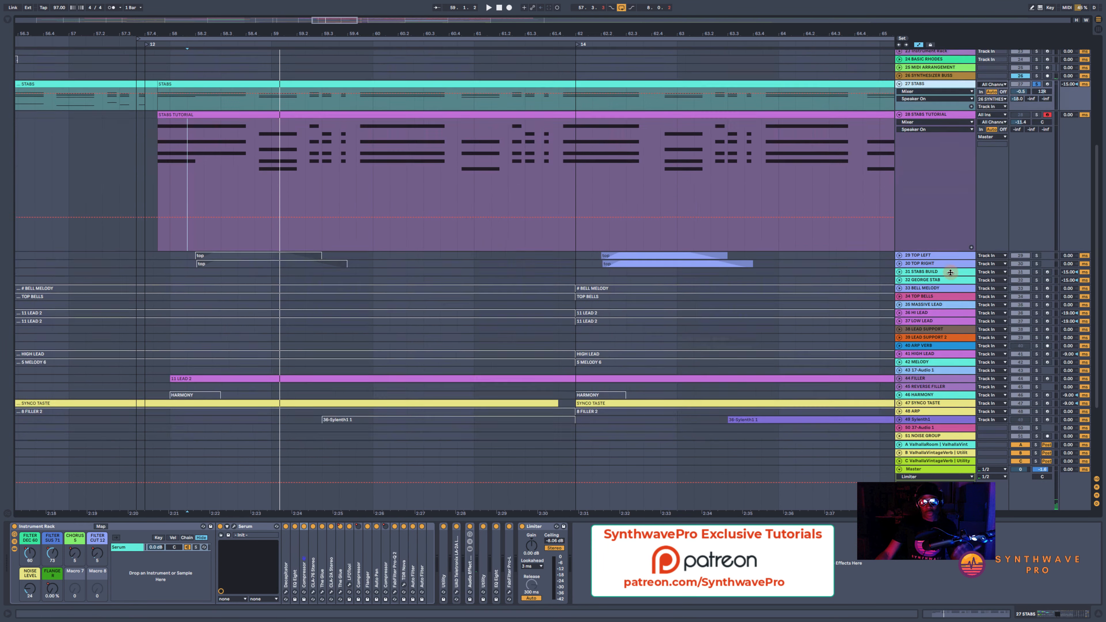
scroll(941, 295, down, 1)
scroll(968, 220, up, 6)
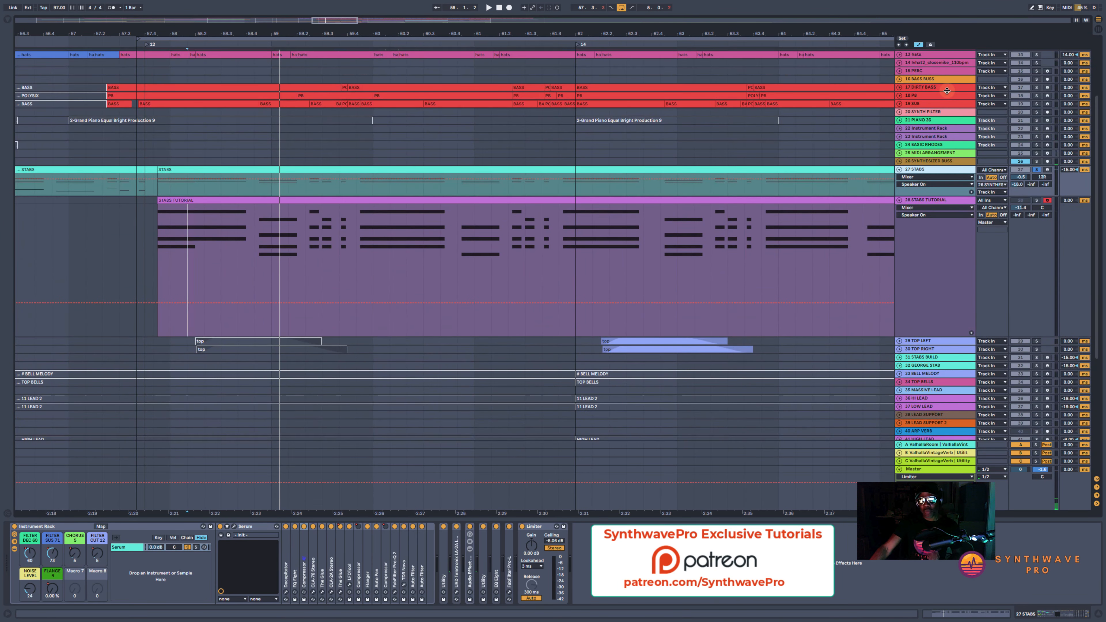
scroll(943, 100, down, 1)
scroll(941, 88, up, 1)
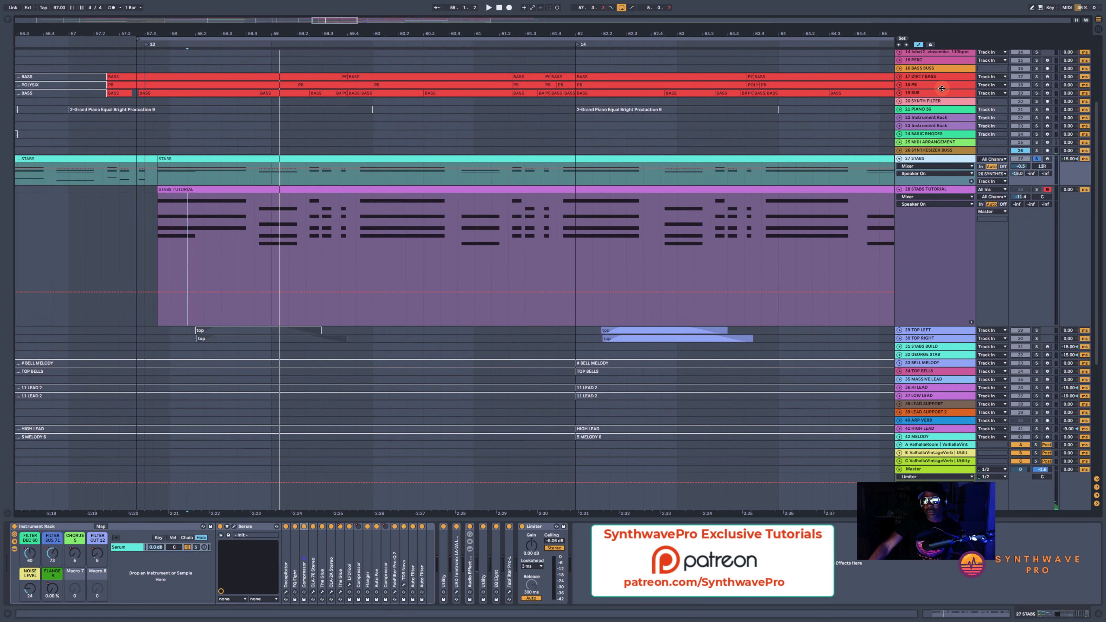
scroll(943, 139, down, 5)
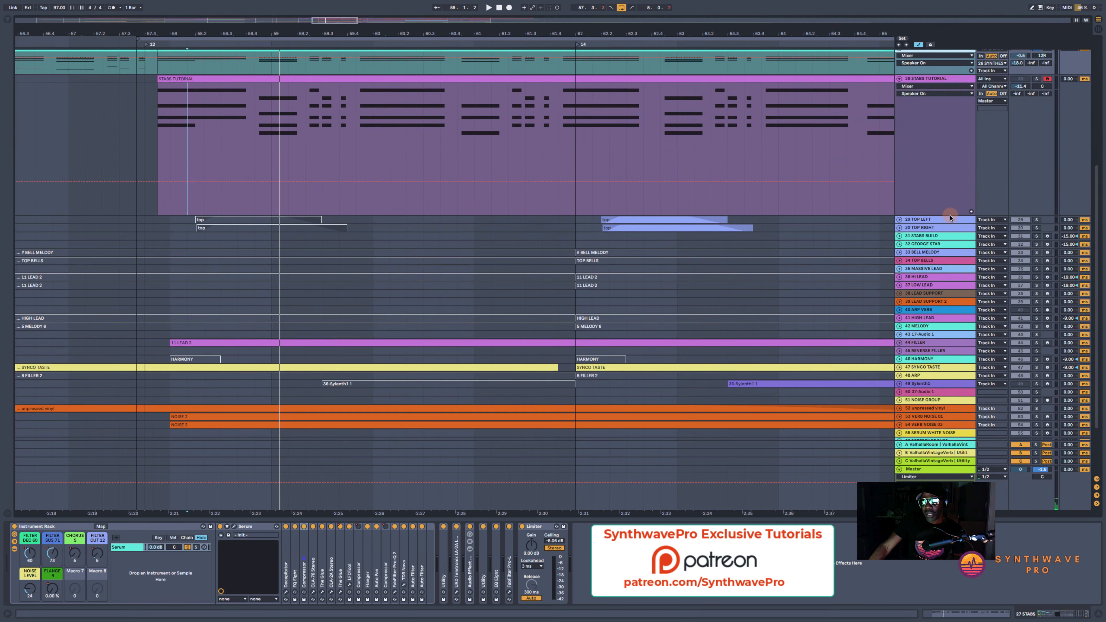
scroll(957, 250, down, 1)
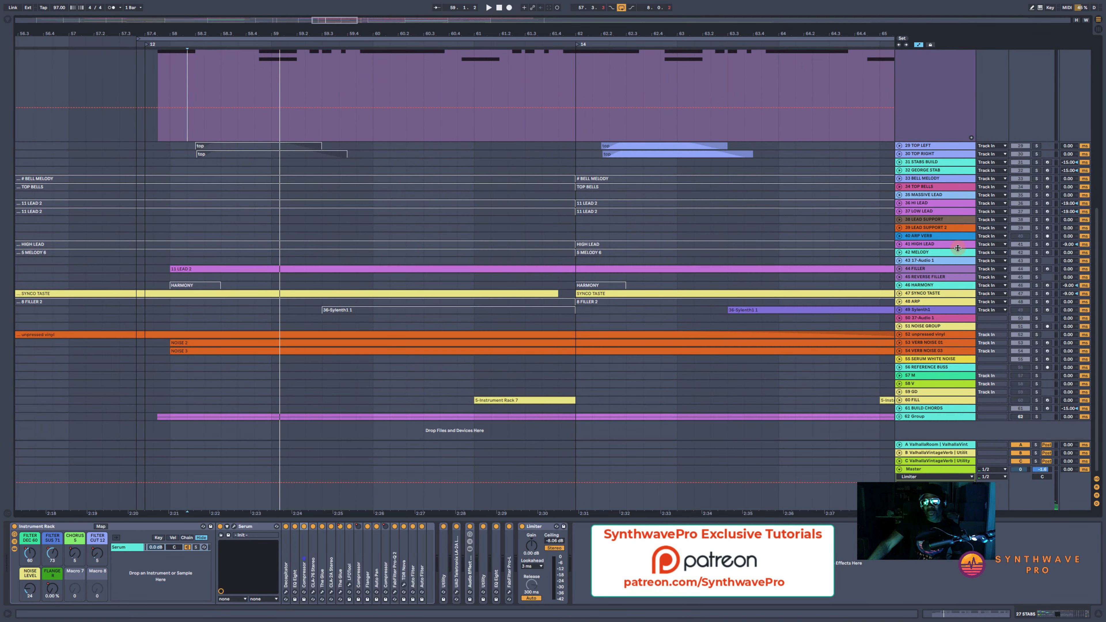
scroll(956, 251, up, 4)
scroll(957, 251, up, 3)
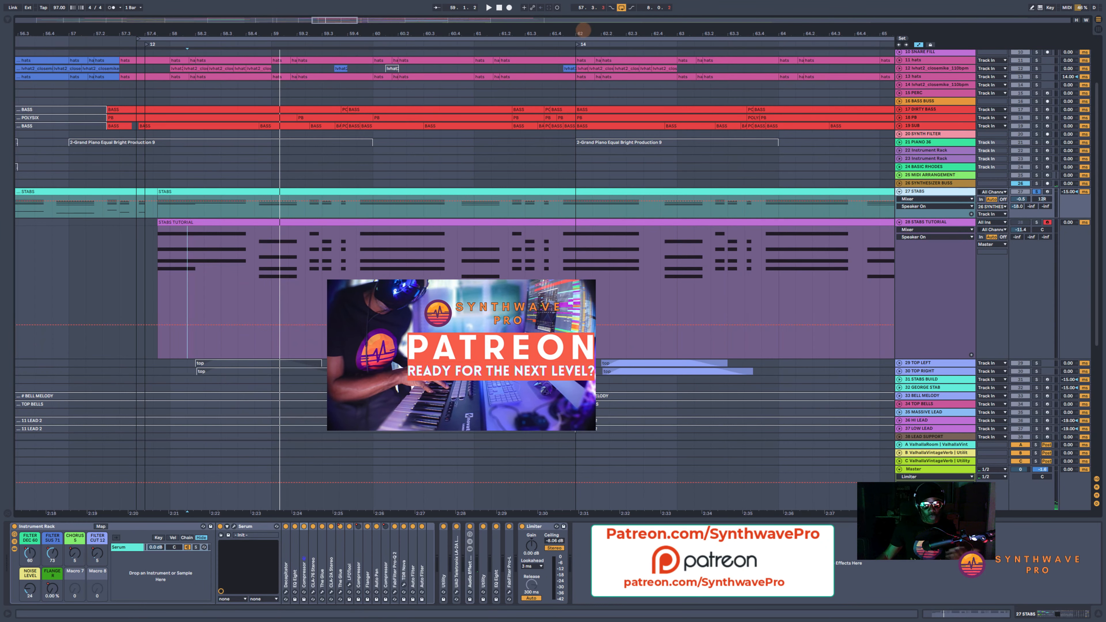
- Unsolo STABS and play the full mix from 57.4.1, just before the STABS TUTORIAL clip
drag(583, 31, 583, 21)
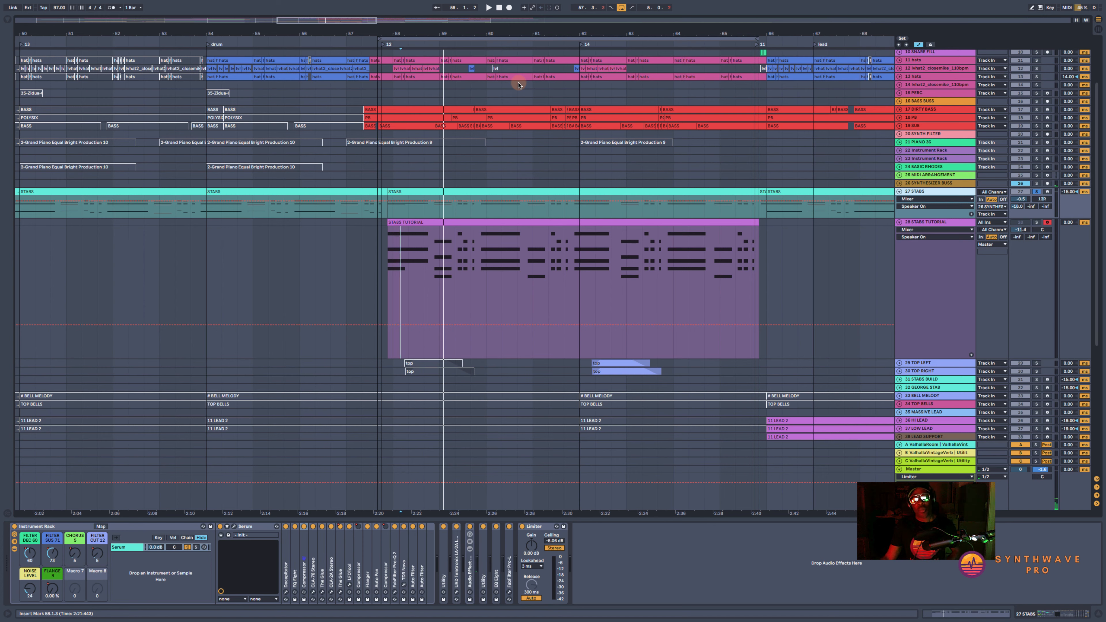
click(386, 175)
key(space)
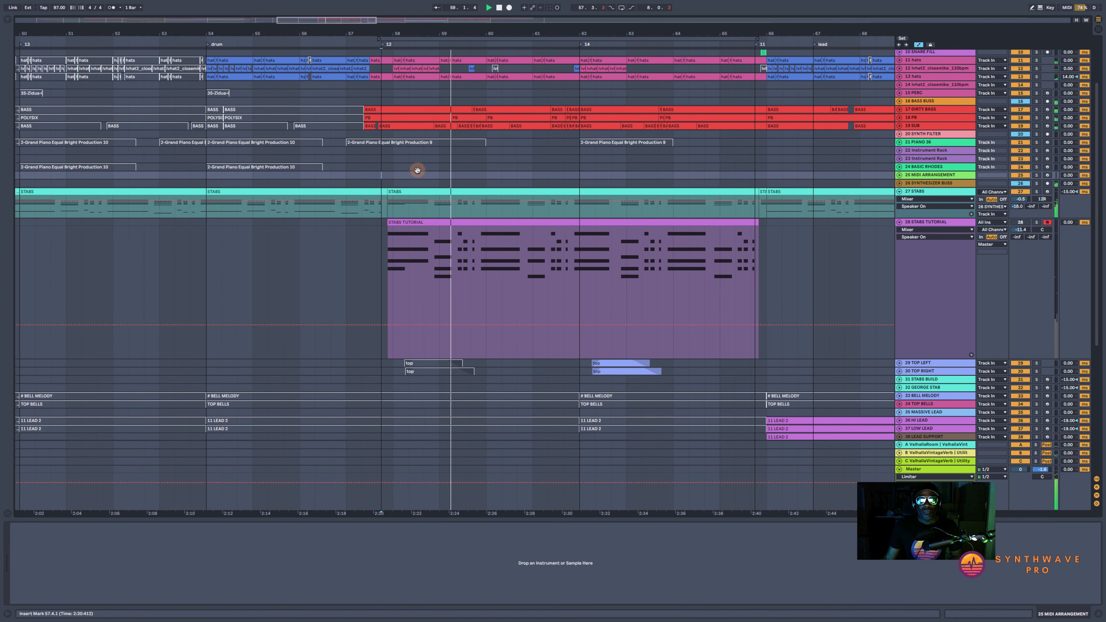
drag(585, 32, 428, 31)
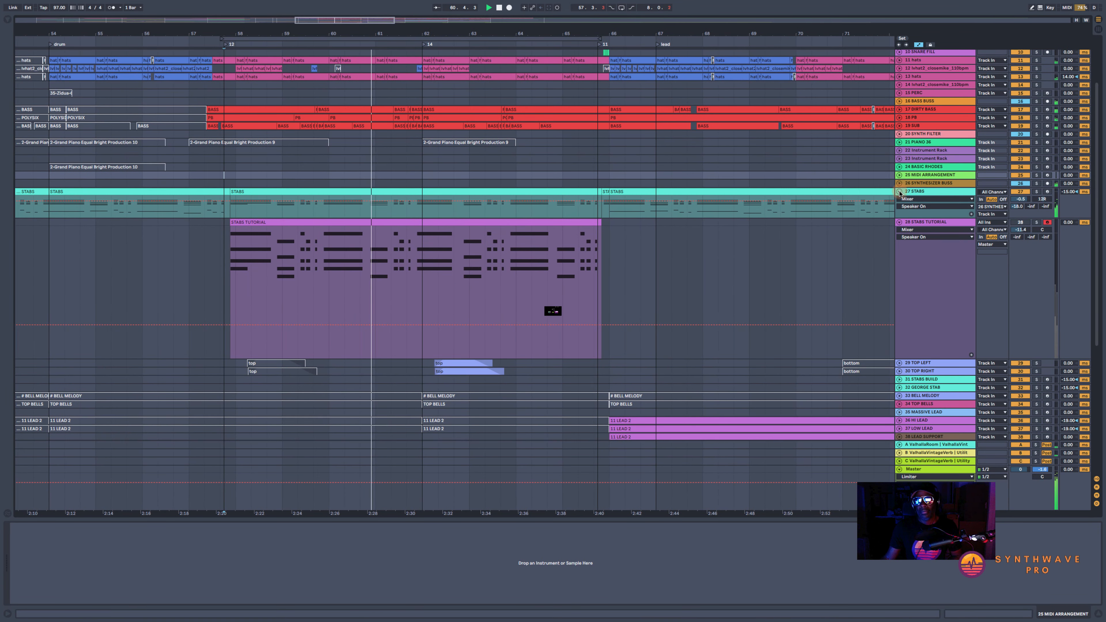